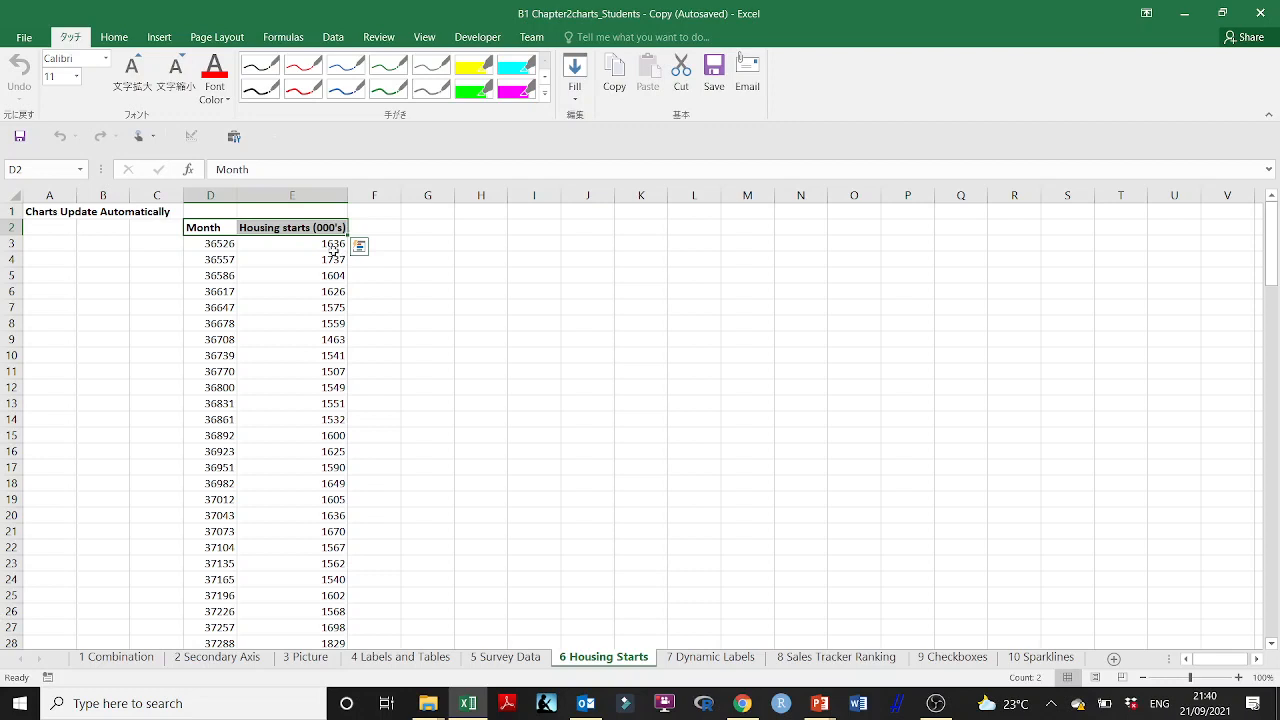
{"action": "scroll", "coordinate": [334, 251], "scroll_direction": "down", "scroll_amount": 3}
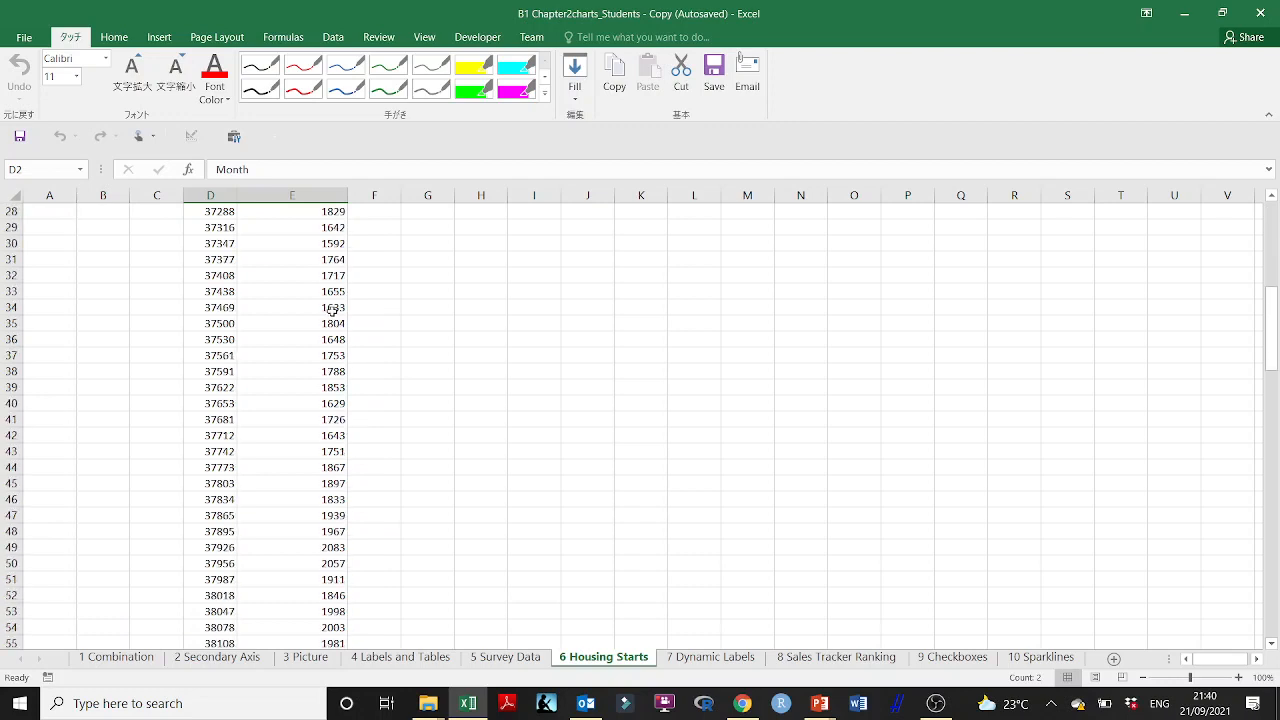
{"action": "scroll", "coordinate": [334, 310], "scroll_direction": "up", "scroll_amount": 3}
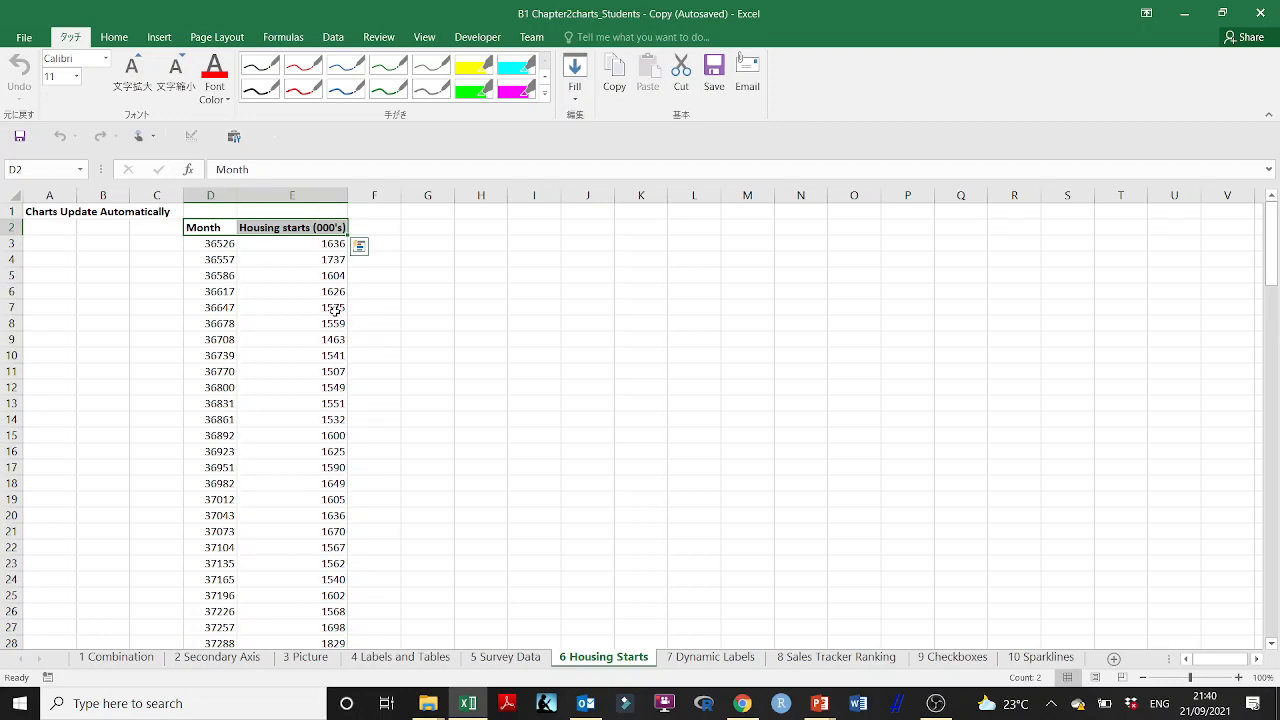
{"action": "left_click", "coordinate": [201, 227]}
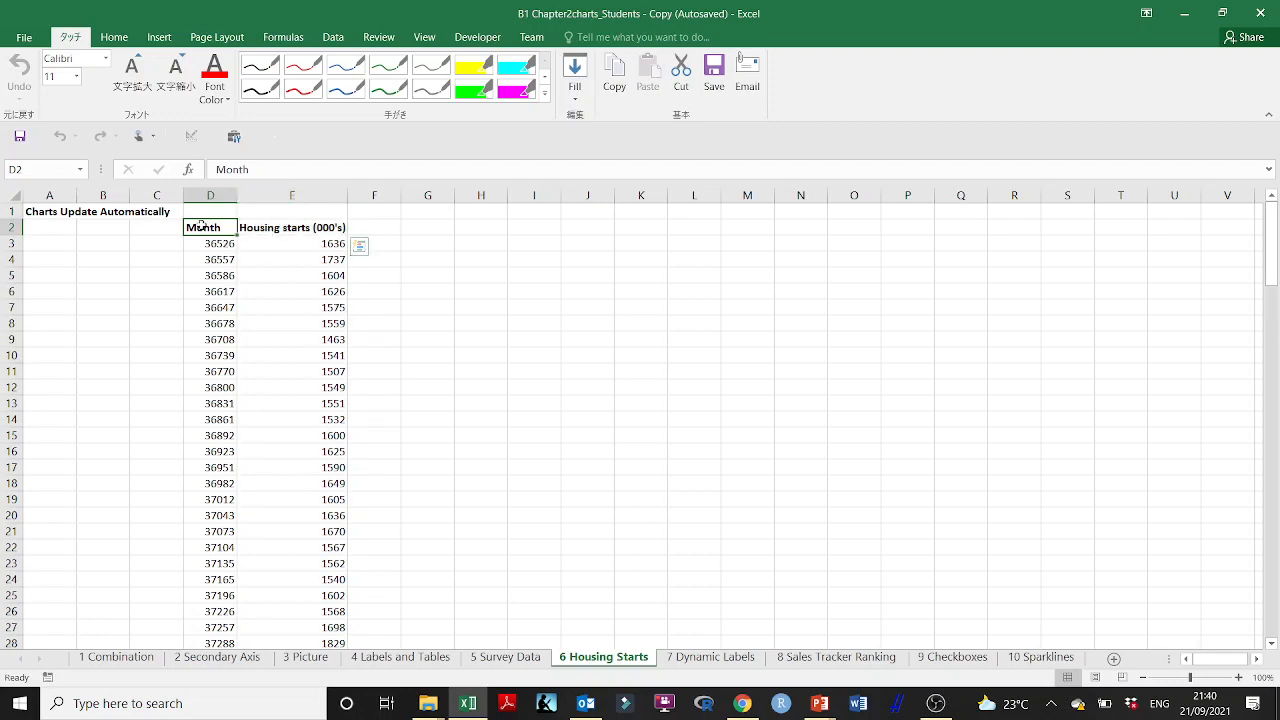
{"action": "left_click_drag", "start_coordinate": [201, 227], "coordinate": [291, 227]}
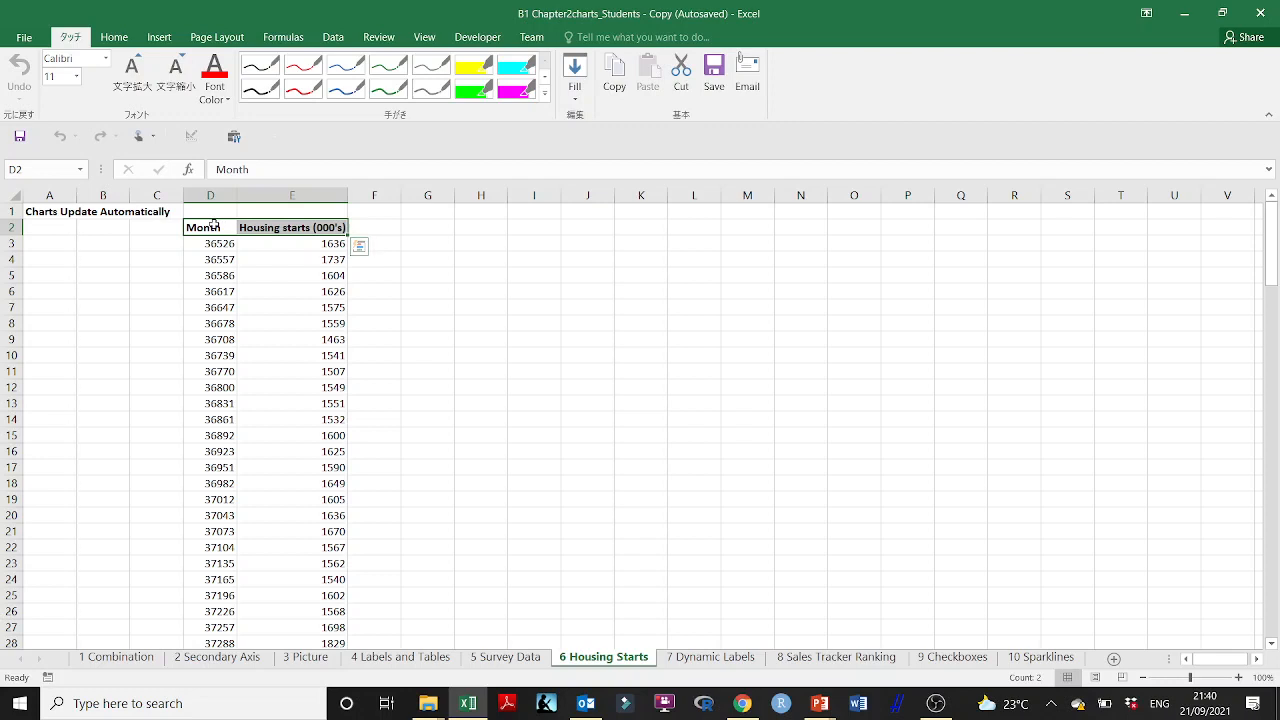
{"action": "left_click_drag", "start_coordinate": [214, 225], "coordinate": [259, 226]}
{"action": "key", "text": "ctrl+shift+Down"}
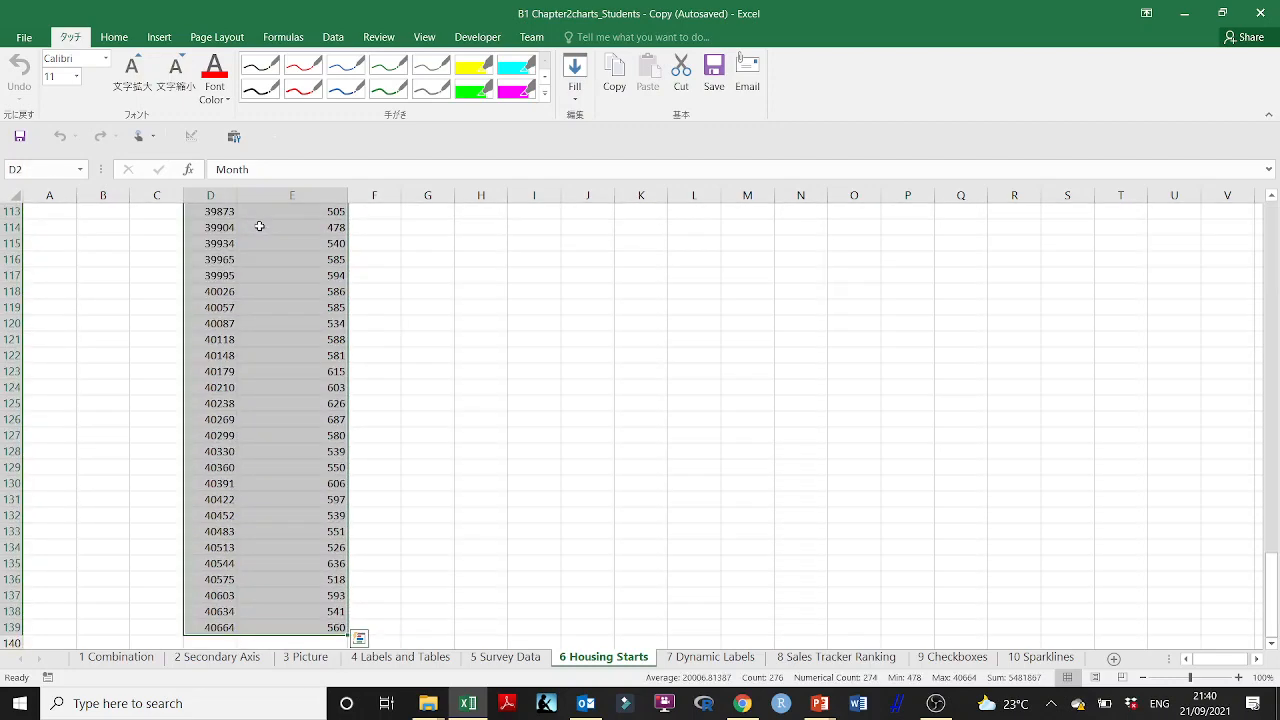
{"action": "left_click", "coordinate": [163, 44]}
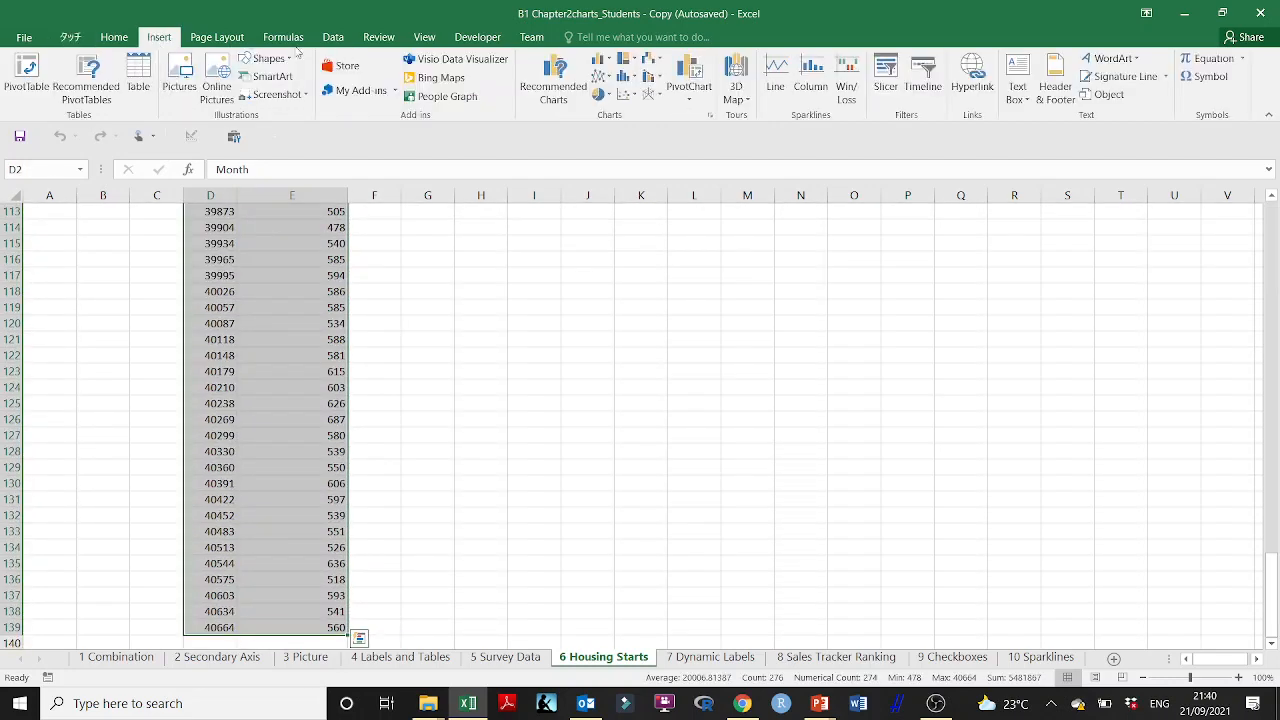
{"action": "left_click", "coordinate": [604, 74]}
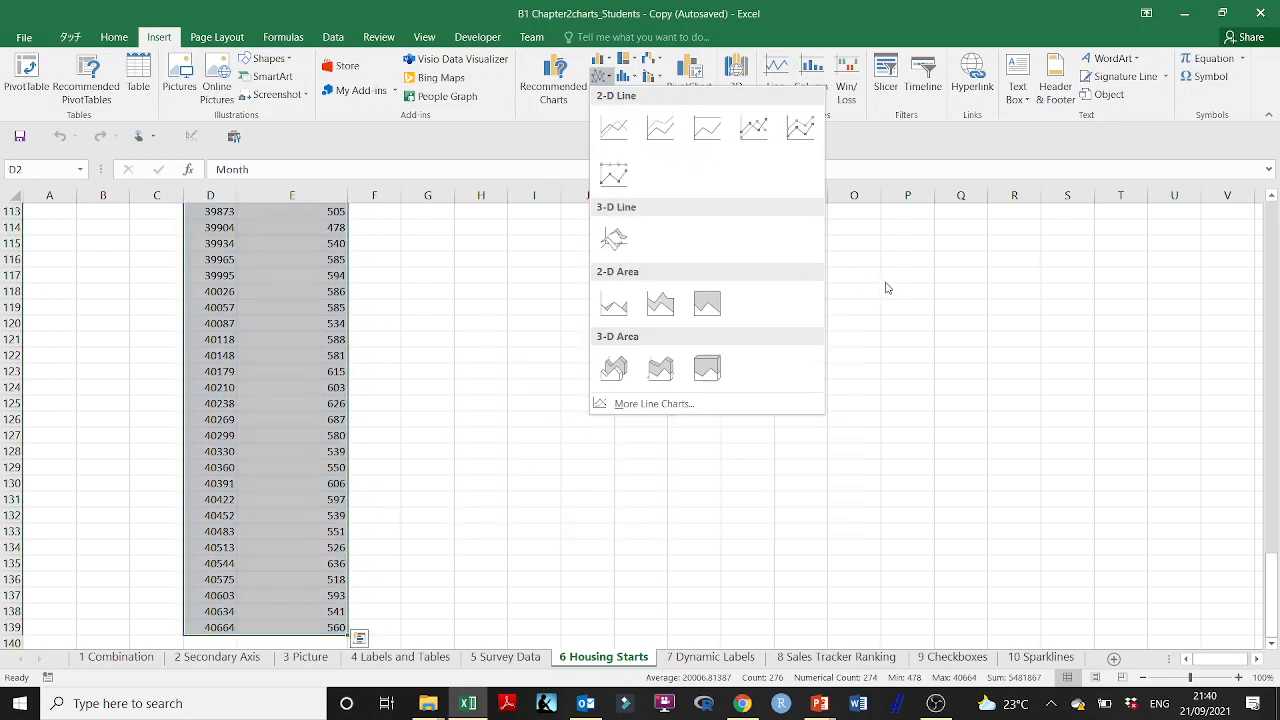
{"action": "left_click", "coordinate": [896, 307]}
Step: Format all the month serial numbers in D3:D139 as dates of type *14/03/2012 with the English (United Kingdom) locale
{"action": "scroll", "coordinate": [894, 300], "scroll_direction": "up", "scroll_amount": 11}
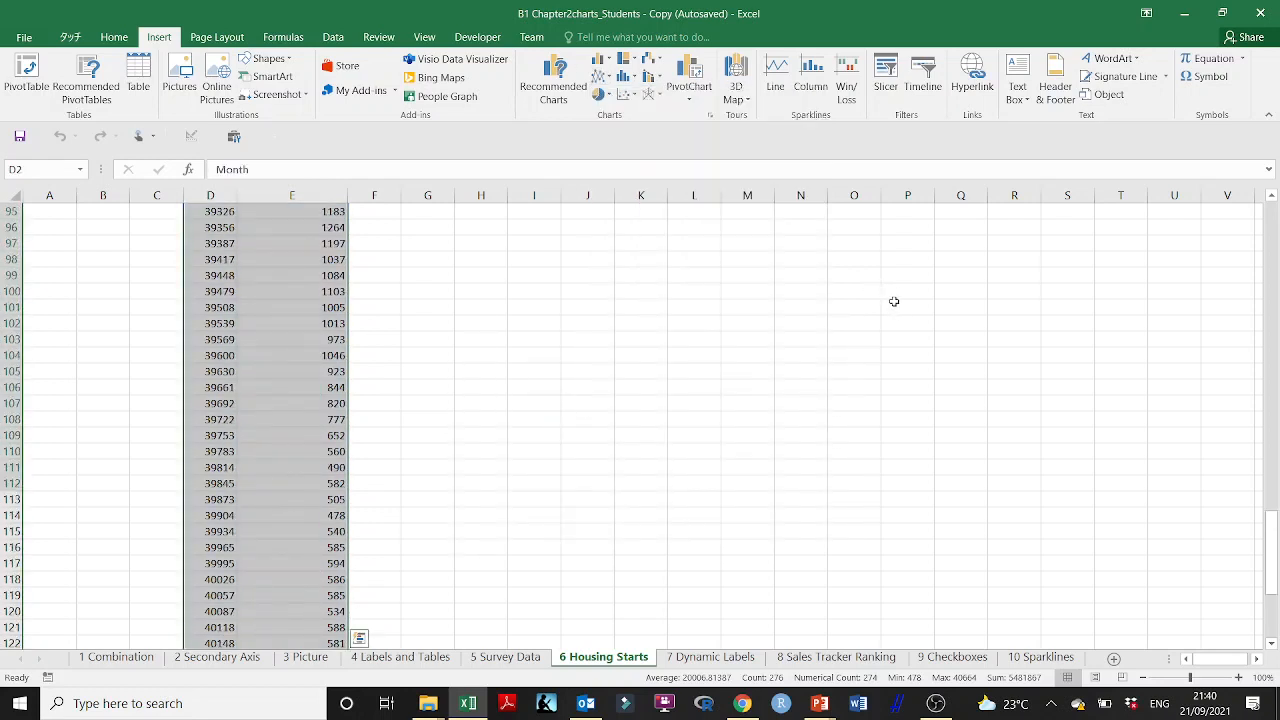
{"action": "left_click_drag", "start_coordinate": [1271, 521], "coordinate": [1270, 248]}
{"action": "mouse_move", "coordinate": [220, 243]}
{"action": "left_mouse_down"}
{"action": "mouse_move", "coordinate": [220, 307]}
{"action": "mouse_move", "coordinate": [215, 244]}
{"action": "left_mouse_up"}
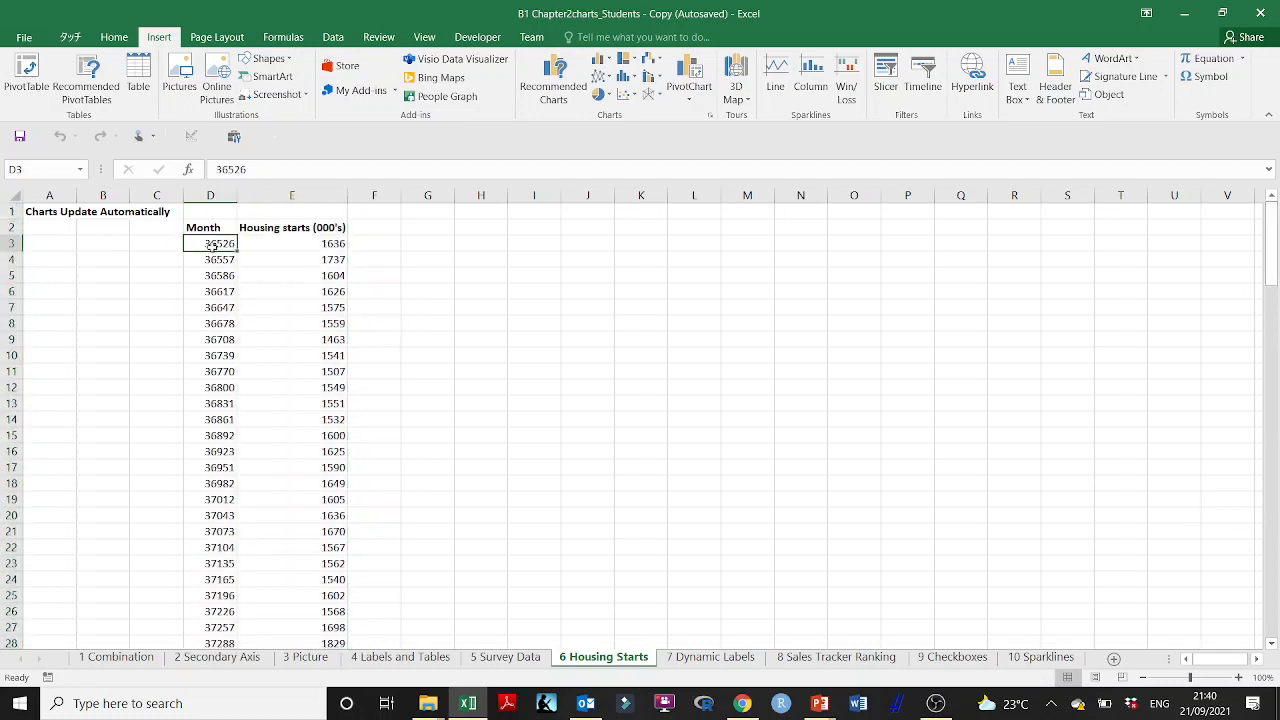
{"action": "key", "text": "ctrl+shift+Down"}
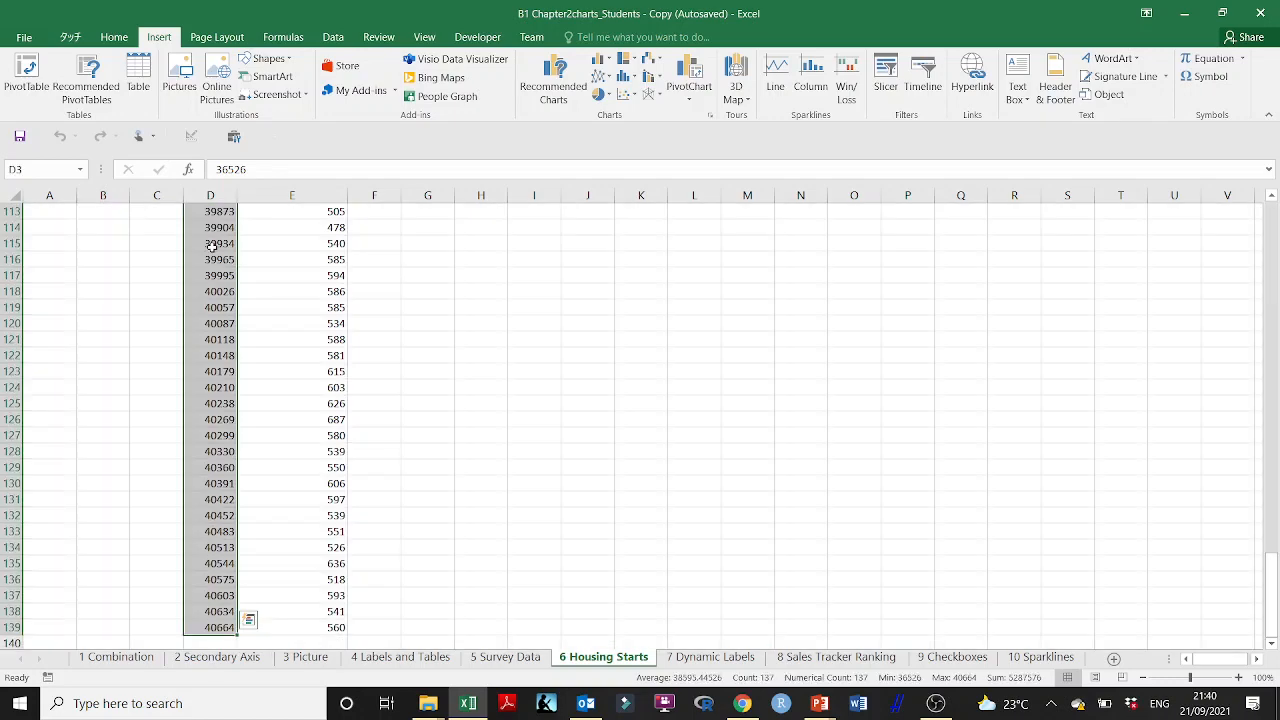
{"action": "left_click", "coordinate": [114, 40]}
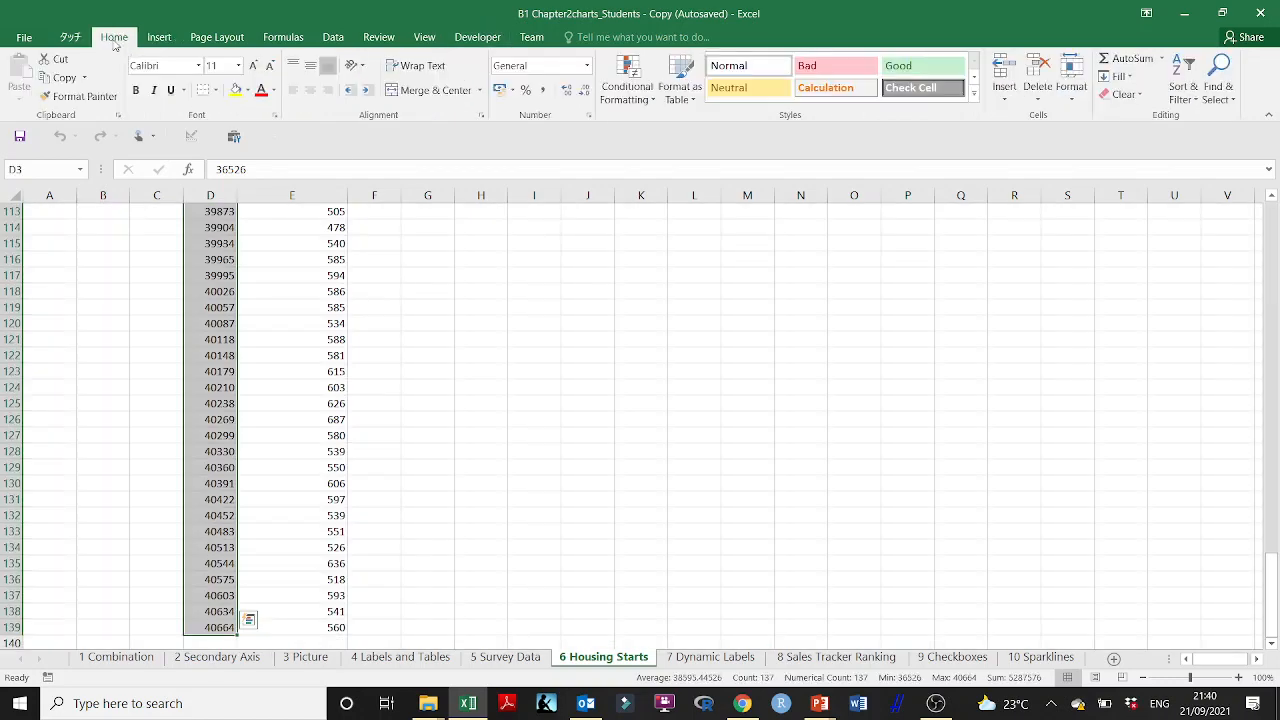
{"action": "left_click", "coordinate": [588, 116]}
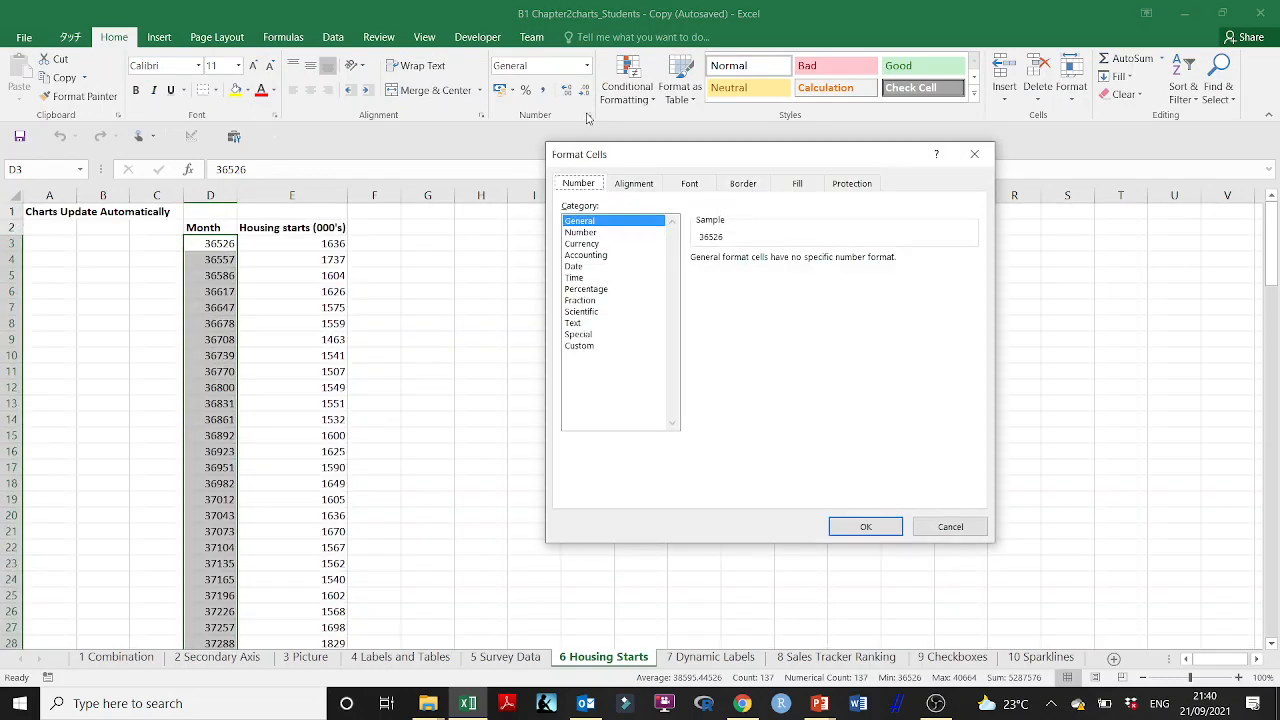
{"action": "left_click", "coordinate": [581, 278]}
{"action": "left_click", "coordinate": [574, 266]}
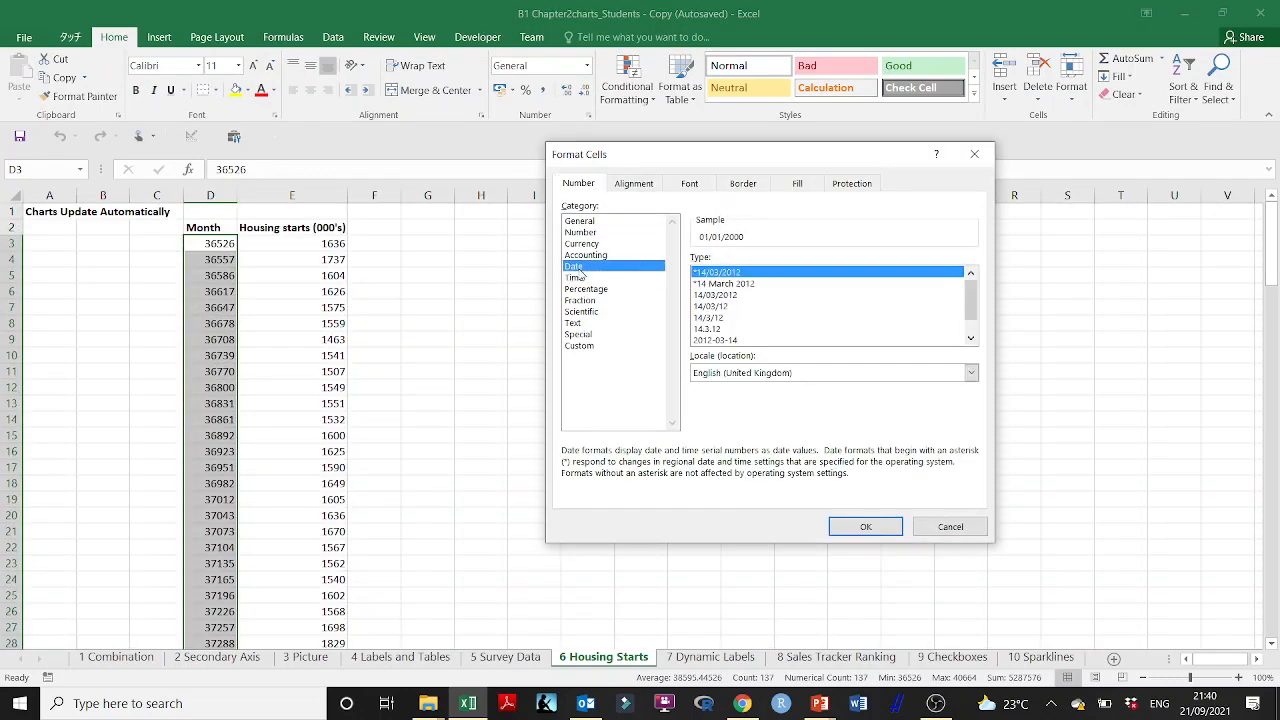
{"action": "left_click", "coordinate": [845, 522]}
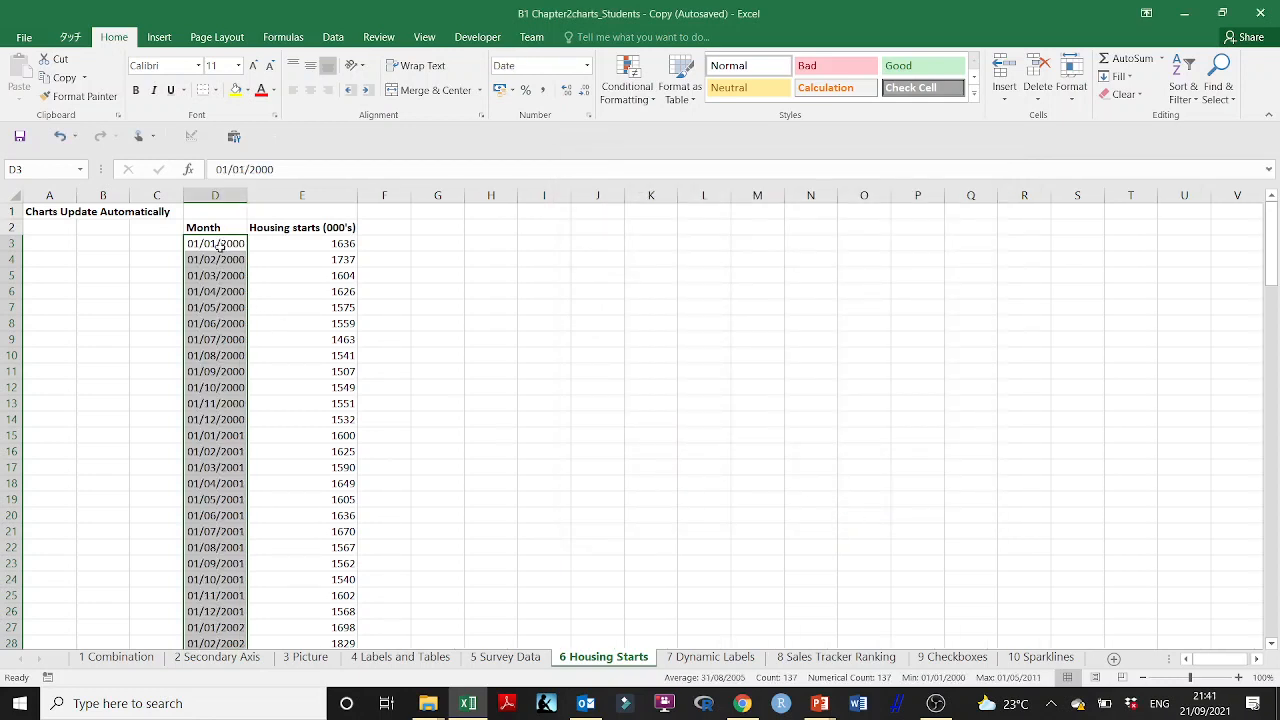
Step: Insert a basic 2-D line chart from the Month and Housing starts data in D2:E139
{"action": "left_click_drag", "start_coordinate": [212, 227], "coordinate": [320, 227]}
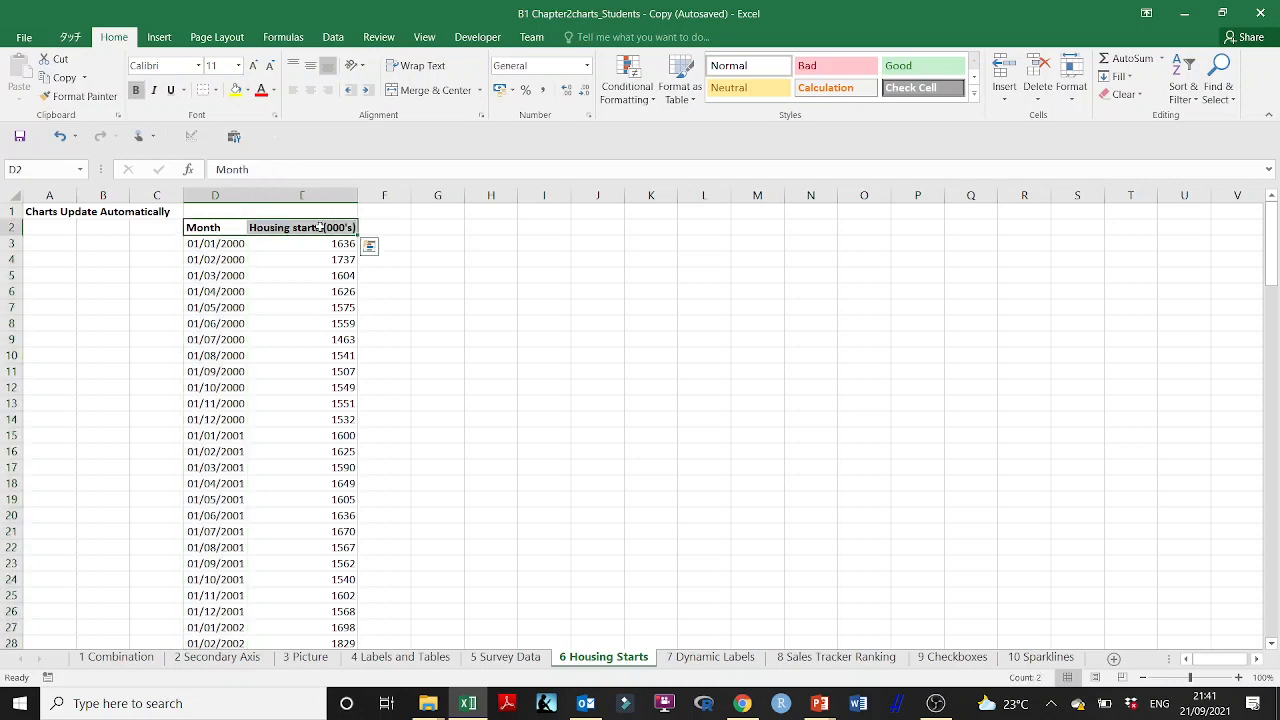
{"action": "key", "text": "ctrl+shift+Down"}
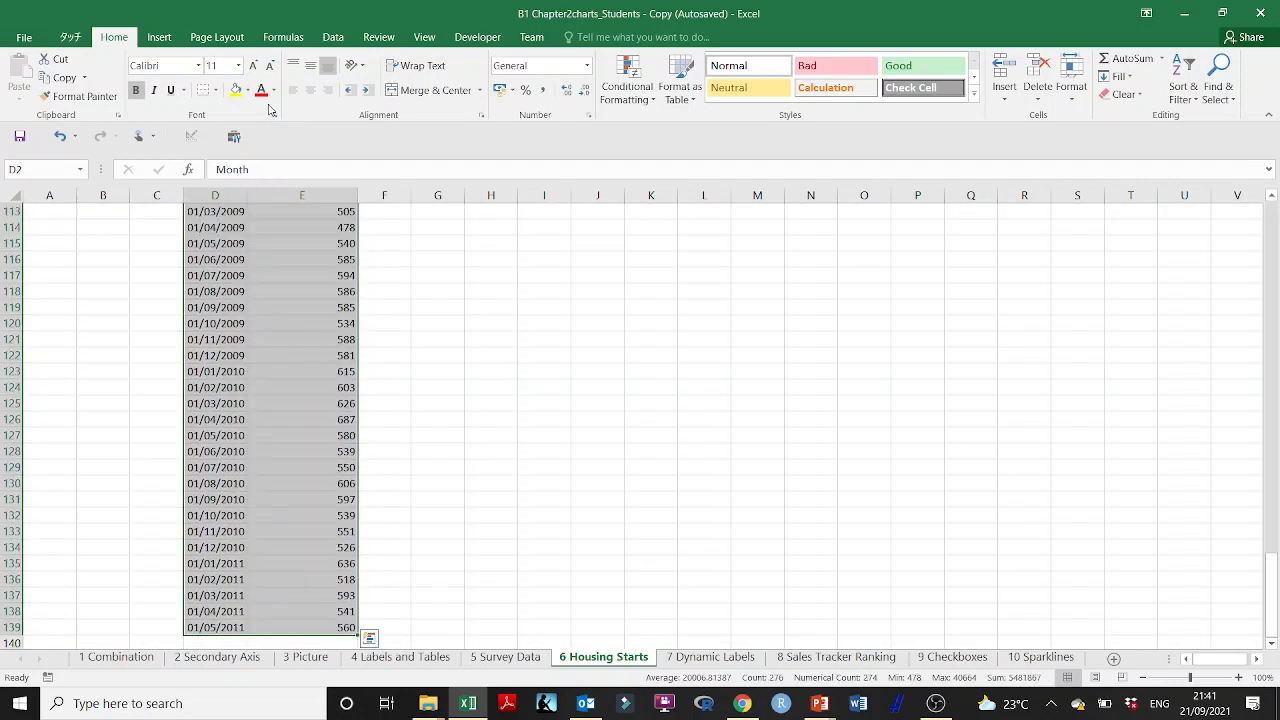
{"action": "left_click", "coordinate": [160, 37]}
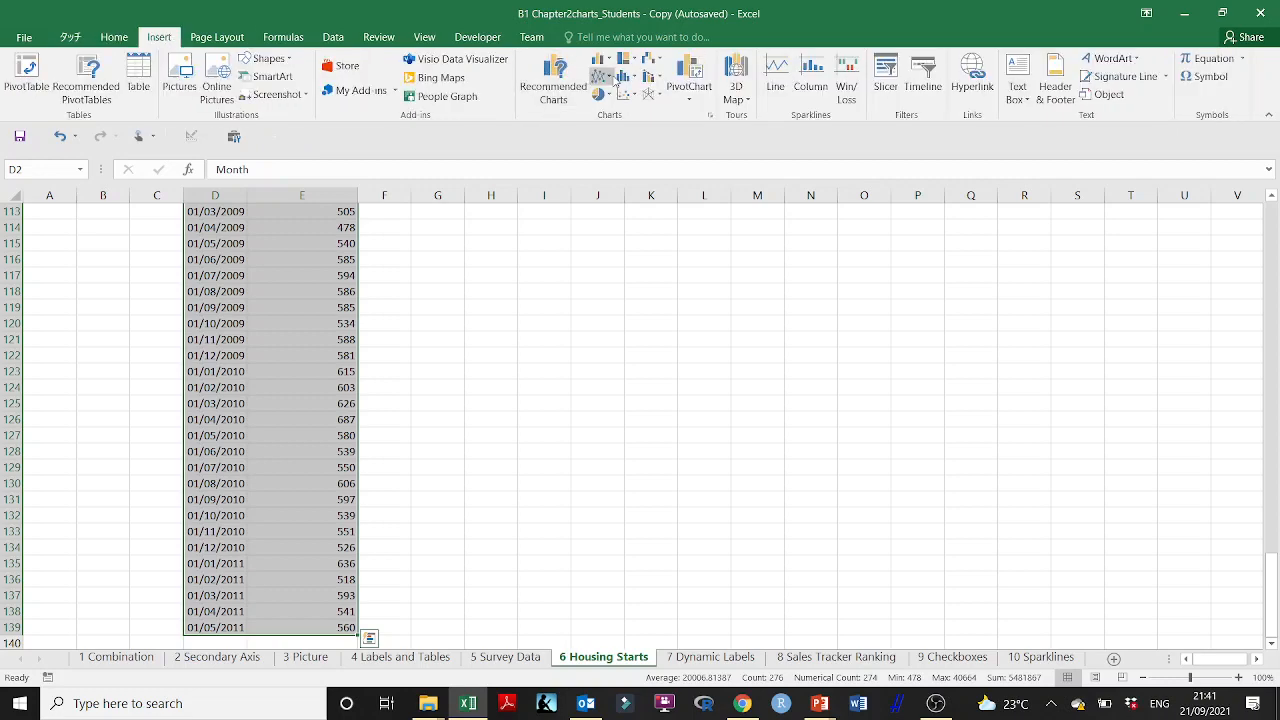
{"action": "left_click", "coordinate": [612, 78]}
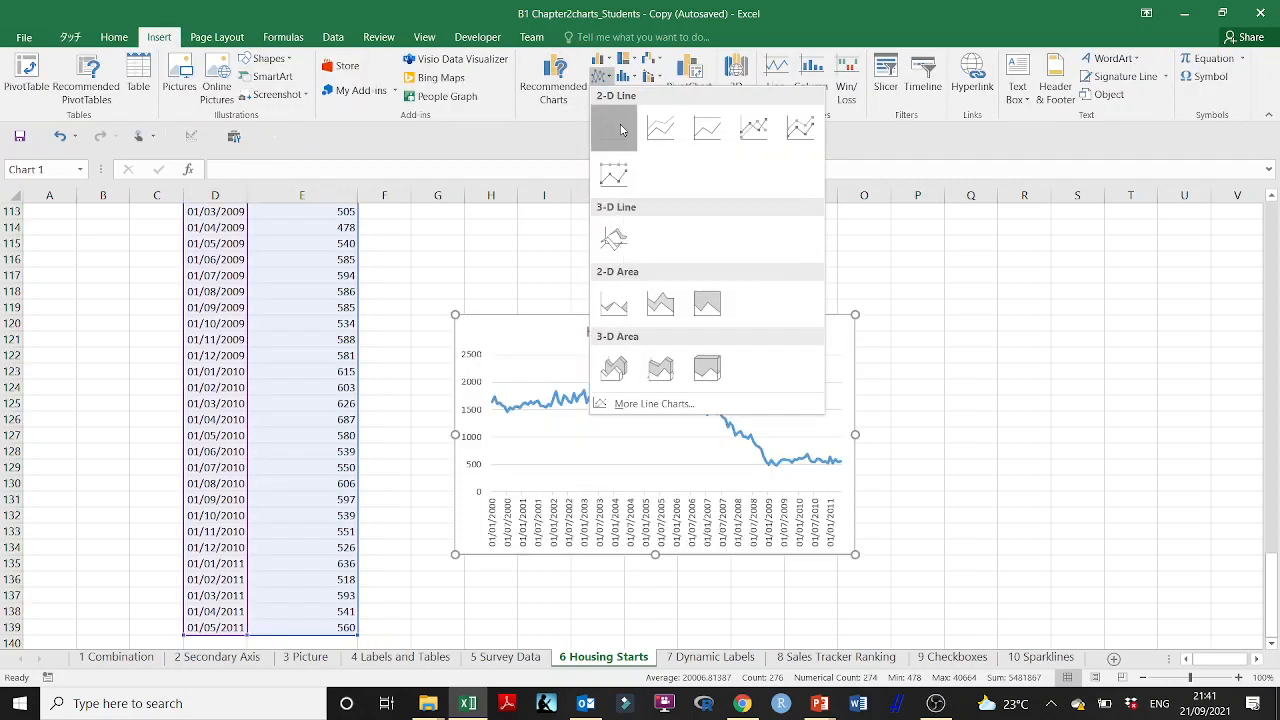
{"action": "left_click", "coordinate": [616, 128]}
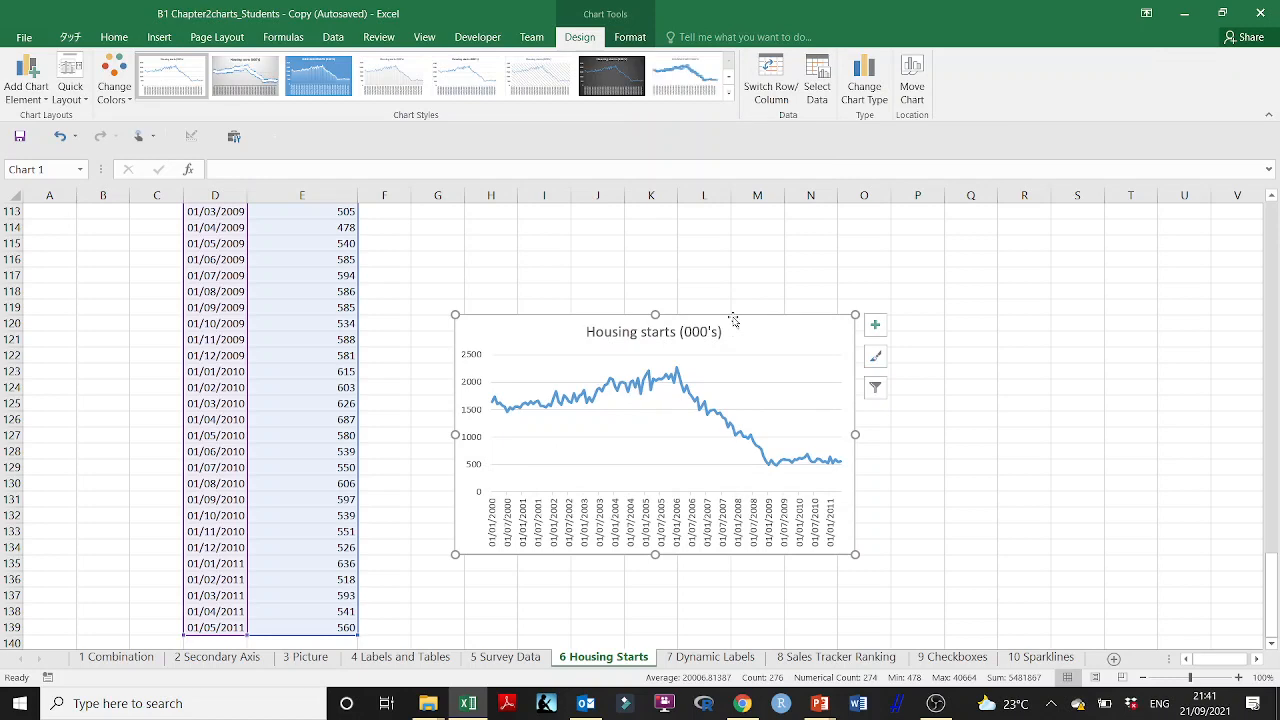
Step: Cut the housing starts chart and paste it beside the start of the data at cell H2
{"action": "left_click_drag", "start_coordinate": [733, 315], "coordinate": [726, 241]}
{"action": "scroll", "coordinate": [241, 263], "scroll_direction": "up", "scroll_amount": 15}
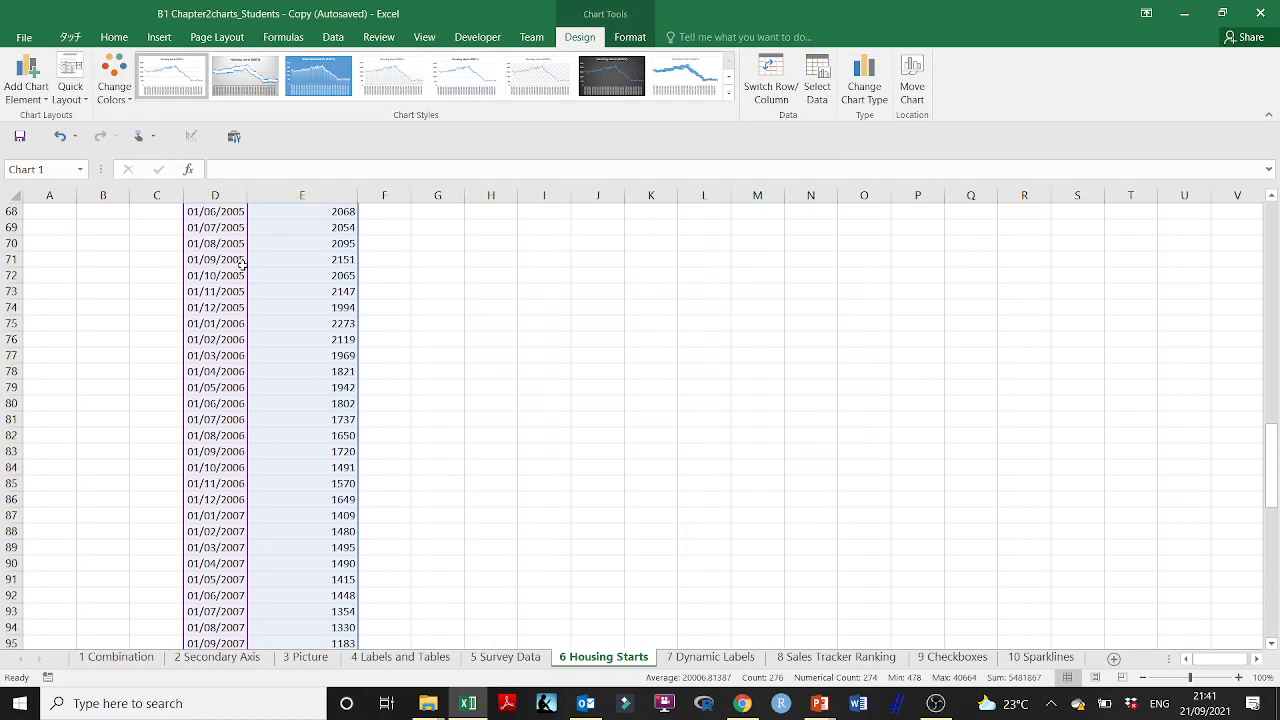
{"action": "scroll", "coordinate": [241, 263], "scroll_direction": "down", "scroll_amount": 15}
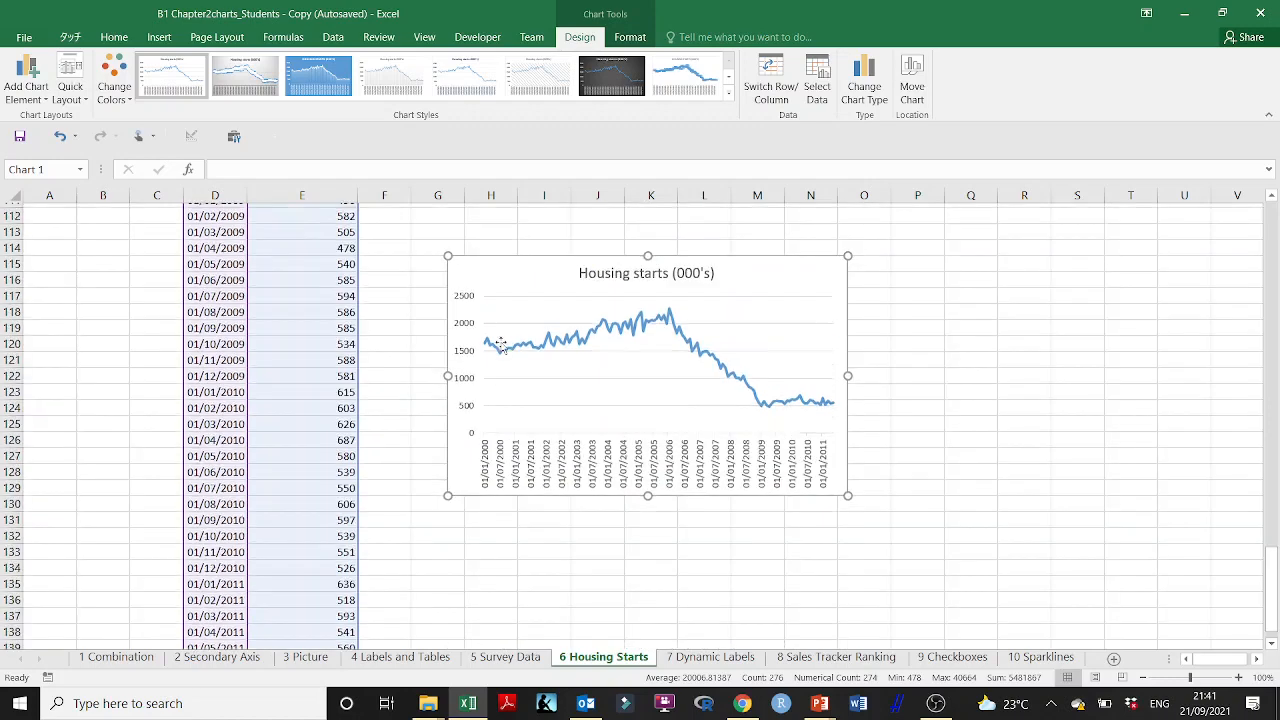
{"action": "scroll", "coordinate": [500, 343], "scroll_direction": "up", "scroll_amount": 2}
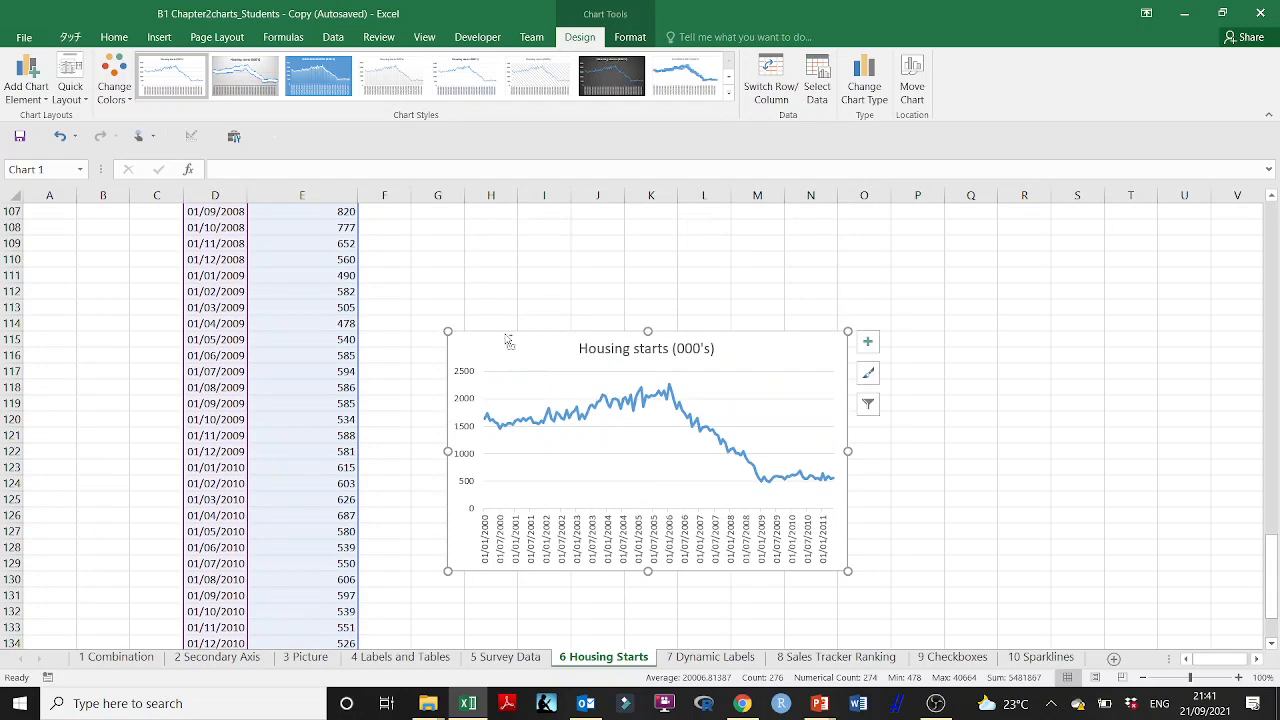
{"action": "key", "text": "ctrl+x"}
{"action": "scroll", "coordinate": [723, 350], "scroll_direction": "up", "scroll_amount": 6}
{"action": "left_click_drag", "start_coordinate": [1274, 546], "coordinate": [1275, 544]}
{"action": "left_click", "coordinate": [481, 227]}
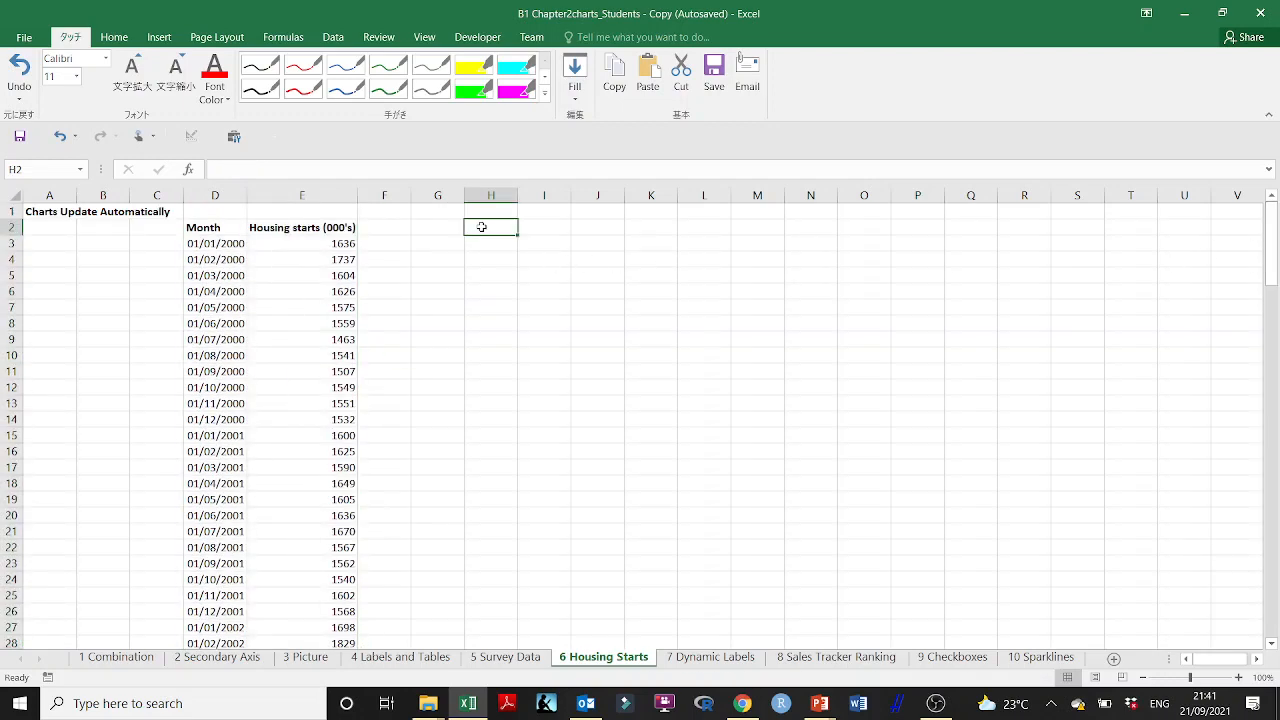
{"action": "key", "text": "ctrl+v"}
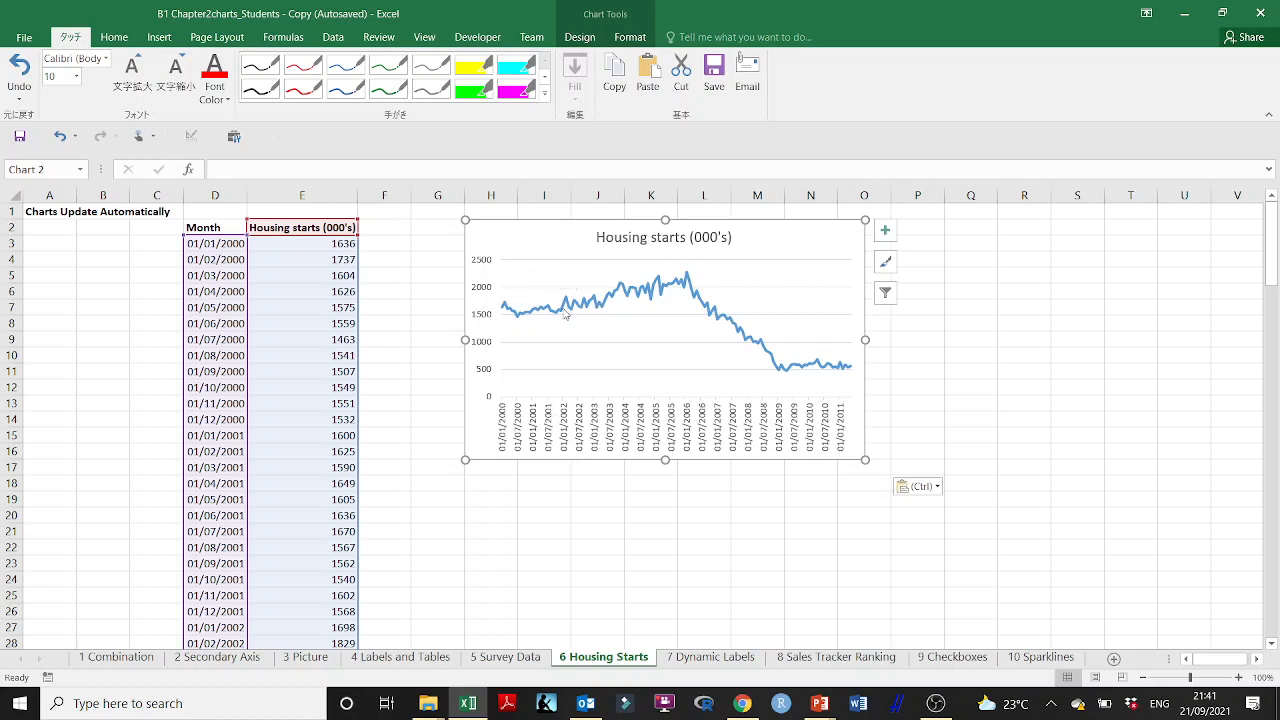
{"action": "left_click", "coordinate": [1232, 352]}
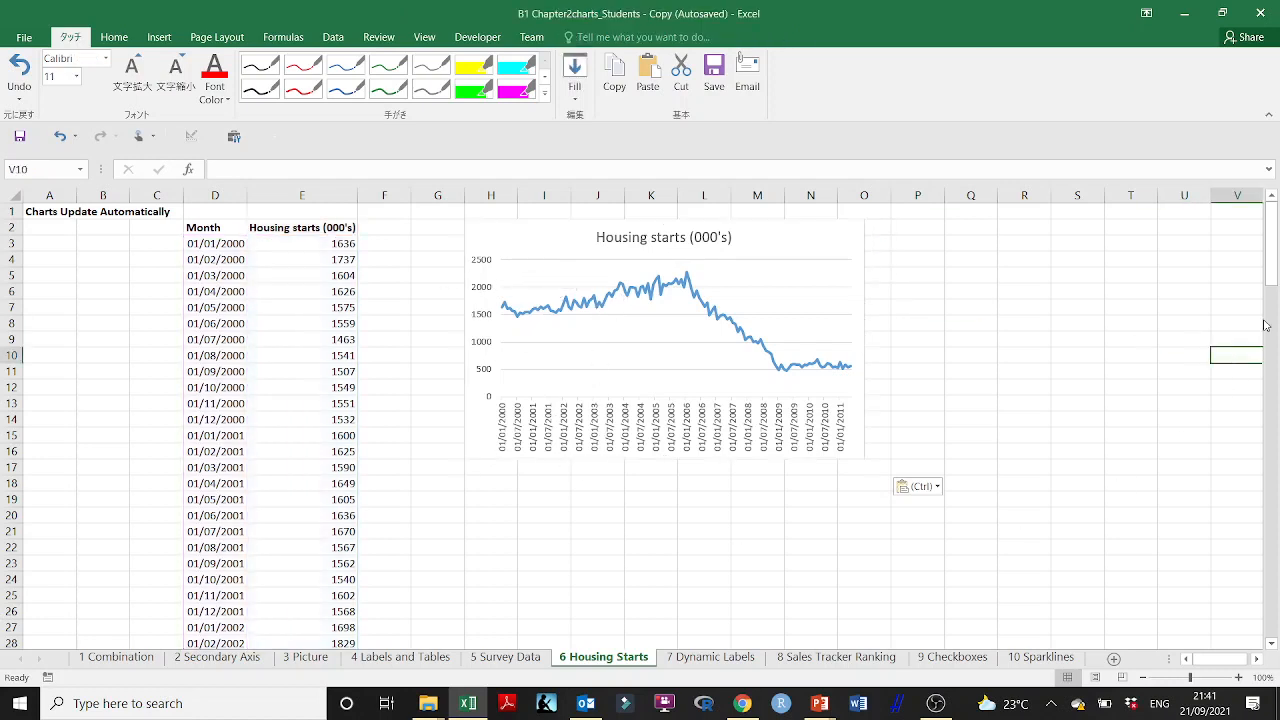
Step: Enter the next month, 01/06/2011, in cell D140 beneath the last date
{"action": "left_click_drag", "start_coordinate": [1268, 310], "coordinate": [1269, 640]}
{"action": "scroll", "coordinate": [407, 553], "scroll_direction": "down", "scroll_amount": 1}
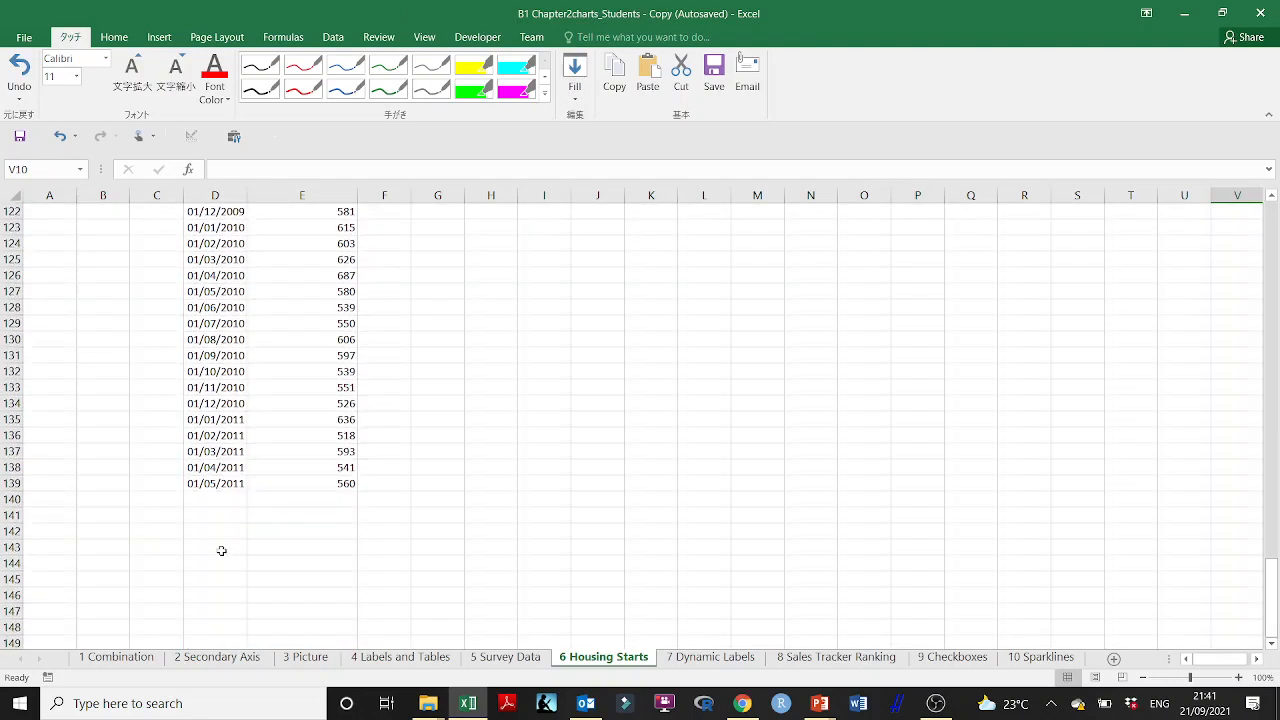
{"action": "left_click", "coordinate": [210, 496]}
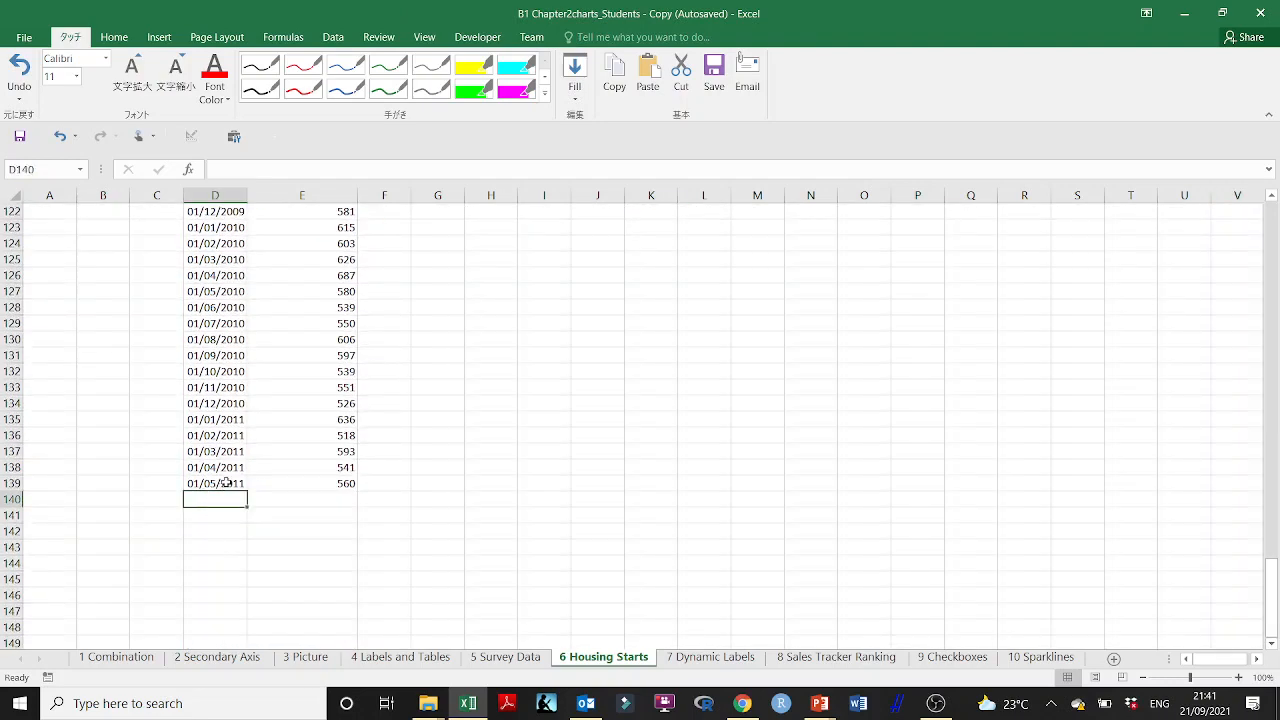
{"action": "left_click", "coordinate": [222, 483]}
{"action": "left_click", "coordinate": [206, 498]}
{"action": "type", "text": "01/"}
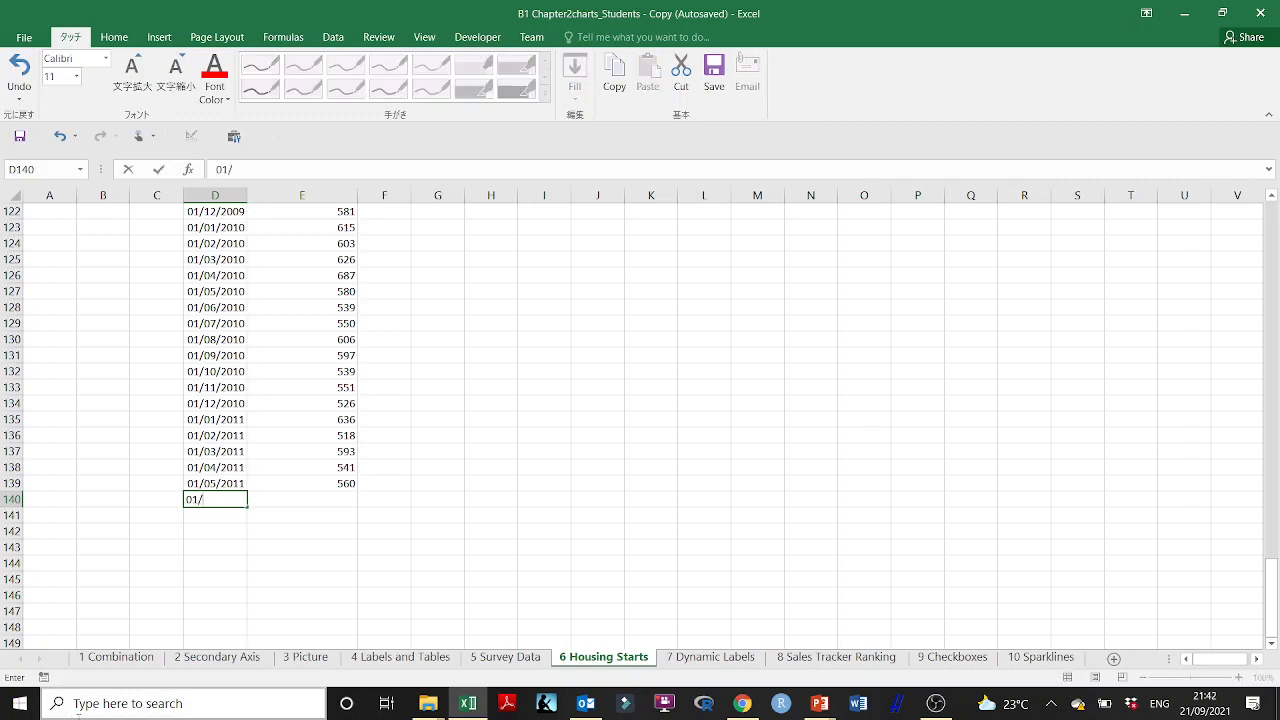
{"action": "type", "text": "06/2011"}
{"action": "key", "text": "ctrl+Return"}
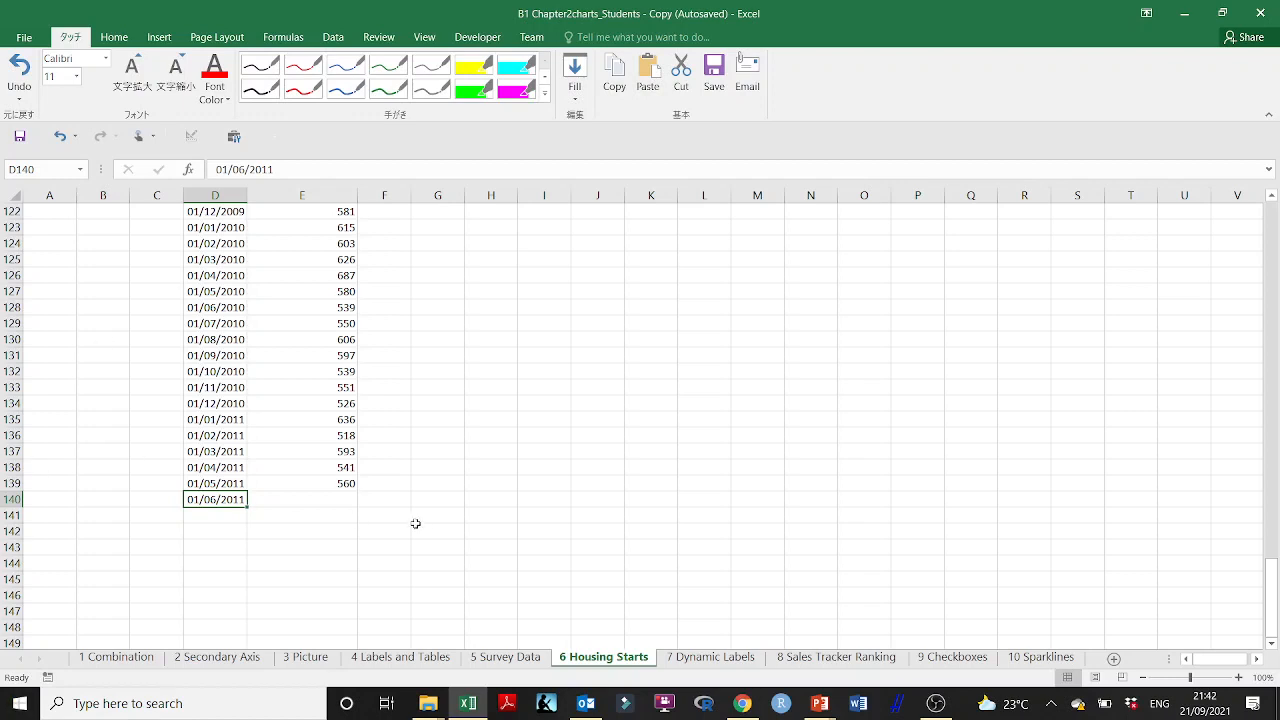
Step: Enter 570 as the housing starts value for the new month in cell E140
{"action": "left_click", "coordinate": [346, 499]}
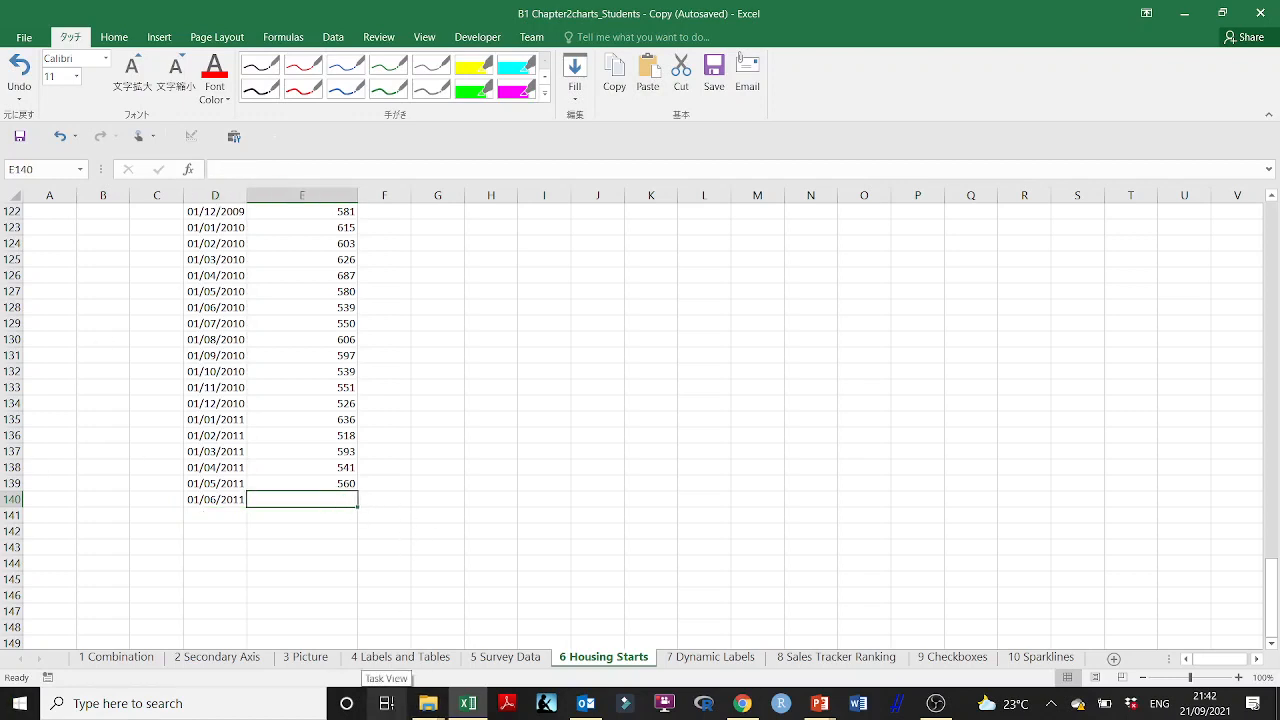
{"action": "type", "text": "570"}
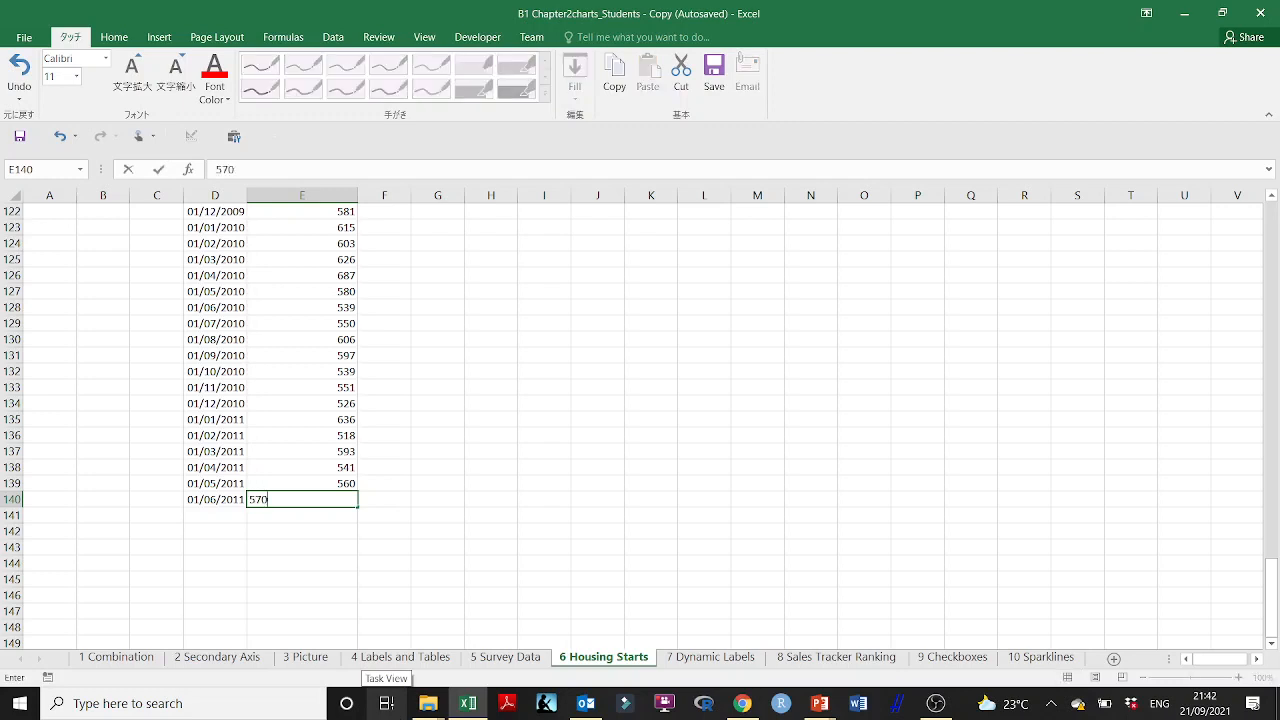
{"action": "key", "text": "Return"}
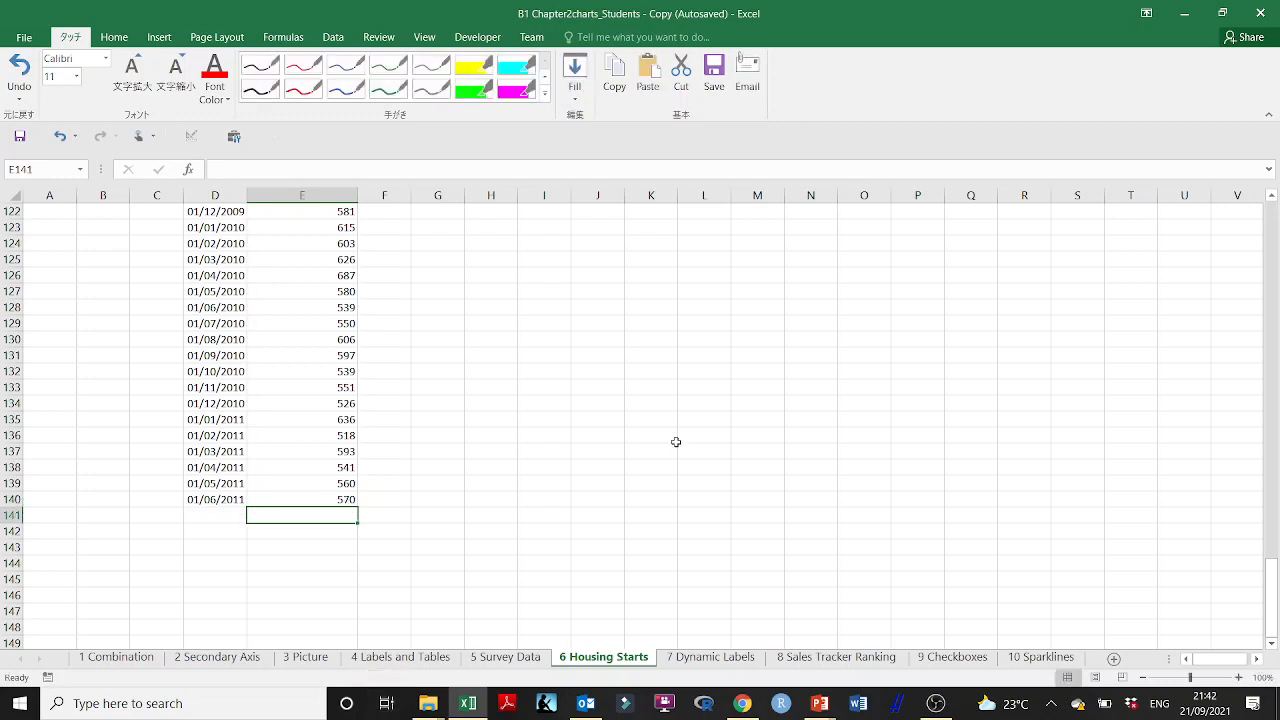
Step: Fill the date series from D140 down through D143
{"action": "left_click", "coordinate": [332, 500]}
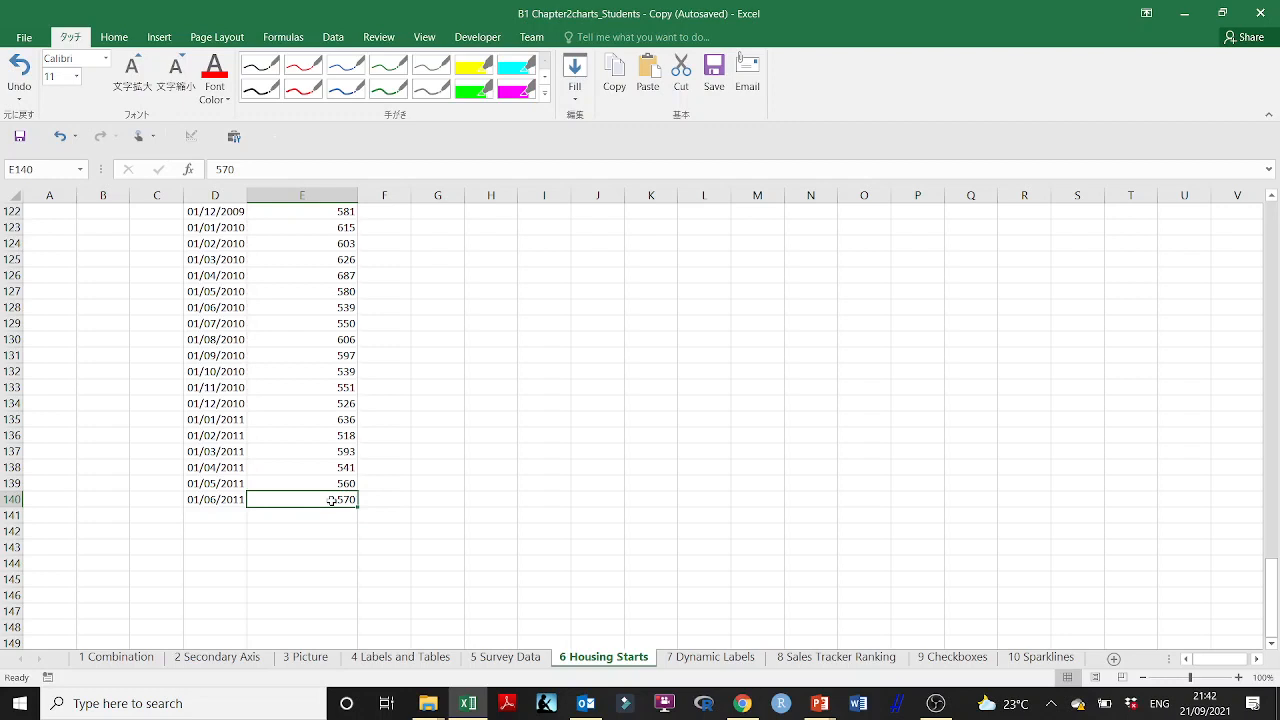
{"action": "left_click", "coordinate": [236, 500]}
{"action": "left_click_drag", "start_coordinate": [247, 507], "coordinate": [247, 562]}
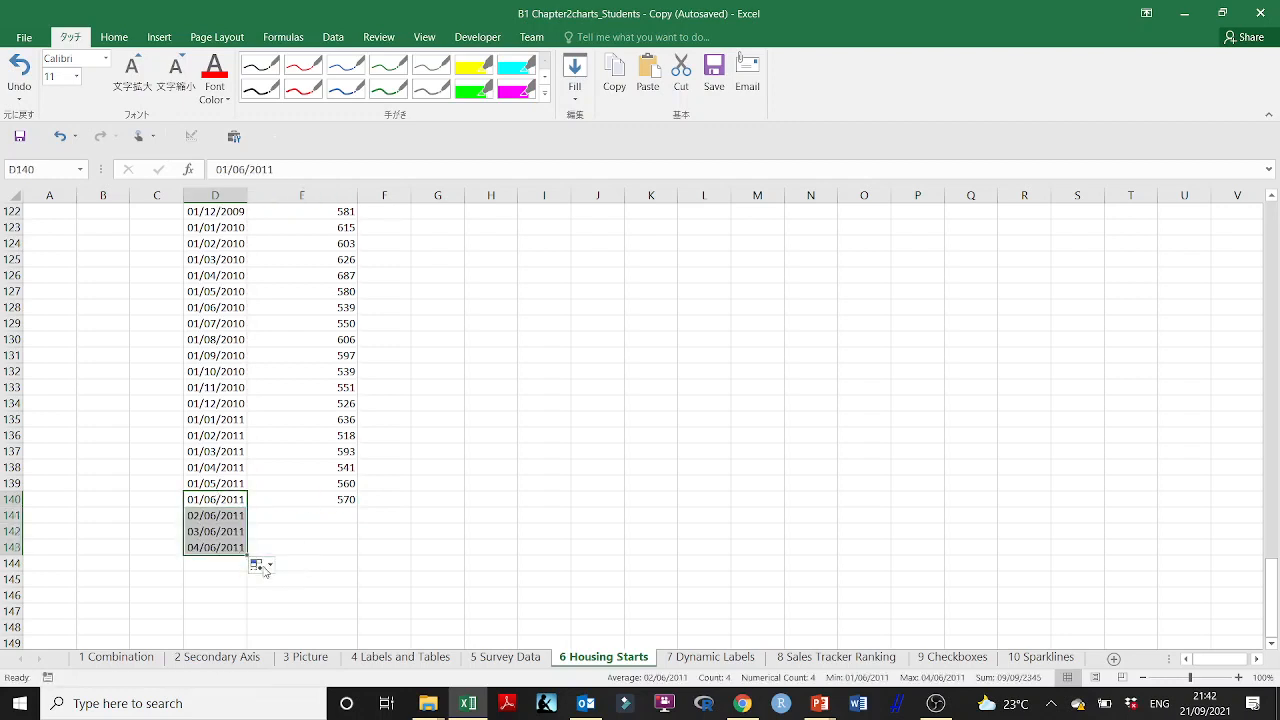
Step: Try Flash Fill on the dates in D140:D143 and switch them back to Fill Series
{"action": "left_click", "coordinate": [264, 567]}
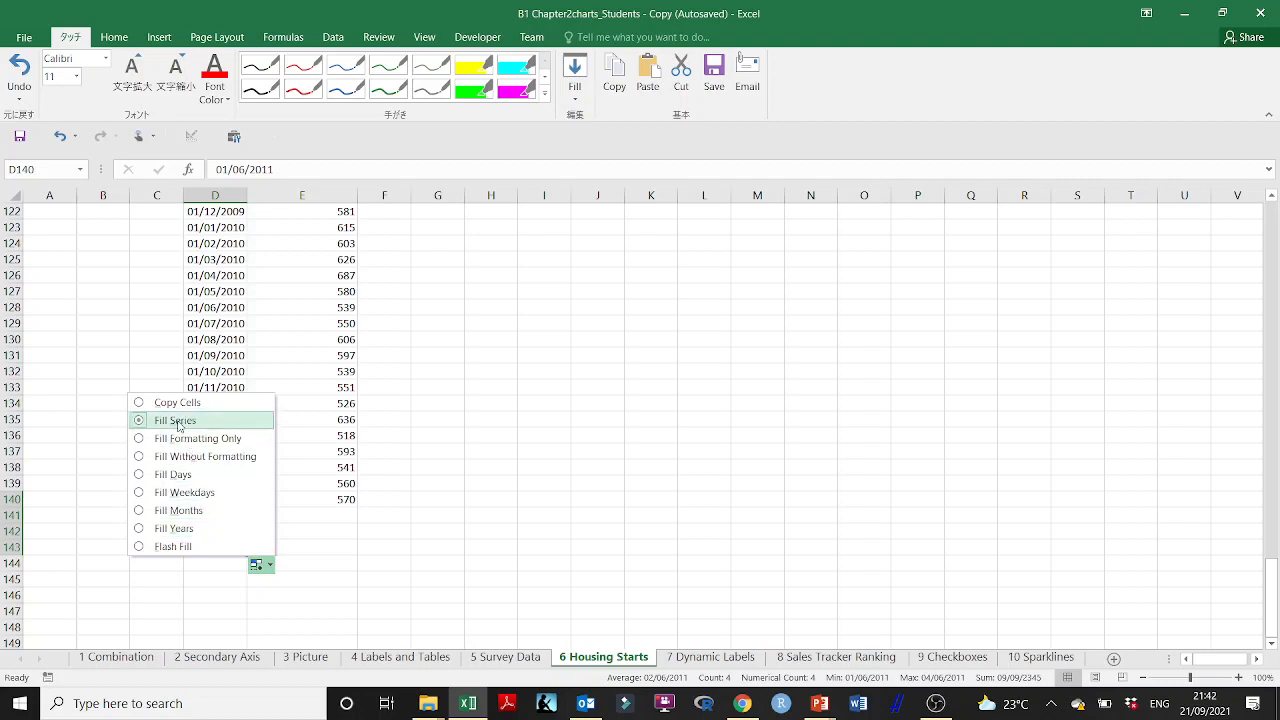
{"action": "left_click", "coordinate": [180, 547]}
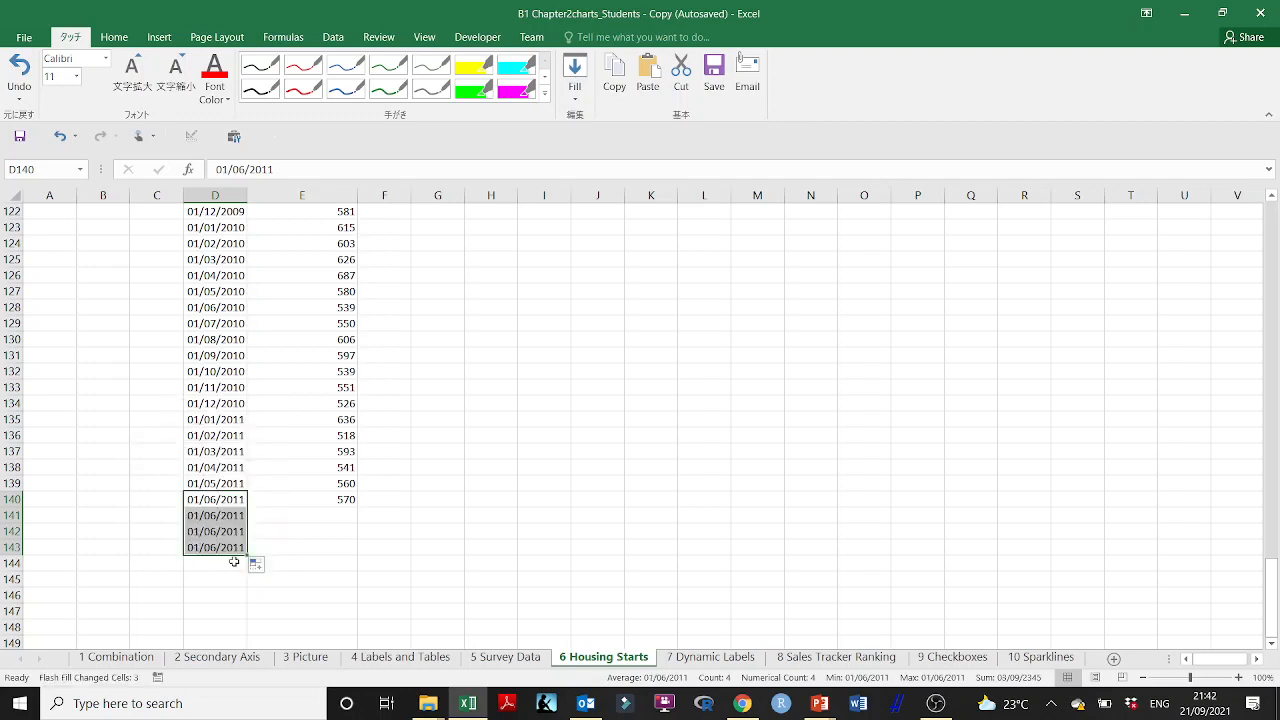
{"action": "left_click", "coordinate": [259, 565]}
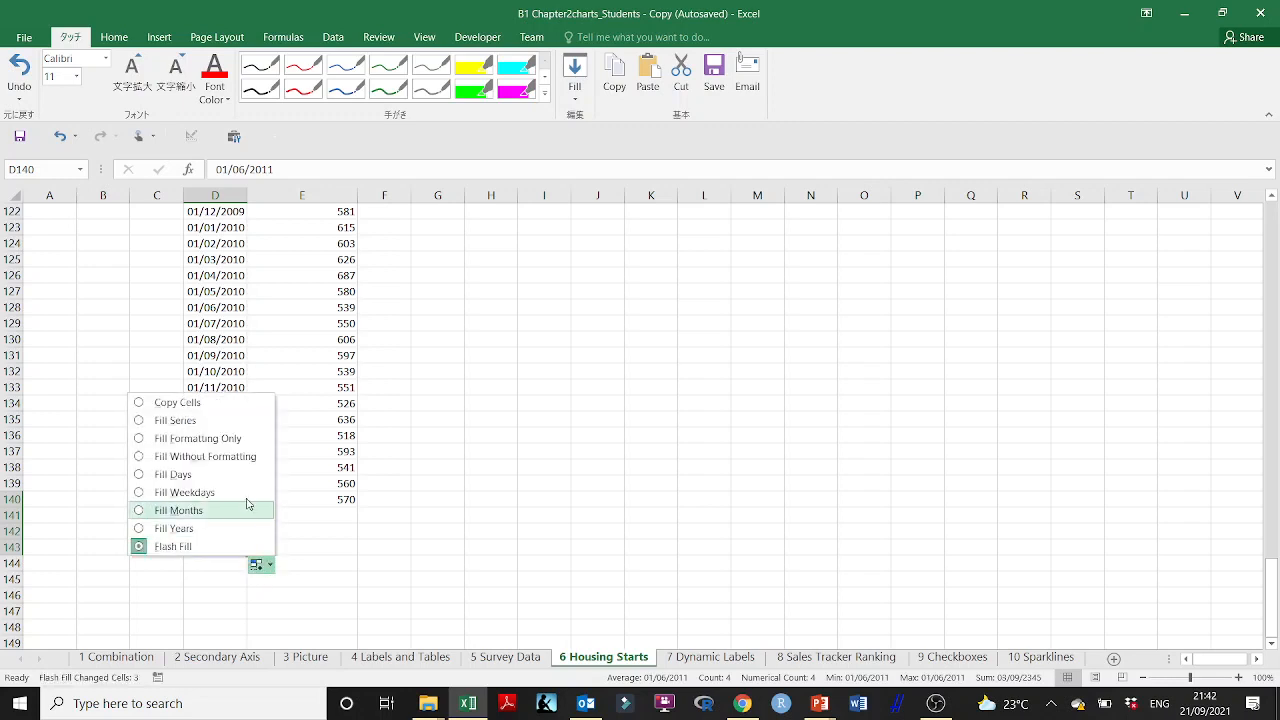
{"action": "left_click", "coordinate": [208, 421]}
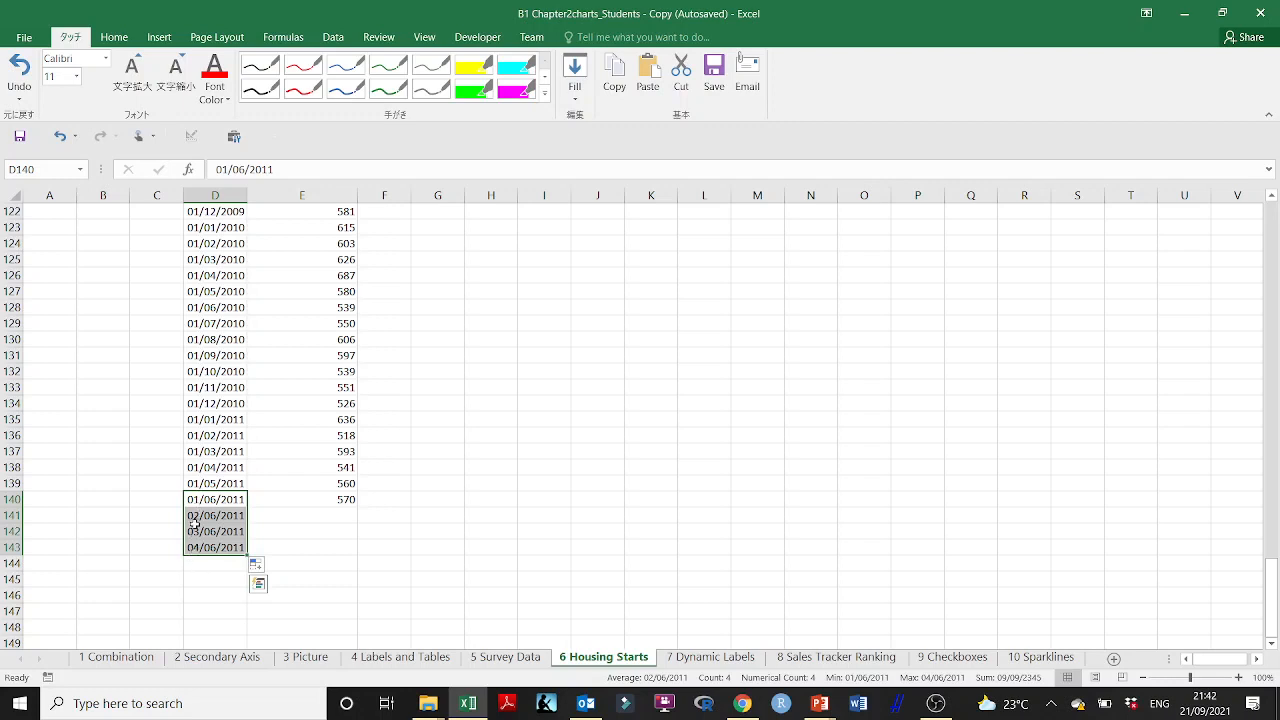
{"action": "left_click", "coordinate": [259, 585]}
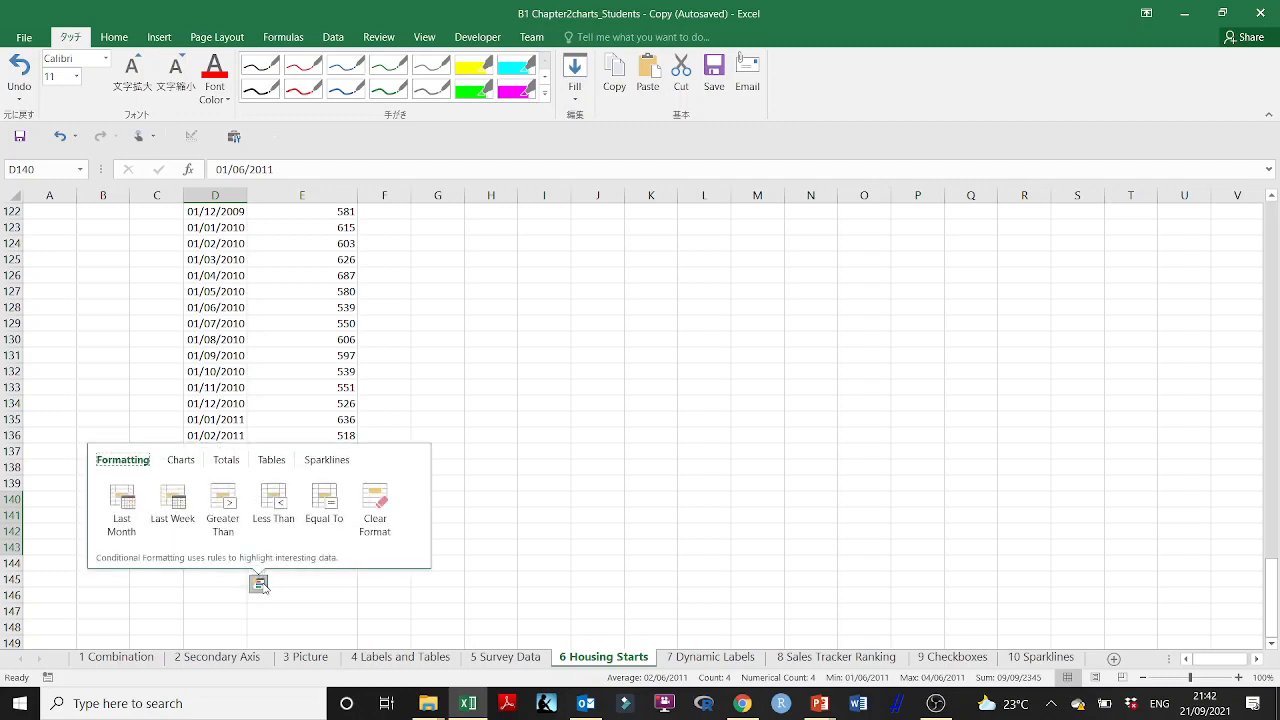
{"action": "left_click", "coordinate": [259, 585]}
{"action": "left_click", "coordinate": [259, 585]}
{"action": "left_click", "coordinate": [259, 585]}
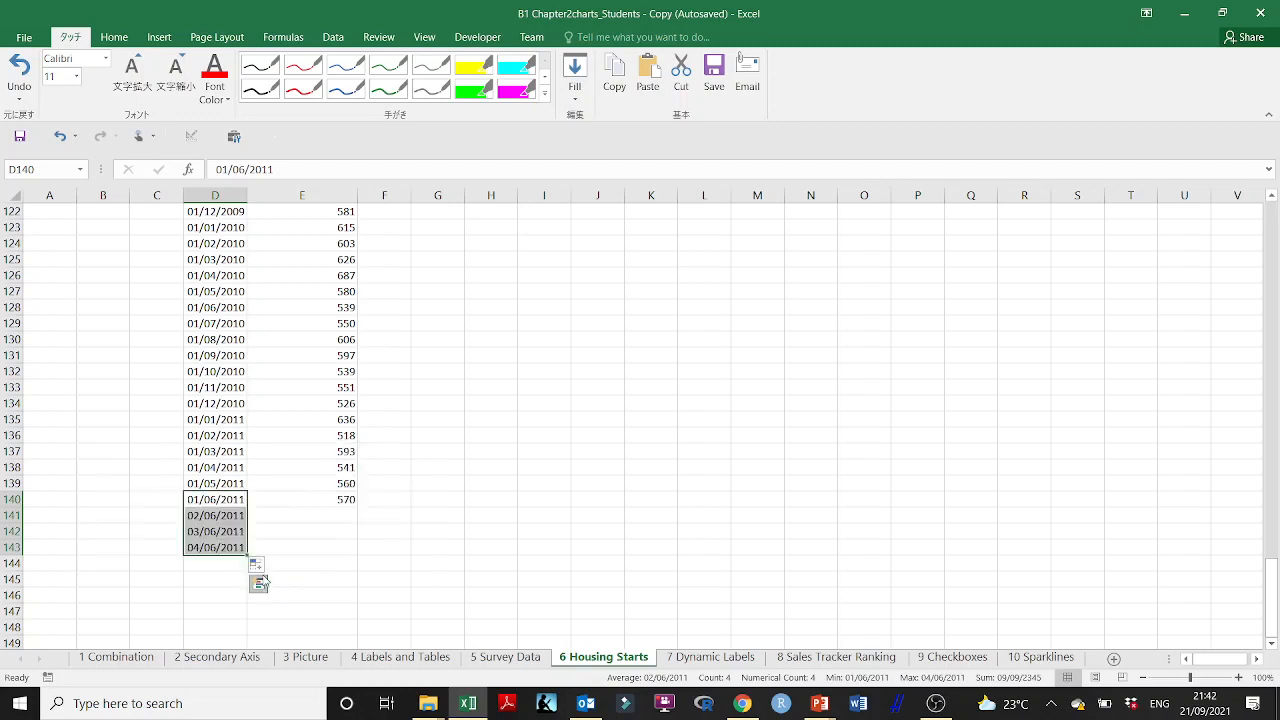
Step: Try Fill Days on the dates in D140:D143 and change them to Fill Months
{"action": "left_click", "coordinate": [257, 564]}
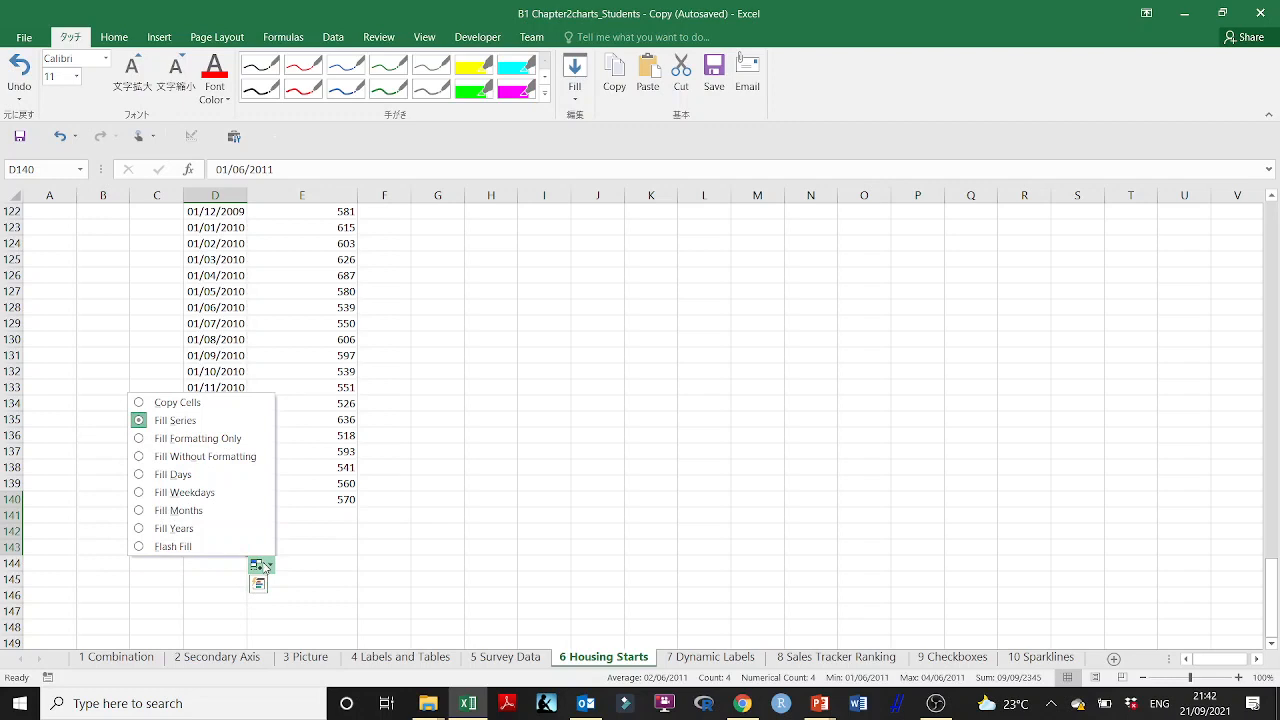
{"action": "left_click", "coordinate": [146, 476]}
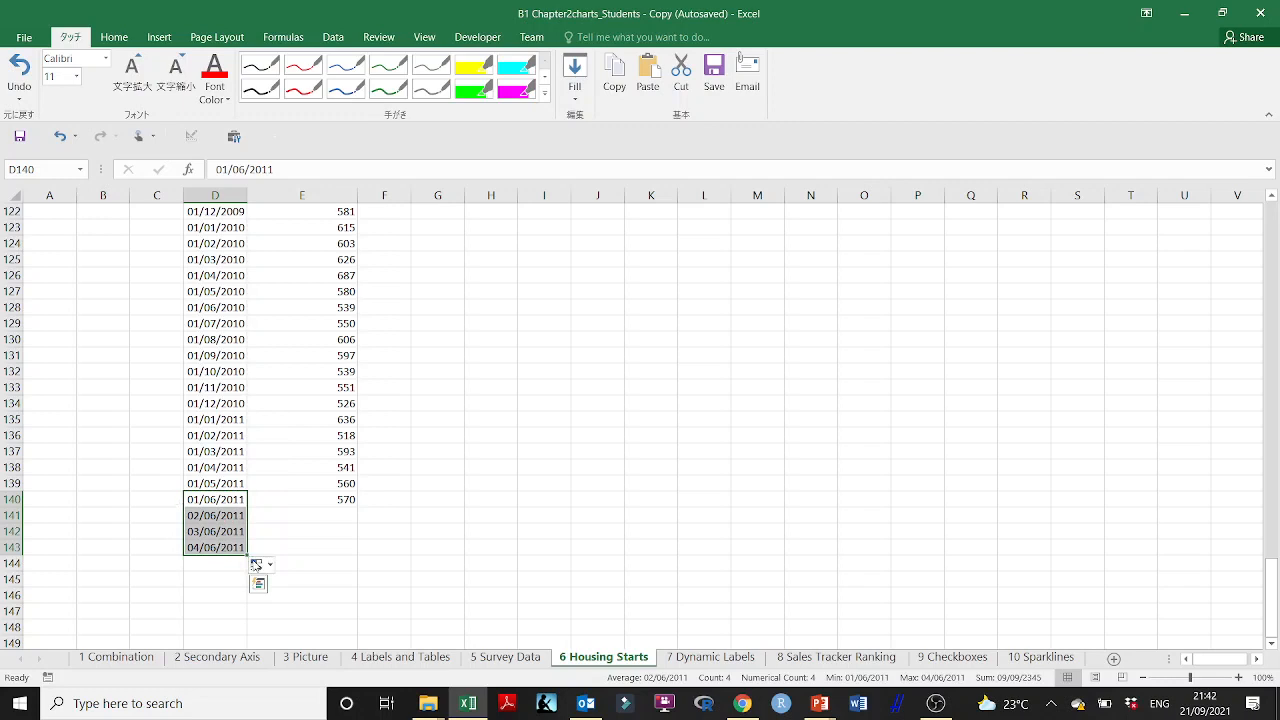
{"action": "left_click", "coordinate": [257, 564]}
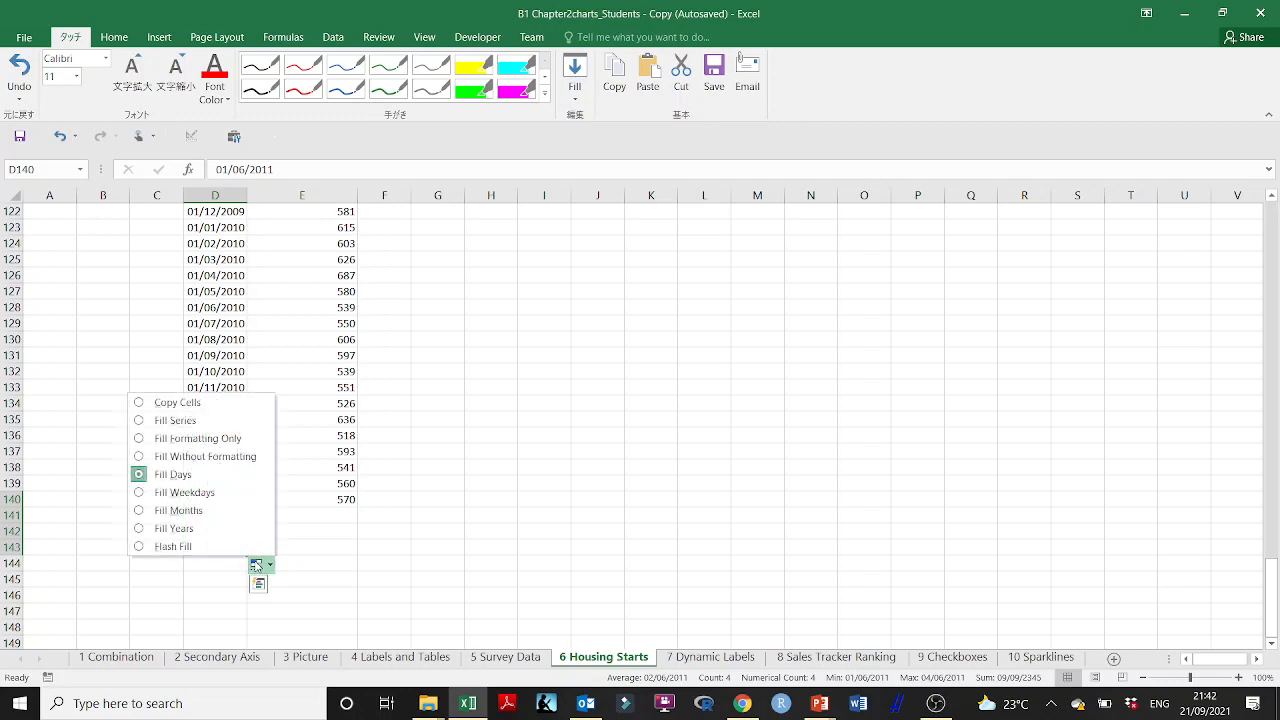
{"action": "left_click", "coordinate": [142, 511]}
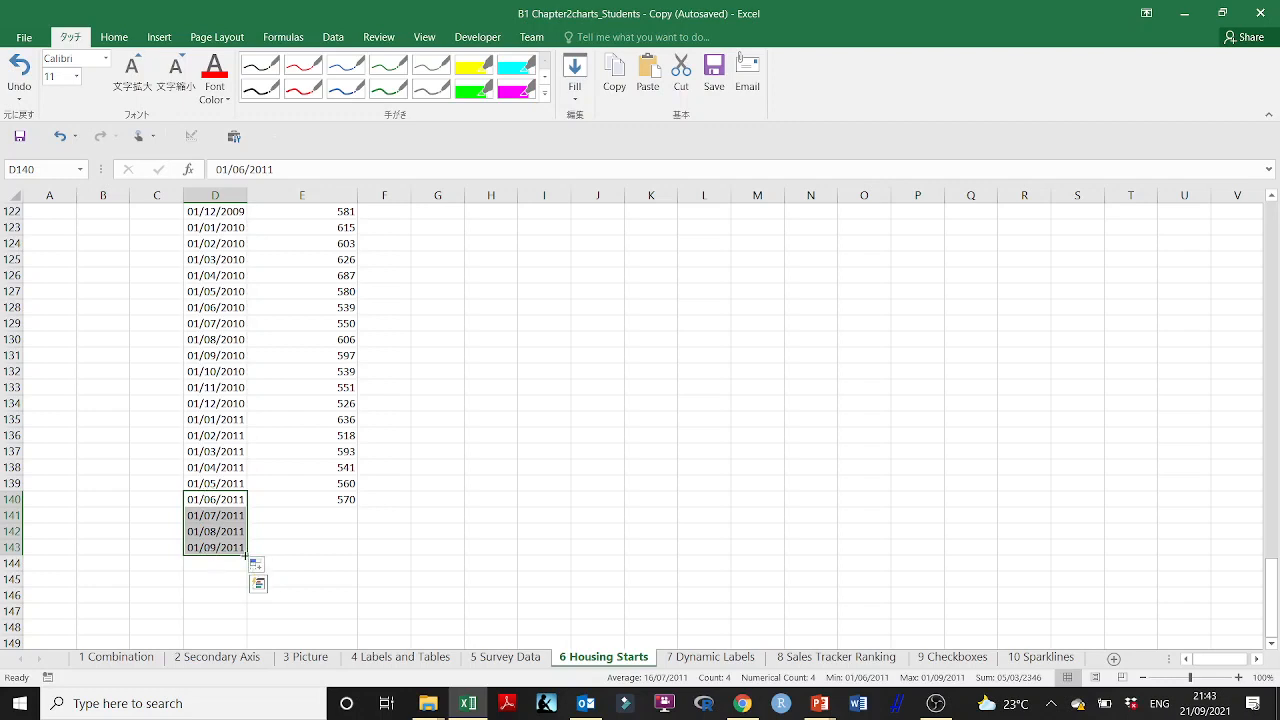
Step: Extend the monthly dates to 01/01/2012 in D147 and fill 570 down to E147 beside them
{"action": "left_click_drag", "start_coordinate": [247, 553], "coordinate": [232, 618]}
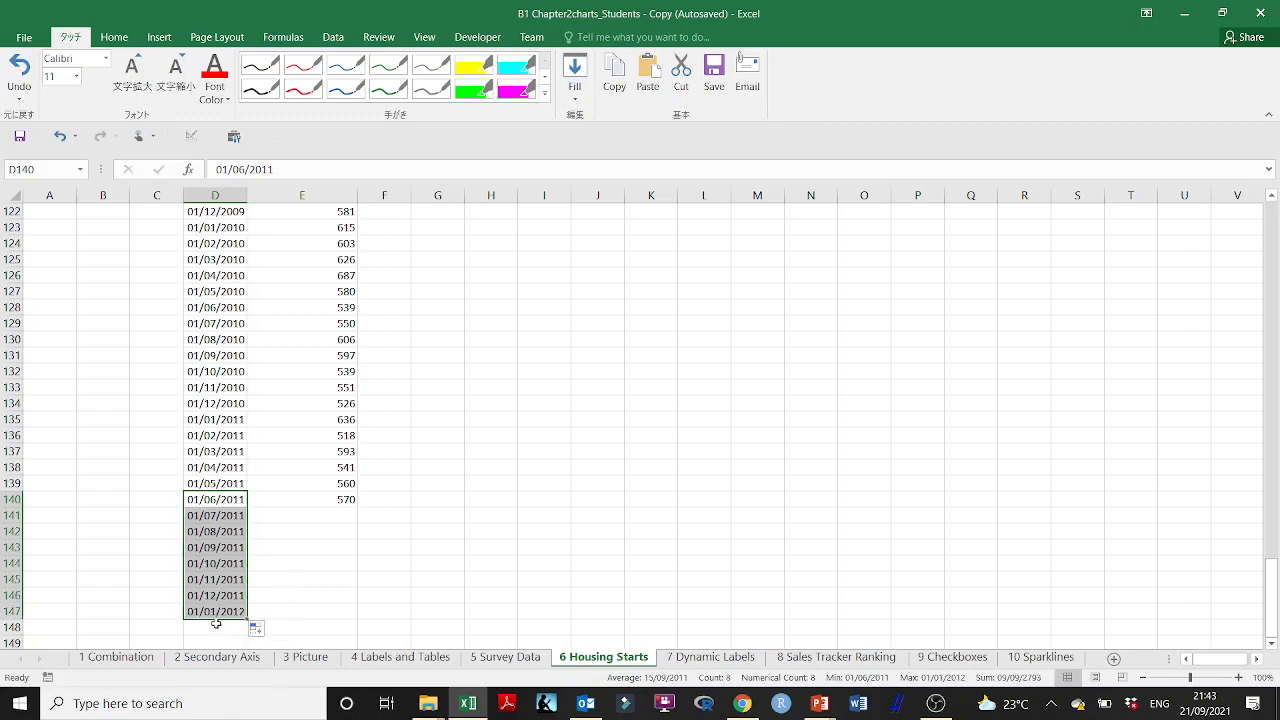
{"action": "left_click", "coordinate": [326, 503]}
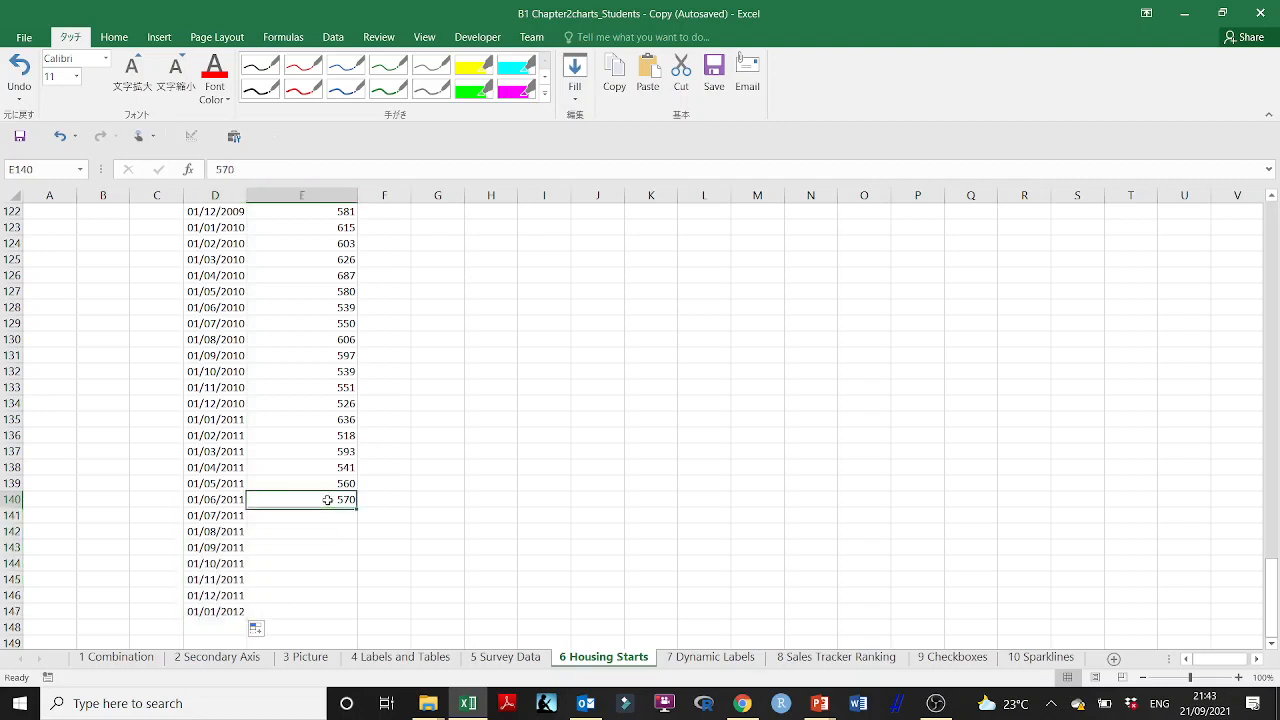
{"action": "left_click_drag", "start_coordinate": [357, 509], "coordinate": [358, 615]}
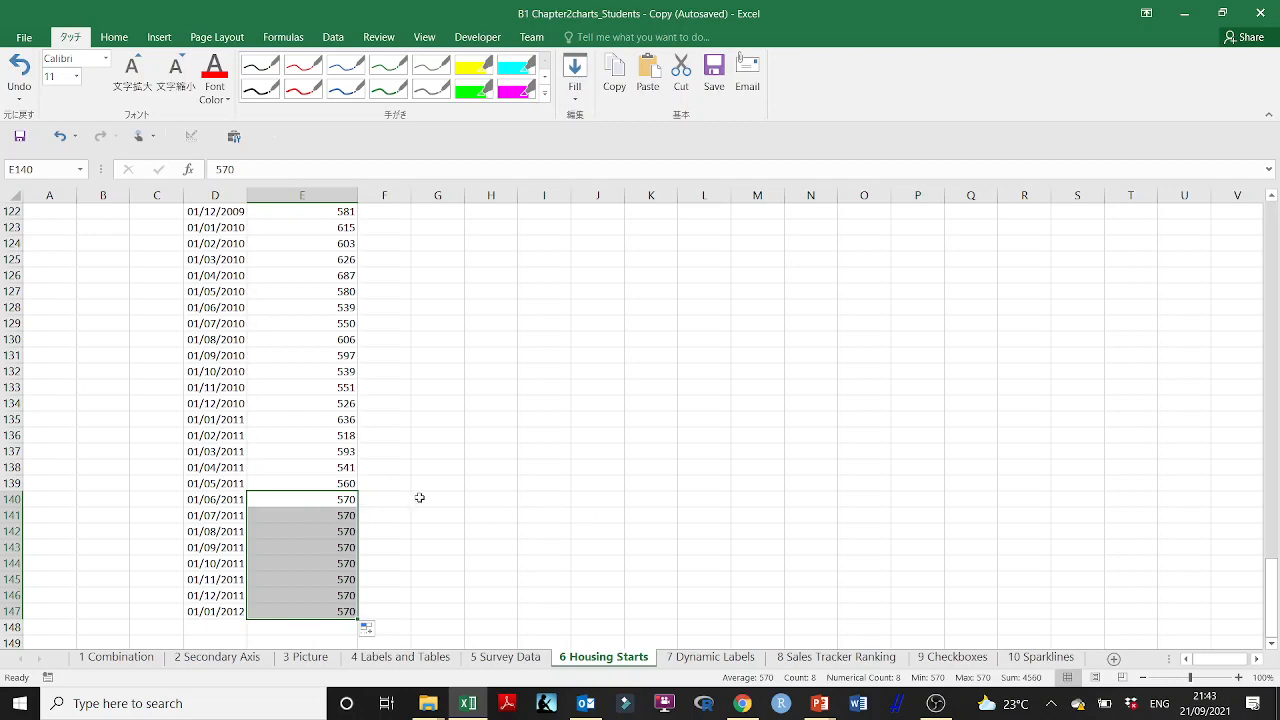
Step: Enlarge the housing starts chart to cover about H2 to T25 and select its horizontal date axis
{"action": "left_click_drag", "start_coordinate": [1275, 611], "coordinate": [1275, 245]}
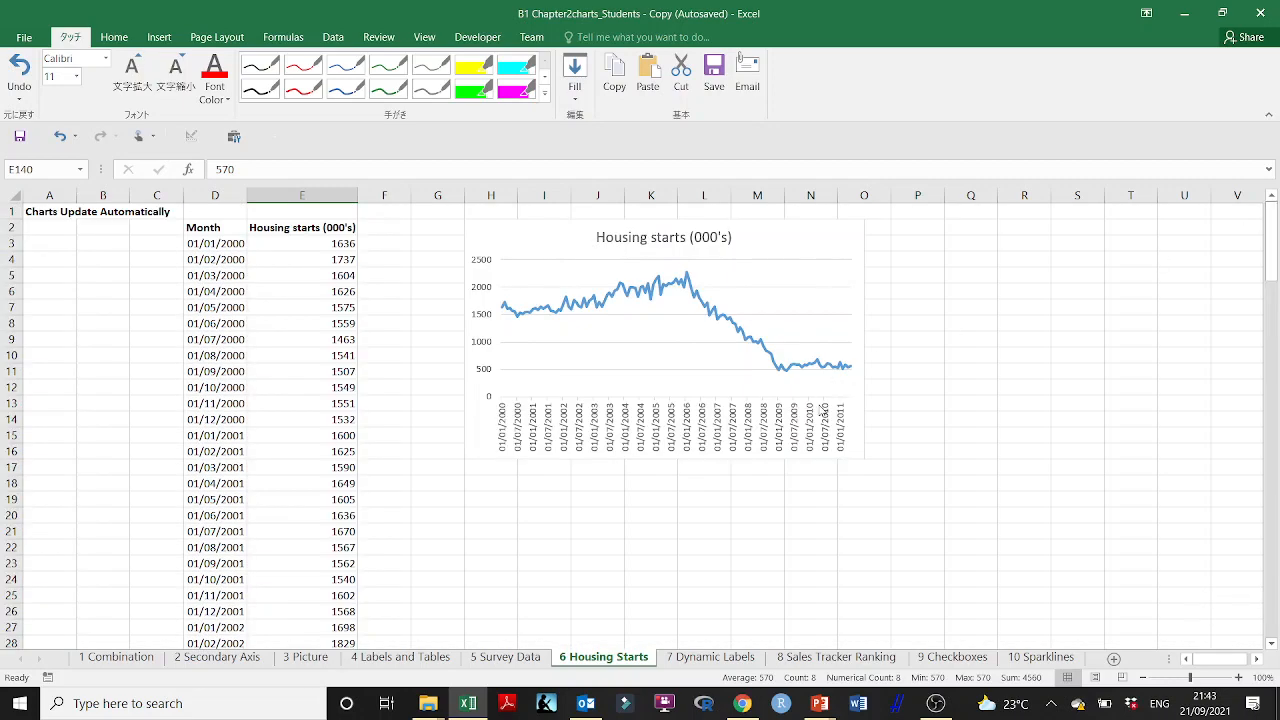
{"action": "left_click", "coordinate": [858, 463]}
{"action": "left_click_drag", "start_coordinate": [863, 463], "coordinate": [1164, 603]}
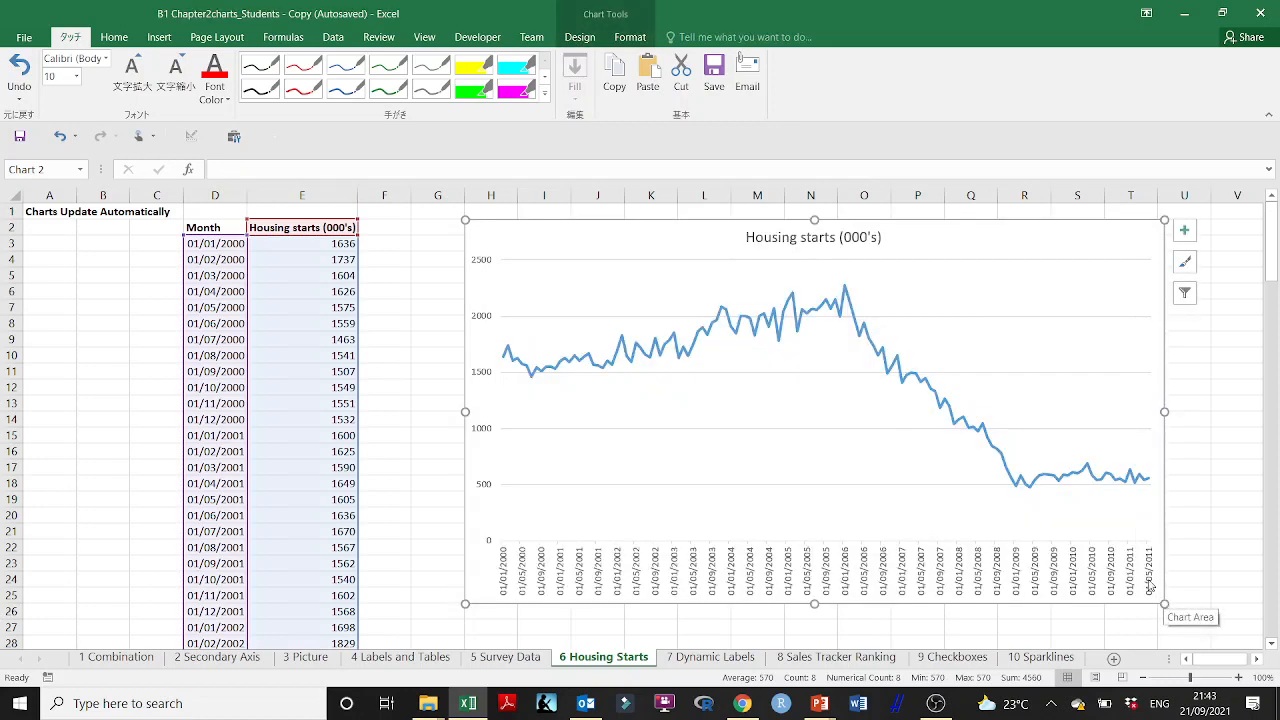
{"action": "left_click", "coordinate": [1153, 588]}
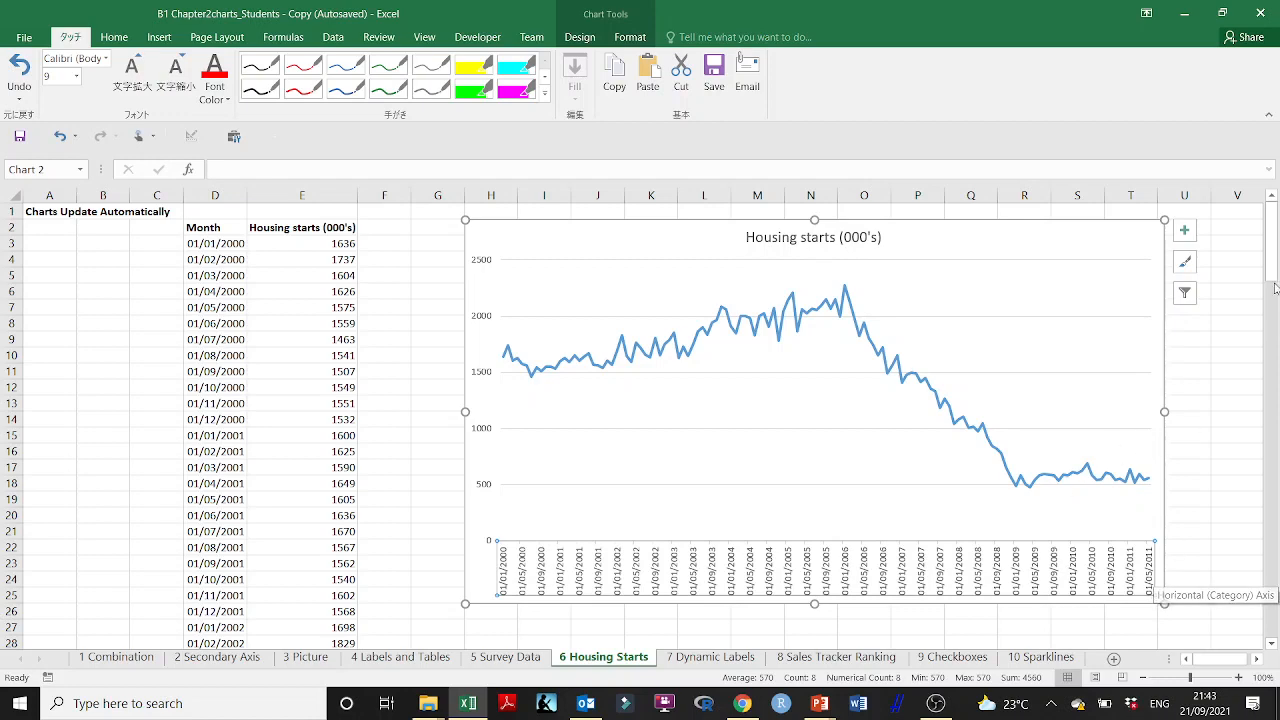
Step: Extend the chart's value and date source ranges by one row to include 01/06/2011 in row 140
{"action": "left_click_drag", "start_coordinate": [1275, 288], "coordinate": [1270, 632]}
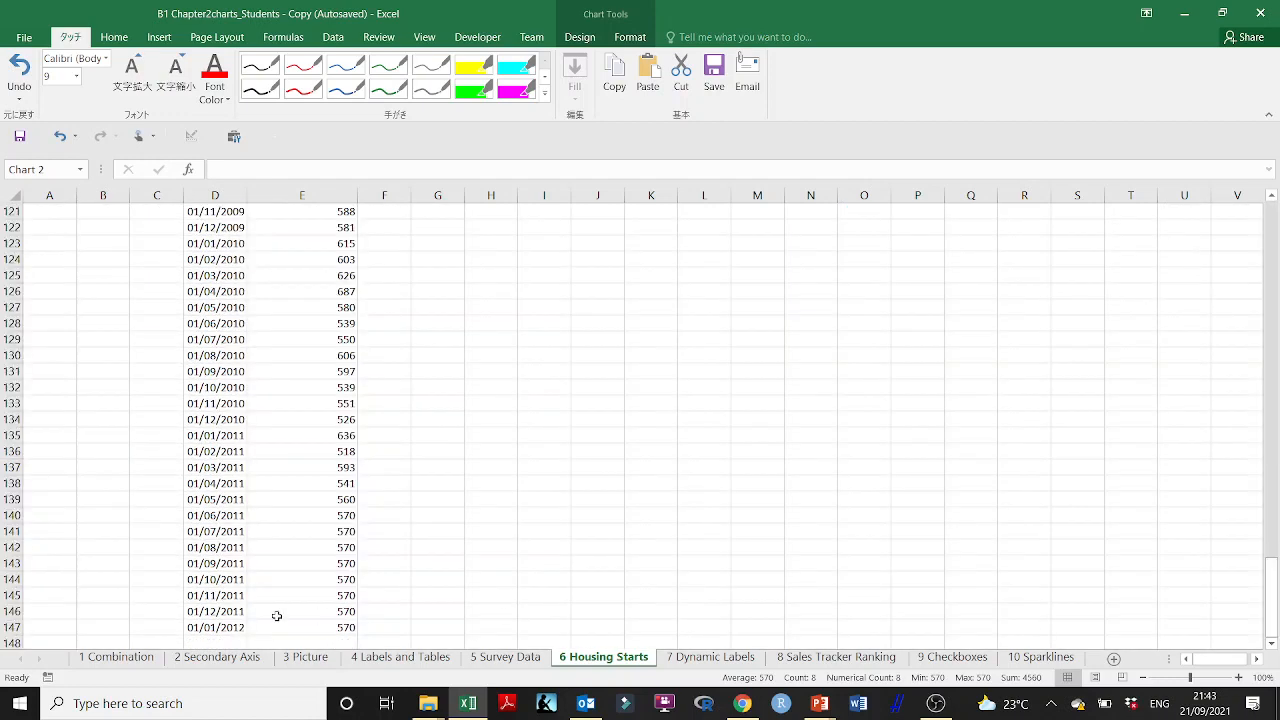
{"action": "left_click_drag", "start_coordinate": [188, 516], "coordinate": [311, 624]}
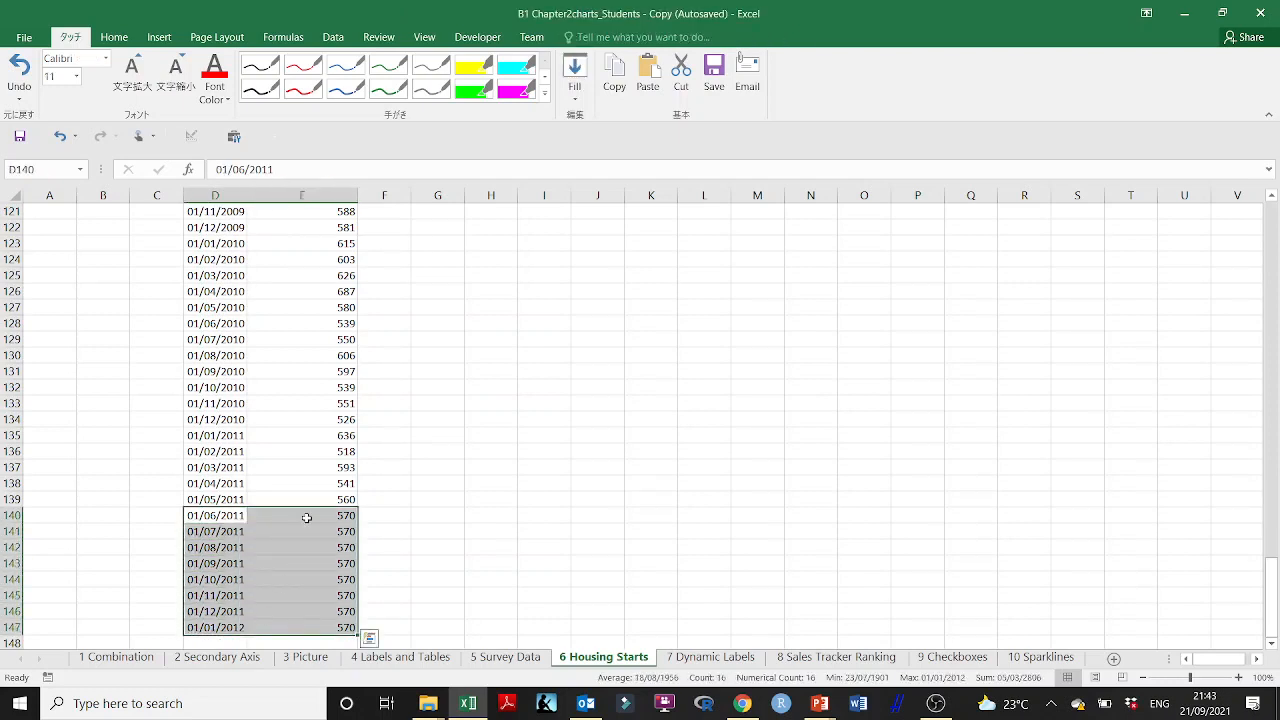
{"action": "left_click_drag", "start_coordinate": [1259, 568], "coordinate": [1270, 600]}
{"action": "left_click", "coordinate": [906, 378]}
{"action": "left_click_drag", "start_coordinate": [363, 514], "coordinate": [360, 522]}
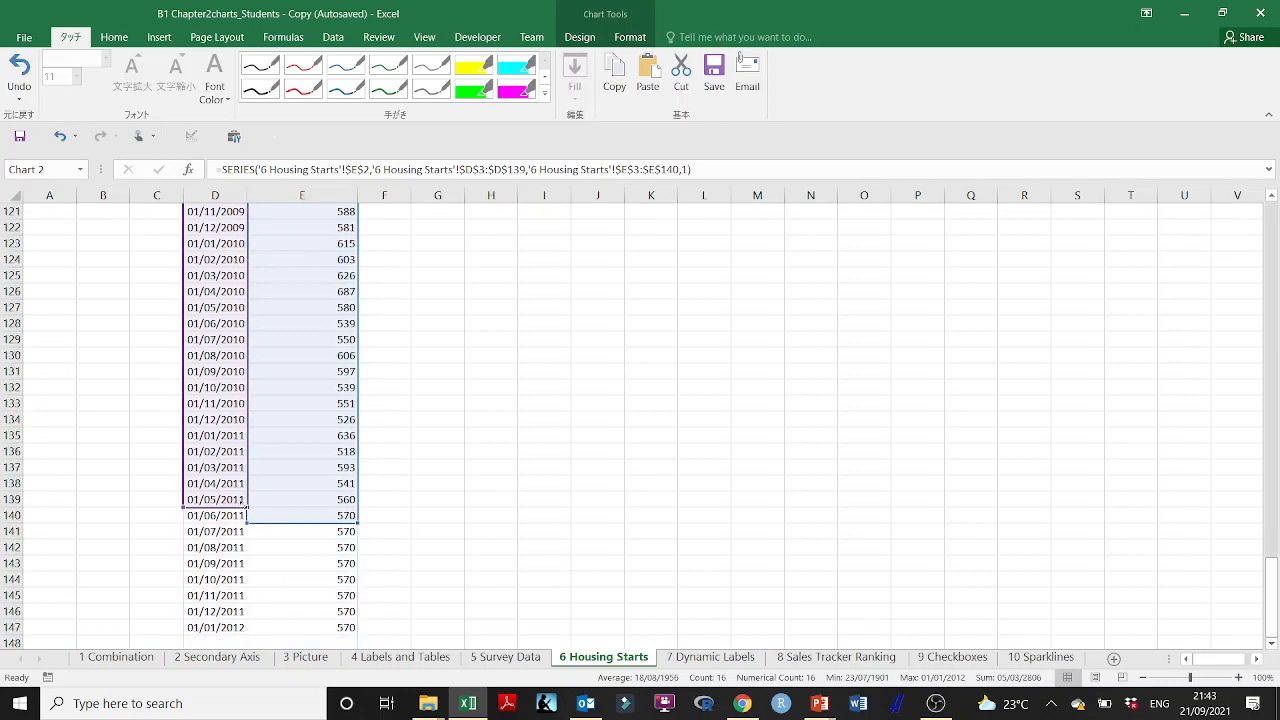
{"action": "left_click_drag", "start_coordinate": [245, 510], "coordinate": [246, 523]}
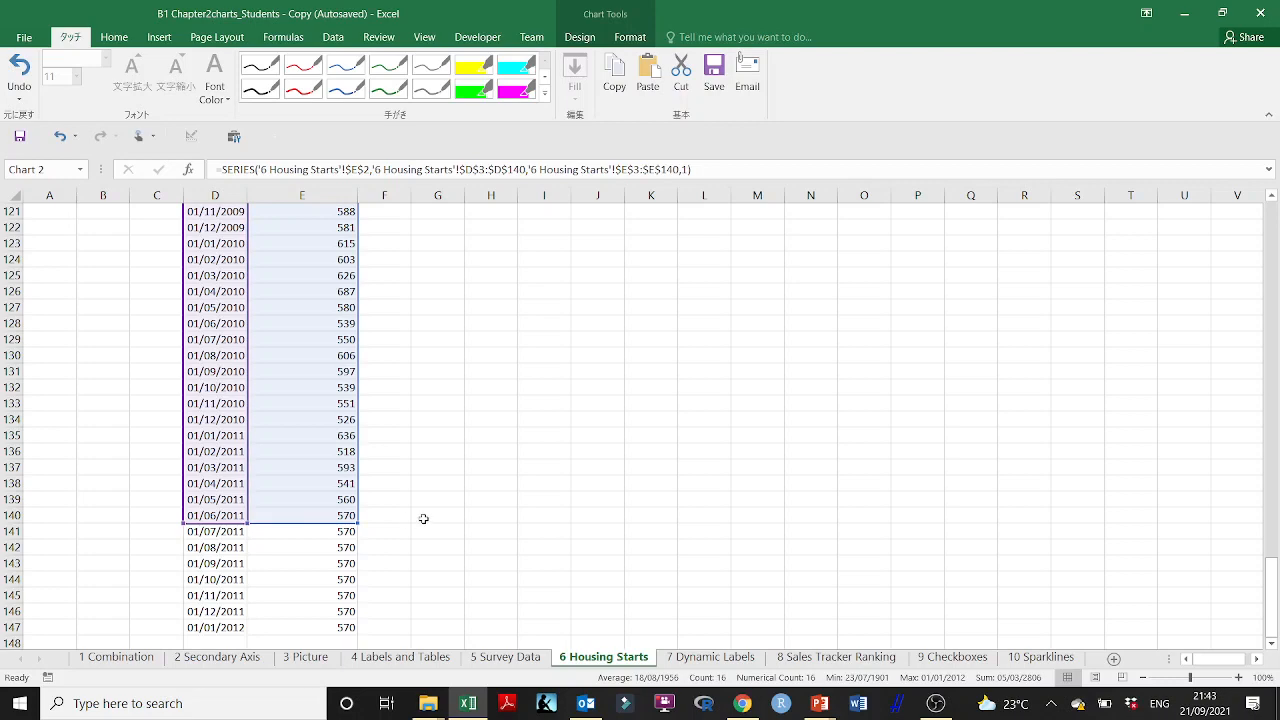
Step: Widen the housing starts chart and reposition it so it spans about columns F to V
{"action": "scroll", "coordinate": [1160, 410], "scroll_direction": "up", "scroll_amount": 20}
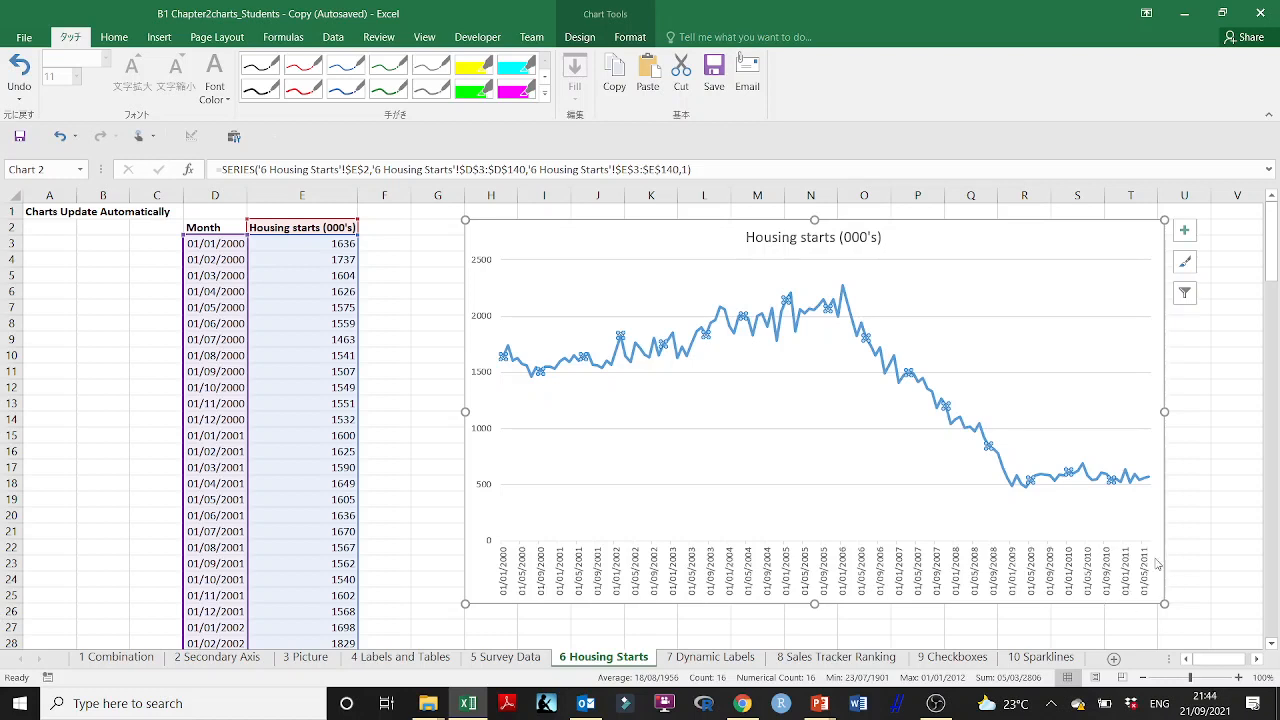
{"action": "left_click", "coordinate": [1178, 516]}
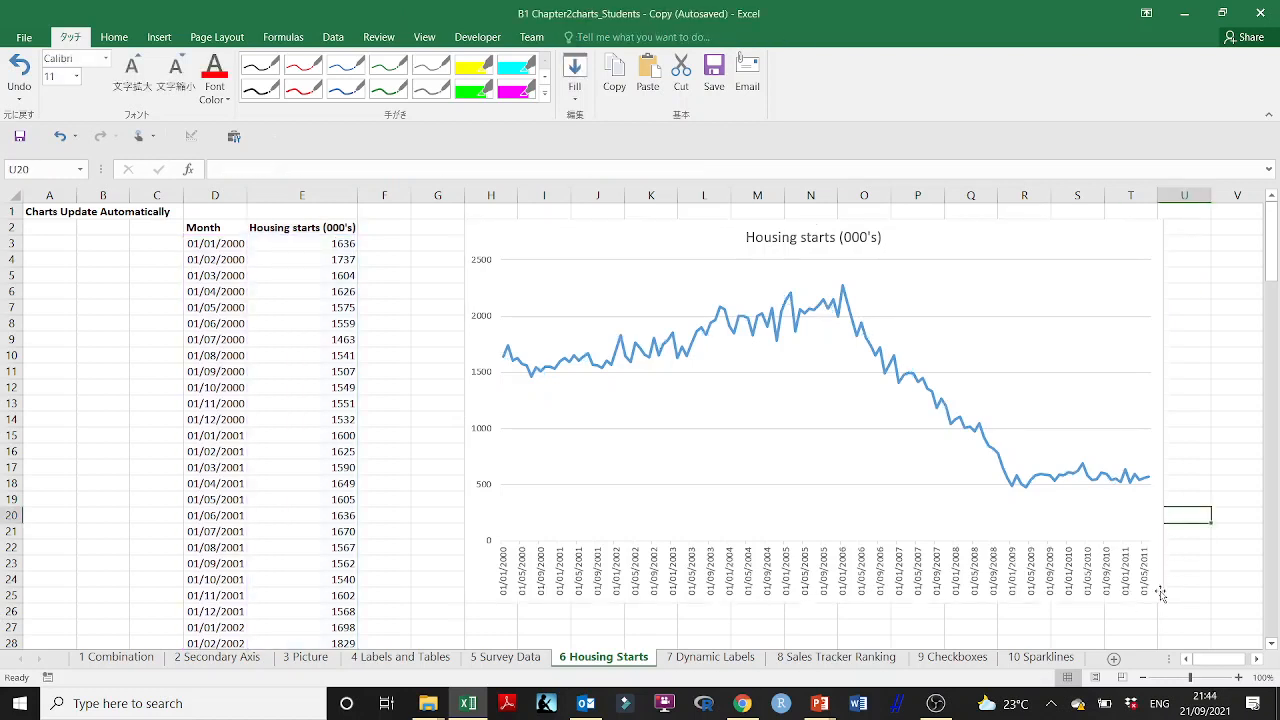
{"action": "left_click", "coordinate": [1152, 516]}
{"action": "left_click_drag", "start_coordinate": [1162, 413], "coordinate": [1256, 413]}
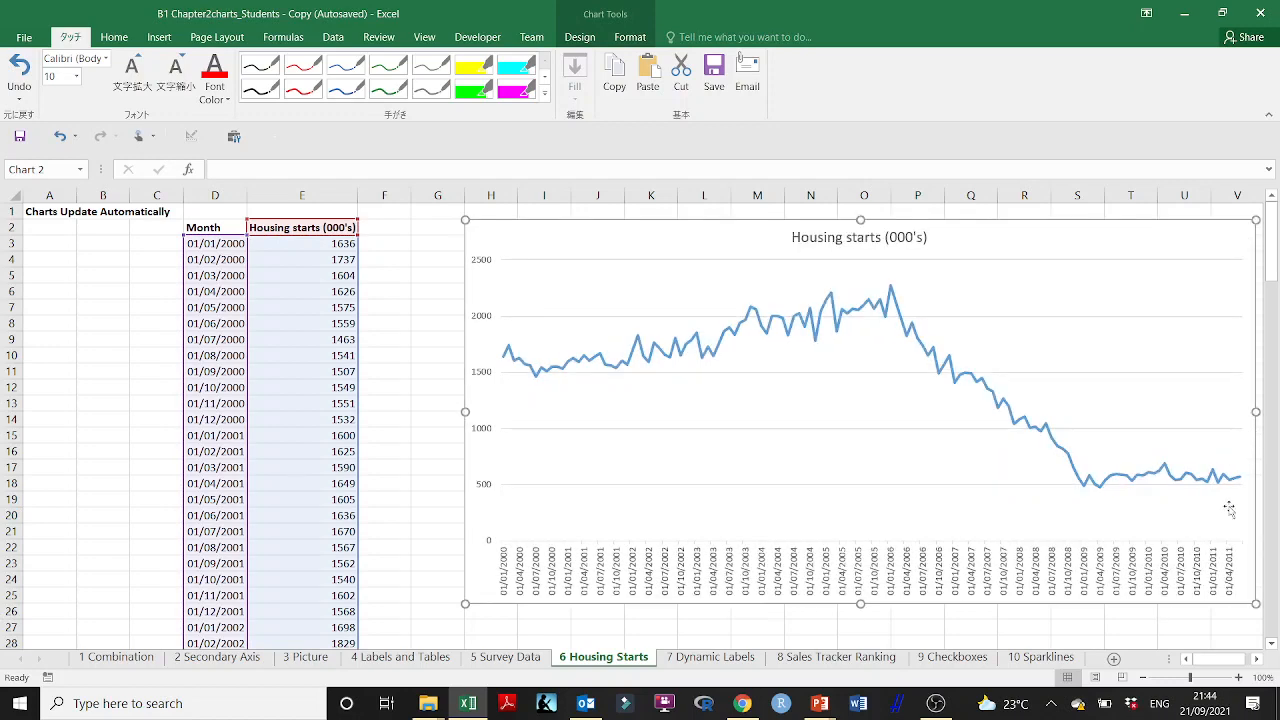
{"action": "left_click_drag", "start_coordinate": [1228, 601], "coordinate": [1160, 595]}
{"action": "left_click_drag", "start_coordinate": [1188, 407], "coordinate": [1238, 410]}
{"action": "left_click", "coordinate": [1219, 592]}
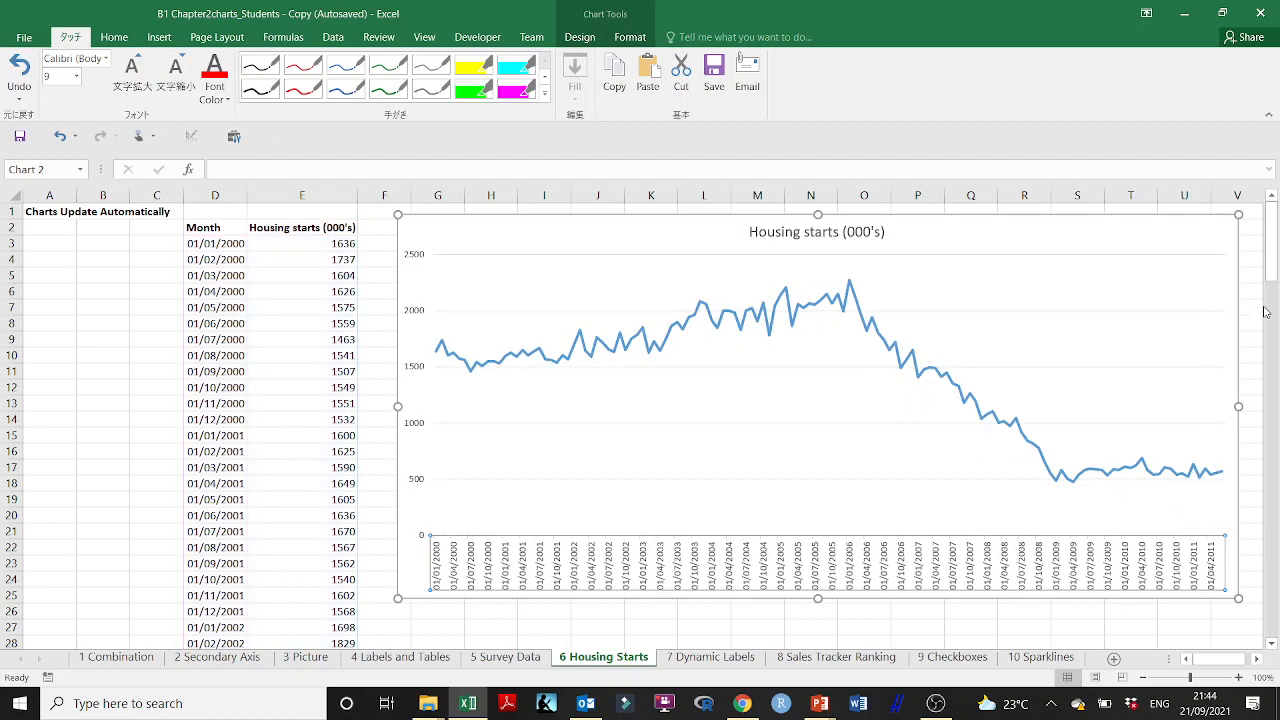
Step: Select the chart's data series and check which rows at the end of the data its source ranges cover
{"action": "left_click", "coordinate": [1046, 470]}
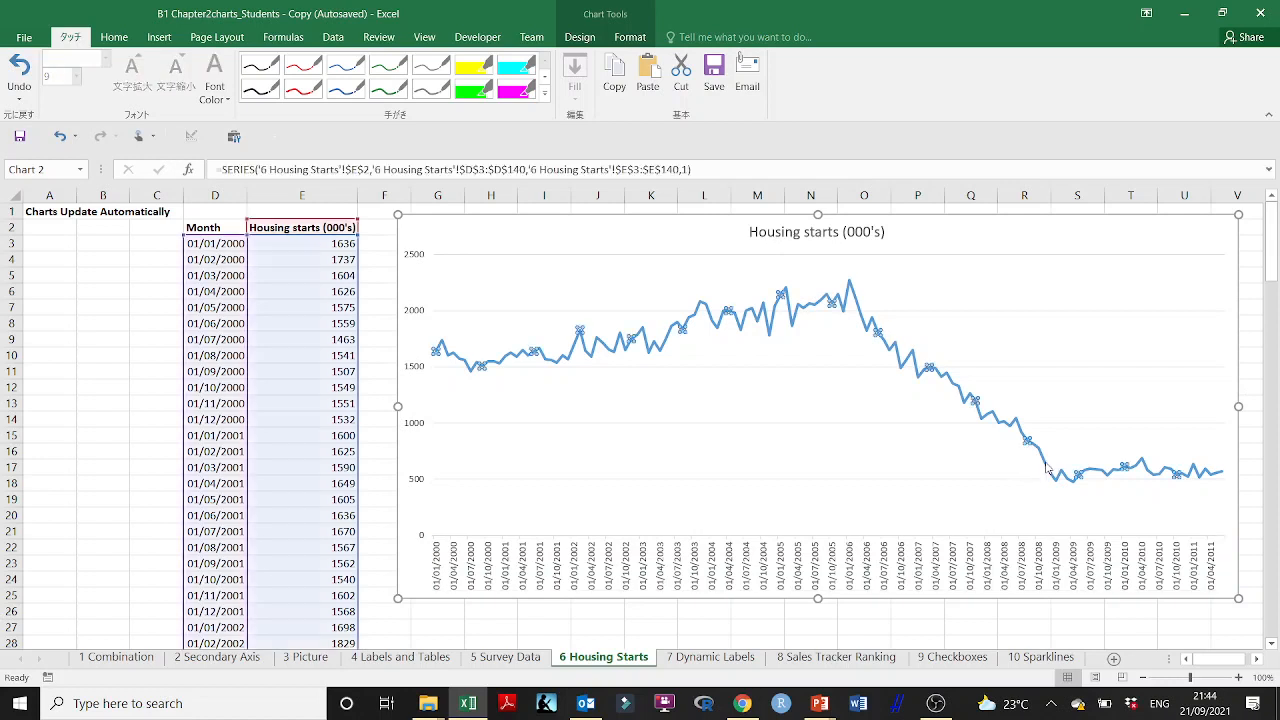
{"action": "left_click", "coordinate": [1034, 452]}
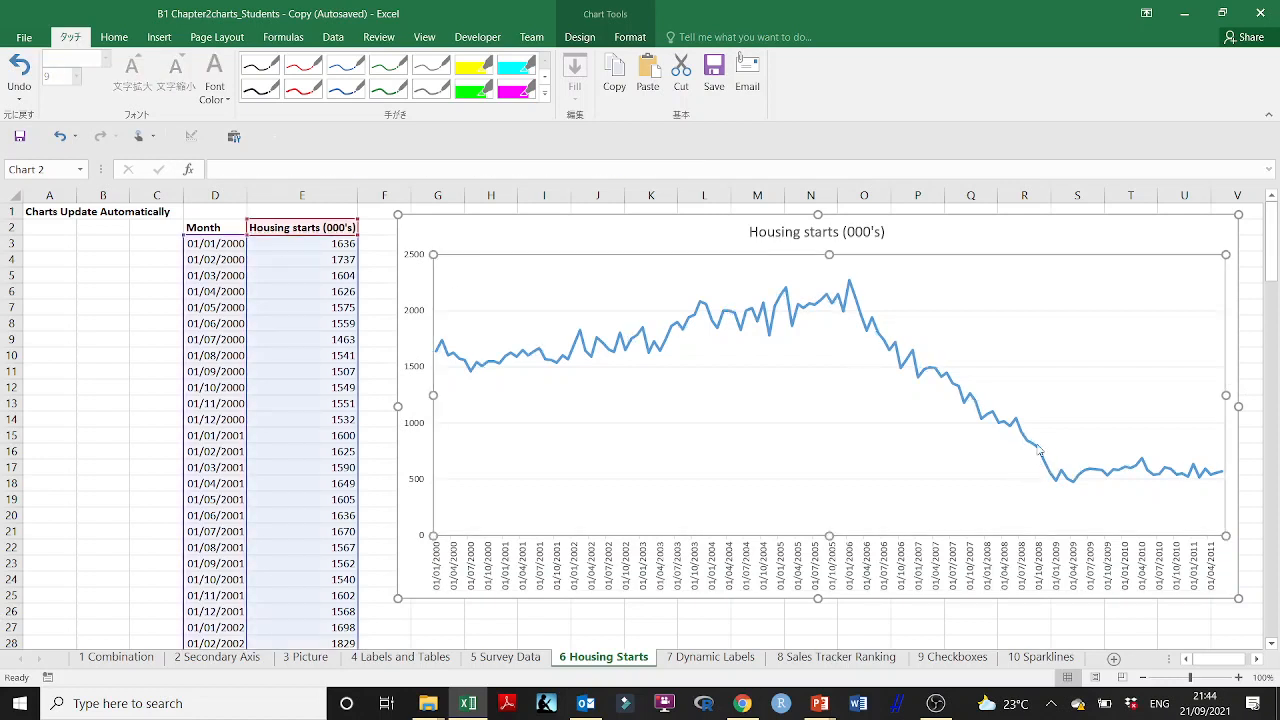
{"action": "left_click", "coordinate": [1040, 452]}
{"action": "left_click_drag", "start_coordinate": [1274, 243], "coordinate": [1266, 612]}
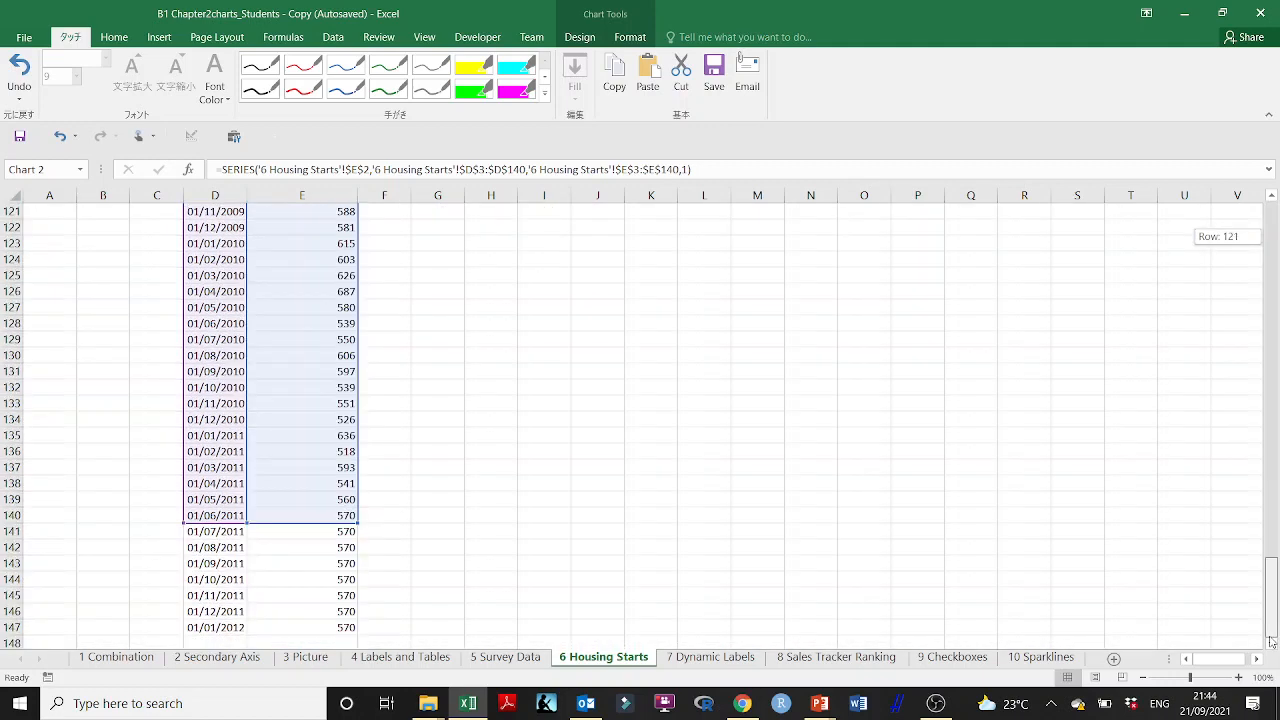
{"action": "left_click", "coordinate": [446, 531]}
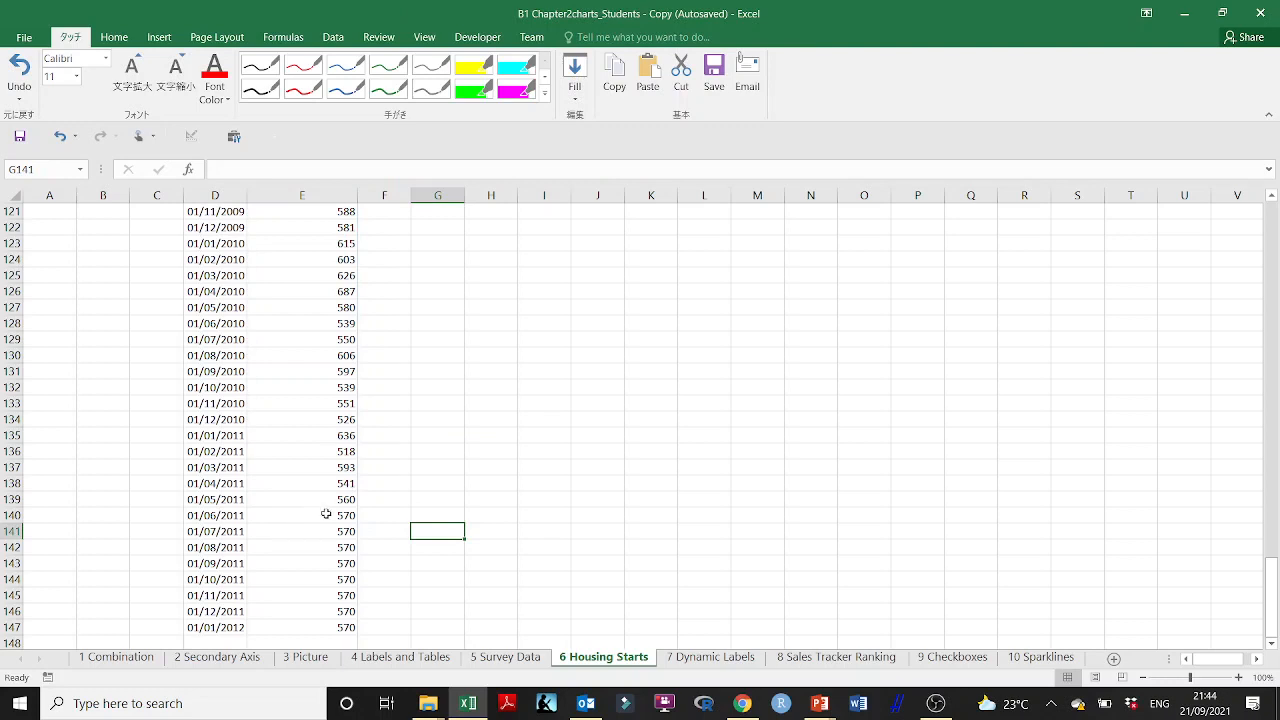
Step: Move the months and values in D141:E147 to K139 and fit column K's width to the dates
{"action": "left_click_drag", "start_coordinate": [206, 531], "coordinate": [337, 629]}
{"action": "key", "text": "ctrl+c"}
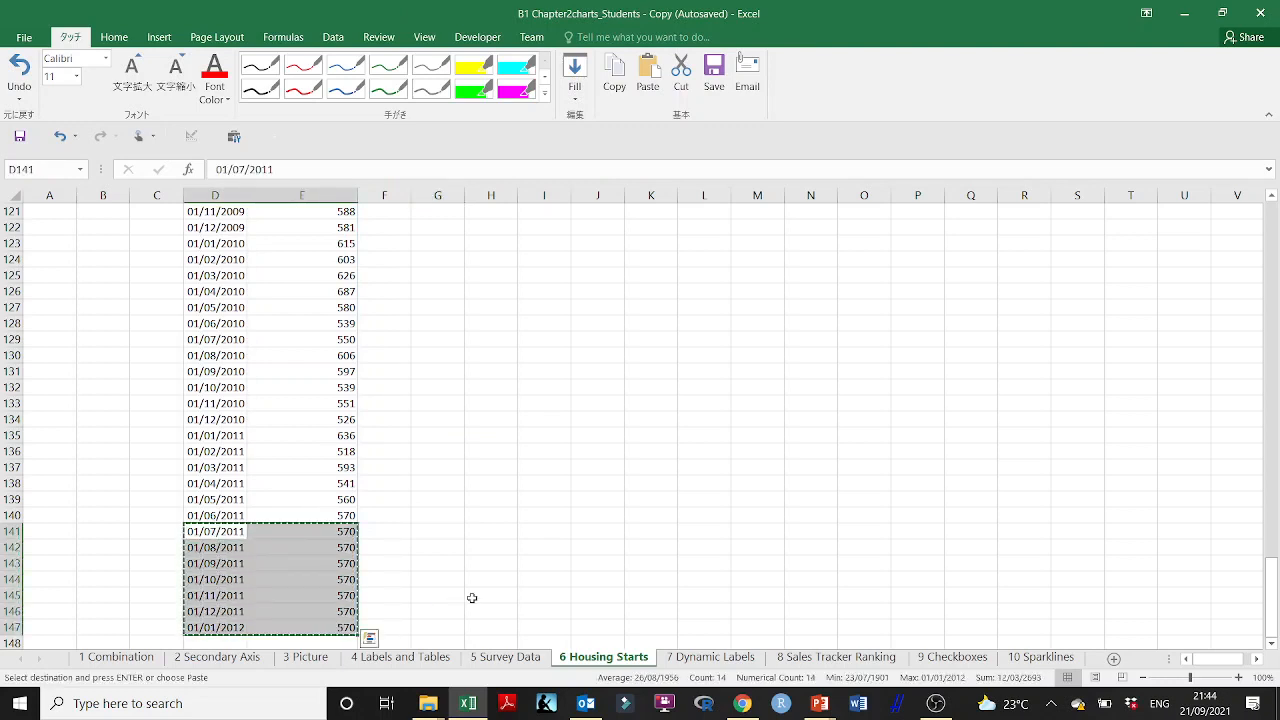
{"action": "left_click", "coordinate": [664, 500]}
{"action": "key", "text": "ctrl+v"}
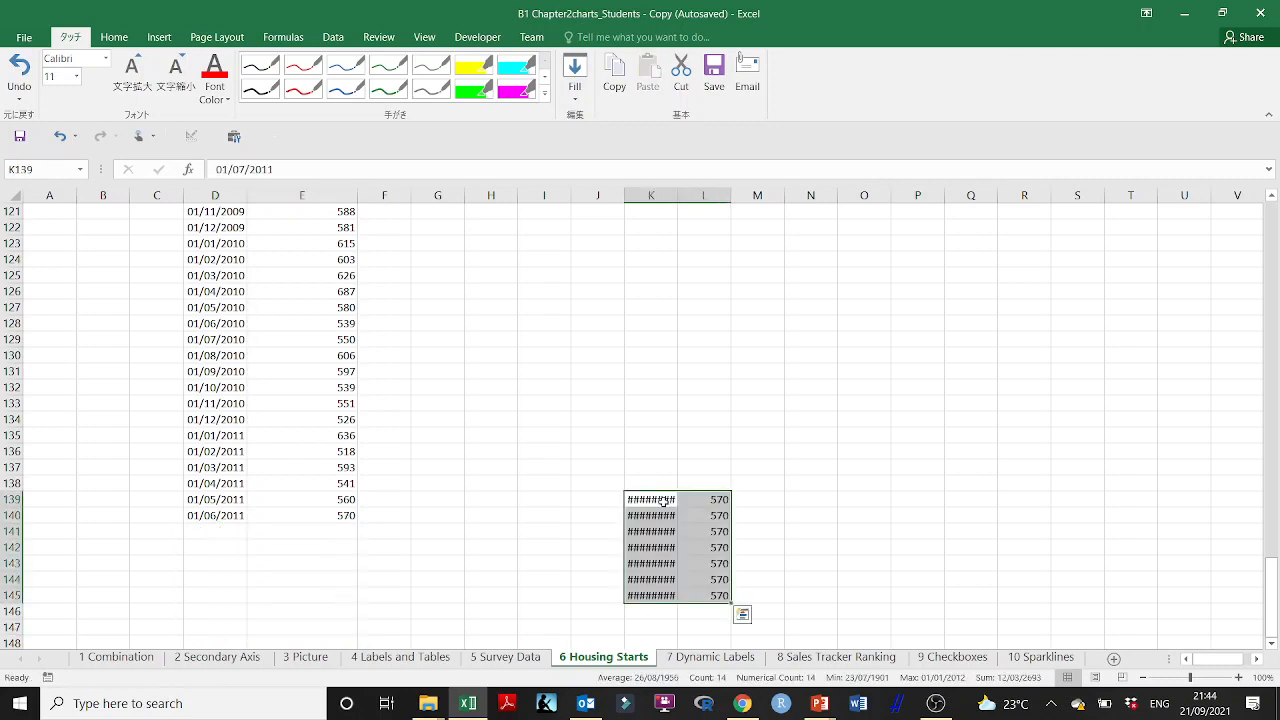
{"action": "double_click", "coordinate": [677, 195]}
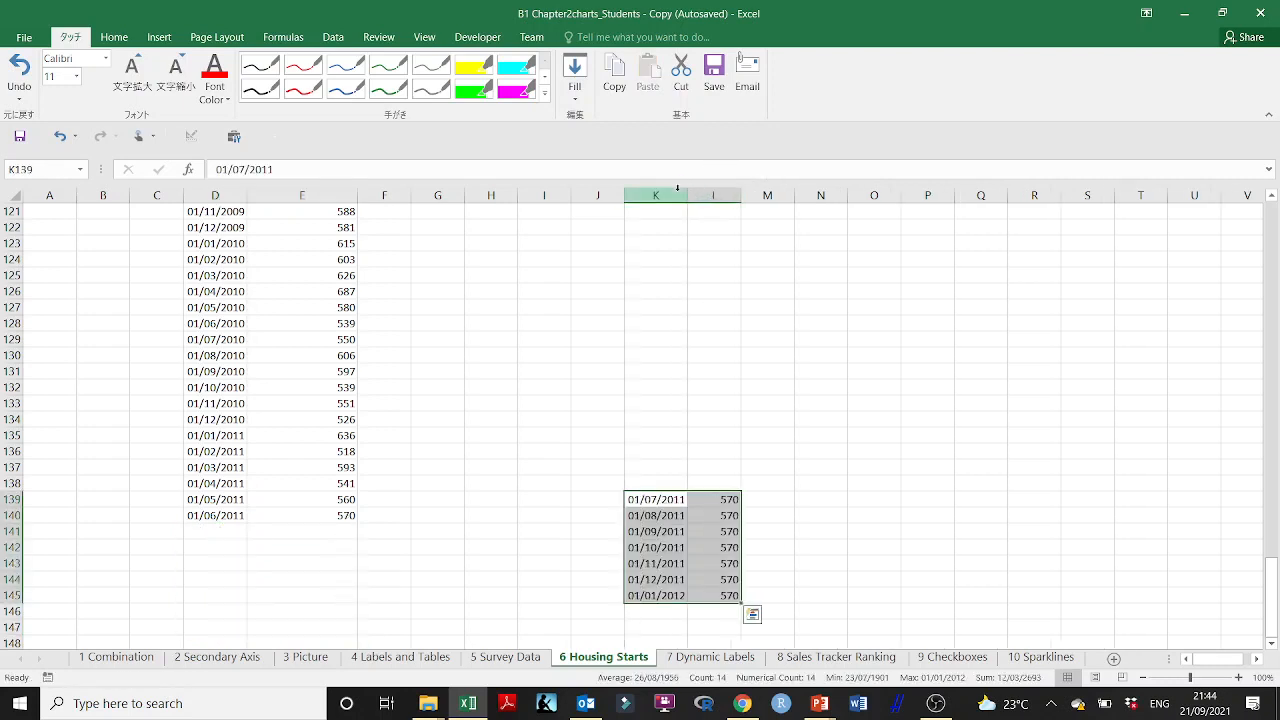
{"action": "left_click", "coordinate": [786, 399]}
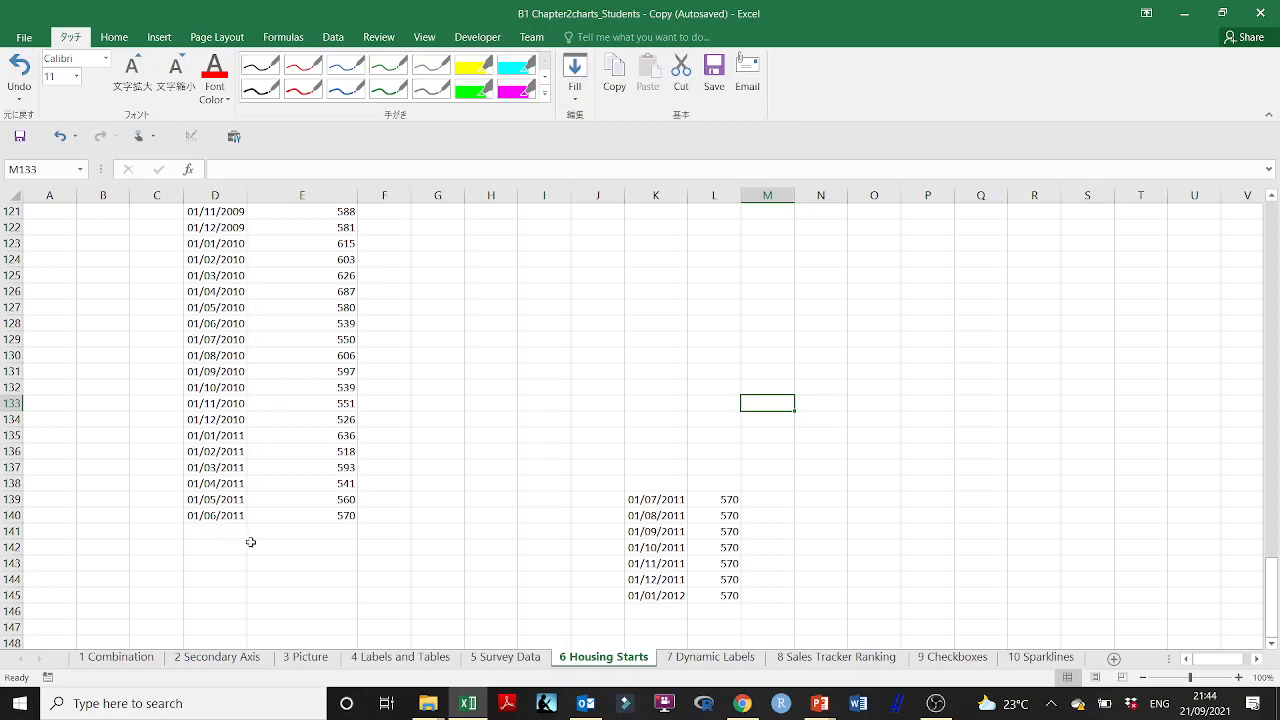
{"action": "scroll", "coordinate": [250, 527], "scroll_direction": "up", "scroll_amount": 20}
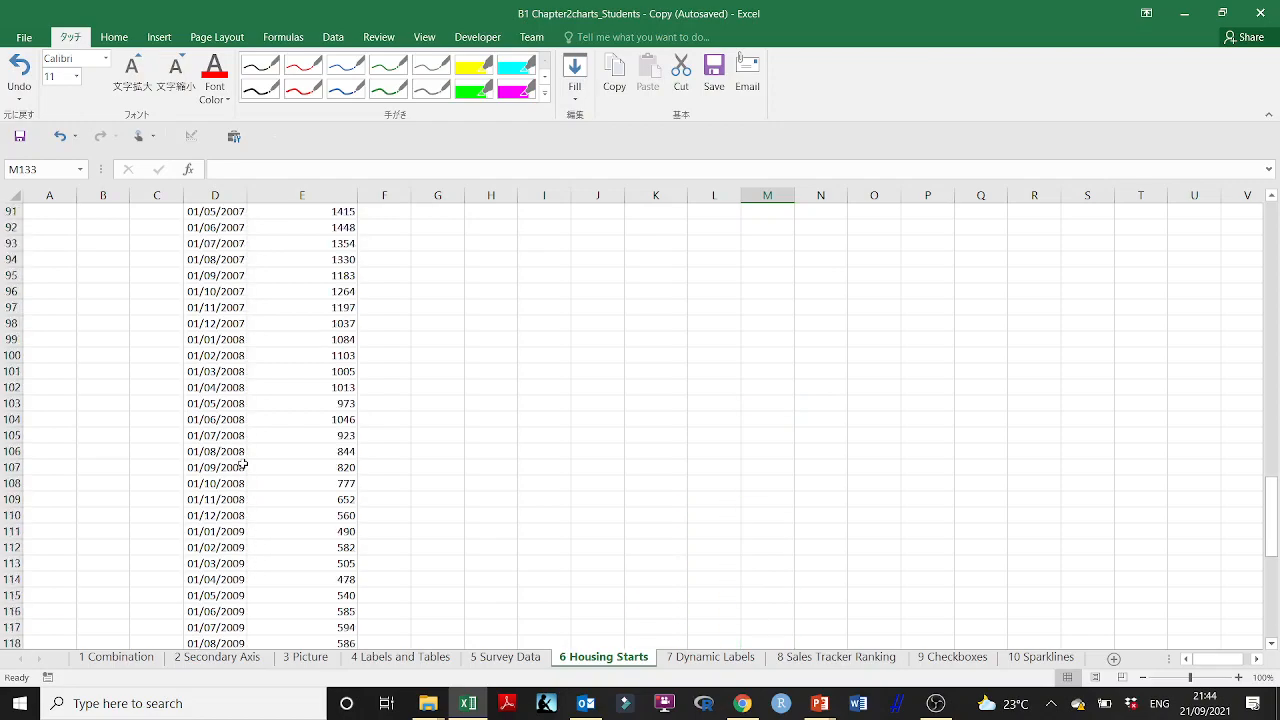
Step: Convert the Month and Housing starts data in D2:E140 into a table with headers
{"action": "scroll", "coordinate": [243, 464], "scroll_direction": "up", "scroll_amount": 18}
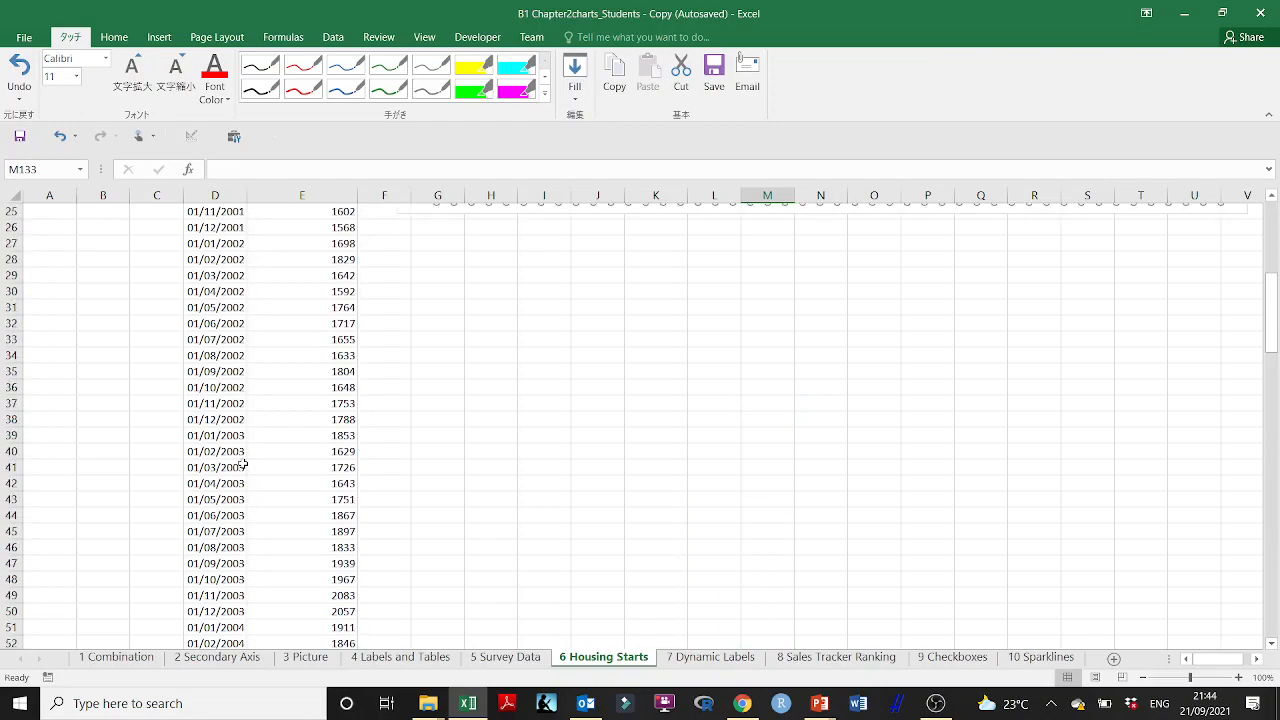
{"action": "scroll", "coordinate": [243, 464], "scroll_direction": "up", "scroll_amount": 1}
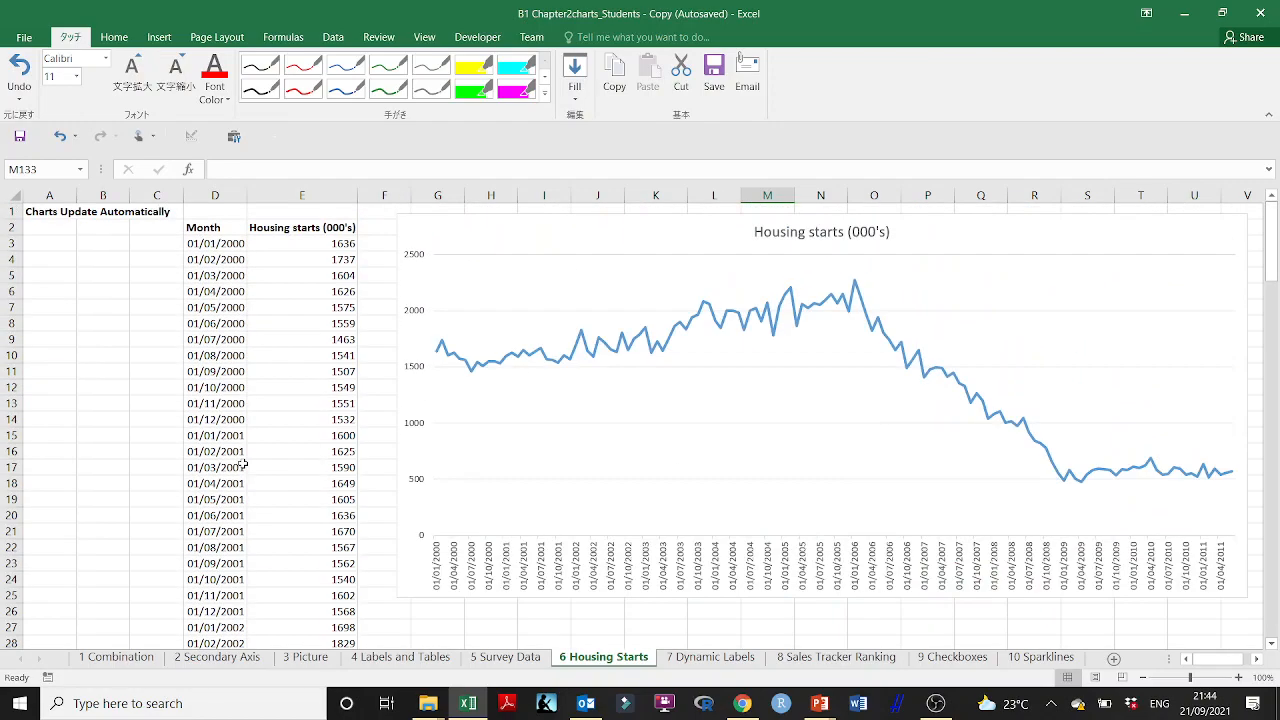
{"action": "left_click_drag", "start_coordinate": [196, 228], "coordinate": [291, 239]}
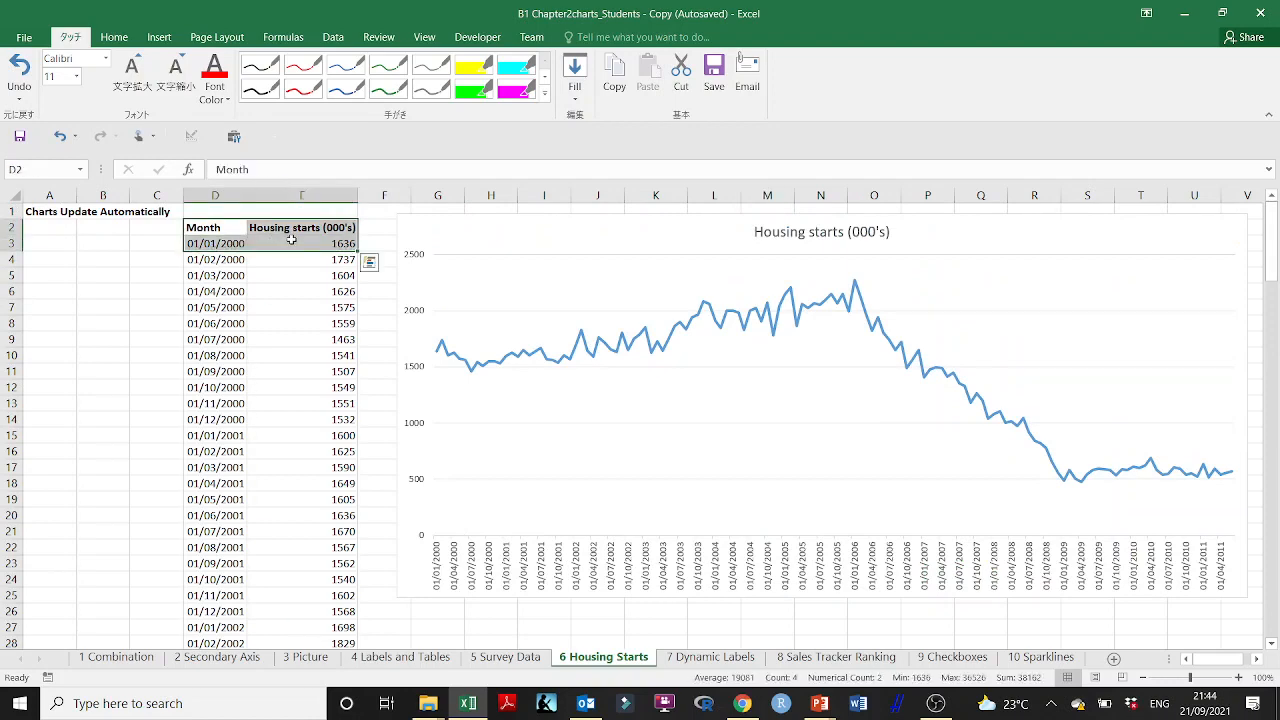
{"action": "key", "text": "ctrl+shift+Down"}
{"action": "scroll", "coordinate": [295, 361], "scroll_direction": "up", "scroll_amount": 20}
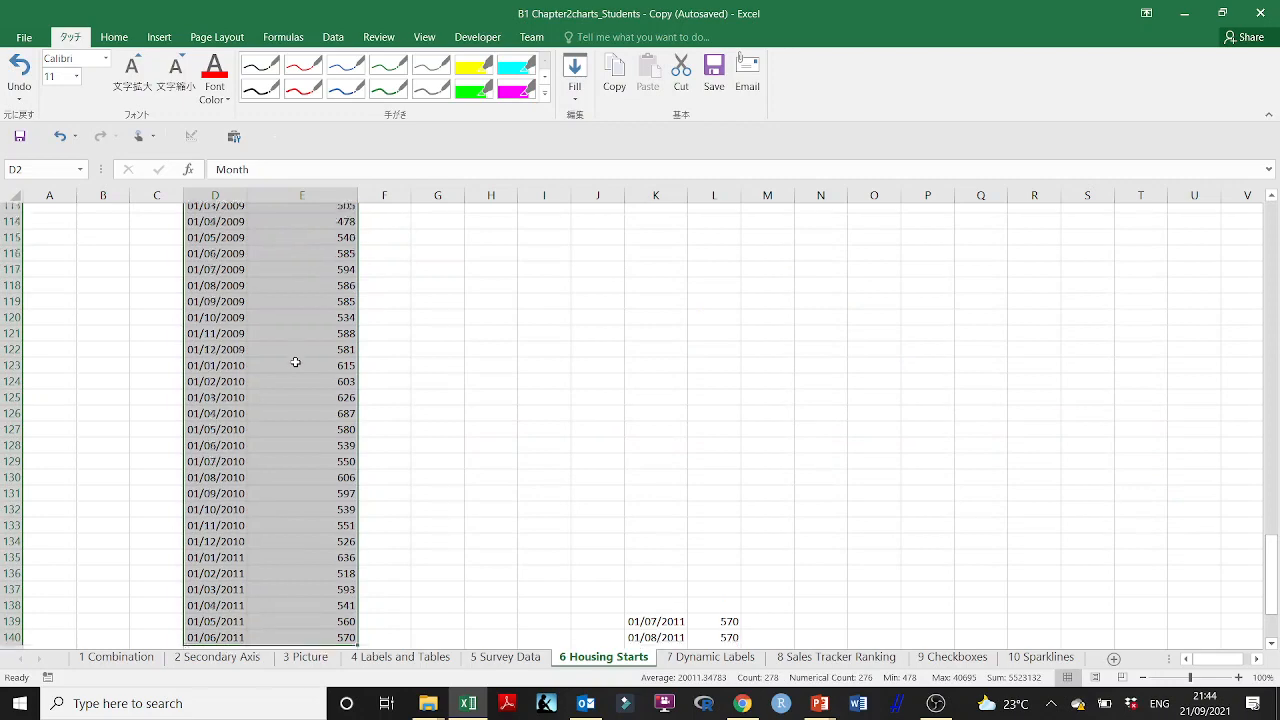
{"action": "scroll", "coordinate": [295, 361], "scroll_direction": "up", "scroll_amount": 14}
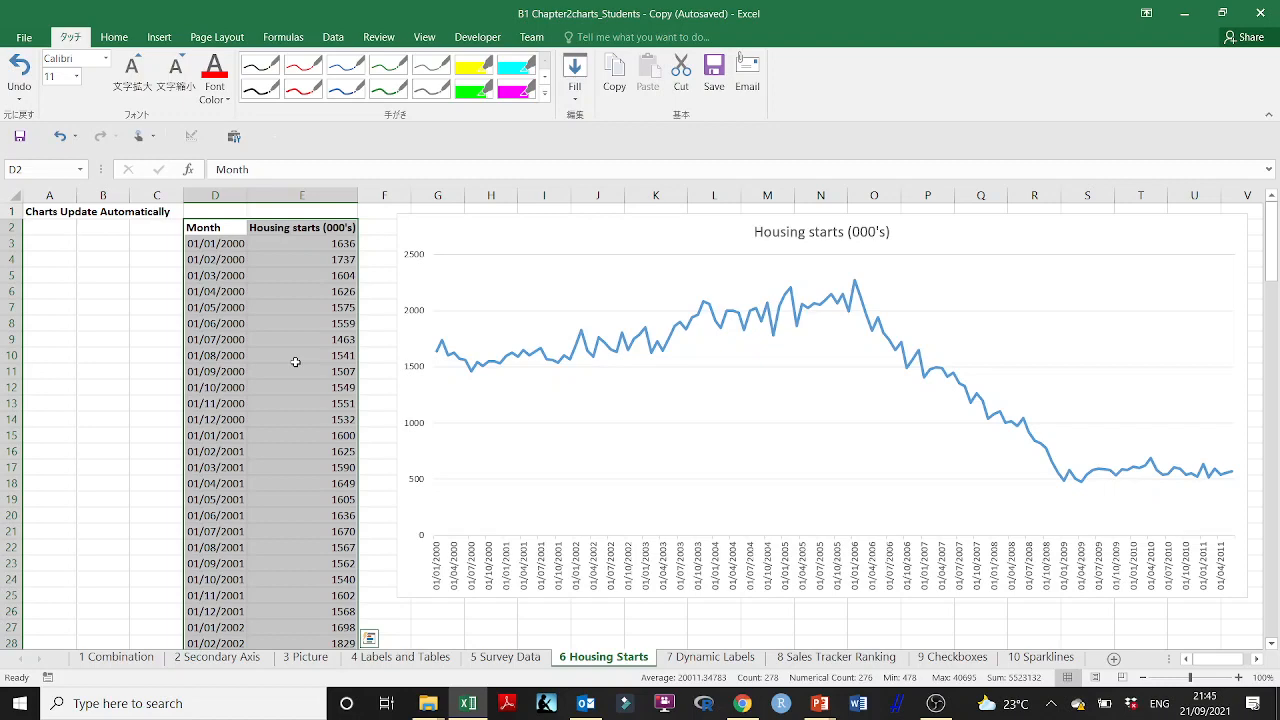
{"action": "scroll", "coordinate": [295, 362], "scroll_direction": "down", "scroll_amount": 3}
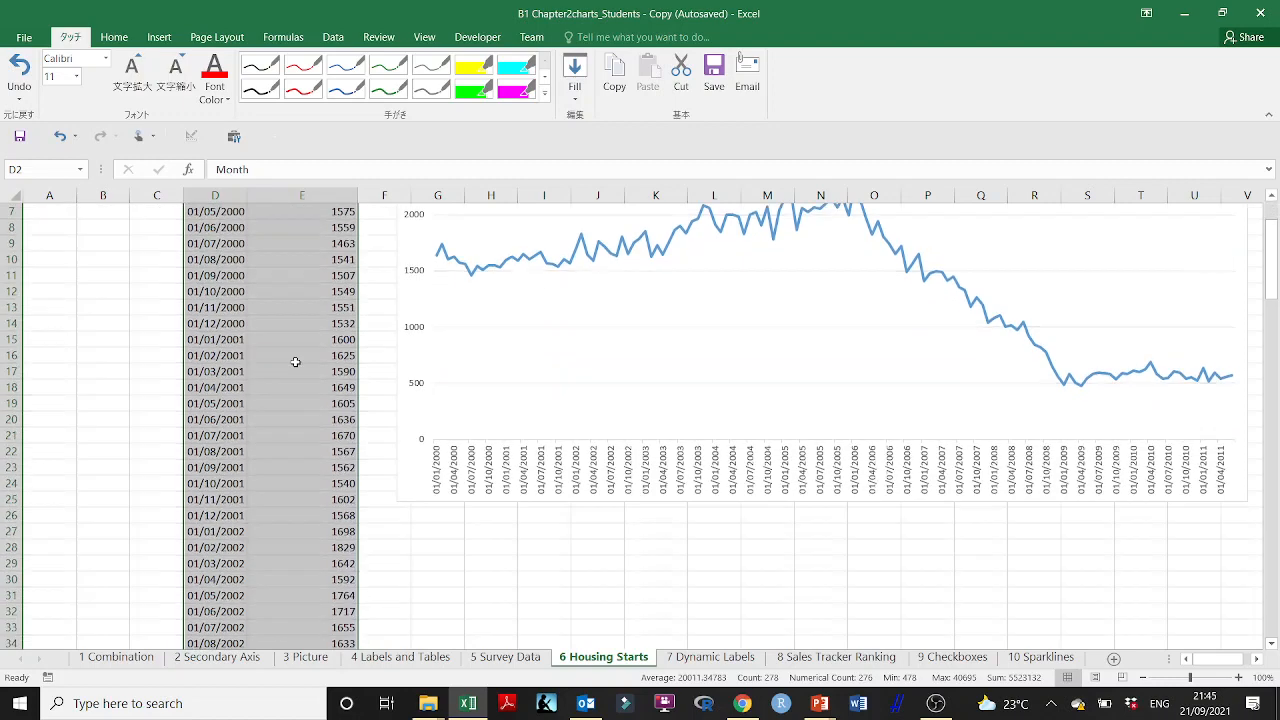
{"action": "scroll", "coordinate": [295, 362], "scroll_direction": "up", "scroll_amount": 3}
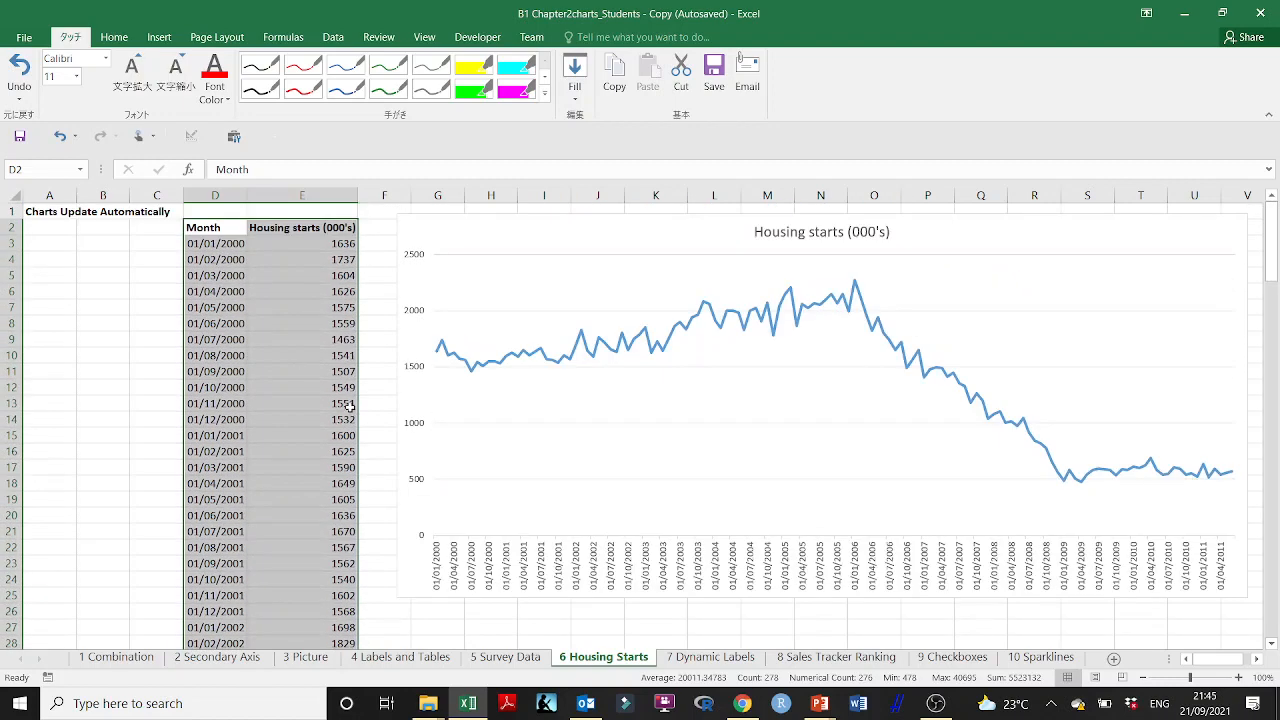
{"action": "scroll", "coordinate": [349, 405], "scroll_direction": "down", "scroll_amount": 1}
{"action": "key", "text": "ctrl+t"}
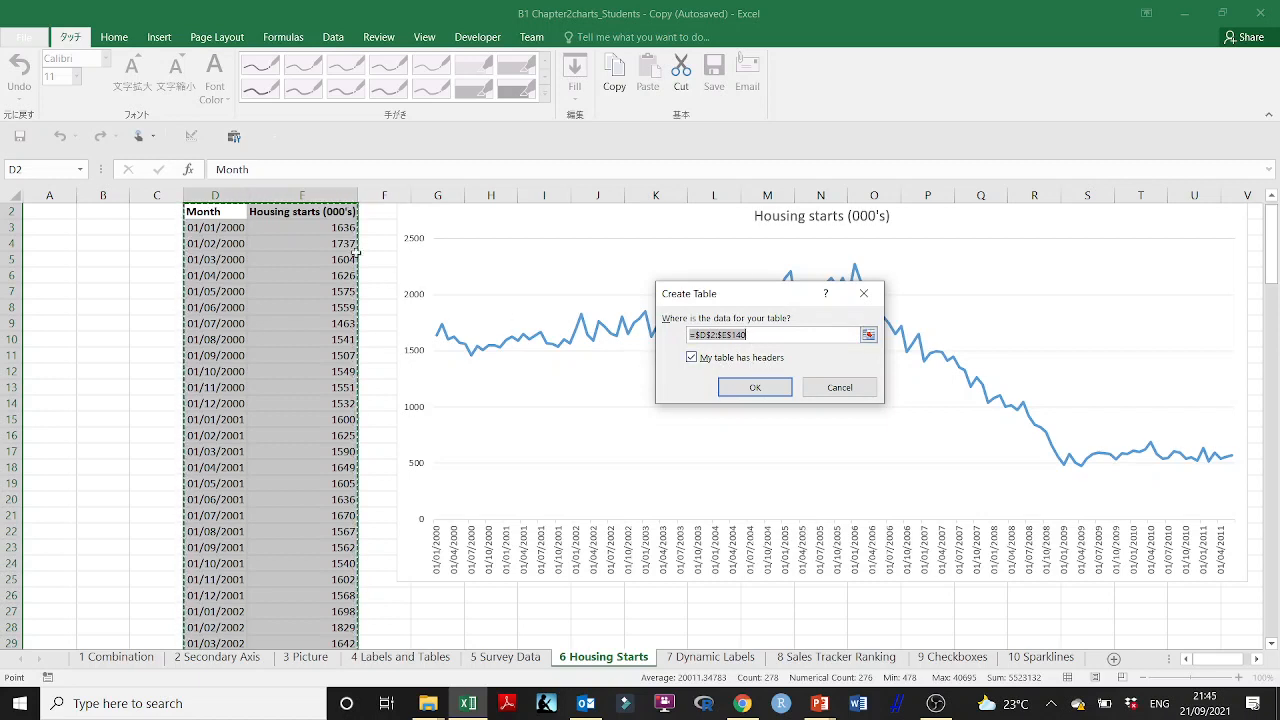
{"action": "left_click", "coordinate": [755, 388]}
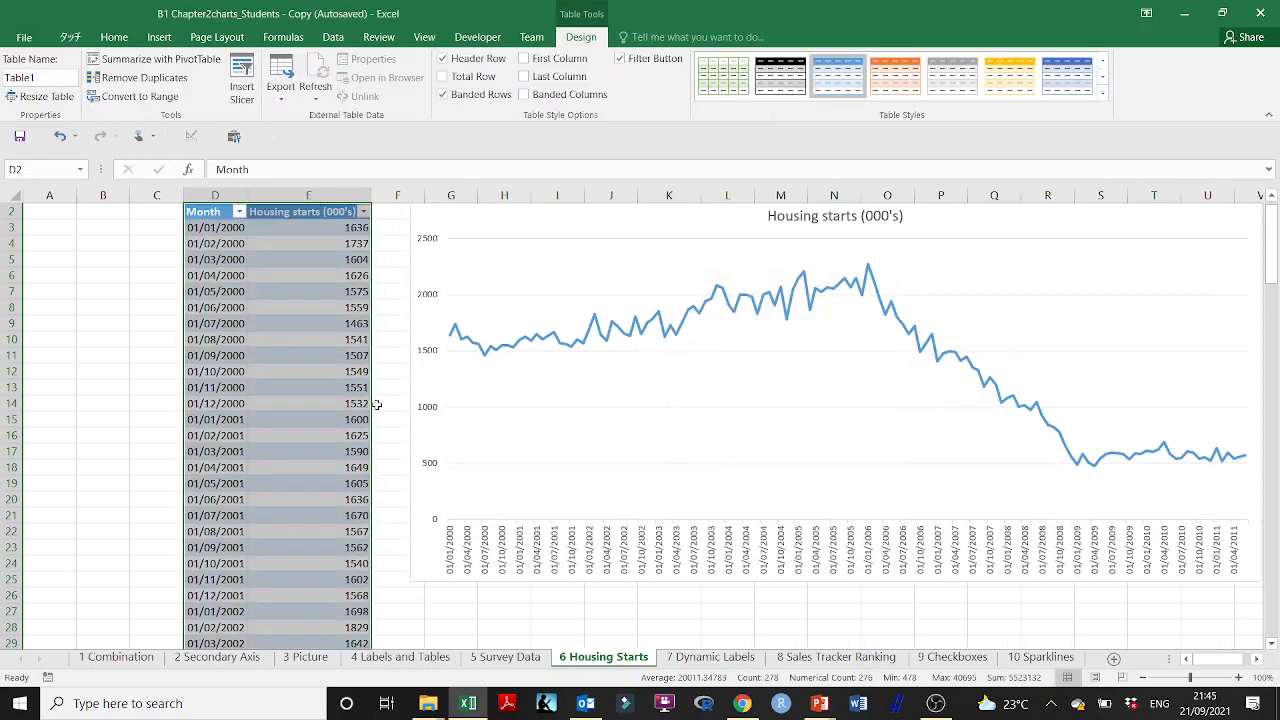
{"action": "left_click", "coordinate": [126, 265]}
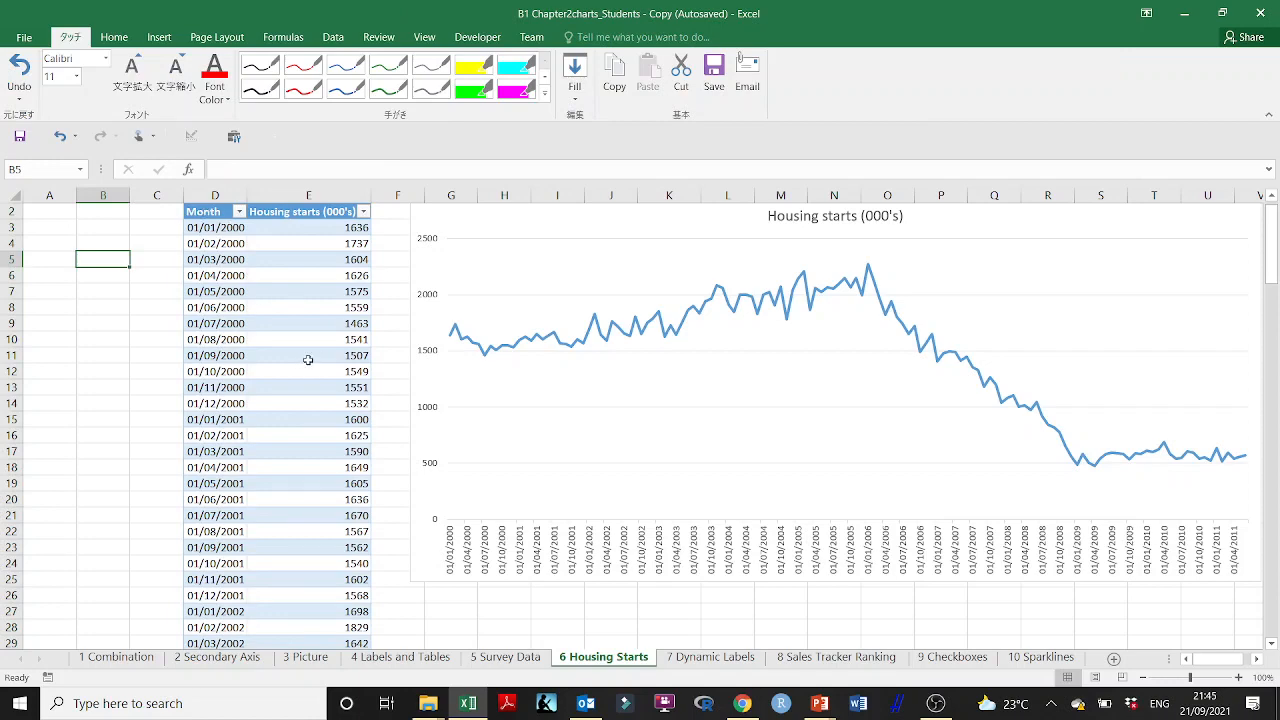
Step: Copy the 01/07/2011 row from K139:L139 into D141, directly below the table's last row
{"action": "scroll", "coordinate": [308, 360], "scroll_direction": "down", "scroll_amount": 20}
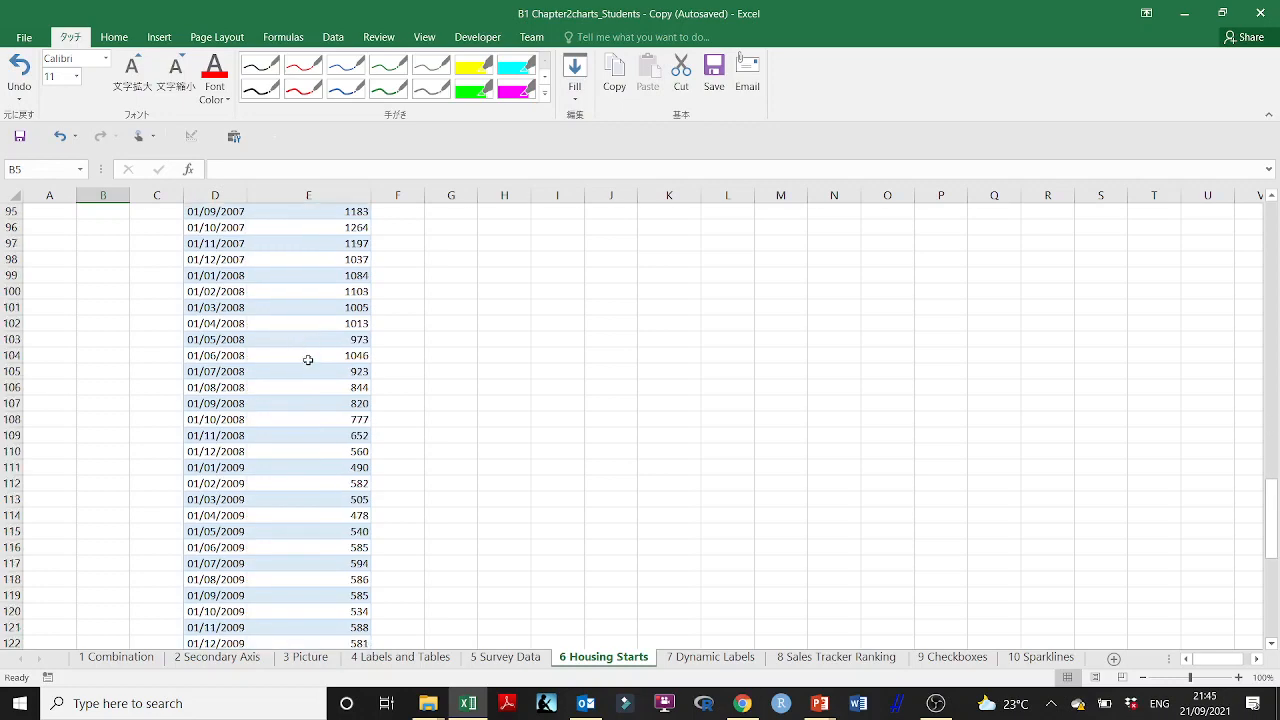
{"action": "scroll", "coordinate": [308, 360], "scroll_direction": "down", "scroll_amount": 18}
{"action": "scroll", "coordinate": [308, 360], "scroll_direction": "up", "scroll_amount": 6}
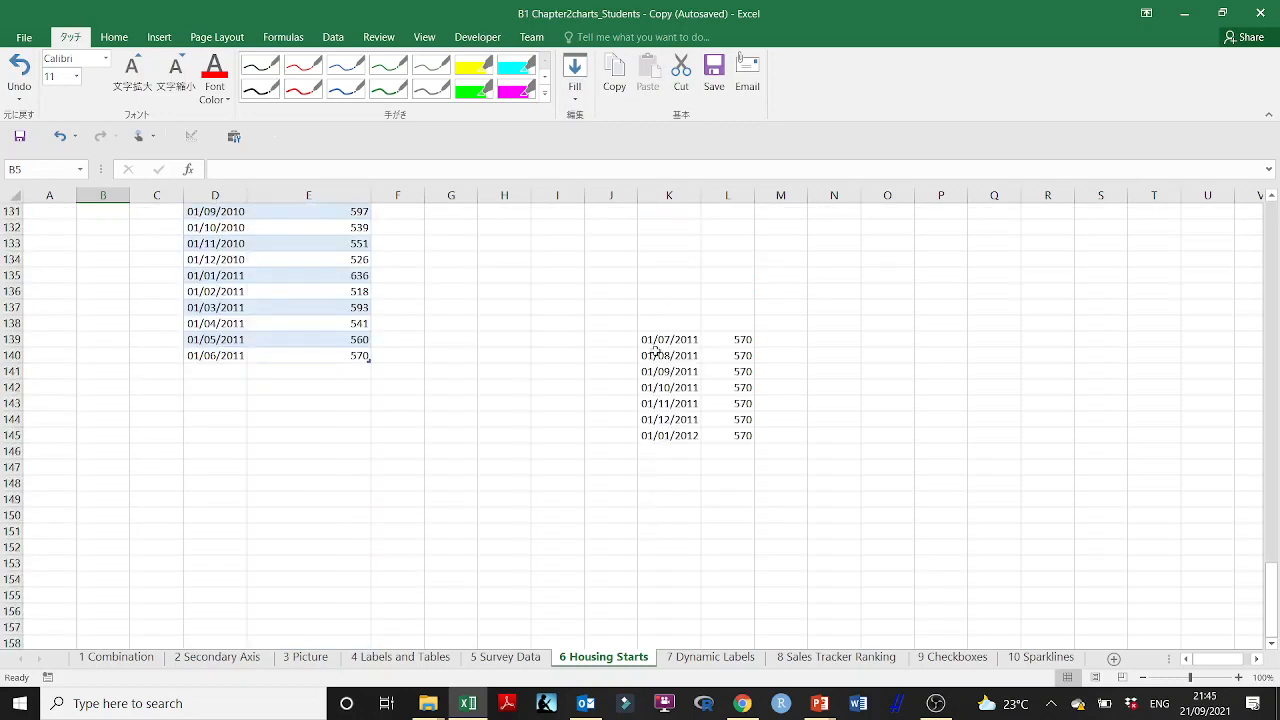
{"action": "left_click_drag", "start_coordinate": [656, 341], "coordinate": [742, 342]}
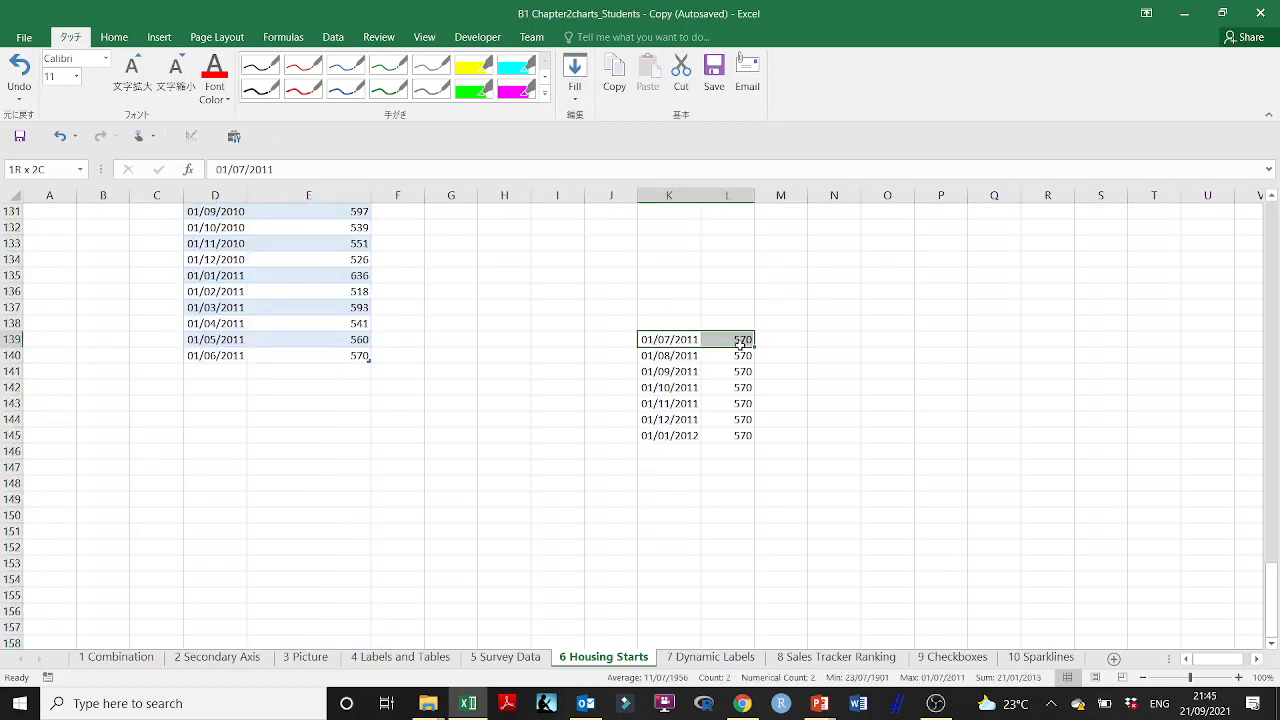
{"action": "key", "text": "ctrl+c"}
{"action": "left_click", "coordinate": [197, 370]}
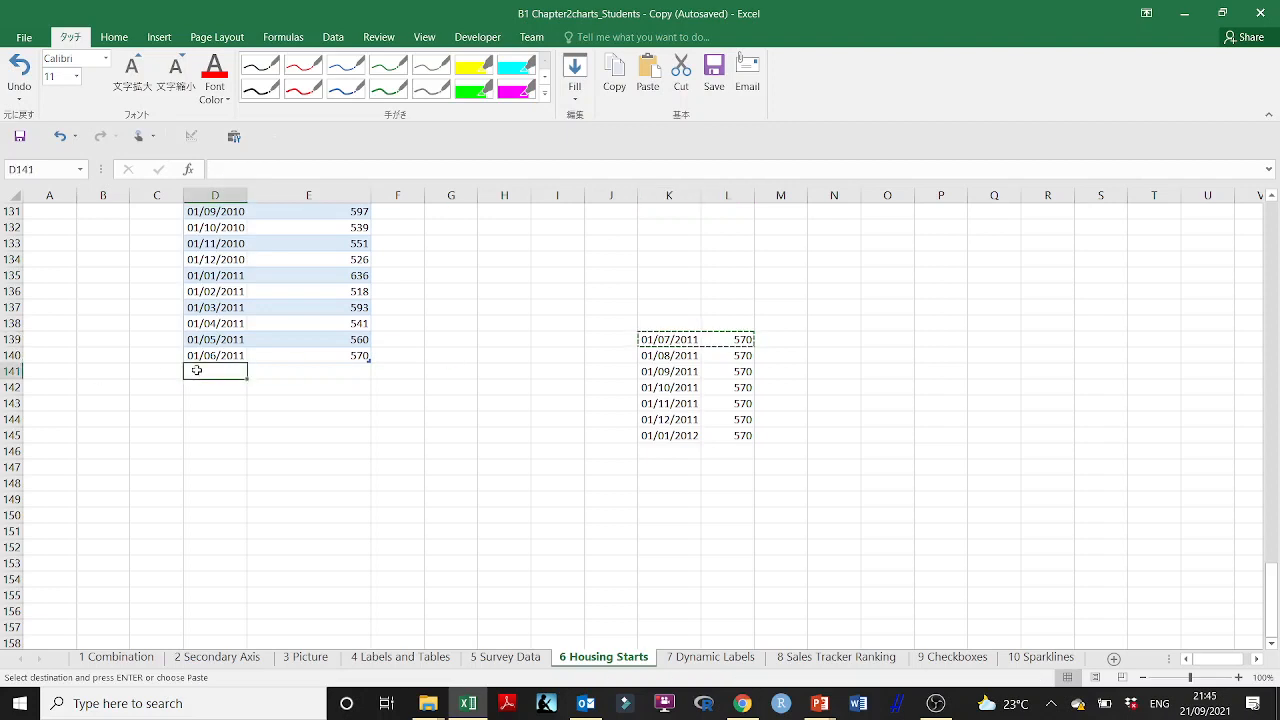
{"action": "key", "text": "ctrl+v"}
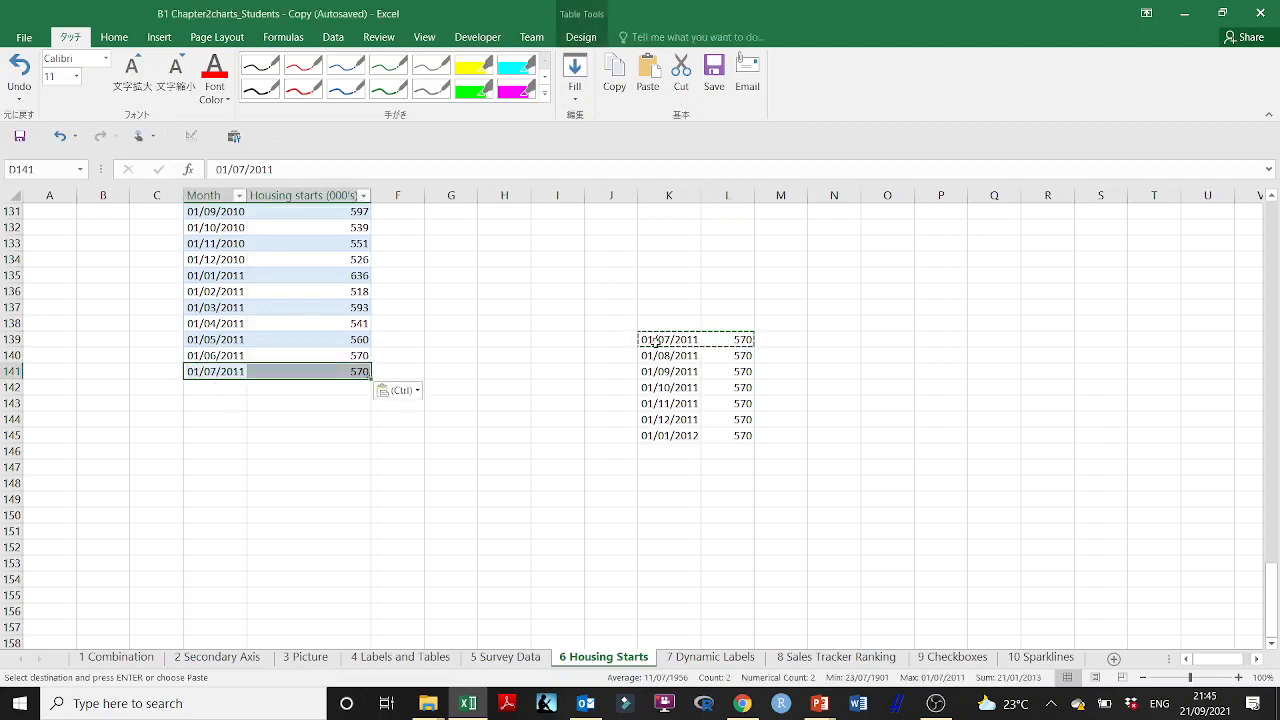
Step: Copy the remaining months and values from K140:L145 into the table at D142 and clear the contents of K138:N147
{"action": "left_click_drag", "start_coordinate": [657, 356], "coordinate": [738, 432]}
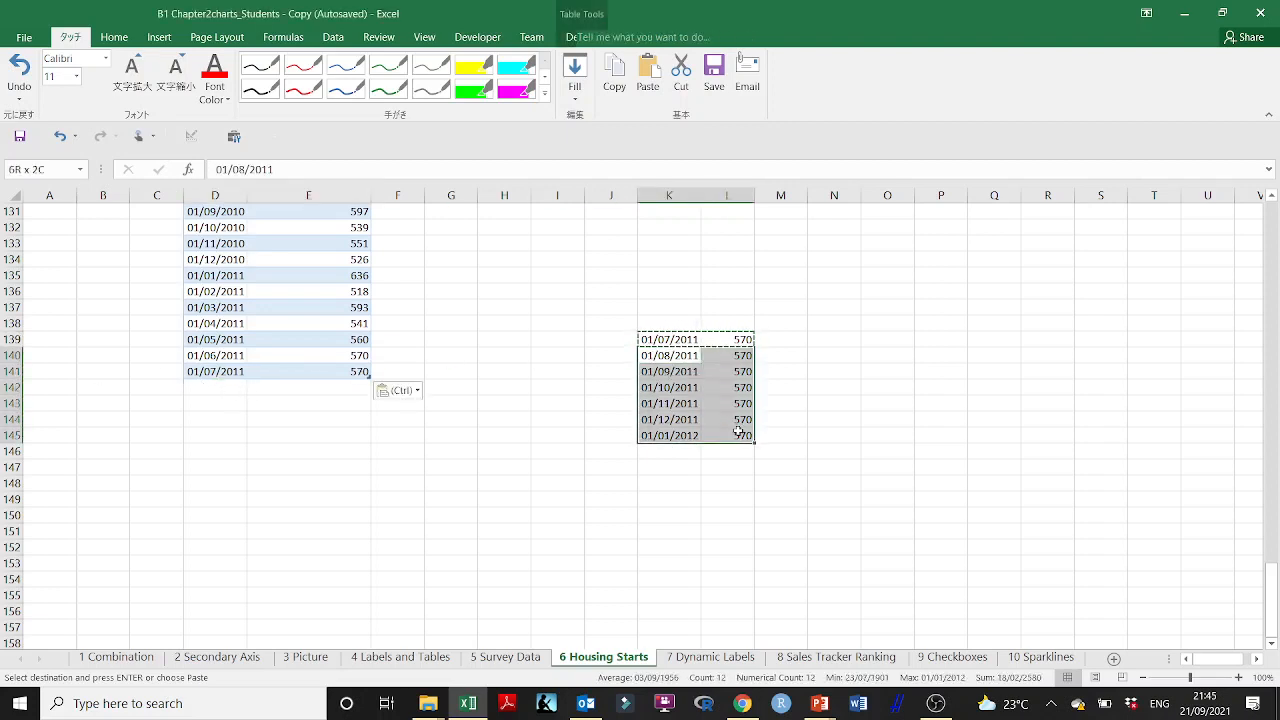
{"action": "key", "text": "ctrl+c"}
{"action": "left_click", "coordinate": [208, 388]}
{"action": "key", "text": "ctrl+v"}
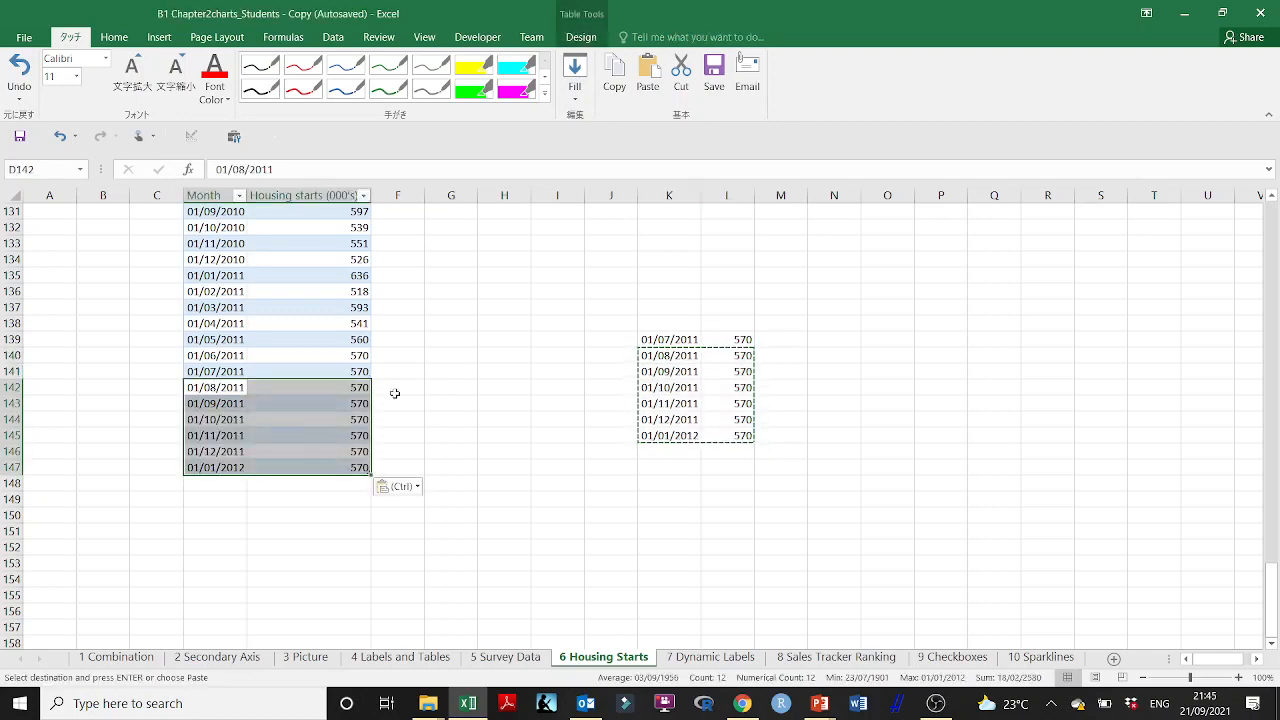
{"action": "left_click", "coordinate": [428, 391]}
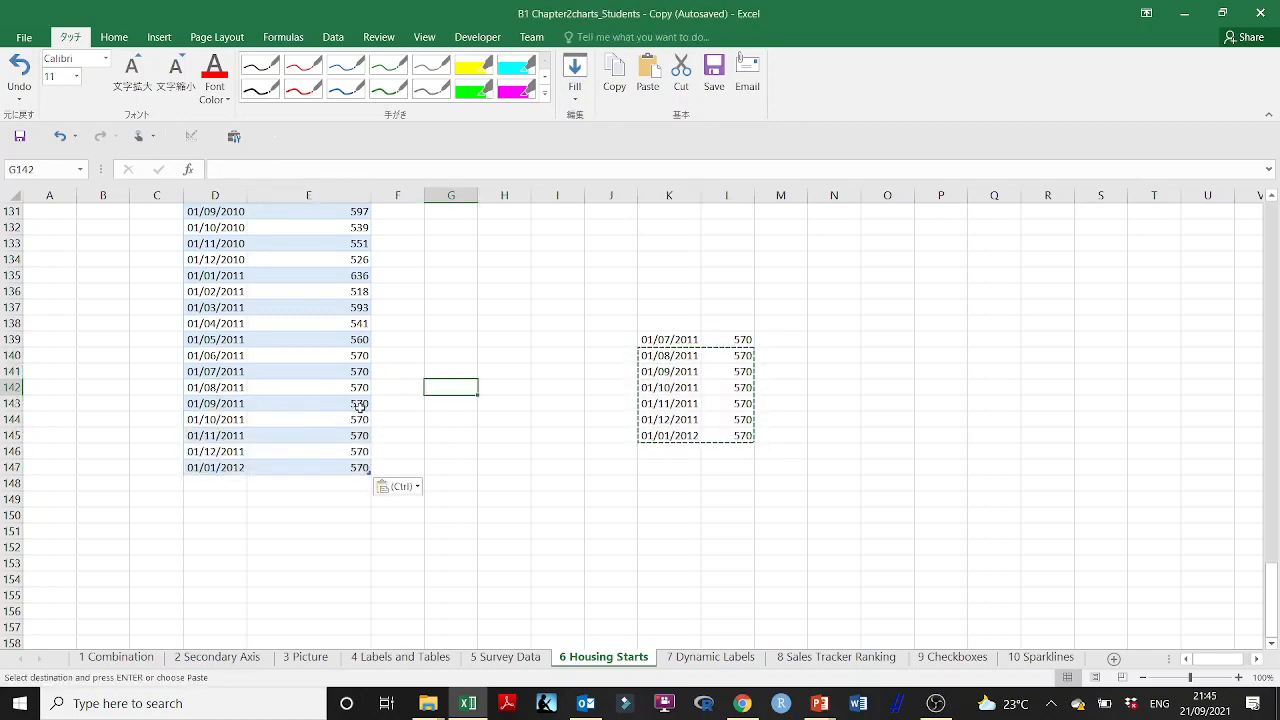
{"action": "left_click_drag", "start_coordinate": [646, 325], "coordinate": [846, 478]}
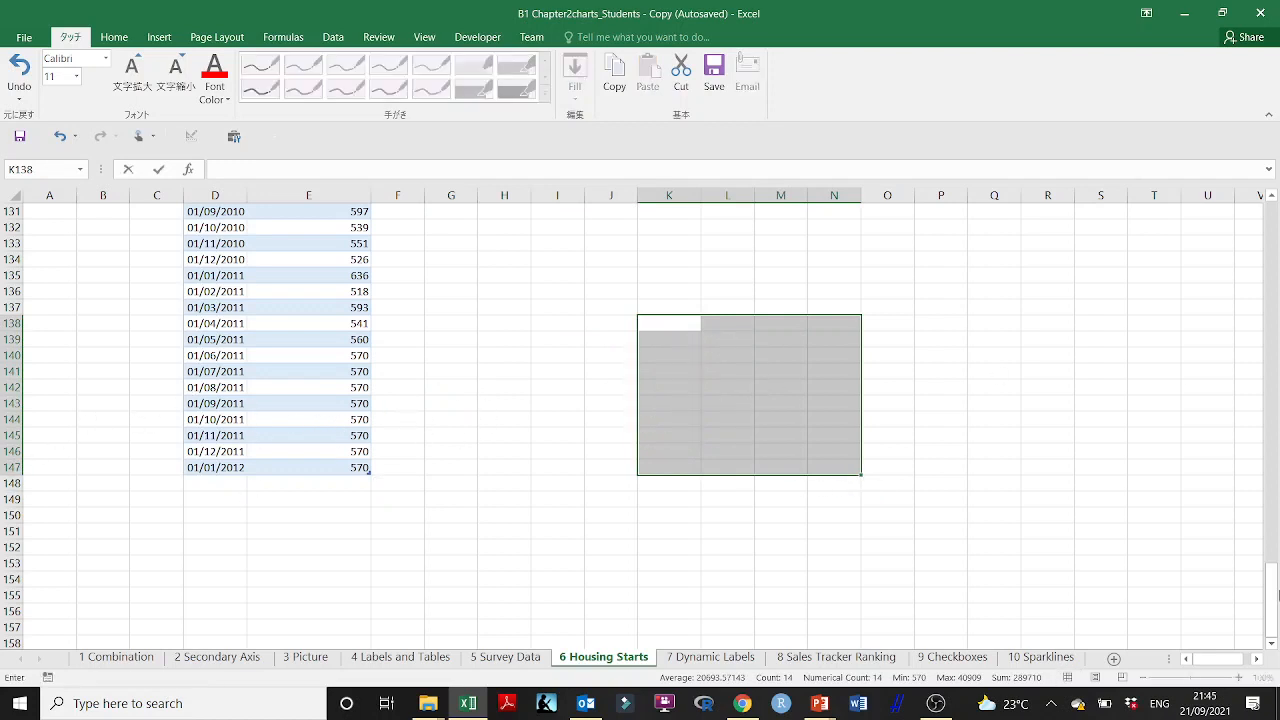
Step: Bring the whole housing starts chart into view, select its data series and inspect the line's last point
{"action": "left_click_drag", "start_coordinate": [1272, 594], "coordinate": [1265, 220]}
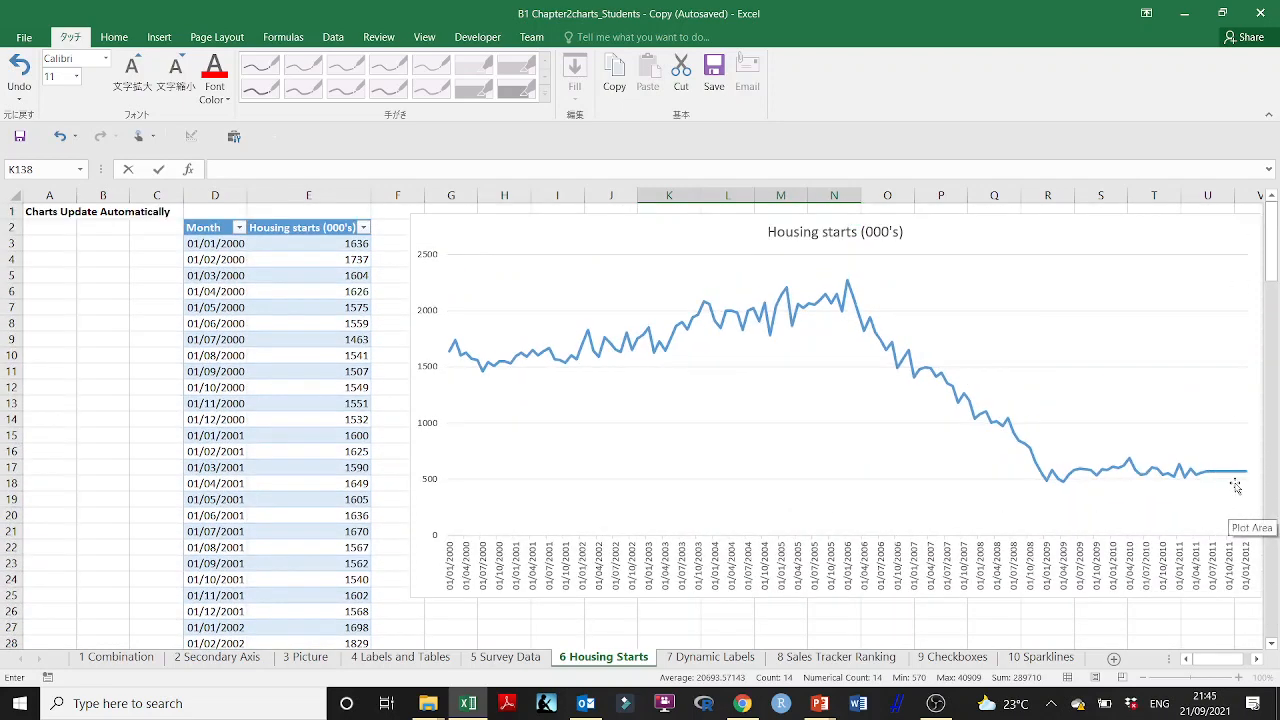
{"action": "left_click_drag", "start_coordinate": [1218, 658], "coordinate": [1226, 658]}
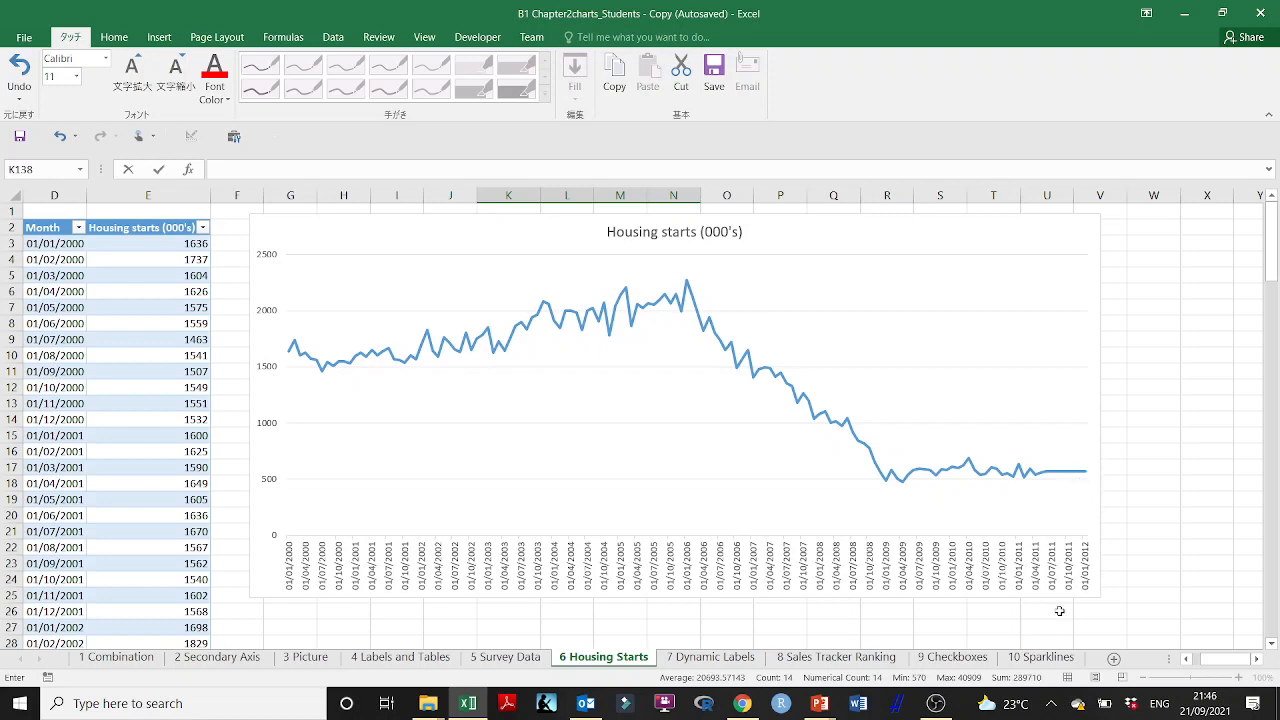
{"action": "left_click", "coordinate": [1084, 472]}
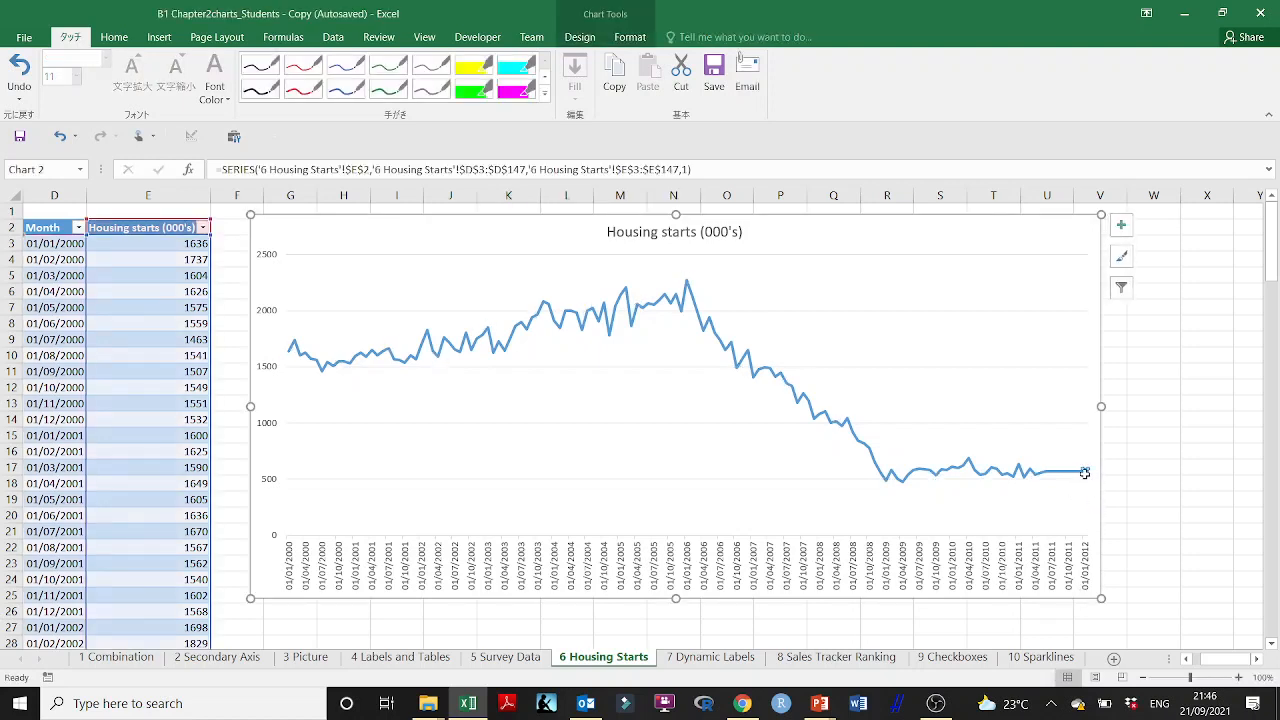
{"action": "mouse_move", "coordinate": [1084, 472]}
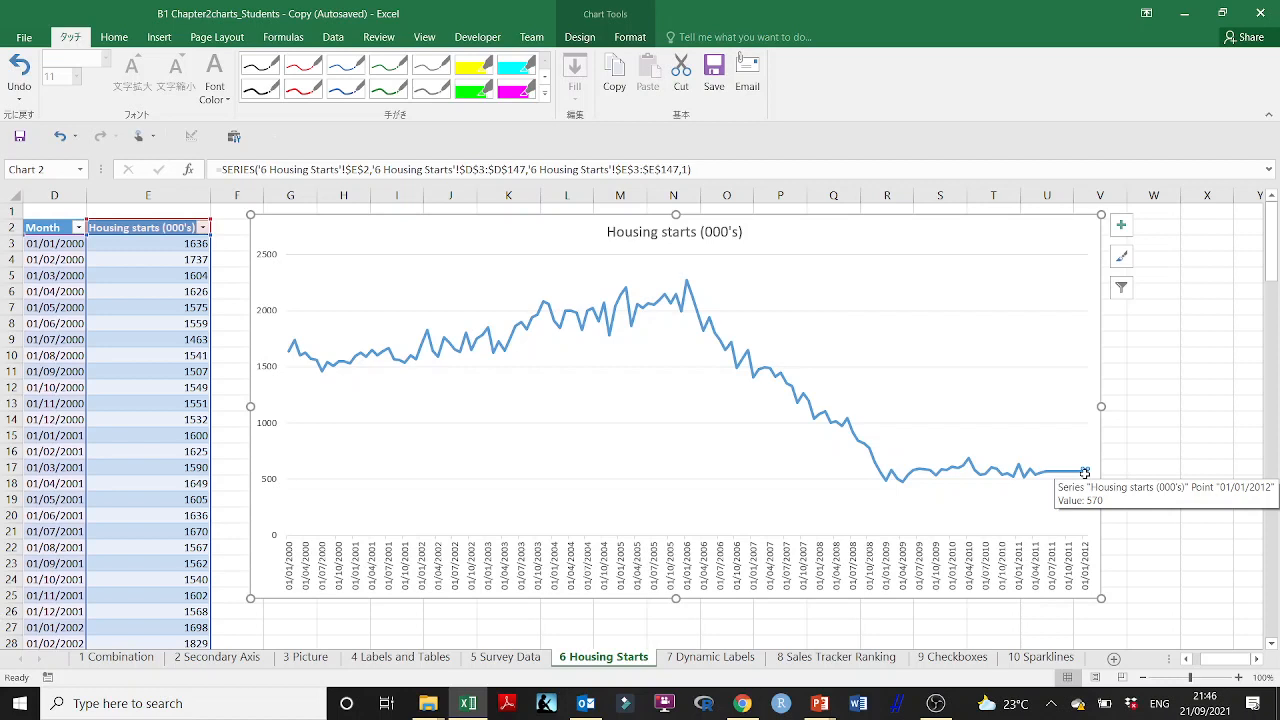
Step: Check how far the chart's source ranges reach at the table's end and select the last row, D147:E147
{"action": "left_click_drag", "start_coordinate": [1262, 242], "coordinate": [1250, 616]}
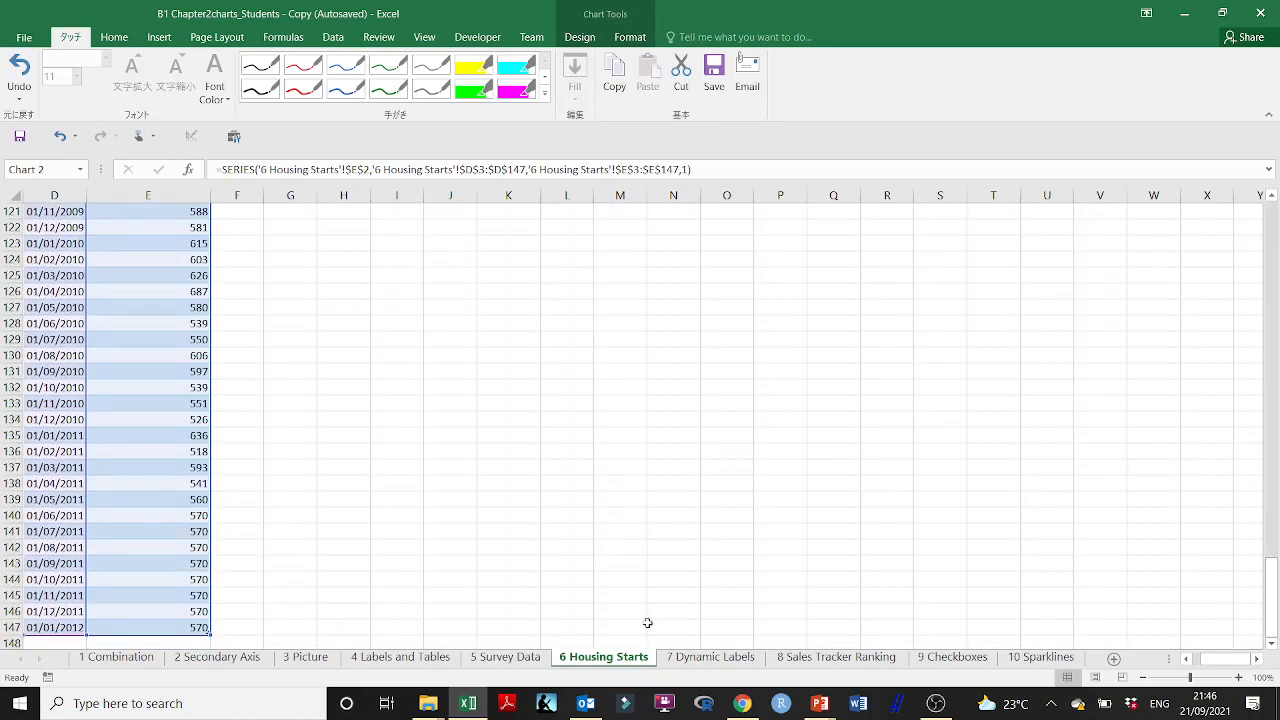
{"action": "left_click_drag", "start_coordinate": [1226, 659], "coordinate": [1203, 664]}
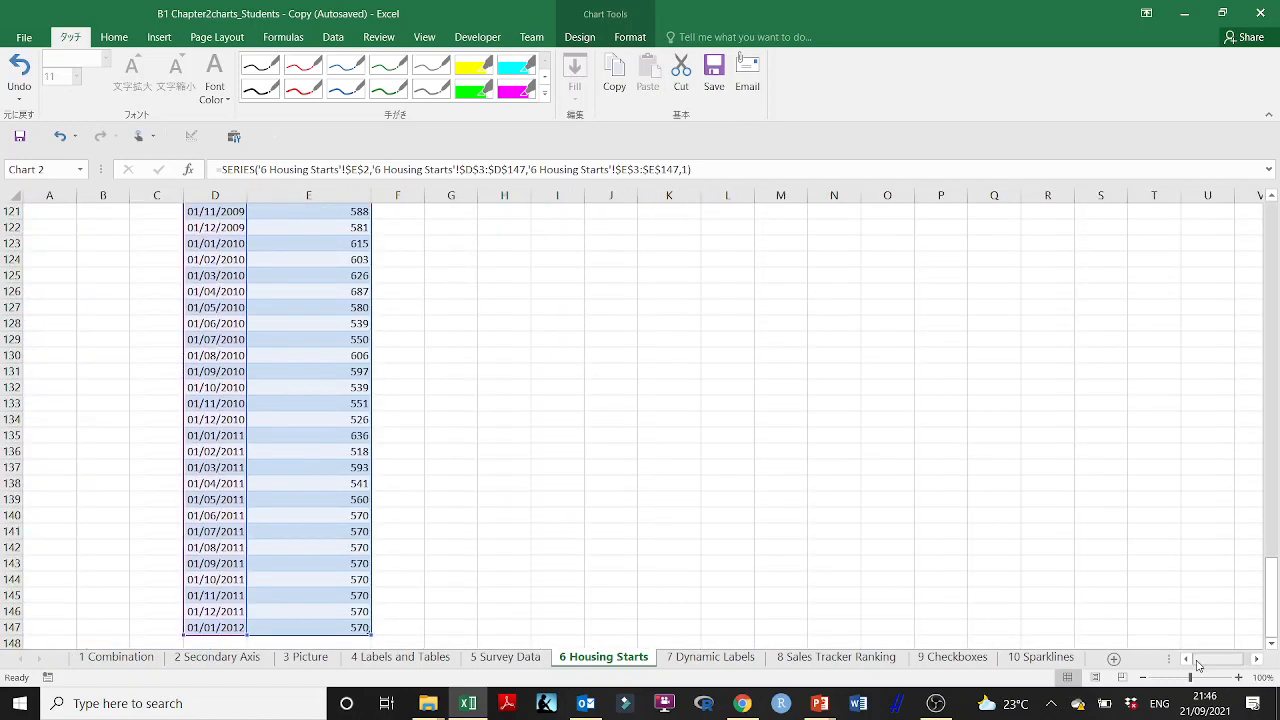
{"action": "left_click", "coordinate": [234, 634]}
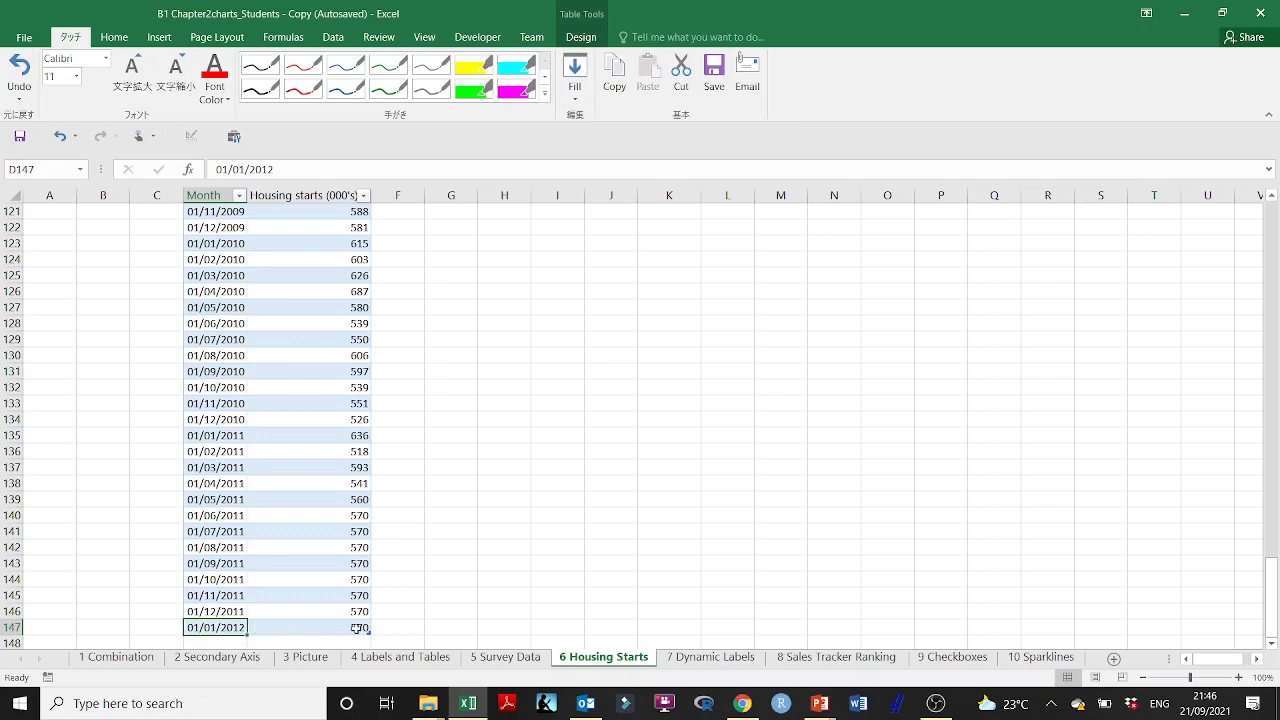
{"action": "left_click_drag", "start_coordinate": [357, 628], "coordinate": [190, 627]}
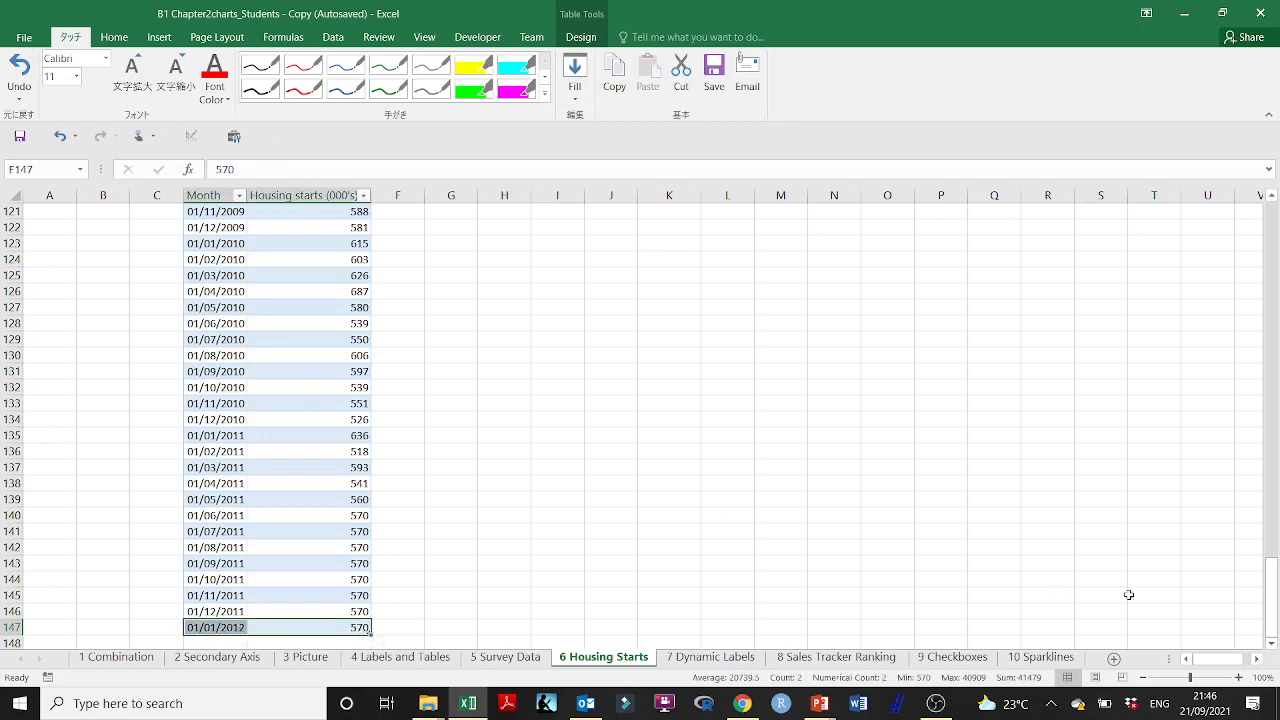
Step: Review the table from its Month header to its last row and compare it with the housing starts chart
{"action": "left_click_drag", "start_coordinate": [1268, 621], "coordinate": [1241, 218]}
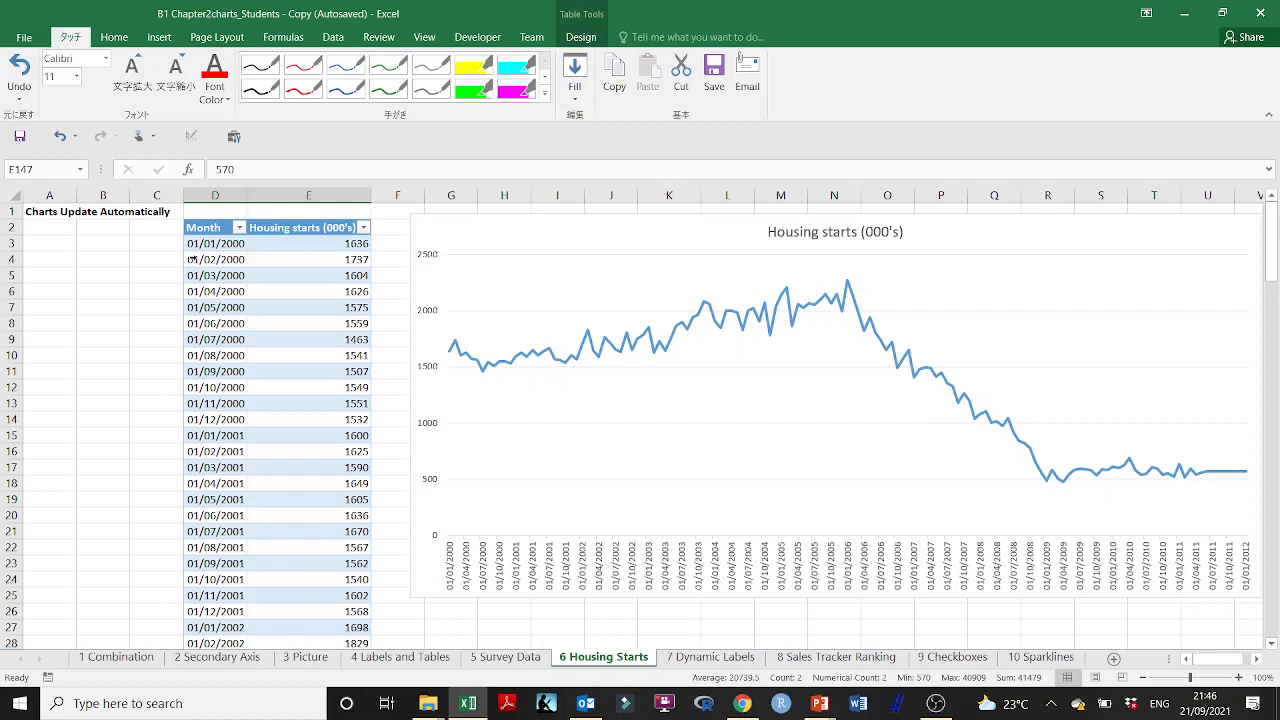
{"action": "left_click", "coordinate": [203, 224]}
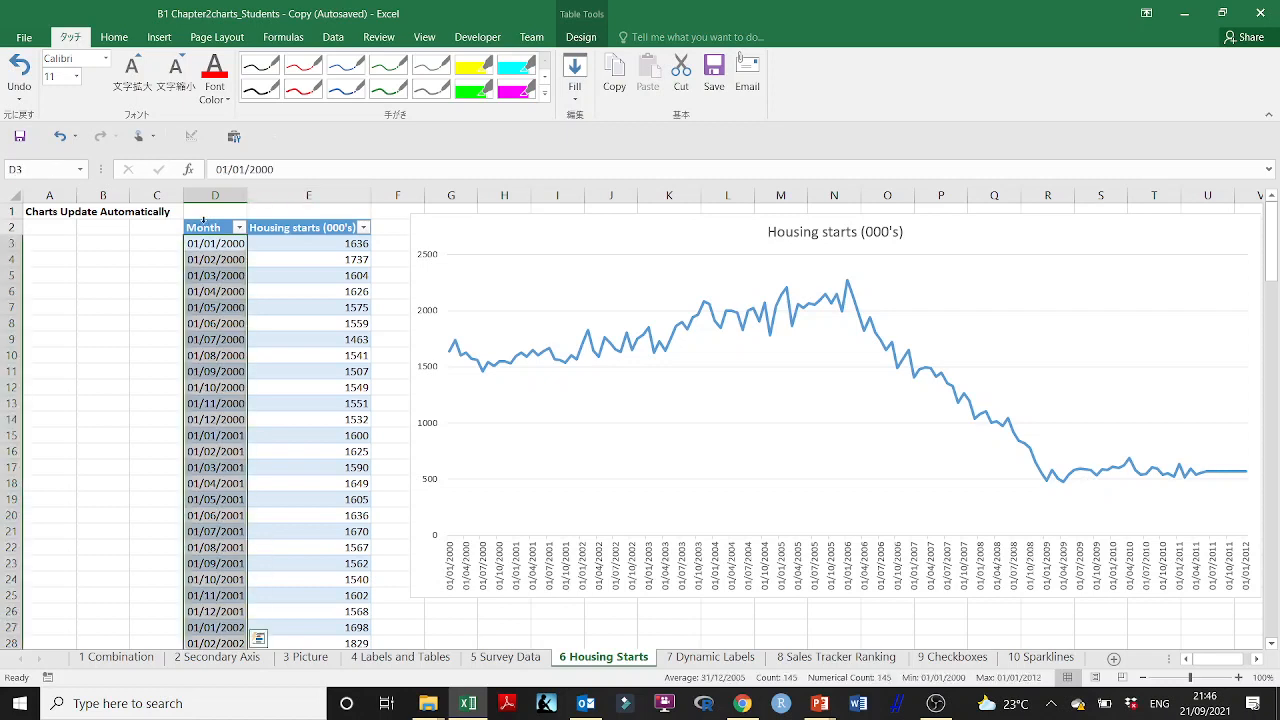
{"action": "left_click", "coordinate": [201, 227]}
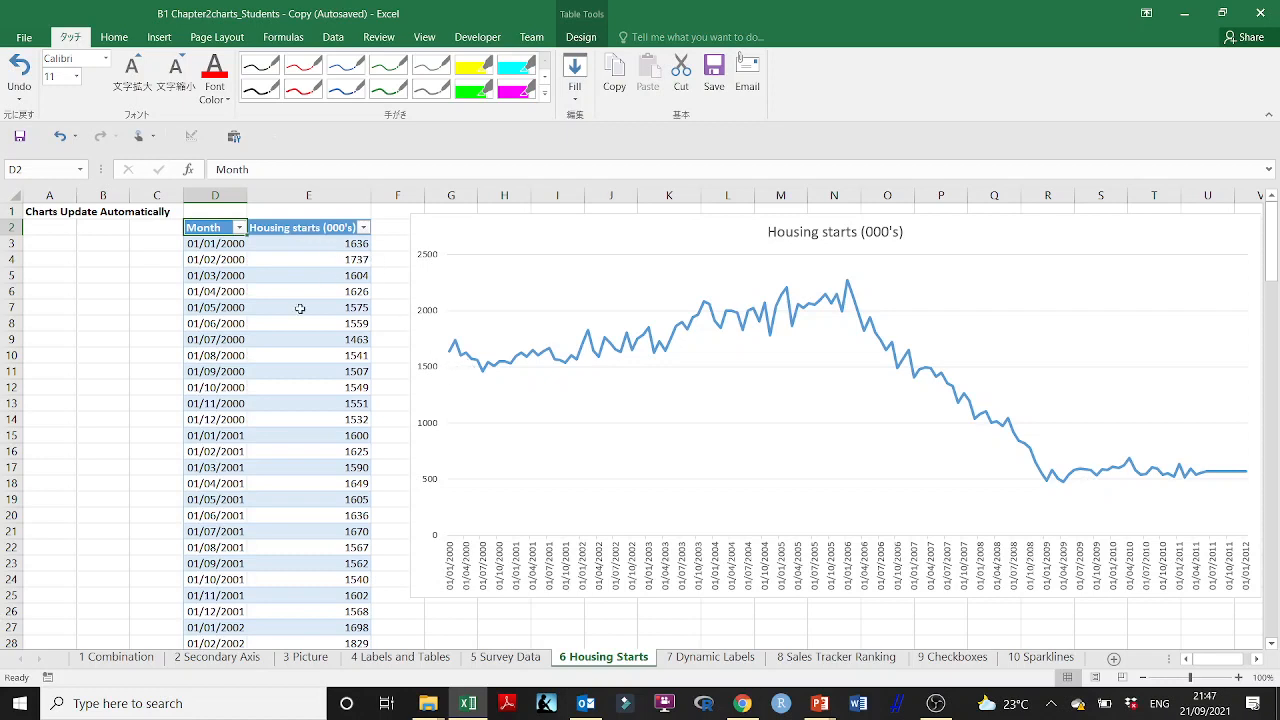
{"action": "scroll", "coordinate": [250, 370], "scroll_direction": "down", "scroll_amount": 5}
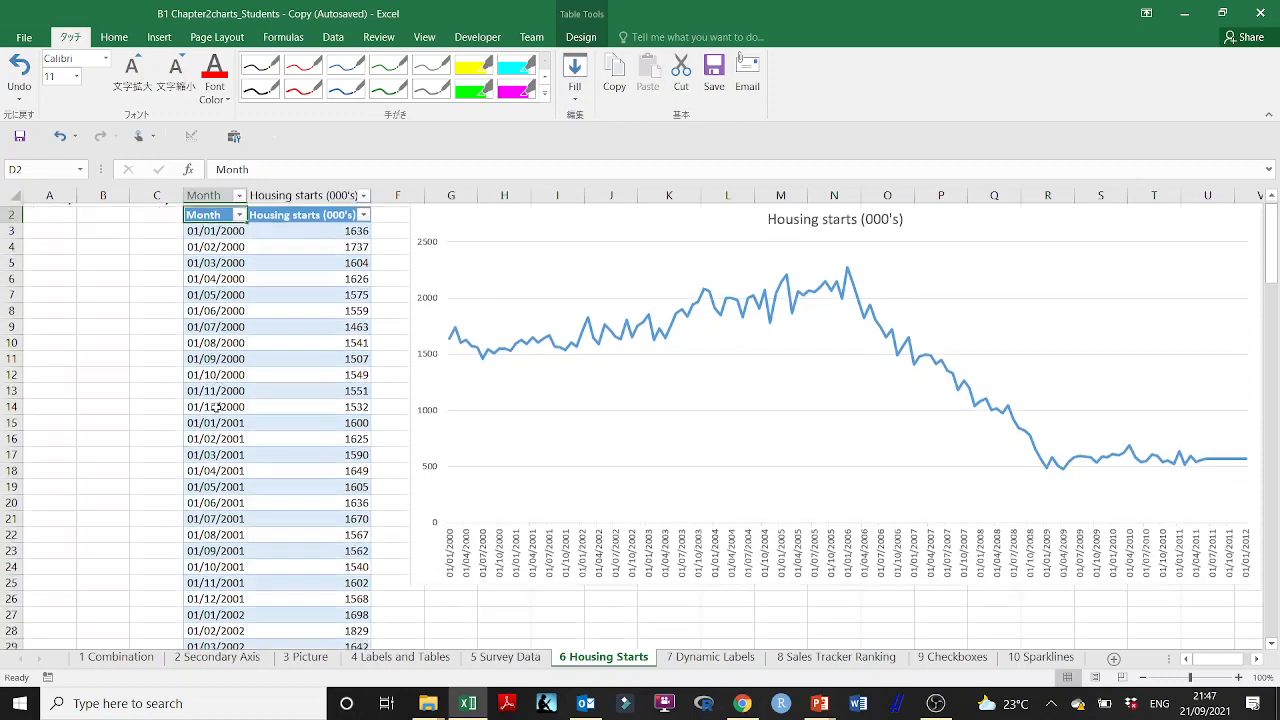
{"action": "scroll", "coordinate": [324, 431], "scroll_direction": "up", "scroll_amount": 5}
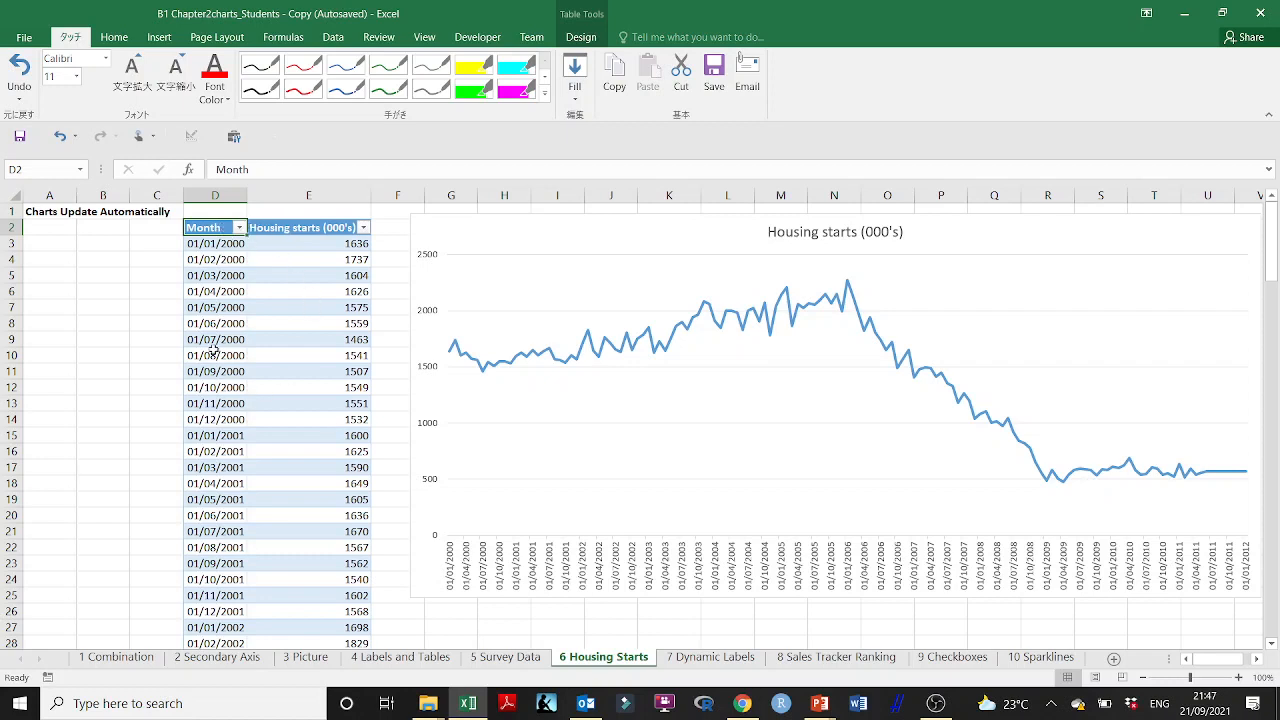
{"action": "scroll", "coordinate": [358, 458], "scroll_direction": "down", "scroll_amount": 20}
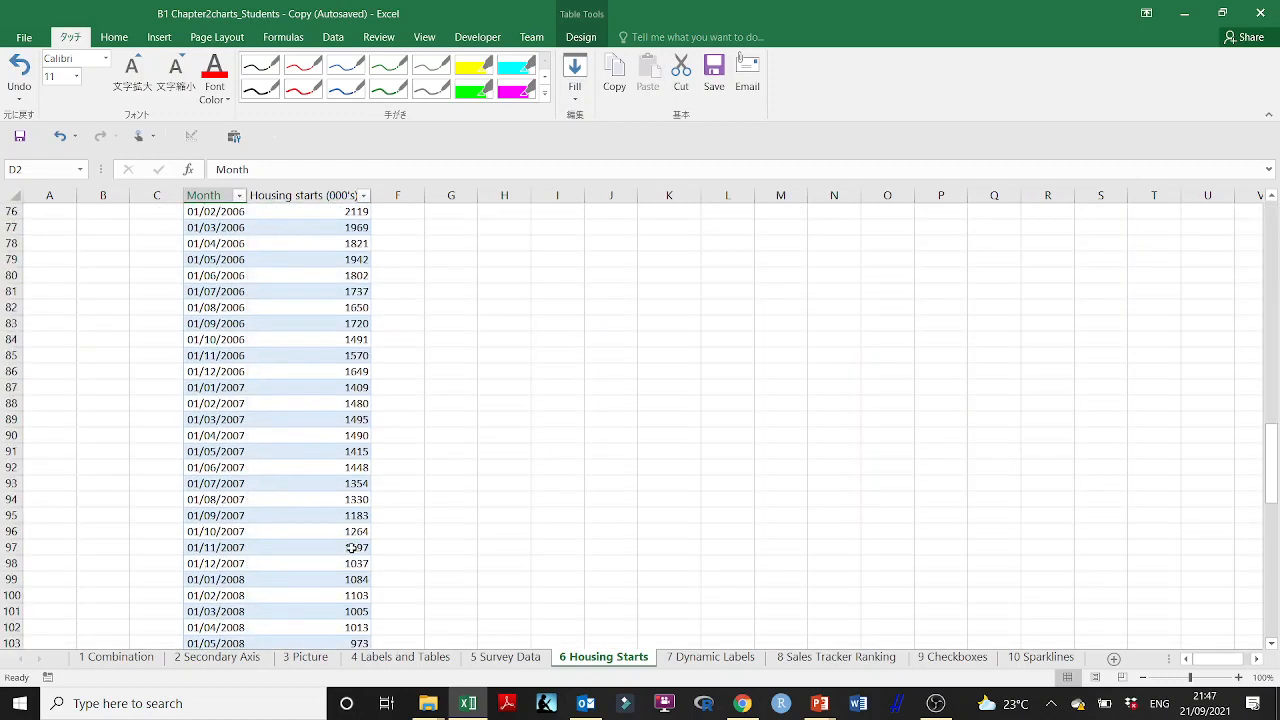
{"action": "scroll", "coordinate": [357, 547], "scroll_direction": "down", "scroll_amount": 20}
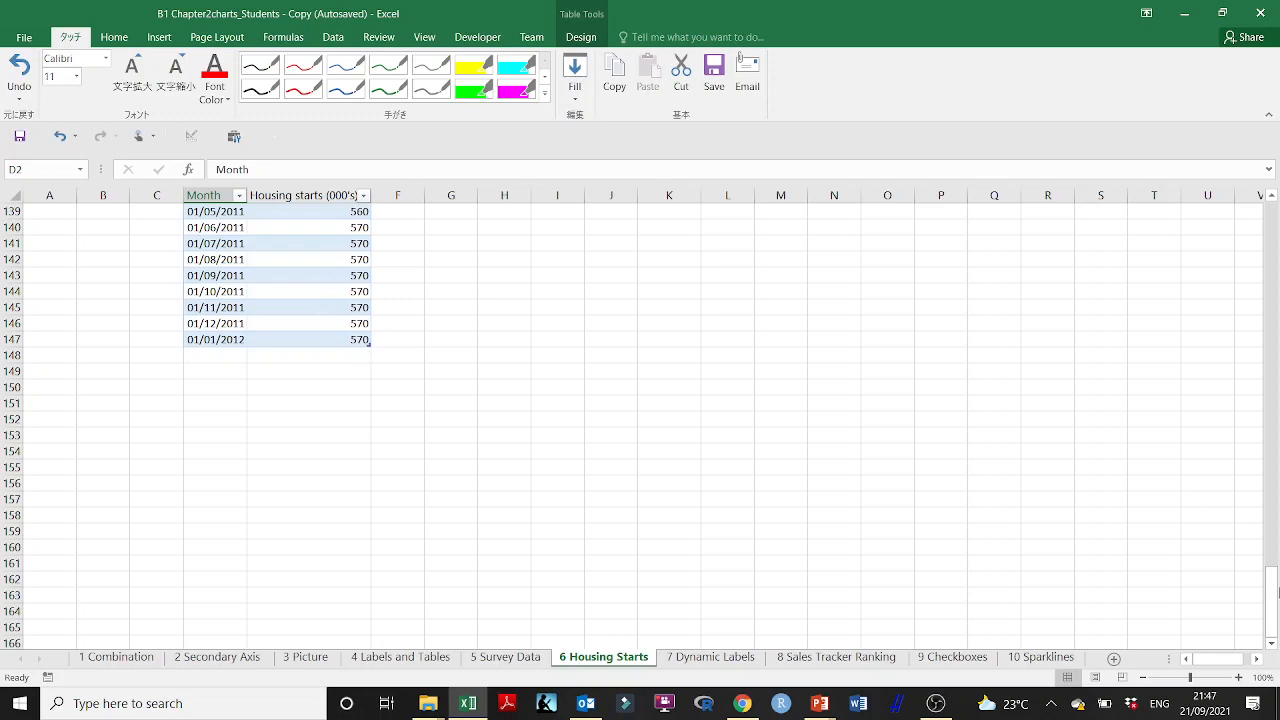
{"action": "left_click_drag", "start_coordinate": [1272, 590], "coordinate": [1272, 225]}
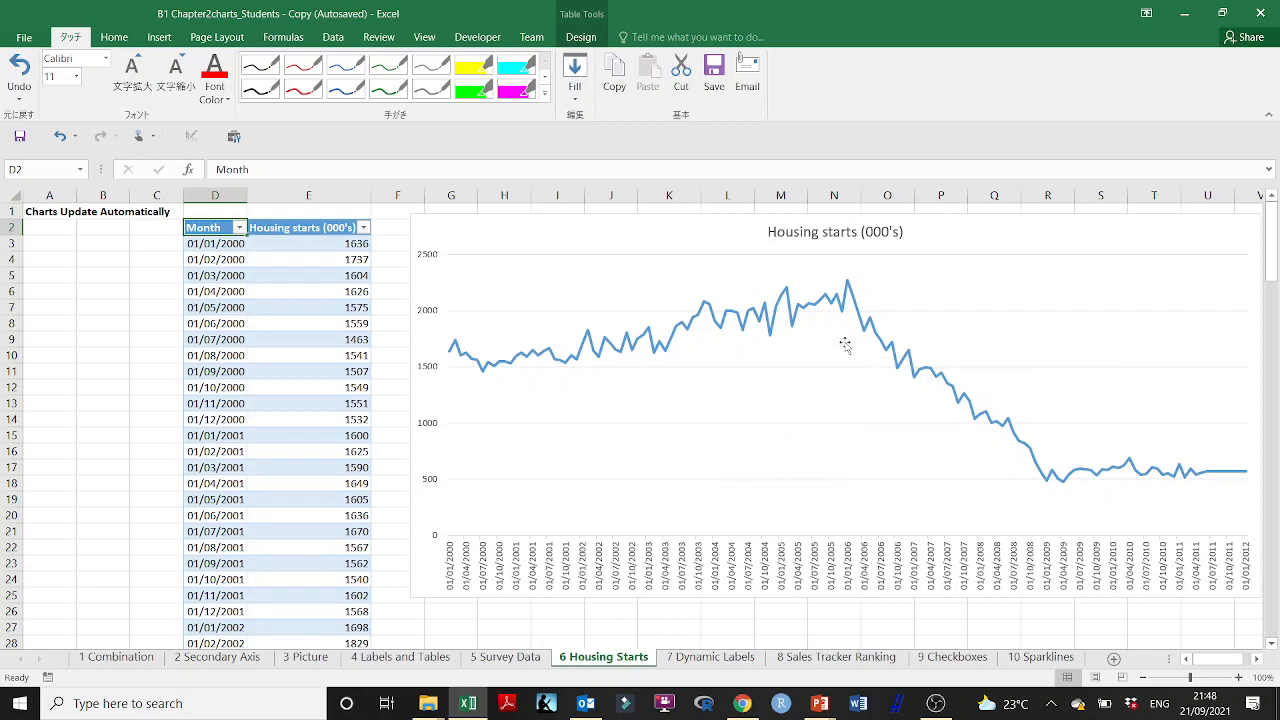
Step: Open the 7 Dynamic Labels sheet and examine the chart title's link and the Sales formulas in F5 and F6
{"action": "left_click", "coordinate": [728, 660]}
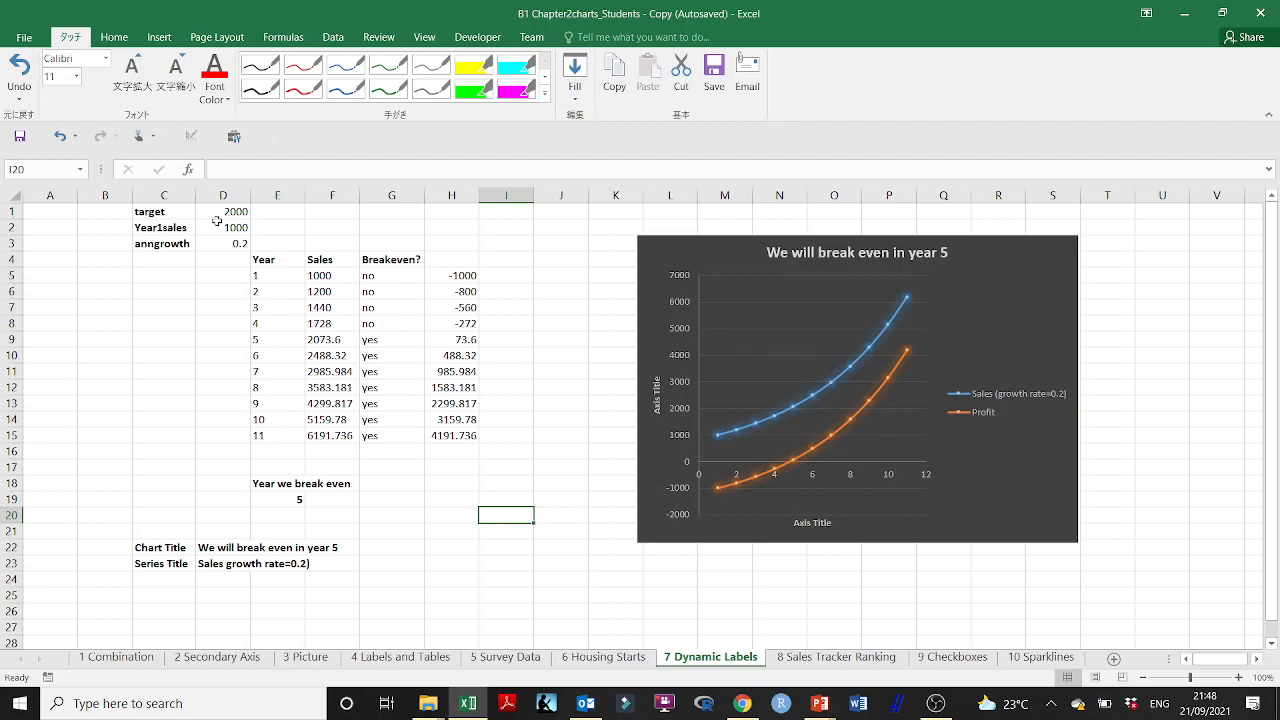
{"action": "left_click", "coordinate": [877, 252]}
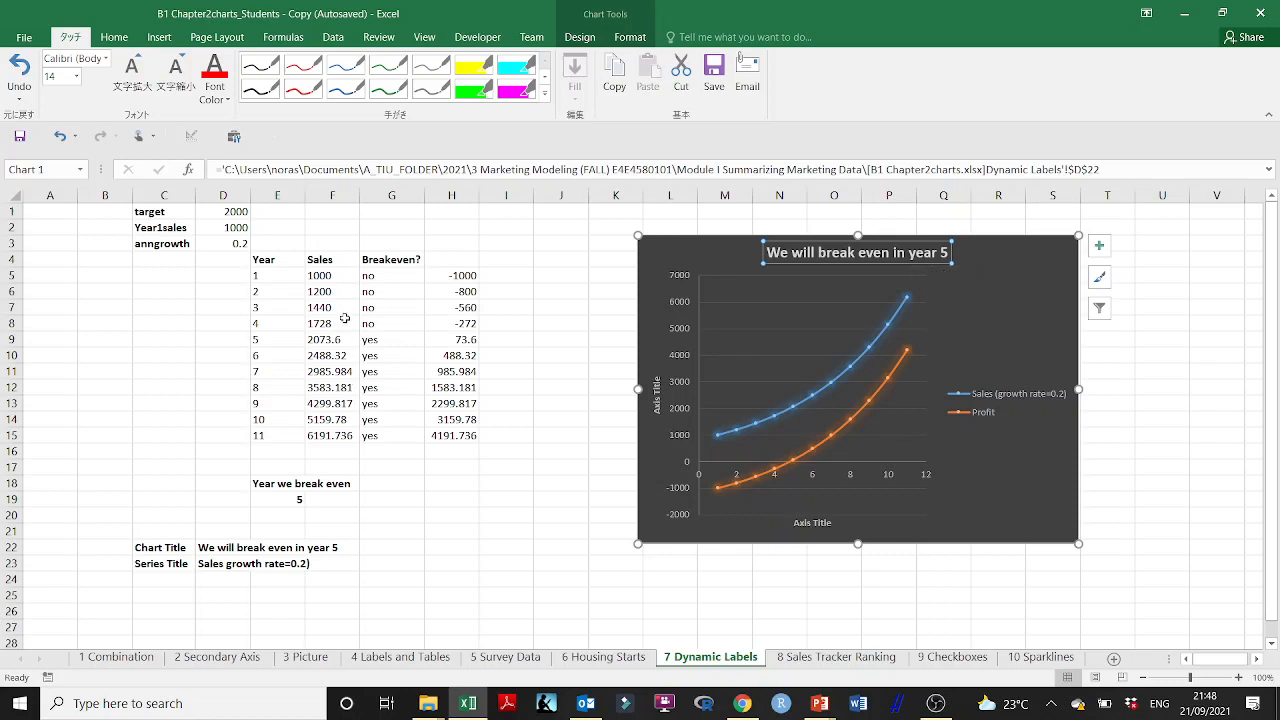
{"action": "double_click", "coordinate": [322, 275]}
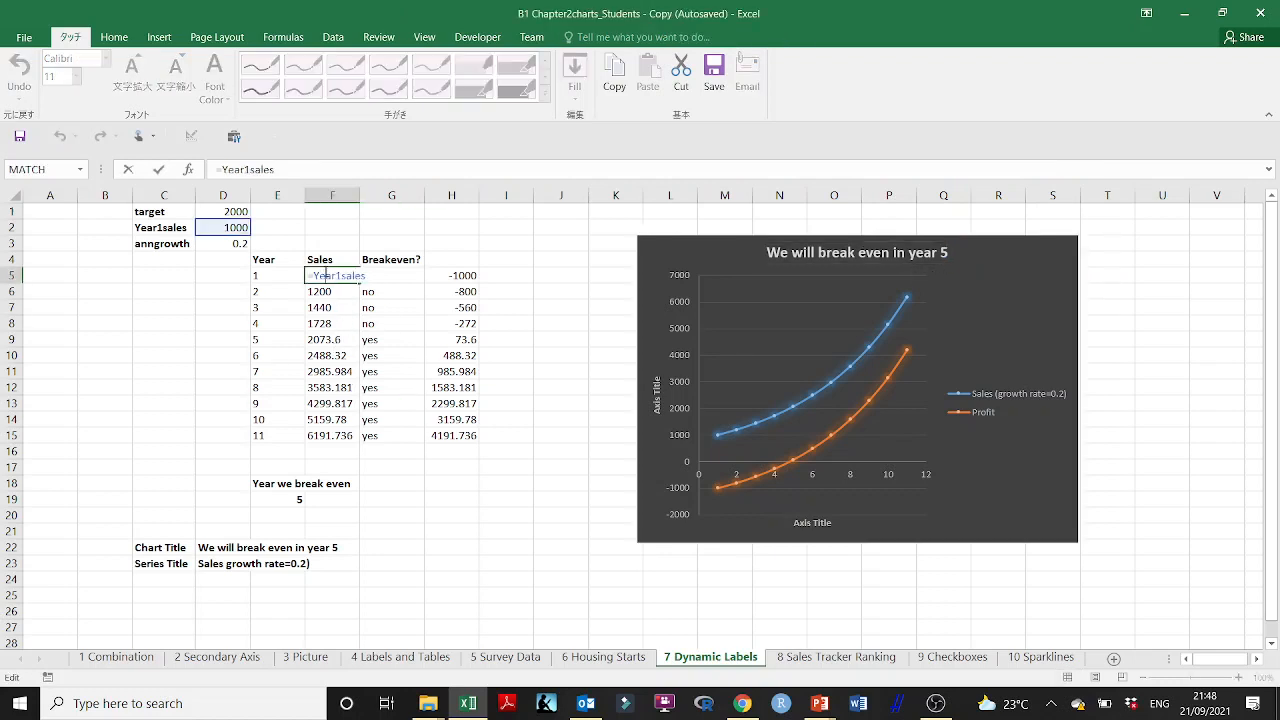
{"action": "key", "text": "Escape"}
{"action": "double_click", "coordinate": [330, 291]}
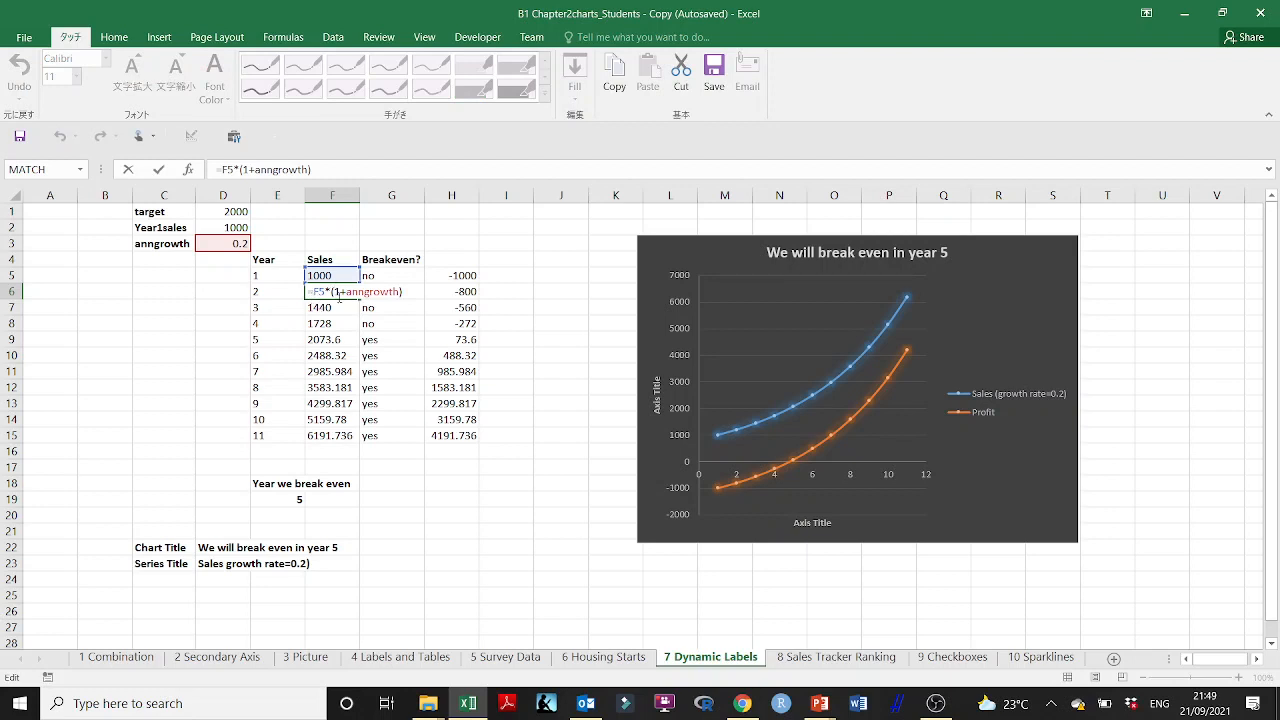
{"action": "key", "text": "ctrl+Return"}
Step: Set the anngrowth value in D3 to 0.3
{"action": "left_click", "coordinate": [240, 244]}
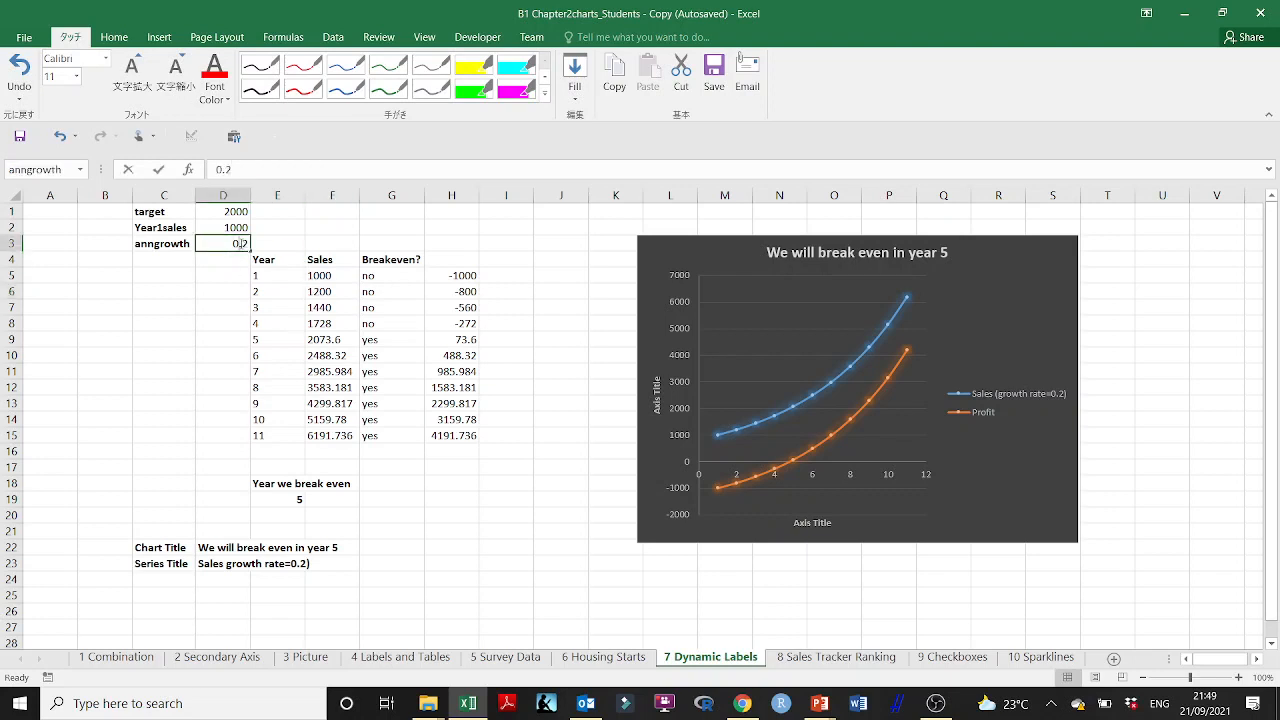
{"action": "double_click", "coordinate": [240, 244]}
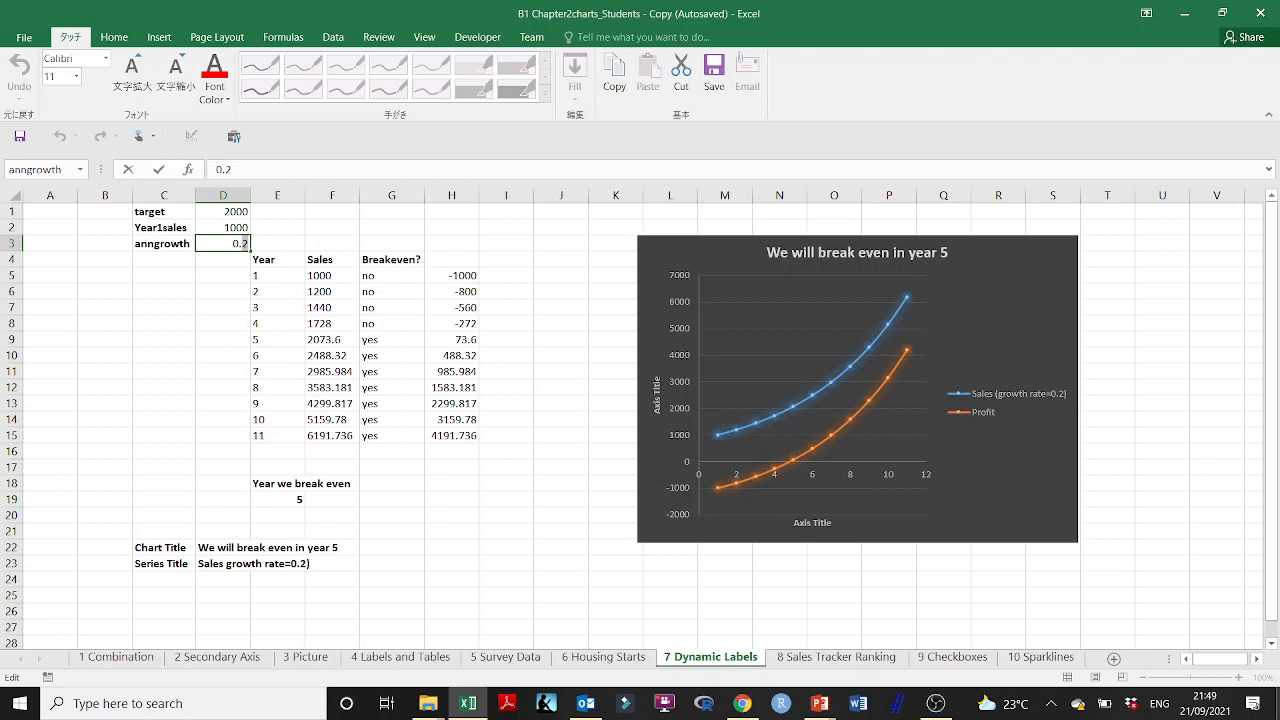
{"action": "key", "text": "BackSpace"}
{"action": "type", "text": "3"}
{"action": "key", "text": "Return"}
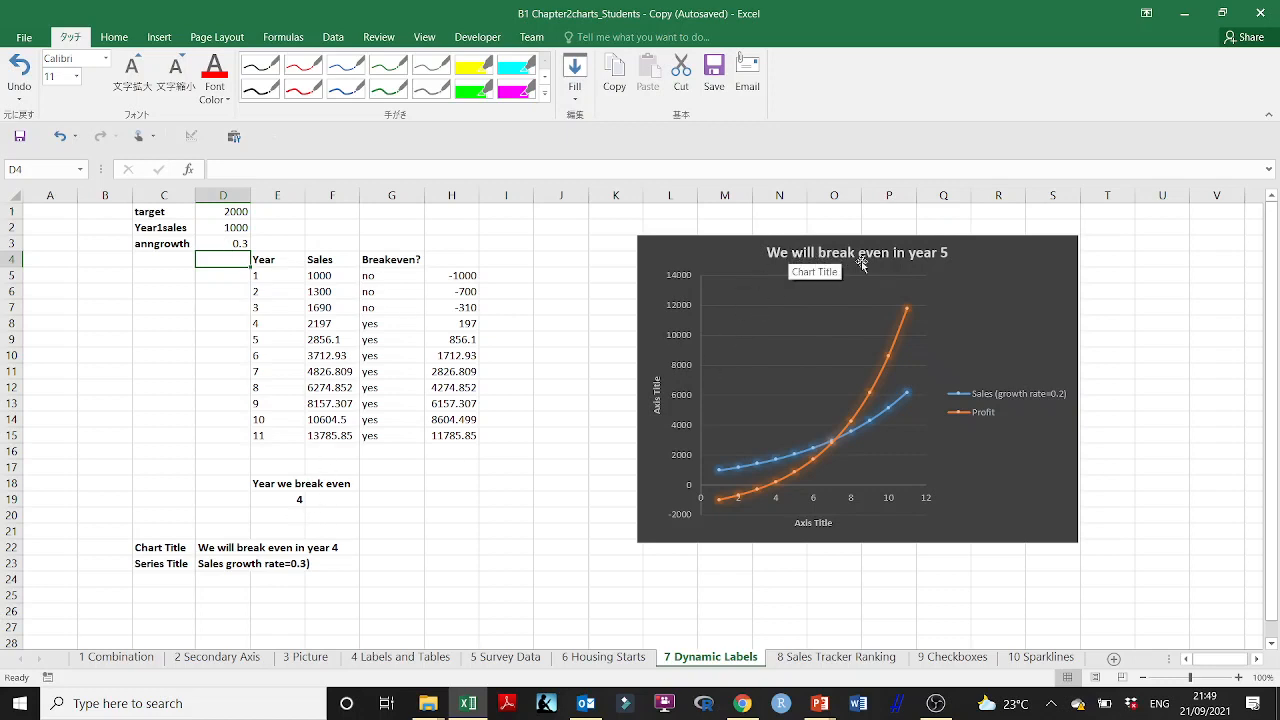
Step: Inspect the break-even chart title's cell reference and its formatting options, closing them without changes
{"action": "left_click", "coordinate": [921, 262]}
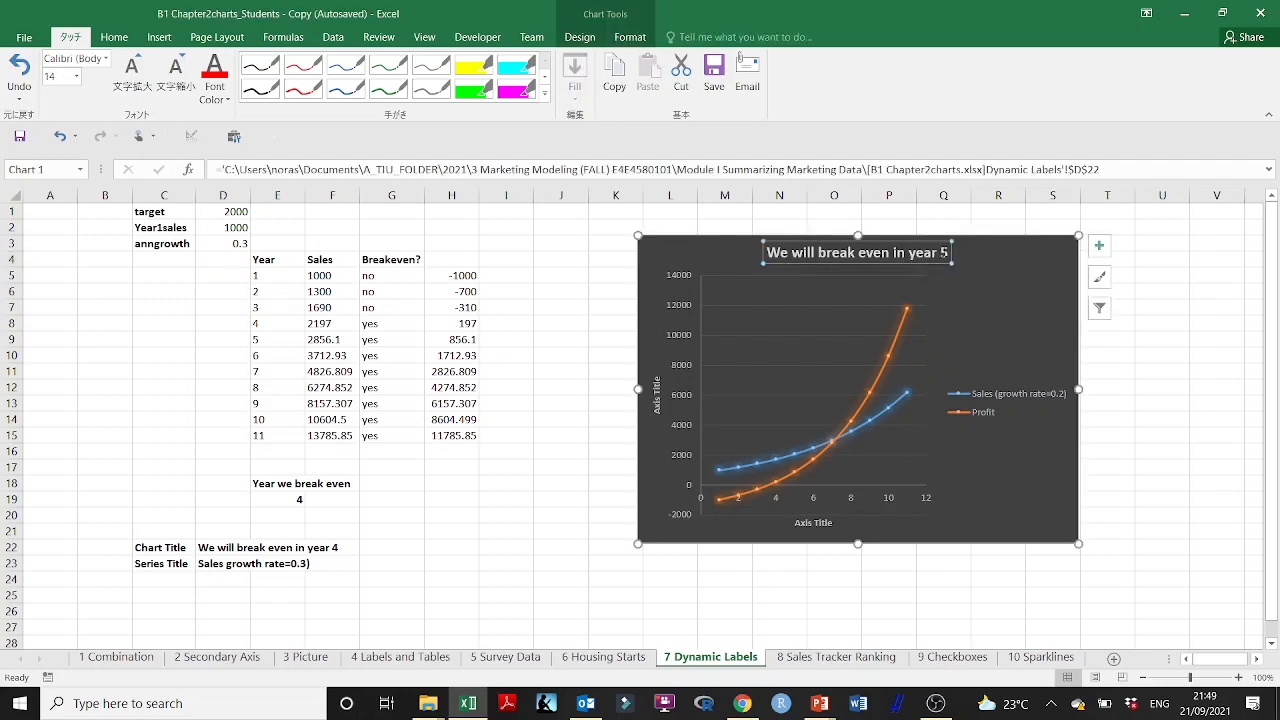
{"action": "double_click", "coordinate": [945, 255]}
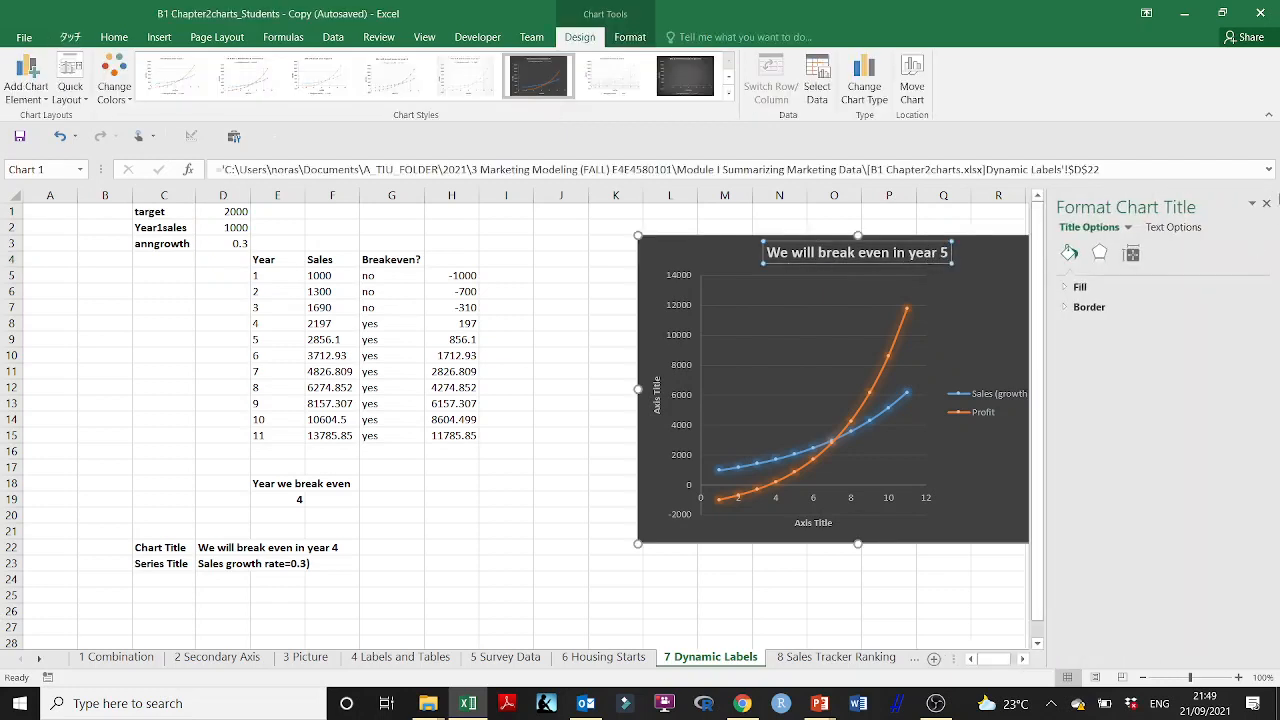
{"action": "left_click", "coordinate": [1266, 203]}
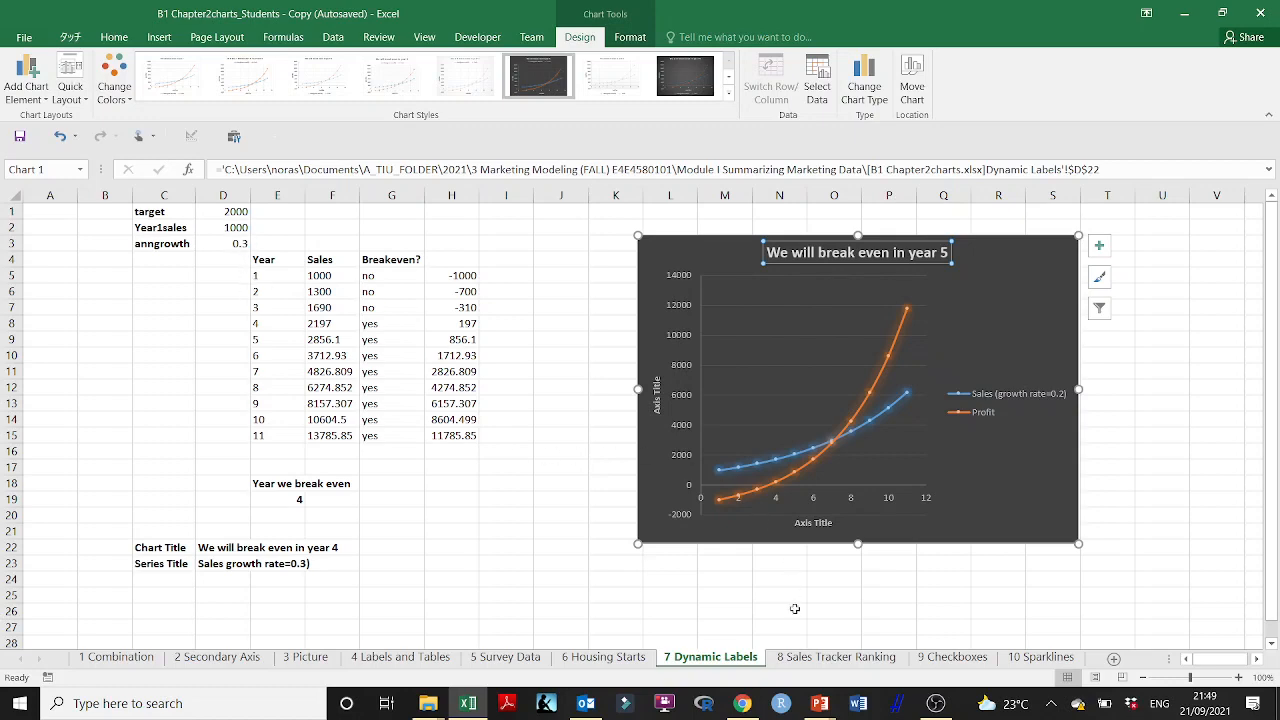
Step: Switch to the B Creating Charts presentation in PowerPoint and read slide 28, Making Chart Labels Dynamic
{"action": "left_click", "coordinate": [819, 705]}
{"action": "left_click", "coordinate": [778, 668]}
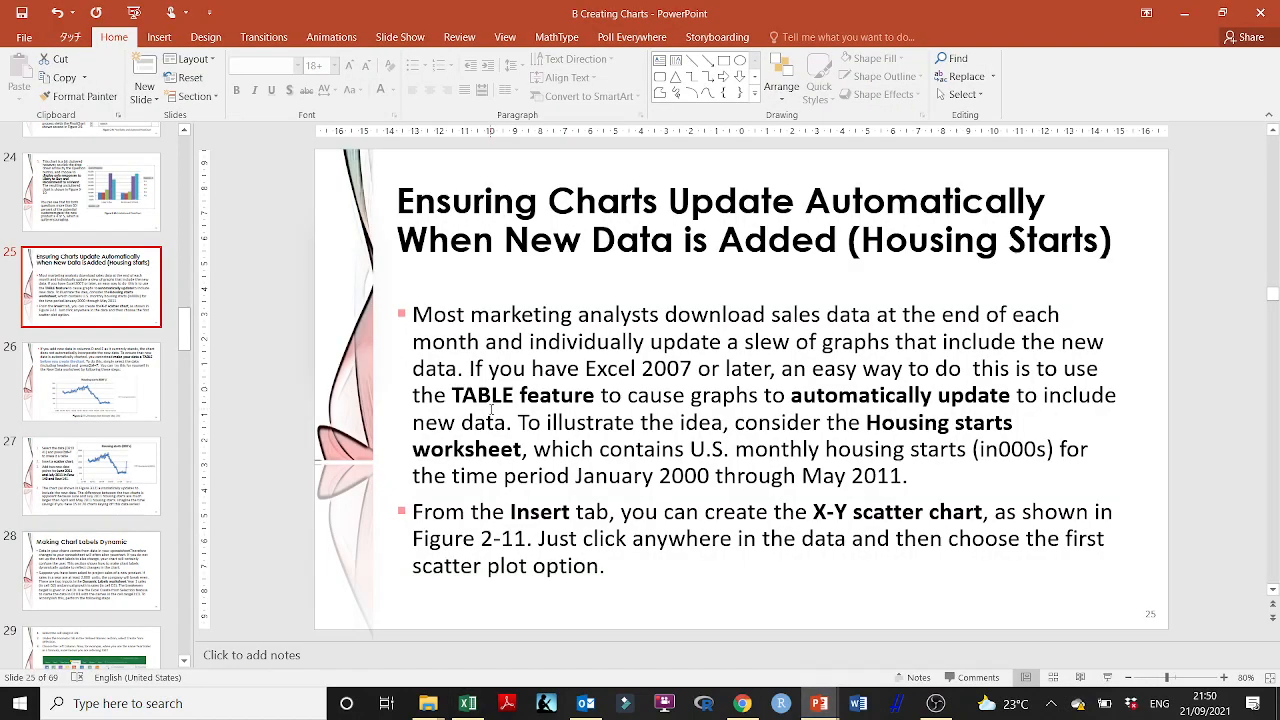
{"action": "scroll", "coordinate": [120, 519], "scroll_direction": "down", "scroll_amount": 2}
{"action": "left_click", "coordinate": [66, 382]}
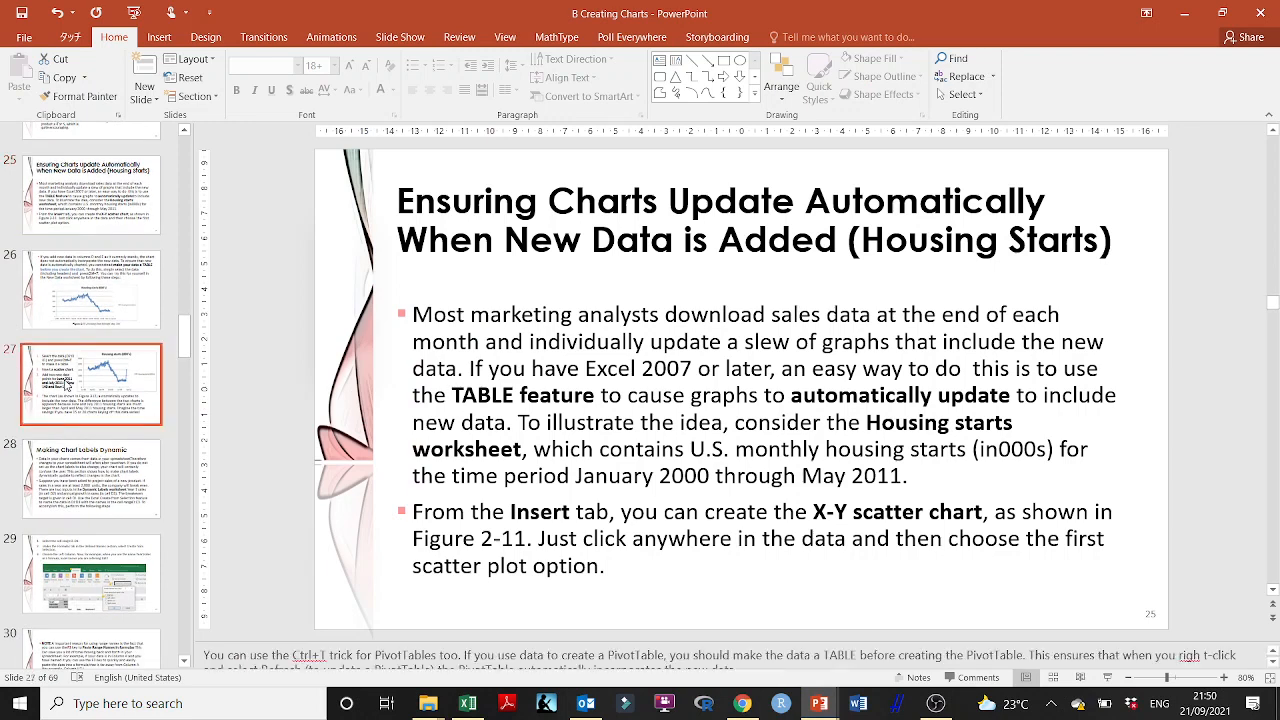
{"action": "left_click", "coordinate": [120, 495]}
{"action": "scroll", "coordinate": [113, 484], "scroll_direction": "down", "scroll_amount": 3}
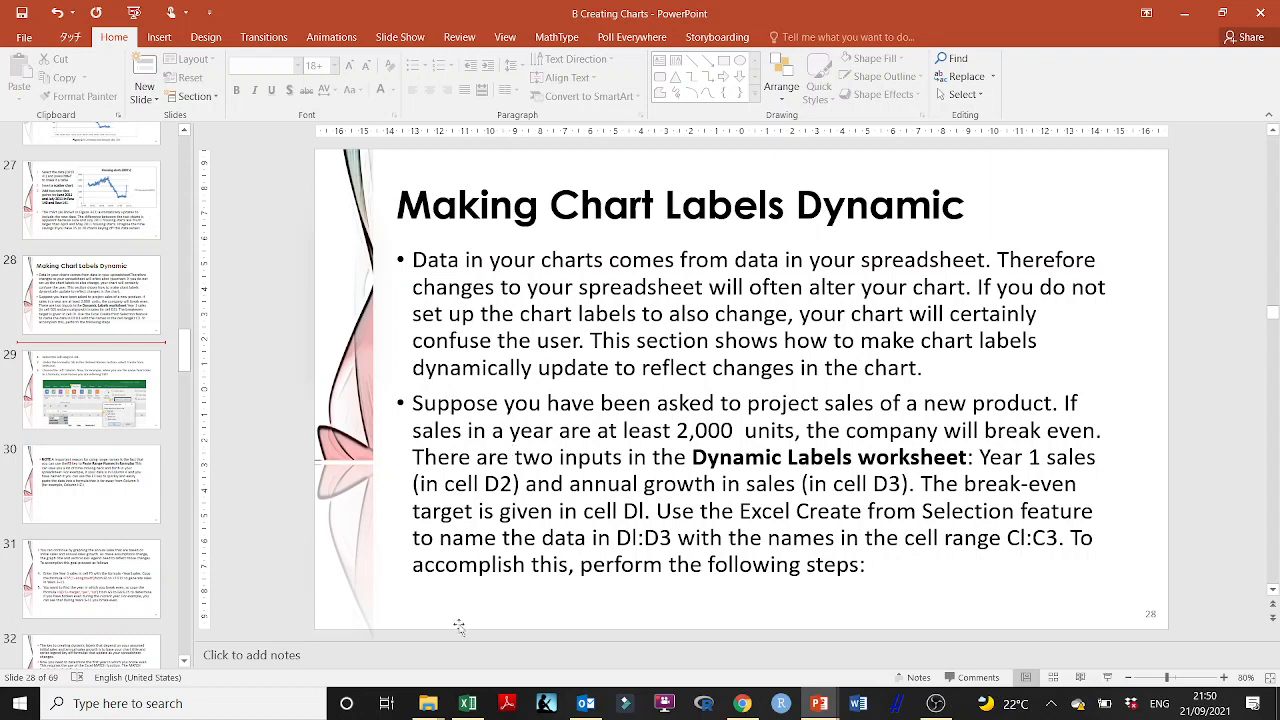
Step: Compare the slide's description with the target label and value in C1:D1 of the Excel sheet, and return to the presentation
{"action": "left_click", "coordinate": [467, 703]}
{"action": "left_click_drag", "start_coordinate": [170, 218], "coordinate": [236, 213]}
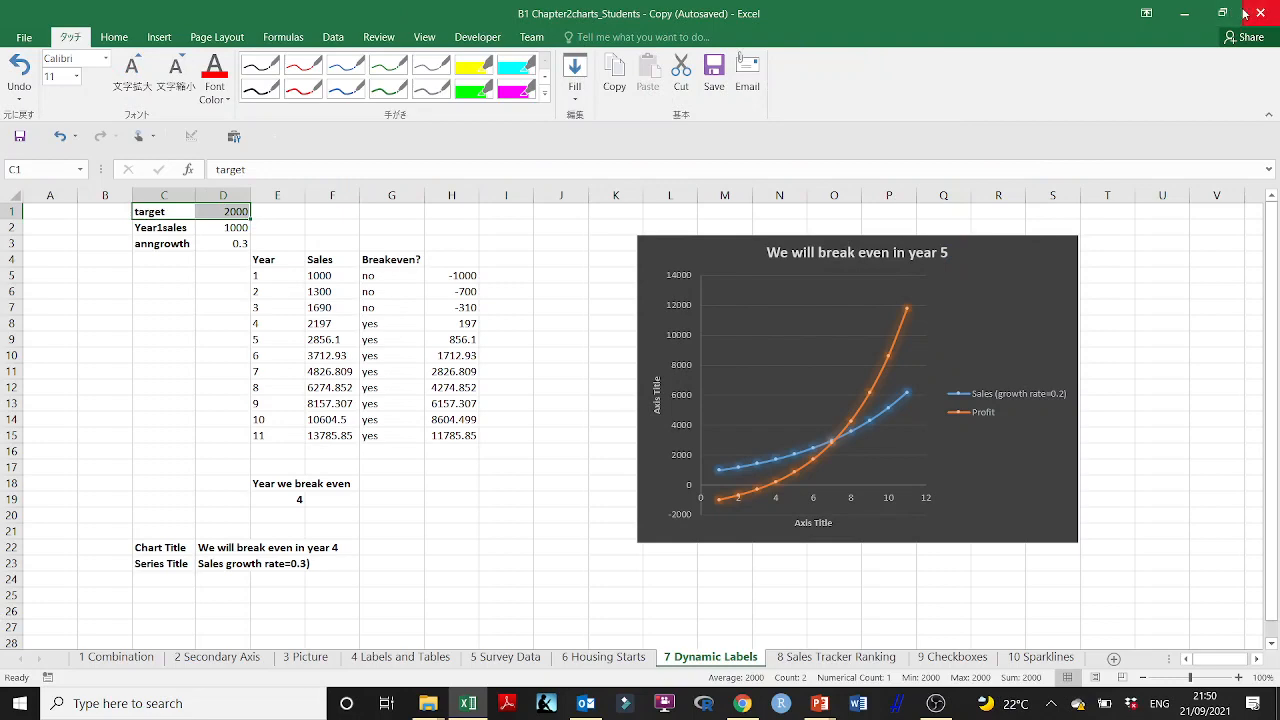
{"action": "left_click", "coordinate": [1184, 13]}
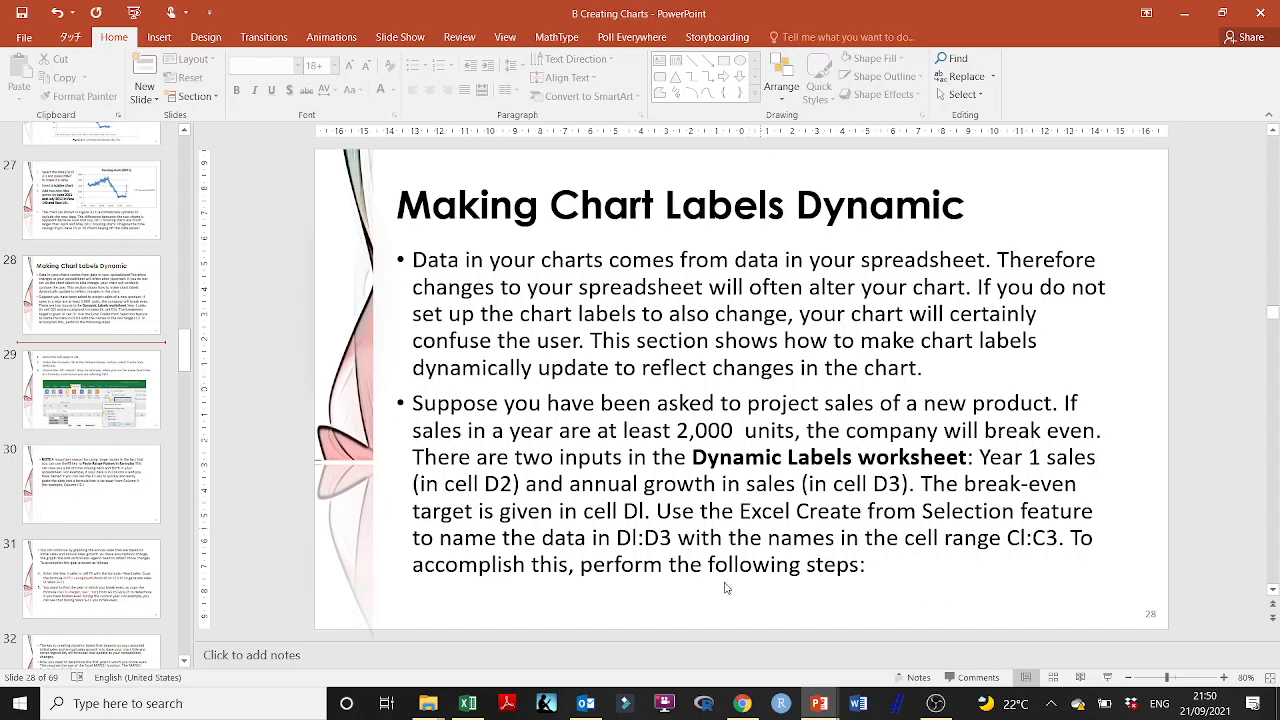
{"action": "left_click", "coordinate": [468, 703]}
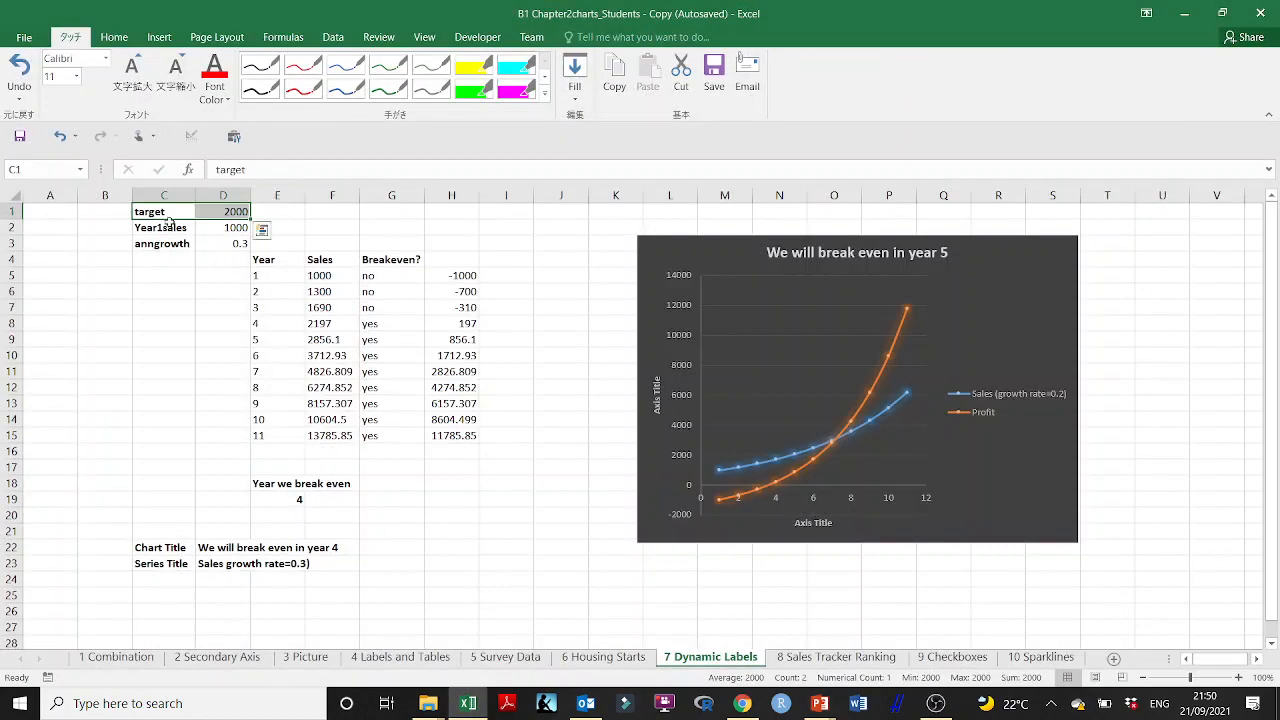
{"action": "left_click", "coordinate": [168, 224]}
{"action": "left_click_drag", "start_coordinate": [166, 211], "coordinate": [218, 205]}
{"action": "left_click", "coordinate": [1184, 13]}
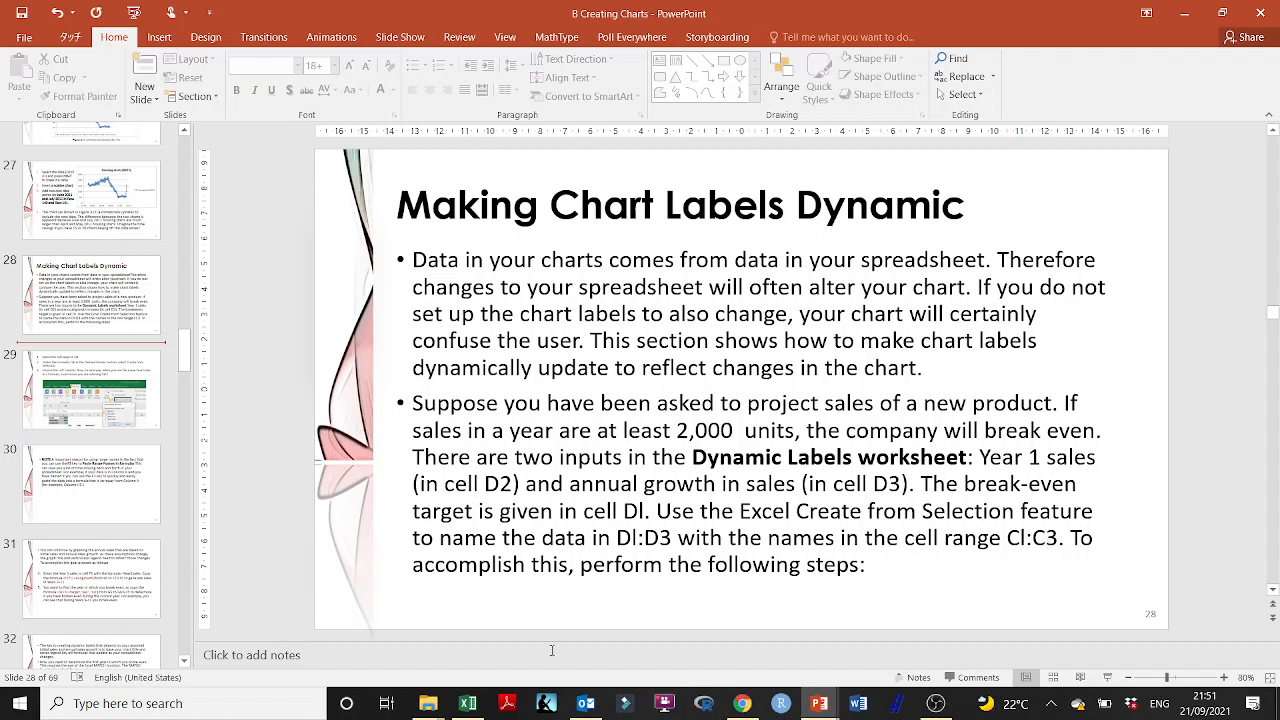
Step: Read slide 29 on Create from Selection, switch to Excel and check the range C1:D3 and the name of cell D1
{"action": "left_click", "coordinate": [115, 344]}
{"action": "left_click", "coordinate": [110, 386]}
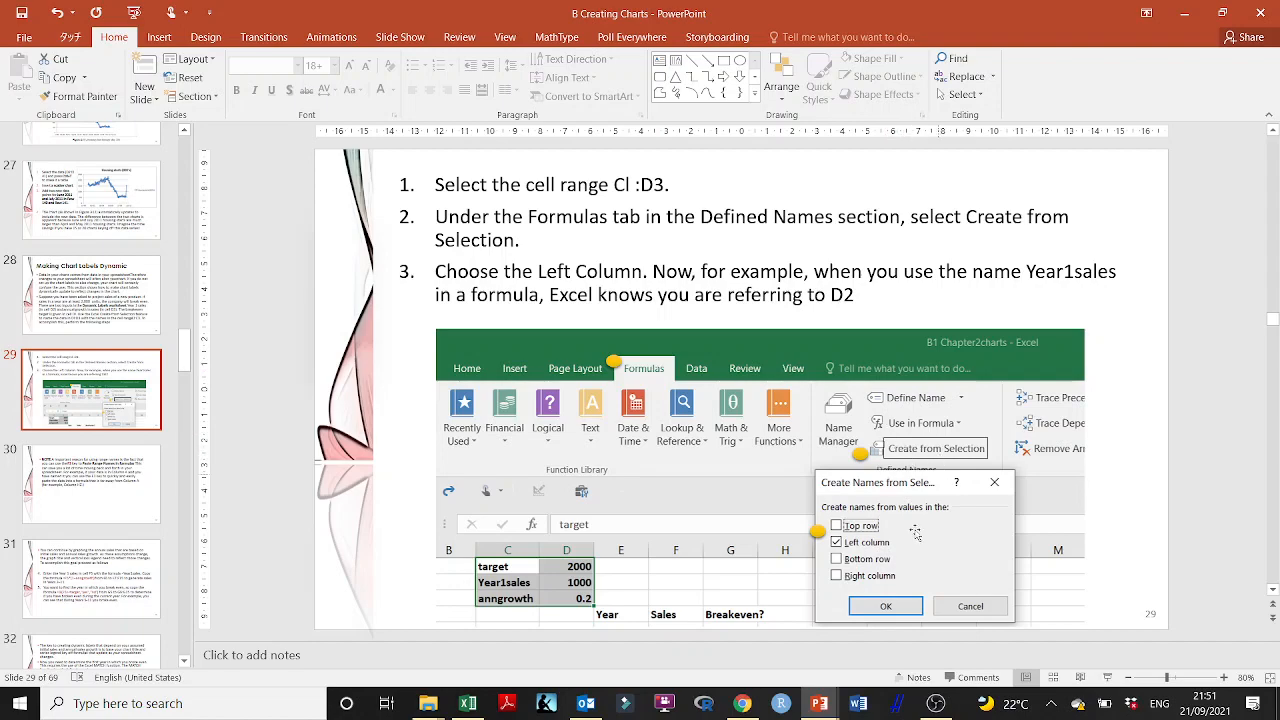
{"action": "left_click", "coordinate": [467, 704]}
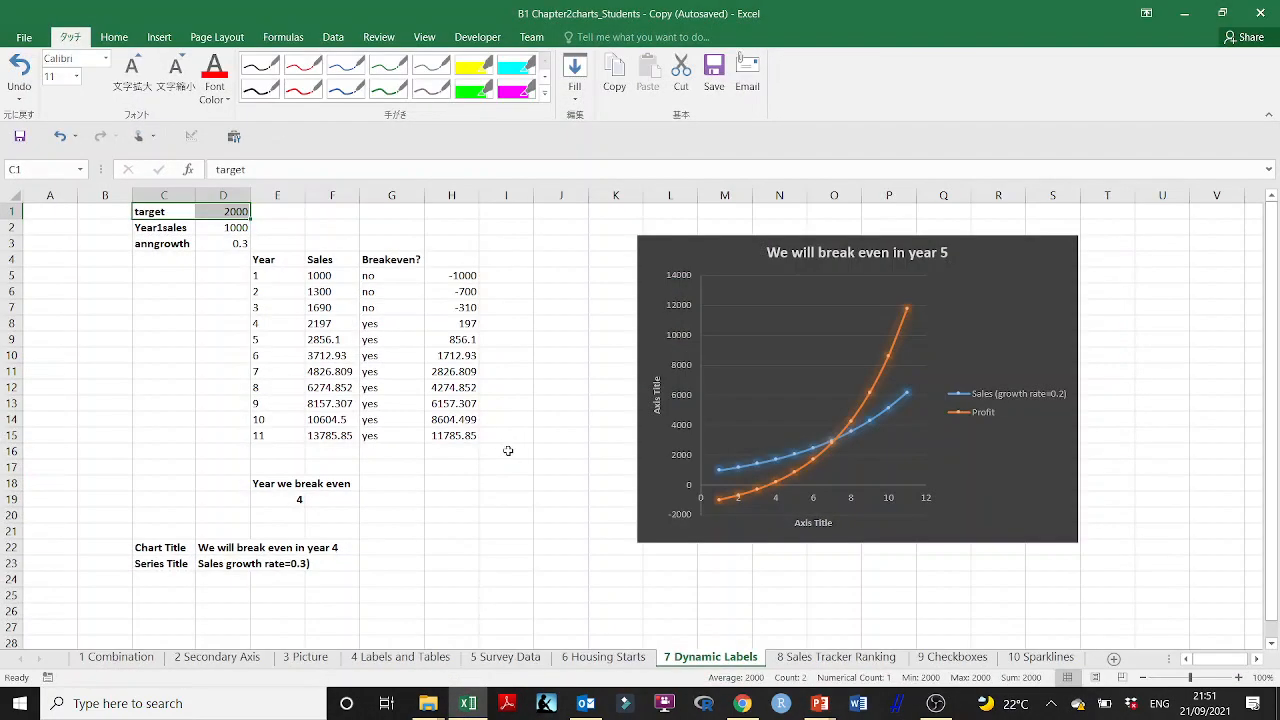
{"action": "left_click", "coordinate": [170, 215]}
{"action": "left_click_drag", "start_coordinate": [170, 215], "coordinate": [190, 237]}
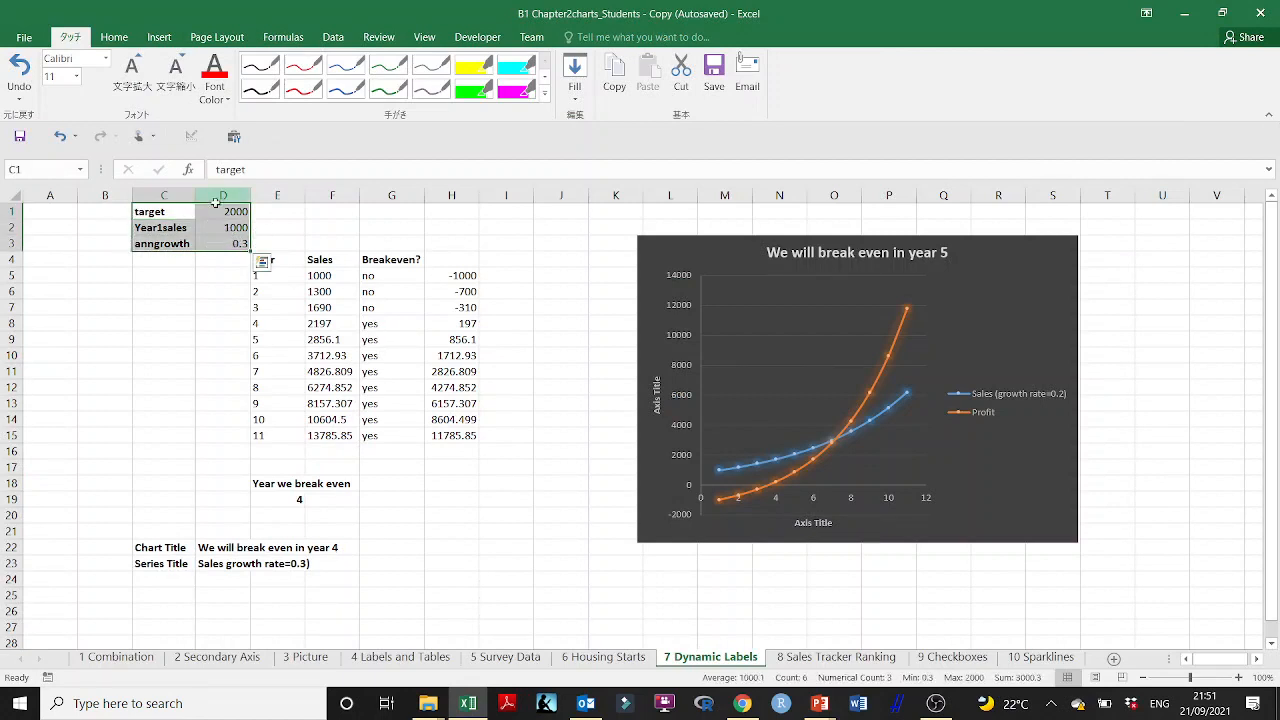
{"action": "left_click", "coordinate": [228, 214]}
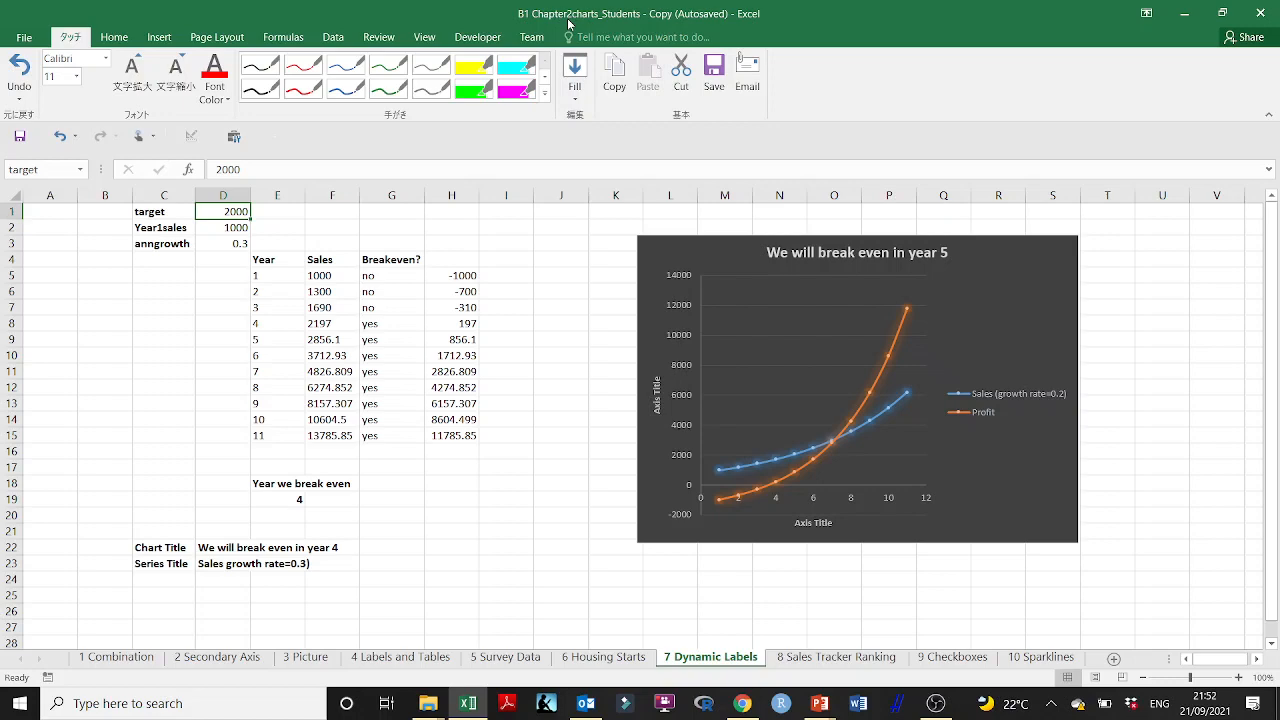
Step: Copy C1:J25 from the 7 Dynamic Labels sheet and paste it at C1 of a new worksheet
{"action": "left_click", "coordinate": [827, 661]}
{"action": "left_click", "coordinate": [740, 660]}
{"action": "left_click_drag", "start_coordinate": [150, 212], "coordinate": [538, 598]}
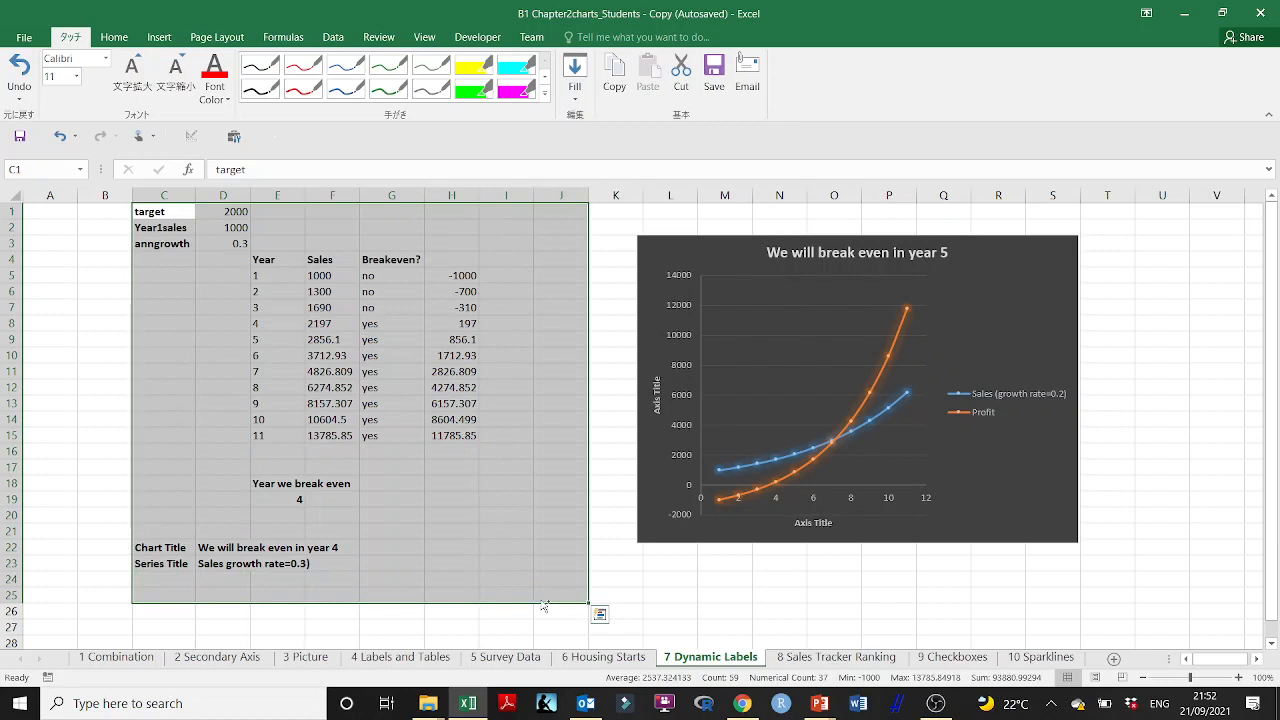
{"action": "key", "text": "ctrl+c"}
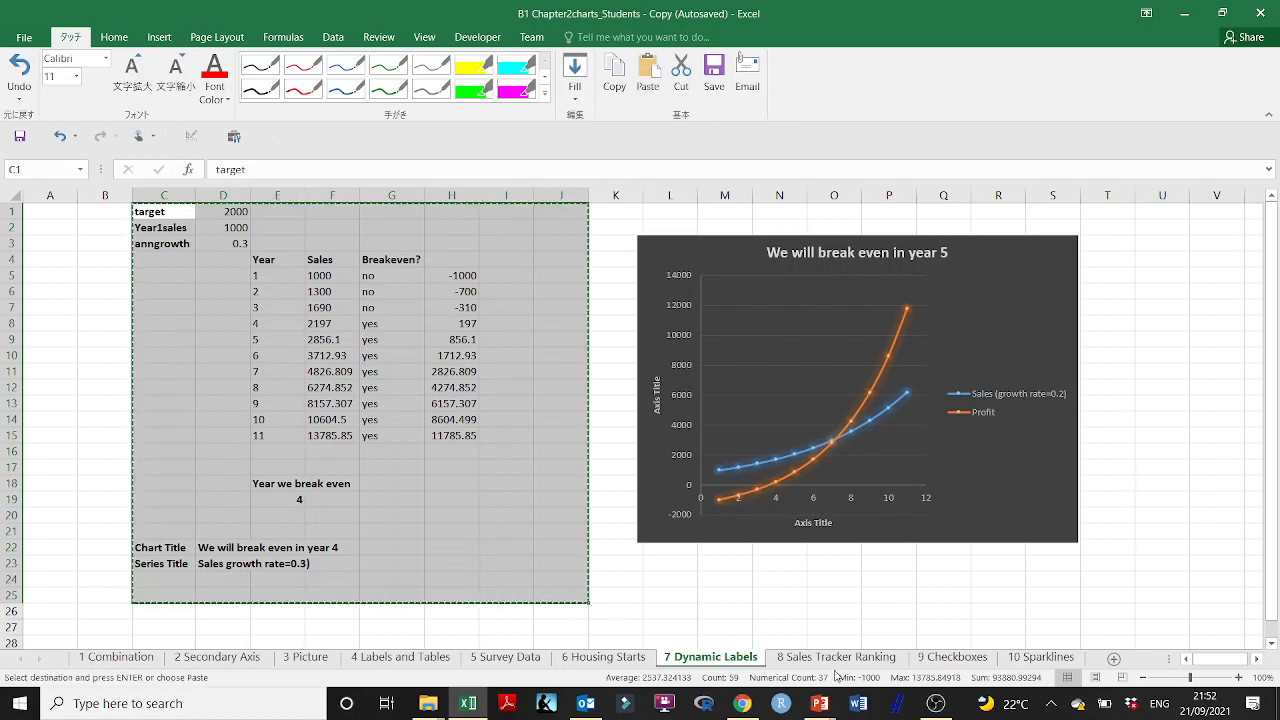
{"action": "left_click", "coordinate": [1112, 659]}
{"action": "left_click", "coordinate": [177, 208]}
{"action": "key", "text": "ctrl+v"}
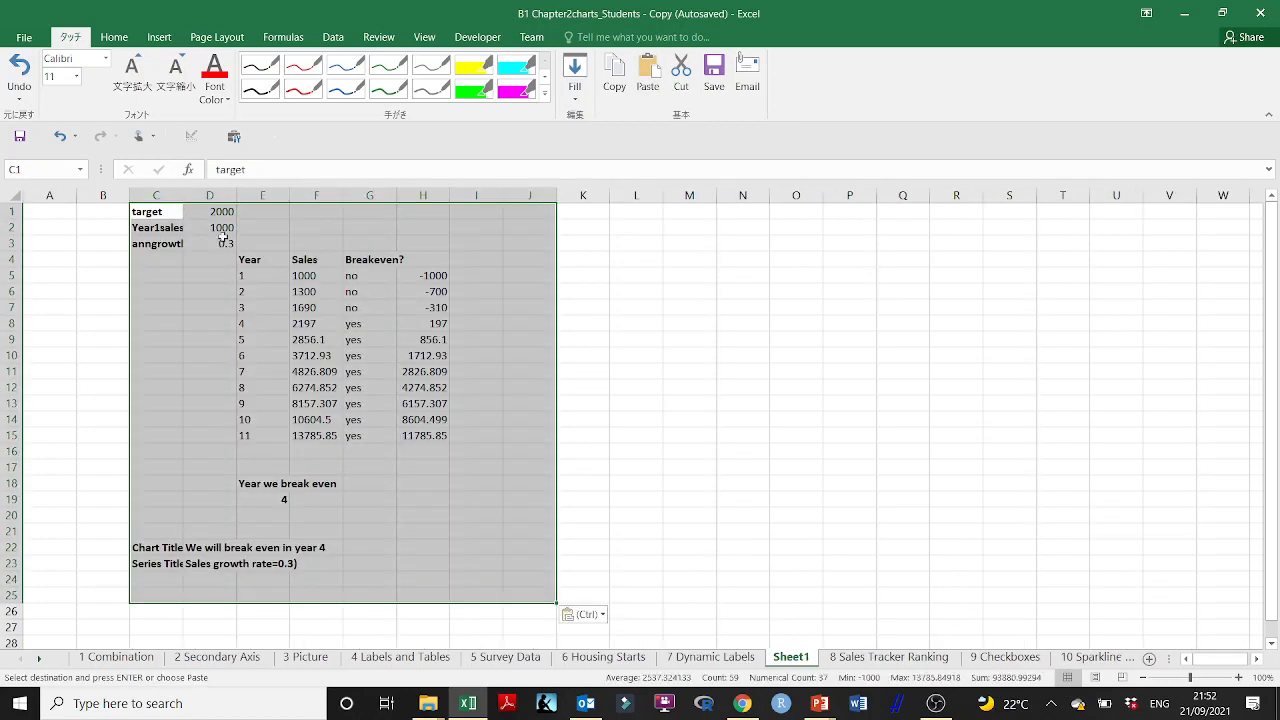
Step: Check cells H11 and D1 in the pasted copy, return to 7 Dynamic Labels and clear the copy selection
{"action": "left_click", "coordinate": [420, 372]}
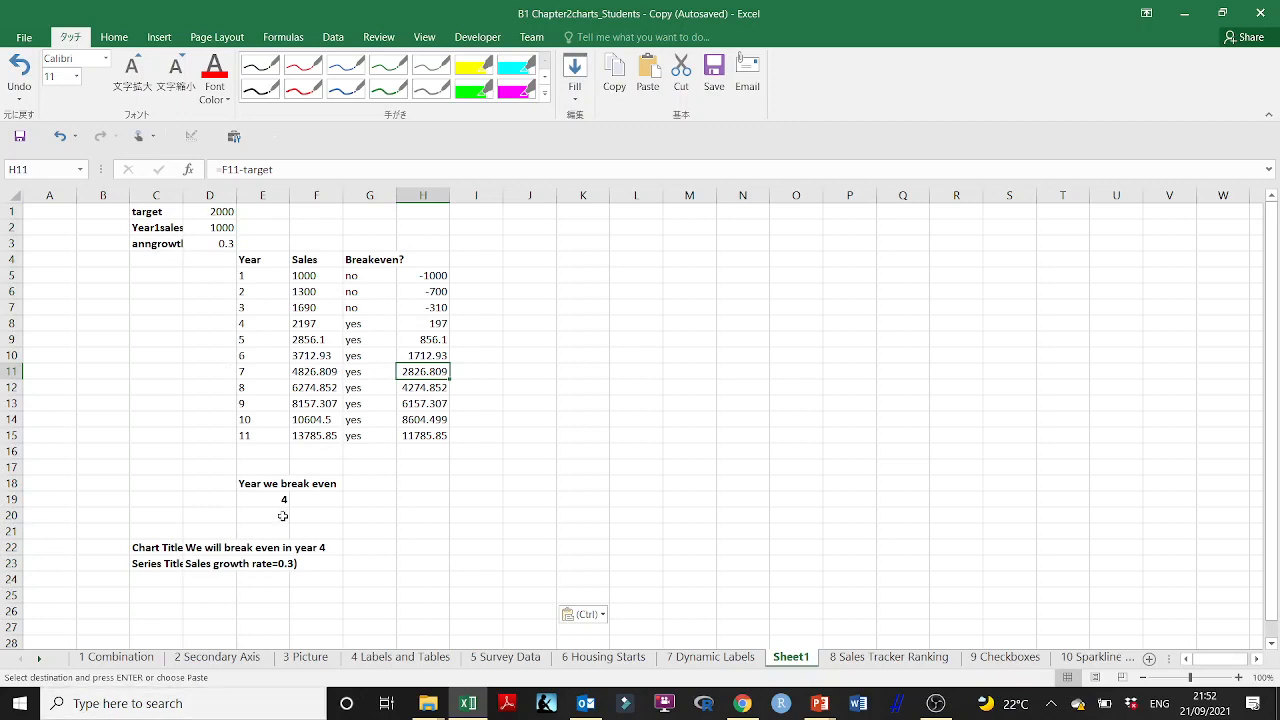
{"action": "left_click", "coordinate": [200, 213]}
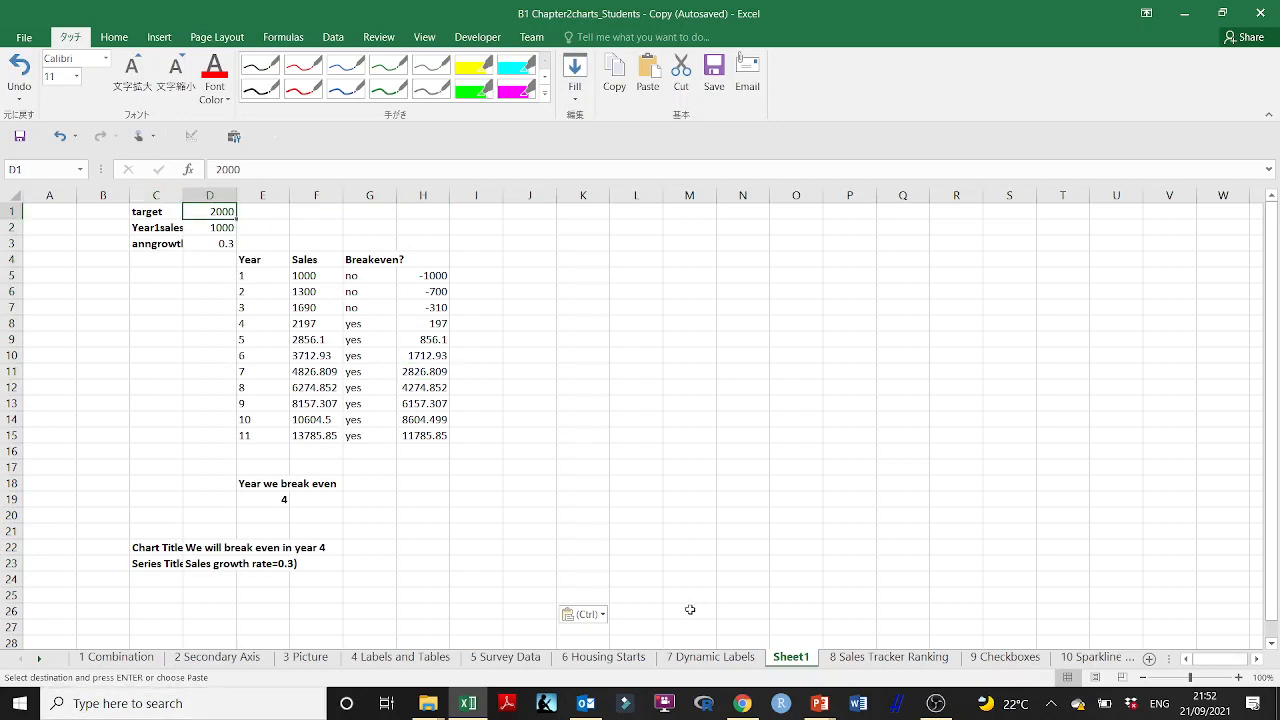
{"action": "left_click", "coordinate": [692, 659]}
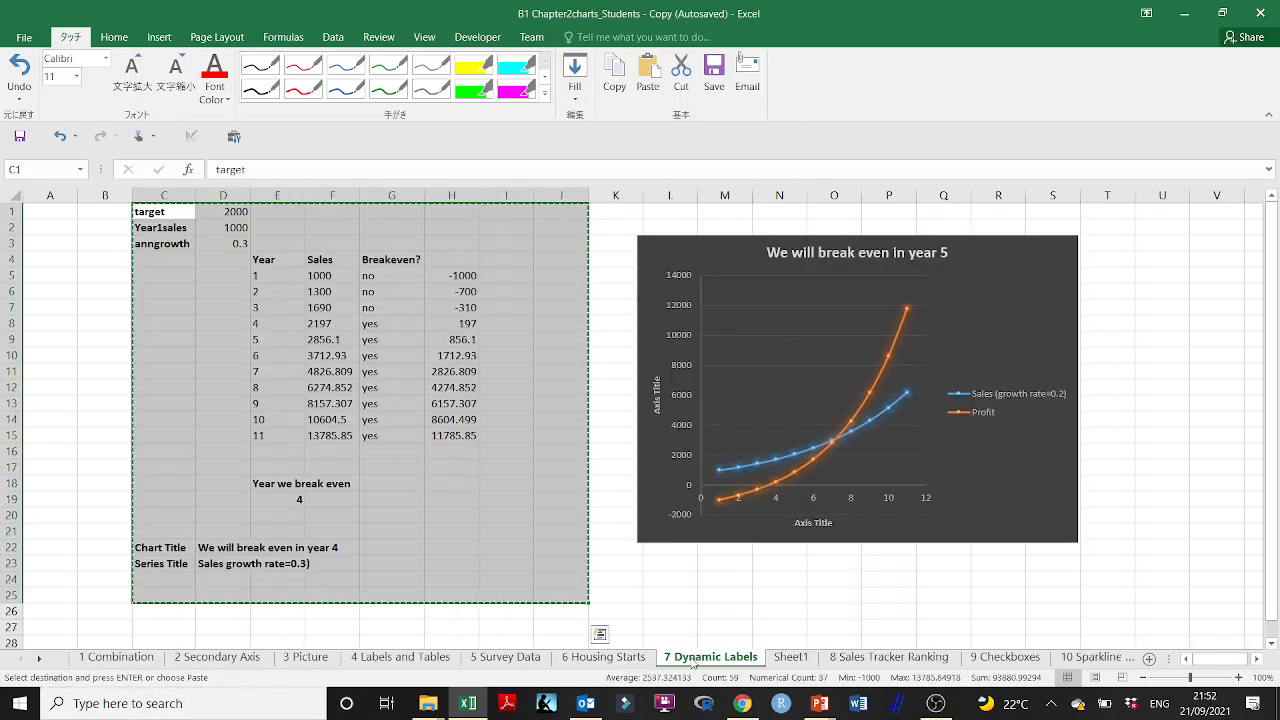
{"action": "left_click", "coordinate": [487, 503]}
{"action": "key", "text": "Escape"}
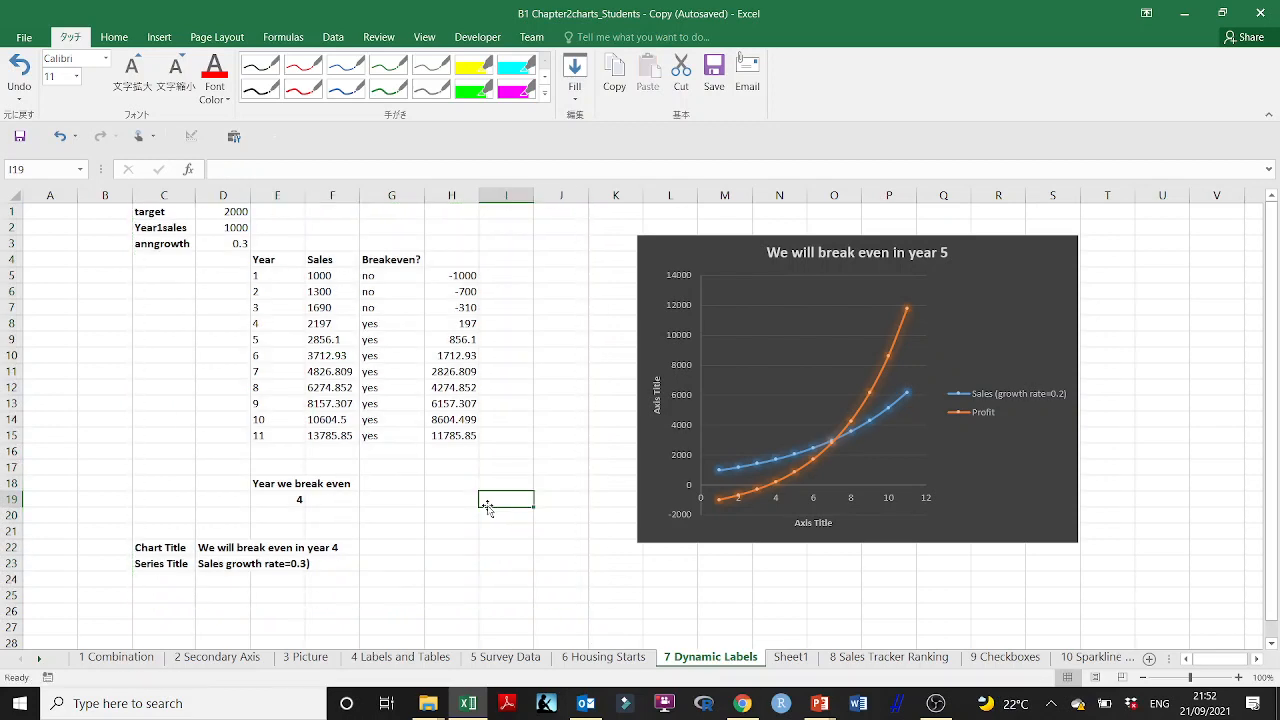
Step: Delete the defined name anngrowth from the workbook using the Name Manager
{"action": "left_click_drag", "start_coordinate": [178, 213], "coordinate": [242, 244]}
{"action": "left_click", "coordinate": [283, 37]}
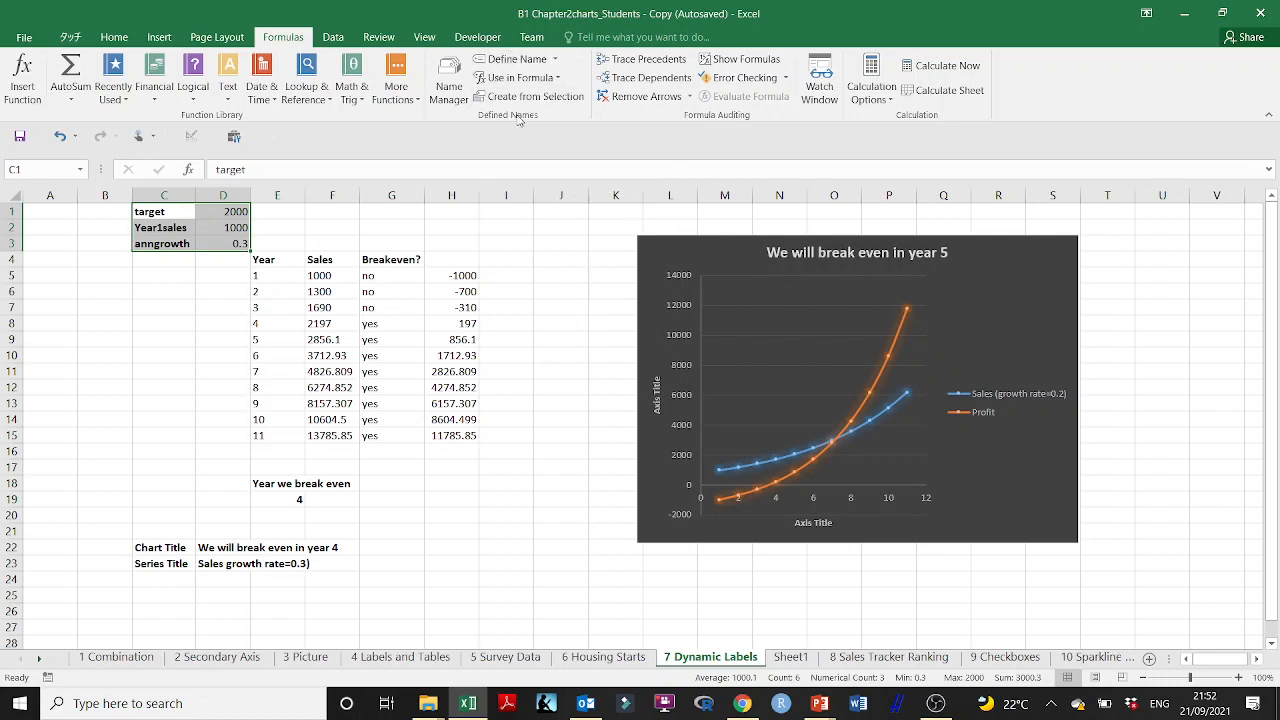
{"action": "left_click", "coordinate": [558, 78]}
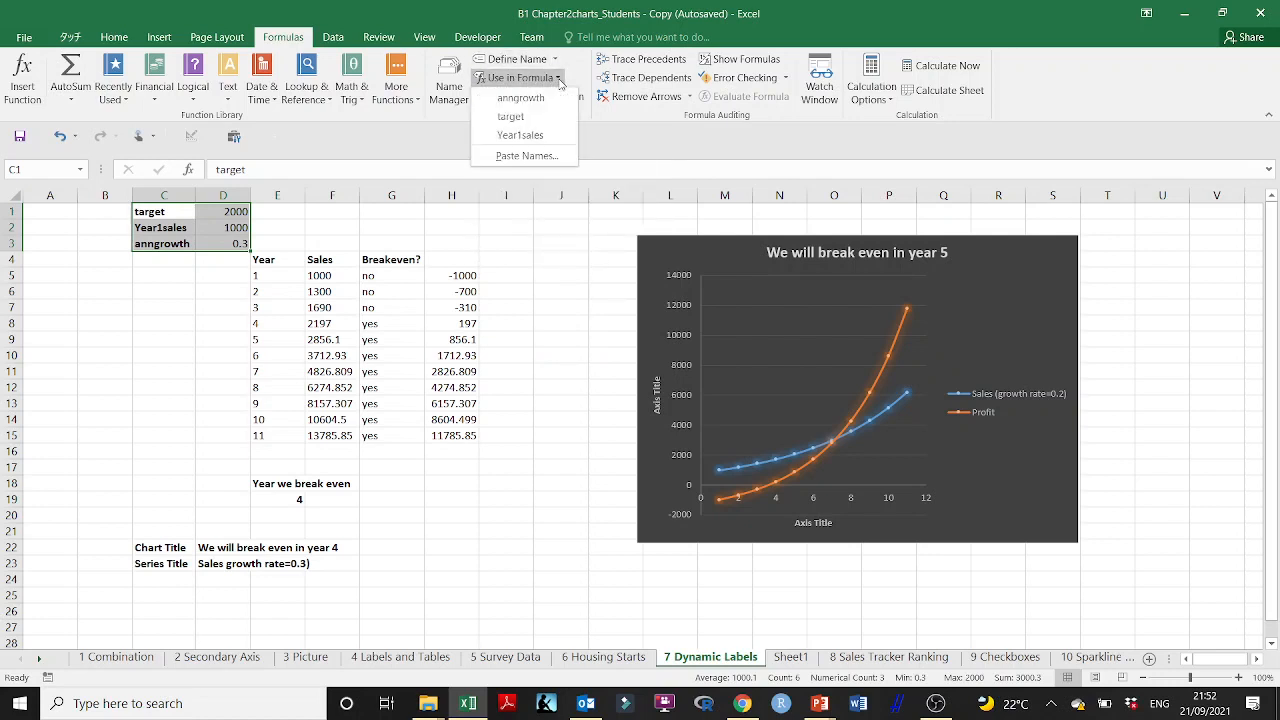
{"action": "left_click", "coordinate": [558, 62]}
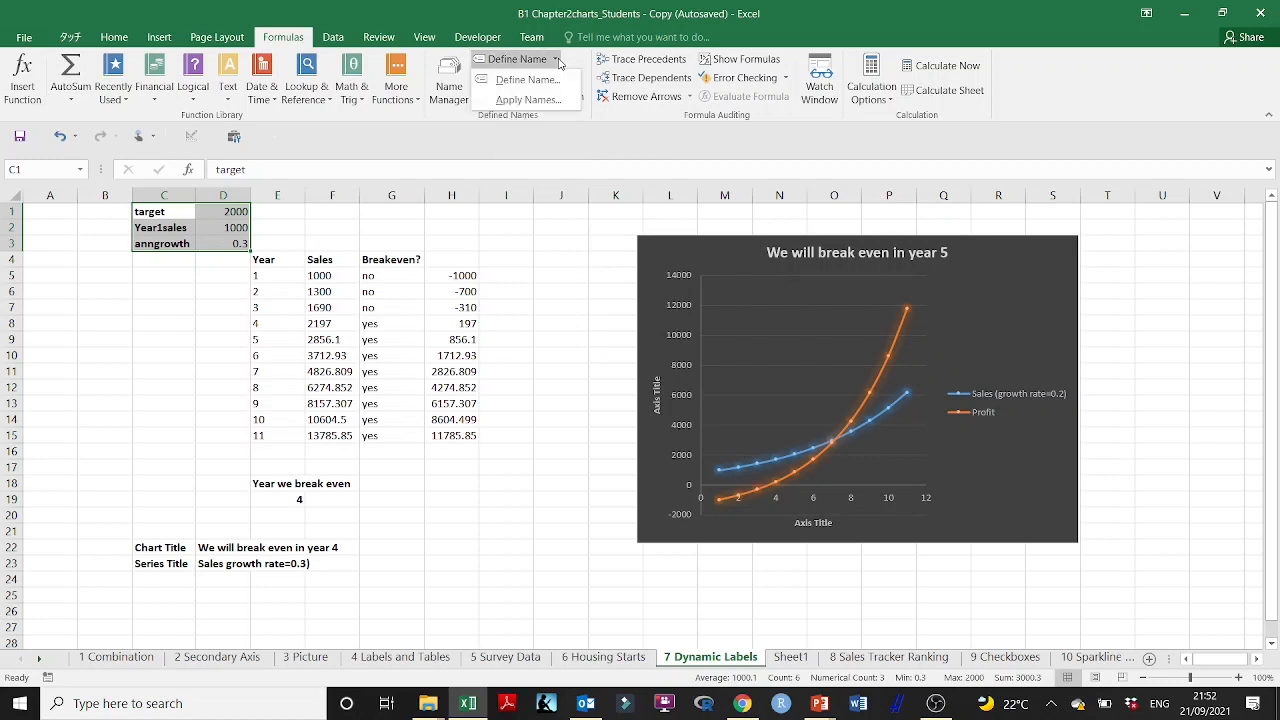
{"action": "left_click", "coordinate": [558, 62]}
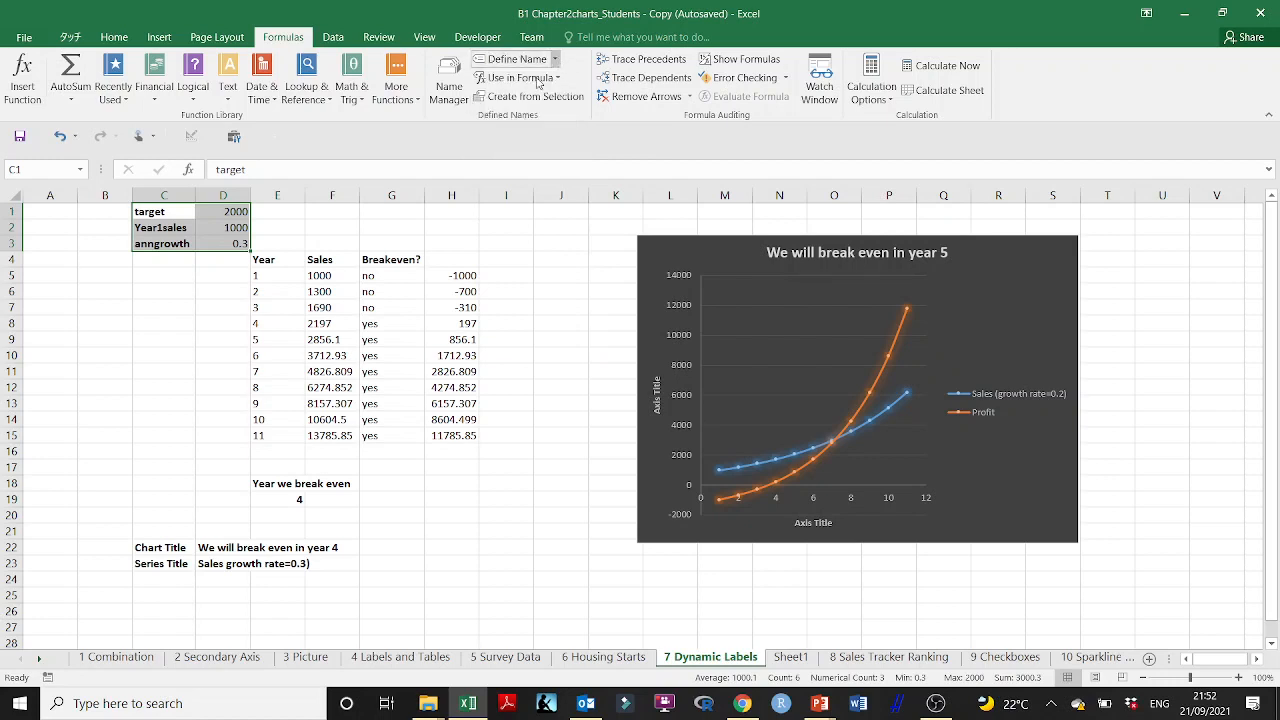
{"action": "left_click", "coordinate": [449, 80]}
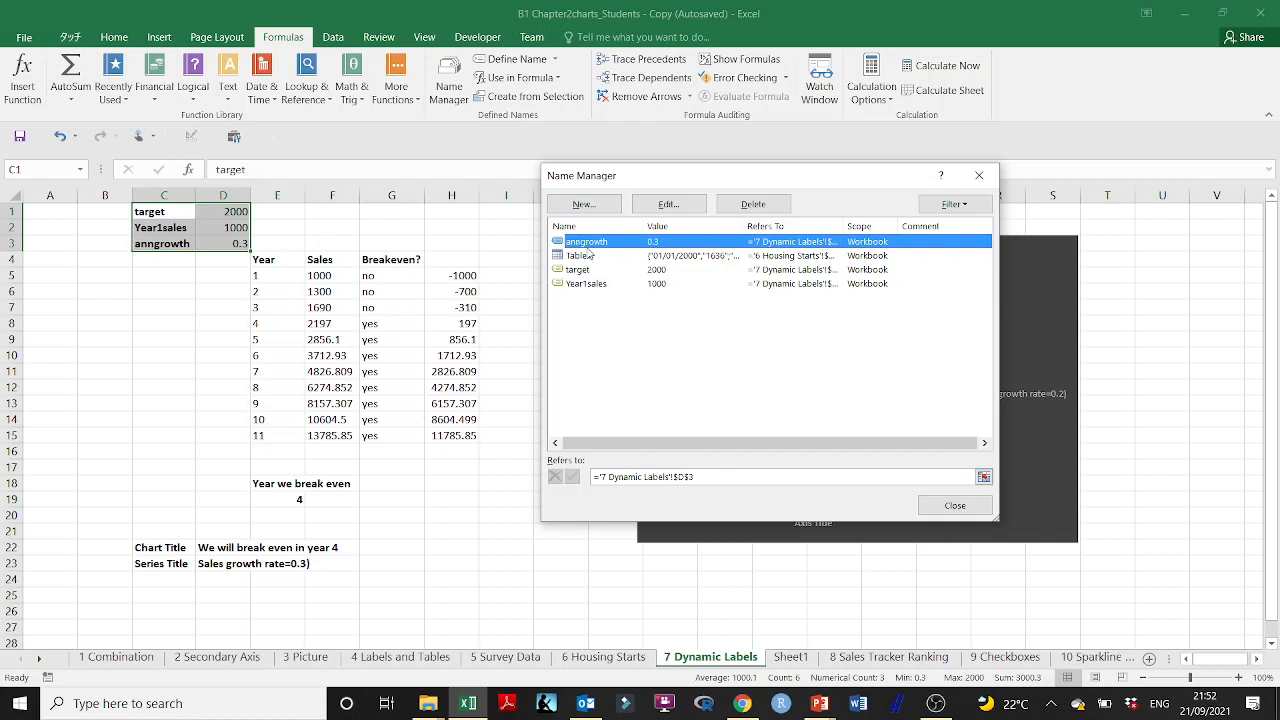
{"action": "left_click", "coordinate": [784, 206]}
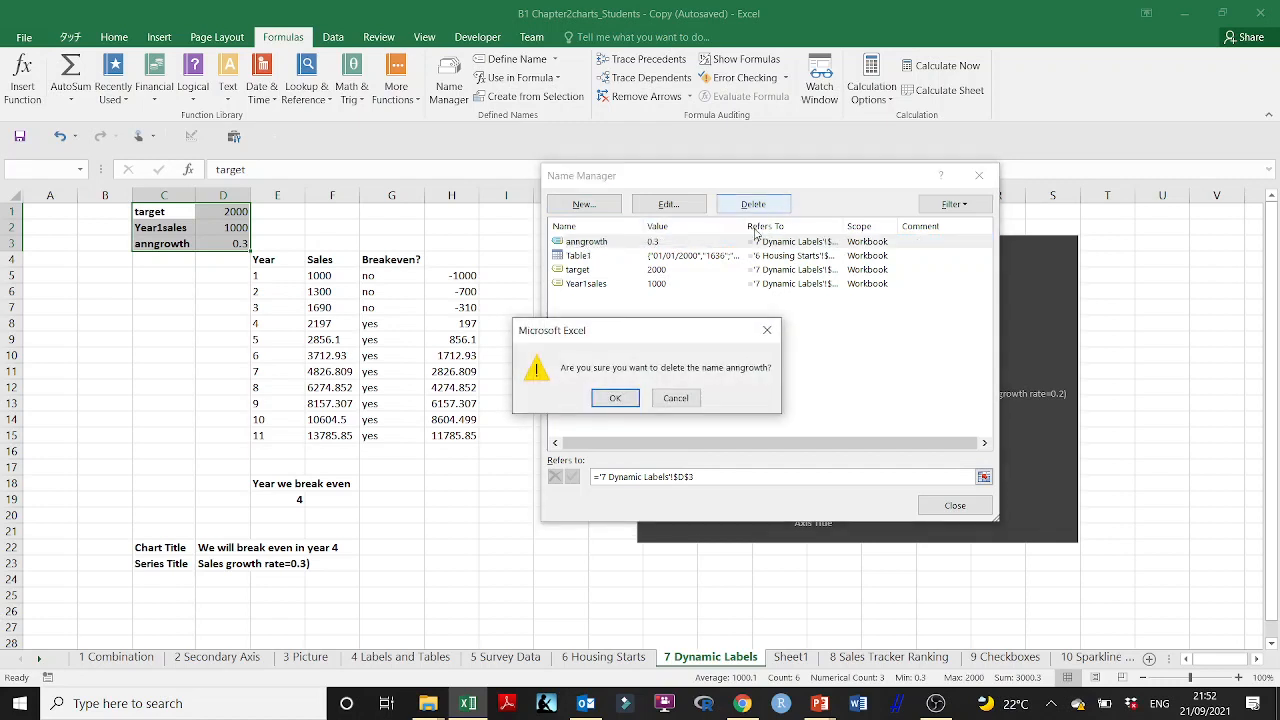
{"action": "left_click", "coordinate": [615, 398]}
Step: Delete the defined names target and Year1sales, keeping Table1, and close the Name Manager
{"action": "left_click", "coordinate": [623, 246]}
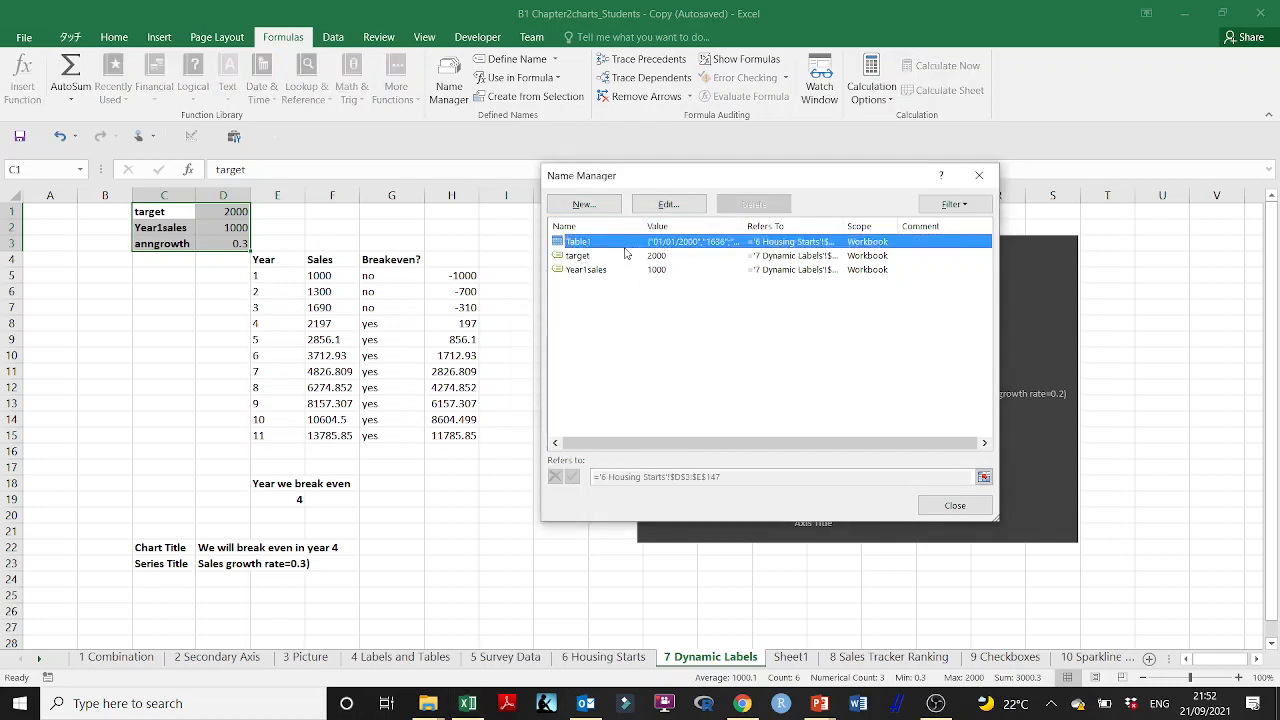
{"action": "left_click", "coordinate": [588, 258]}
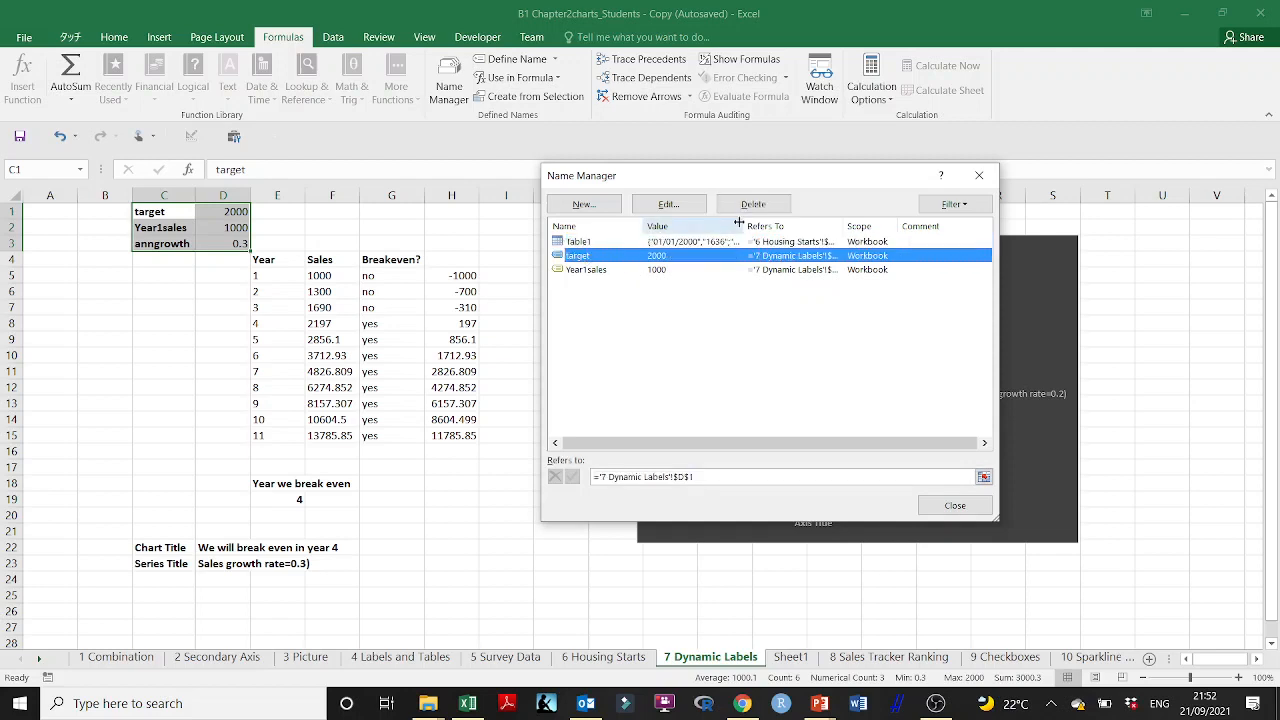
{"action": "left_click", "coordinate": [753, 204]}
{"action": "left_click", "coordinate": [609, 398]}
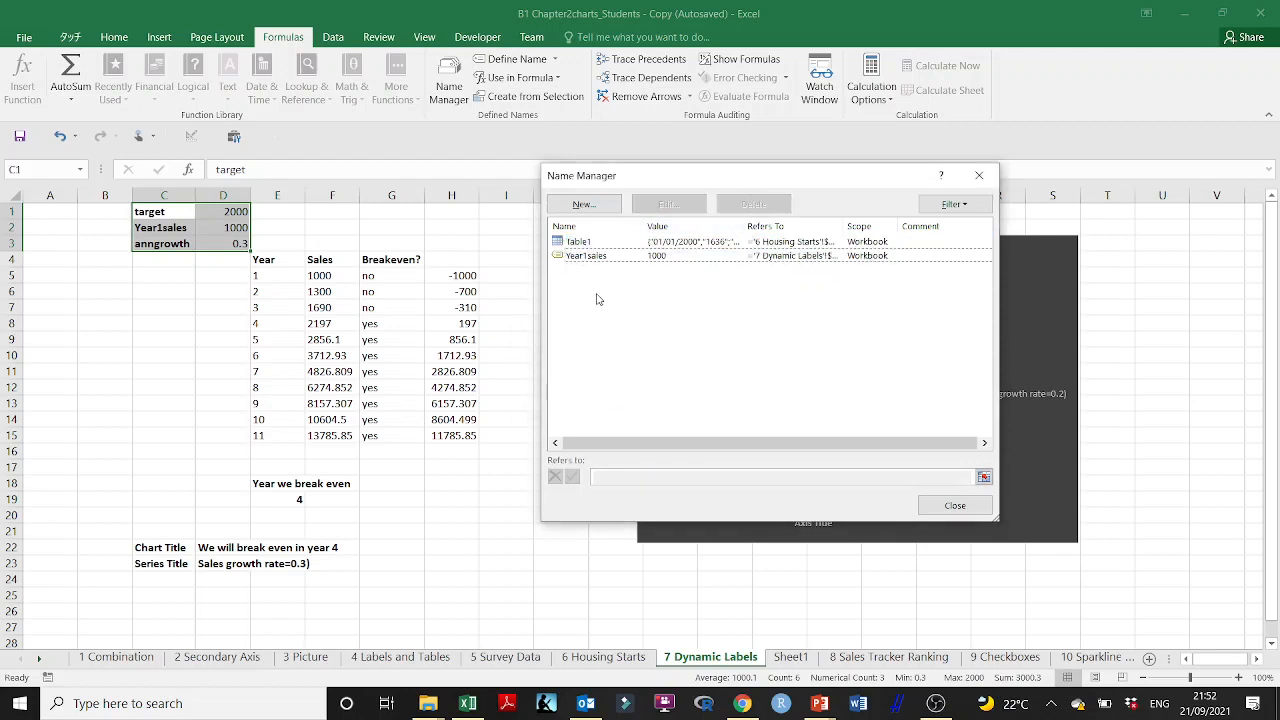
{"action": "left_click", "coordinate": [592, 256]}
{"action": "left_click", "coordinate": [753, 204]}
{"action": "left_click", "coordinate": [609, 398]}
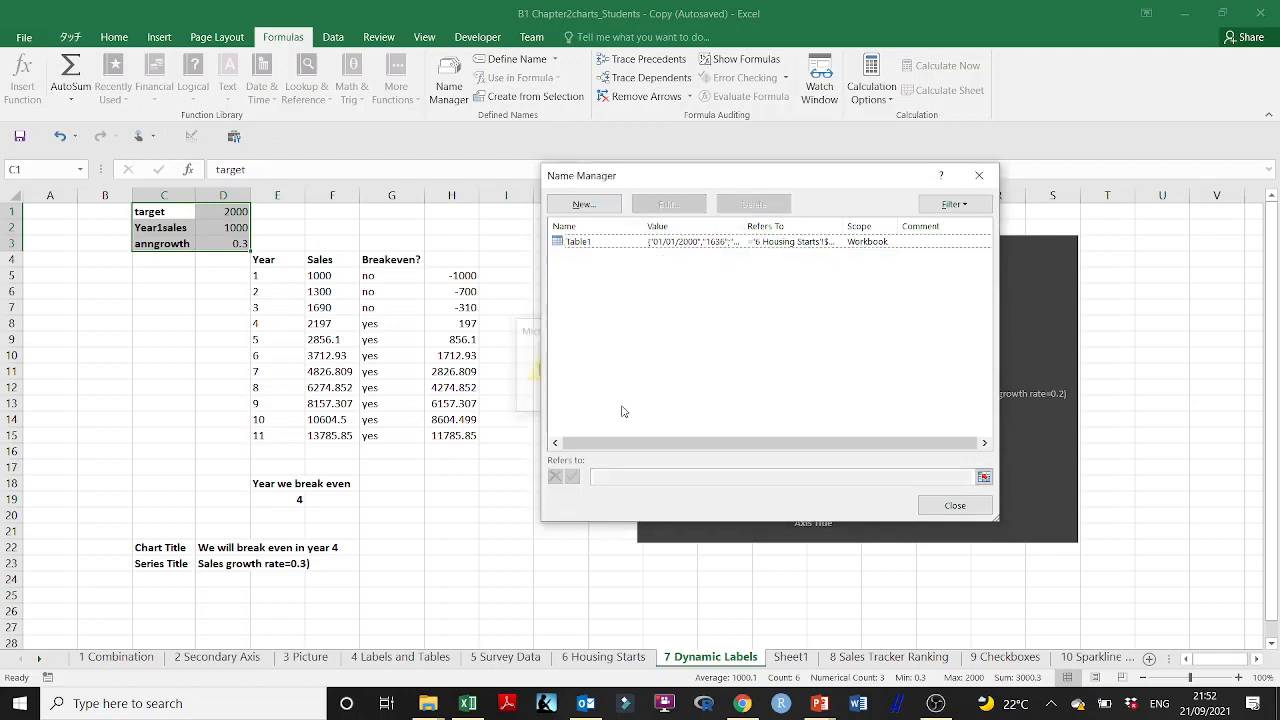
{"action": "left_click", "coordinate": [979, 175]}
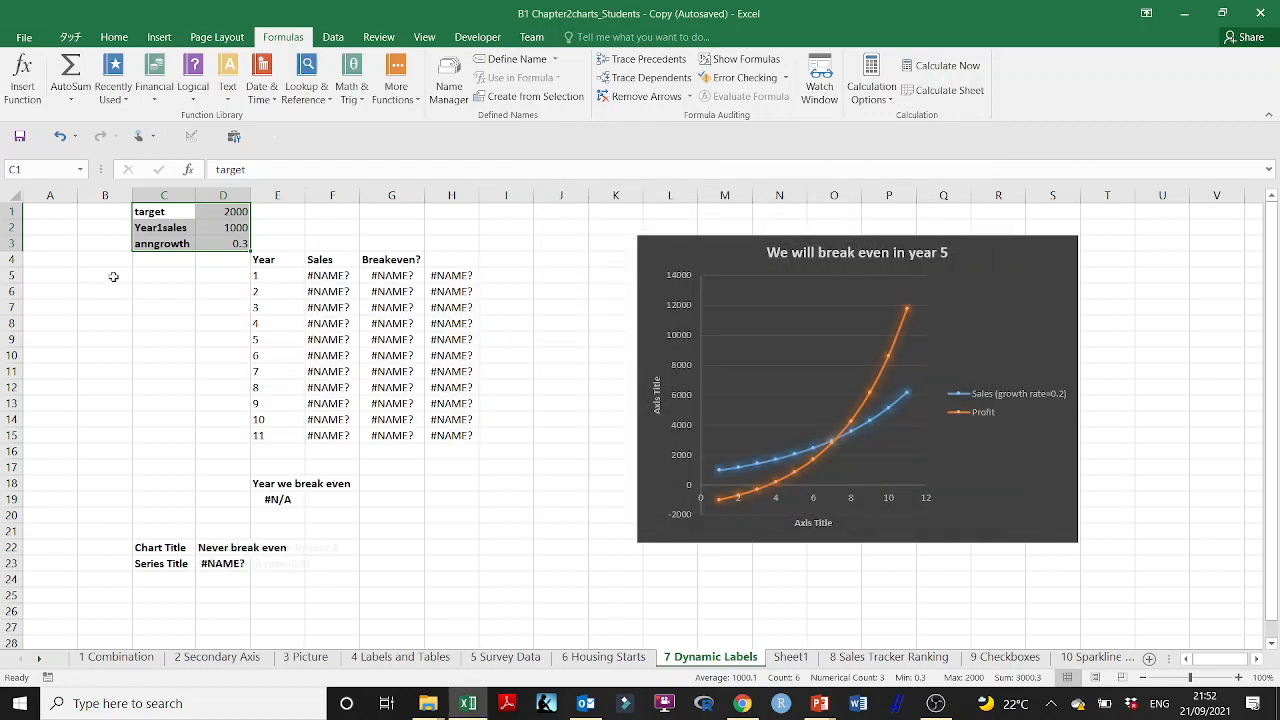
Step: Check what name cell D1 has on 7 Dynamic Labels, and check D1 and D2 on Sheet1
{"action": "left_click", "coordinate": [233, 212]}
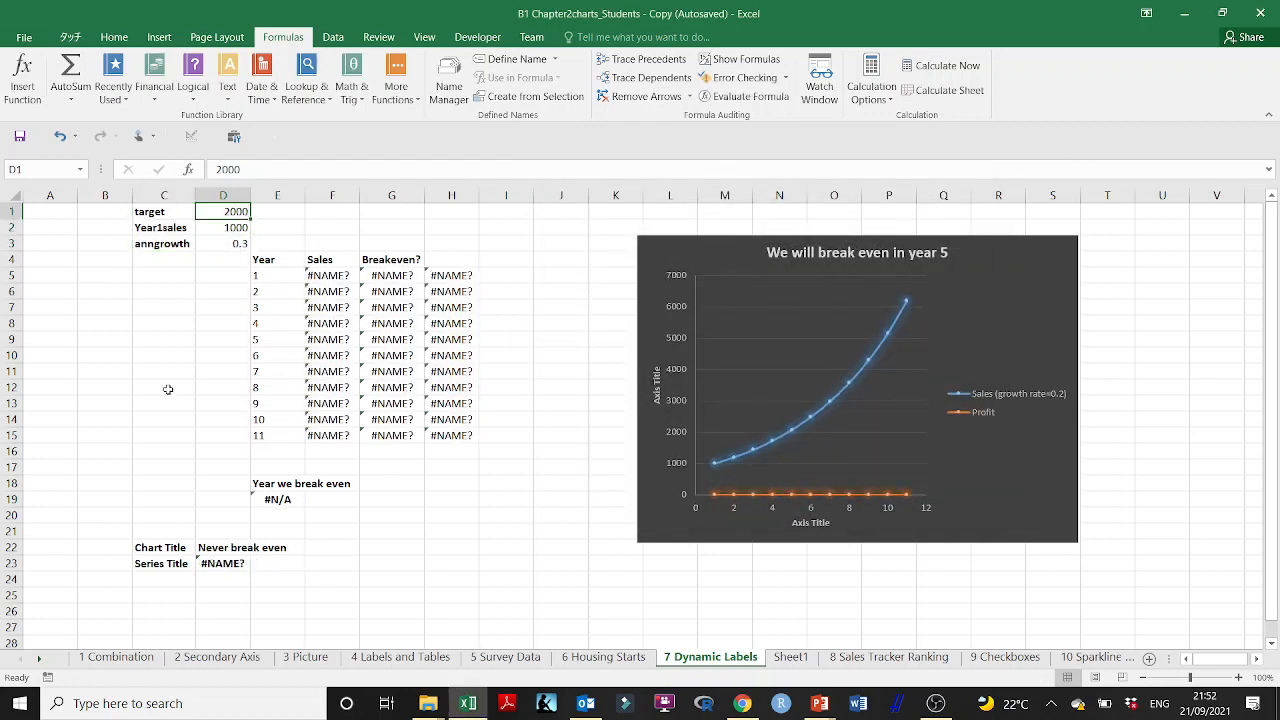
{"action": "left_click", "coordinate": [158, 214]}
{"action": "left_click", "coordinate": [223, 211]}
{"action": "left_click", "coordinate": [790, 657]}
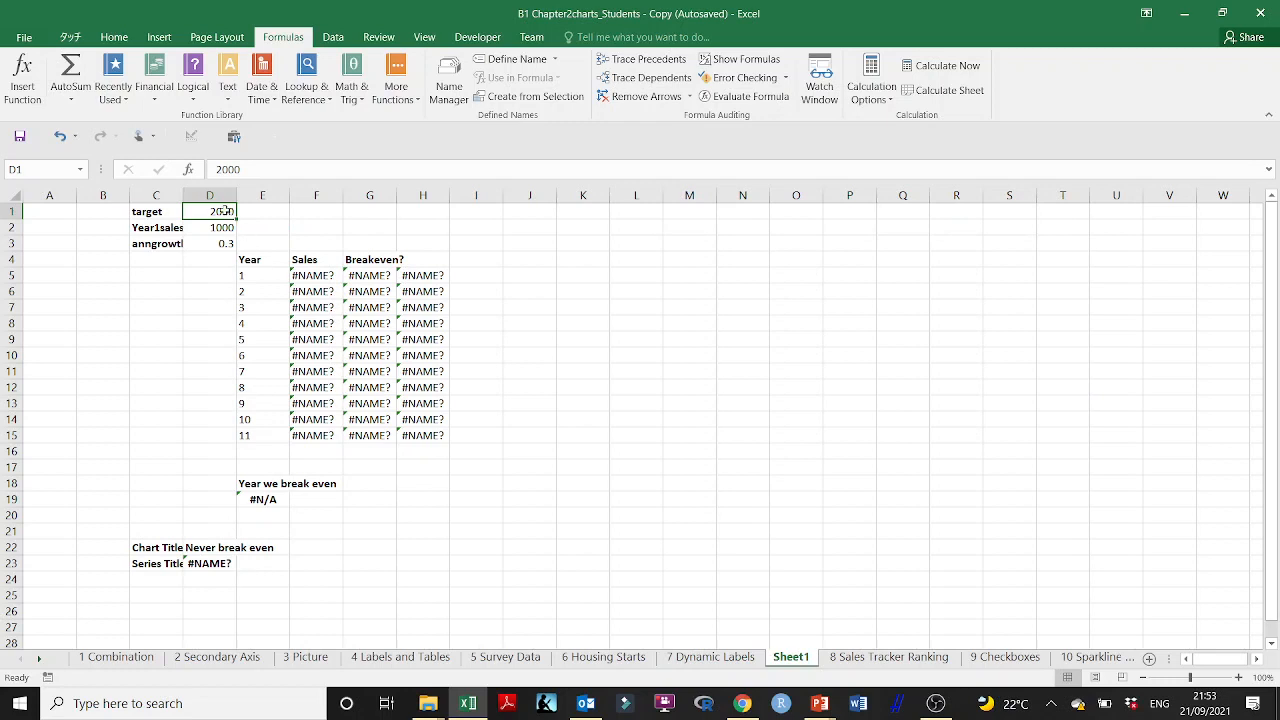
{"action": "left_click_drag", "start_coordinate": [160, 211], "coordinate": [217, 211]}
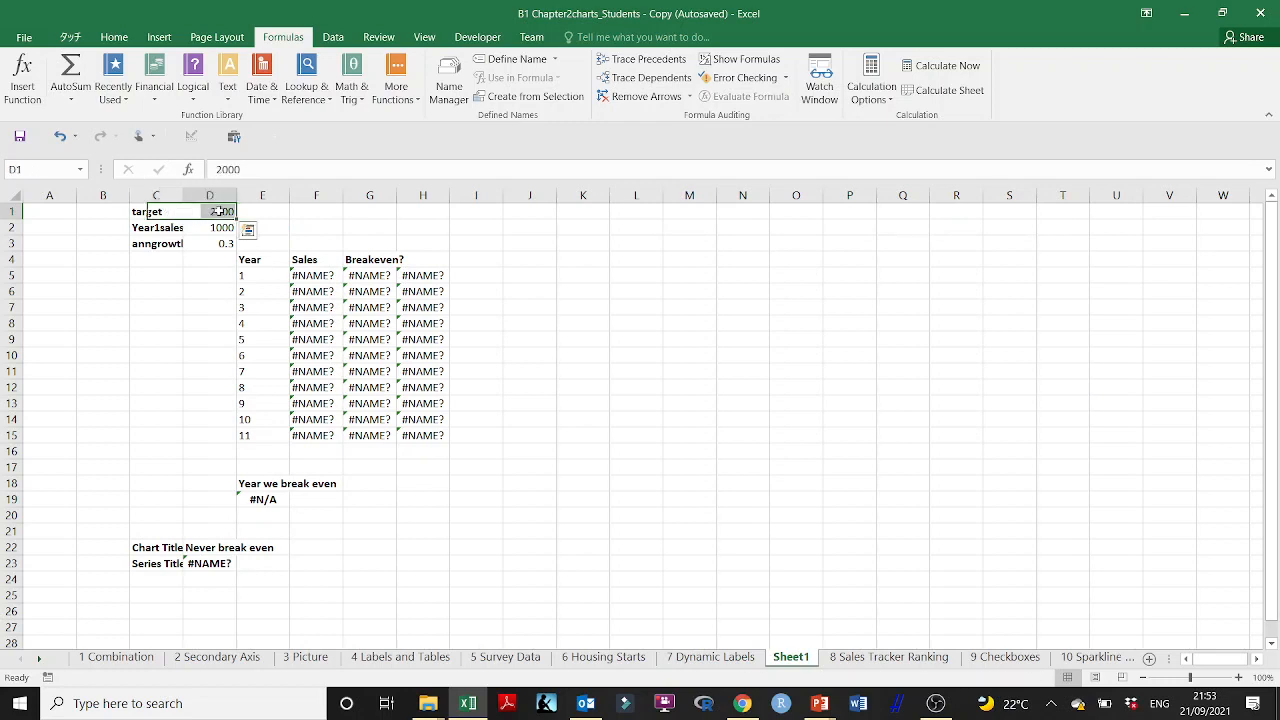
{"action": "left_click", "coordinate": [217, 211]}
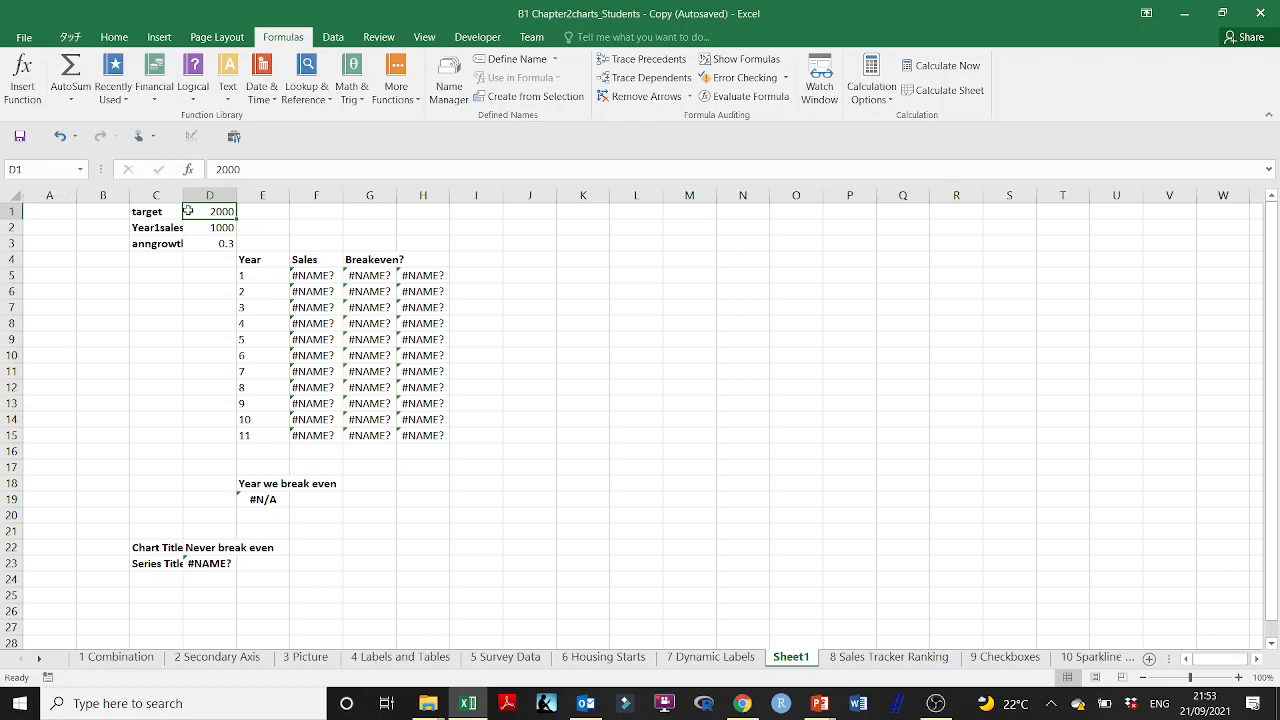
{"action": "key", "text": "Down"}
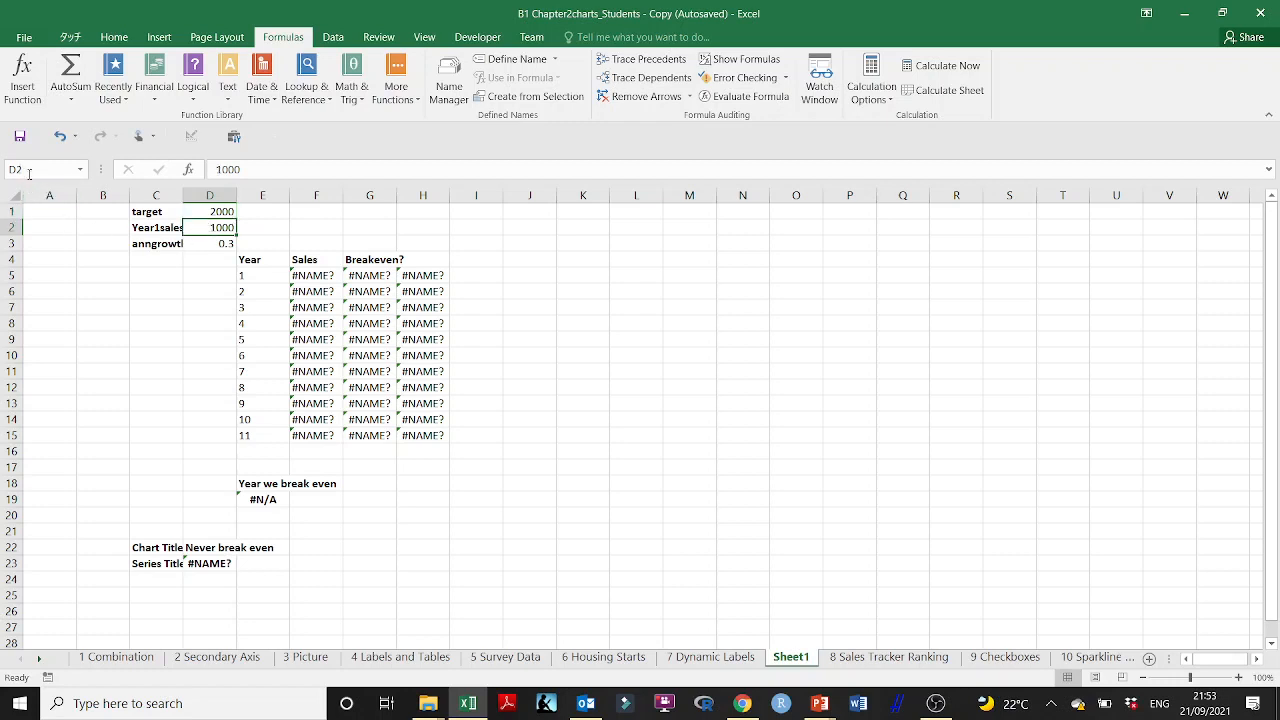
Step: Widen column C on Sheet1 and create names for C1:D3 from the left column
{"action": "left_click_drag", "start_coordinate": [181, 194], "coordinate": [231, 244]}
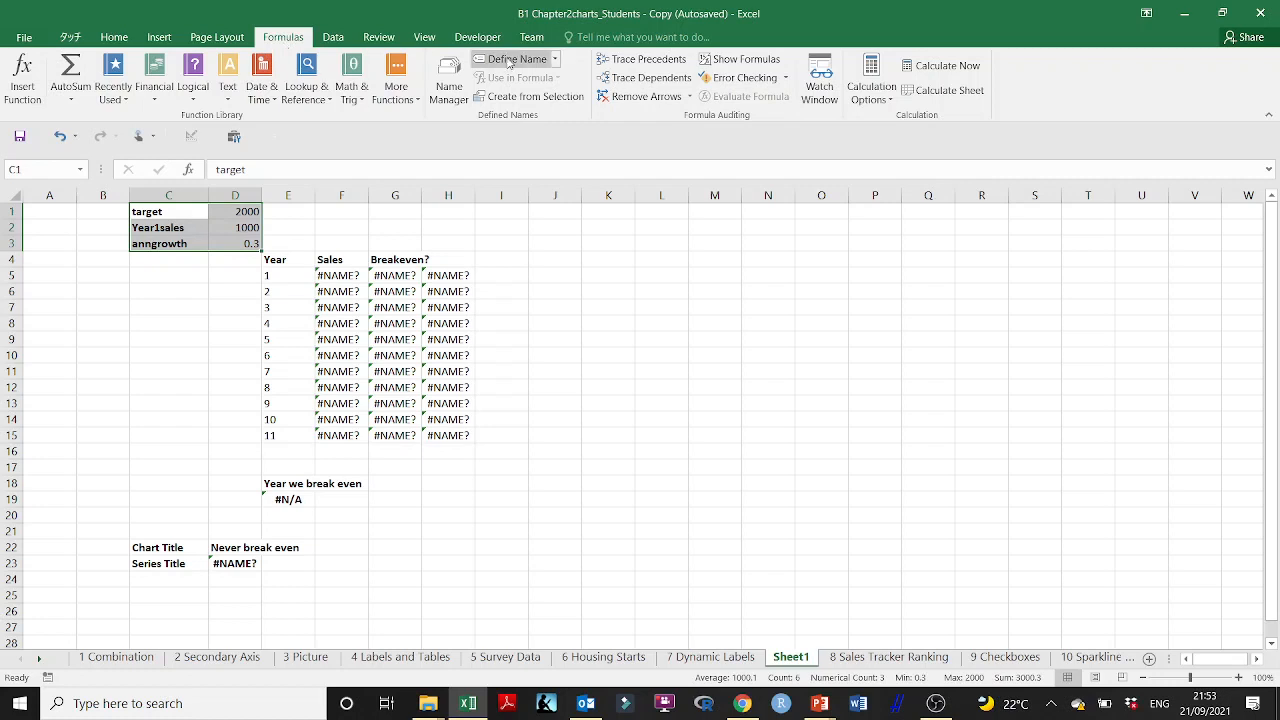
{"action": "left_click", "coordinate": [540, 101]}
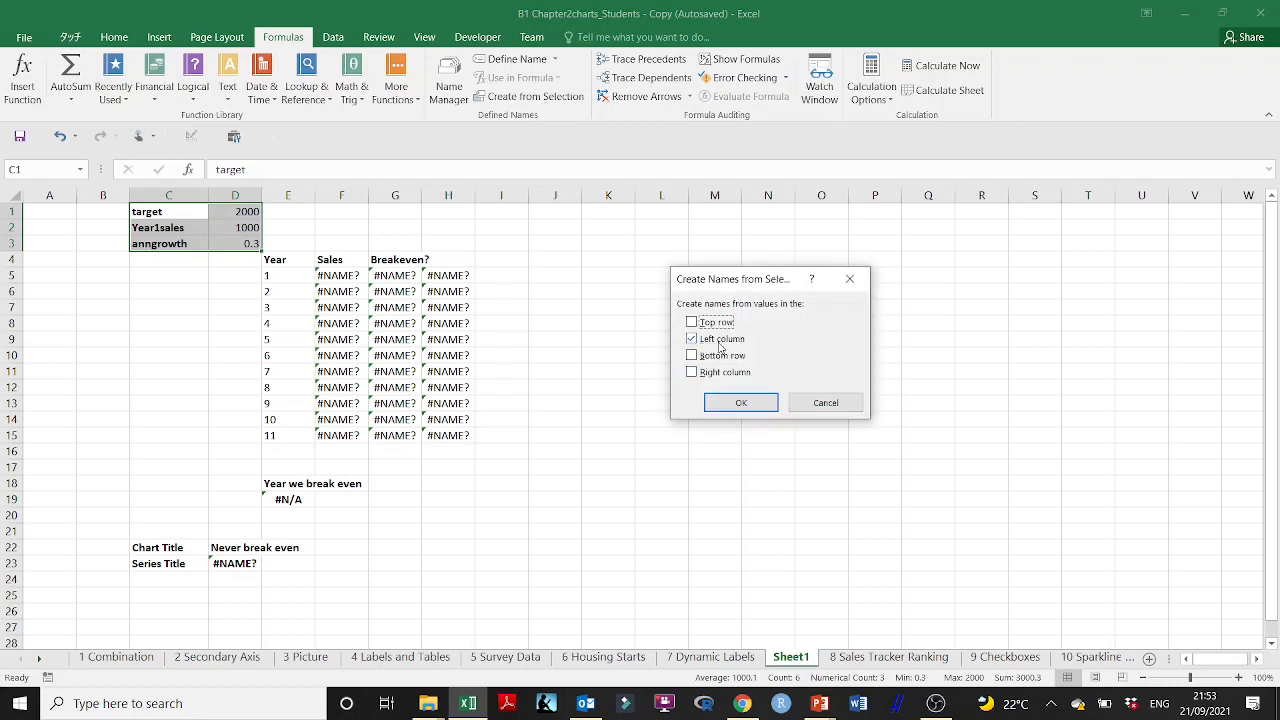
{"action": "left_click", "coordinate": [741, 403]}
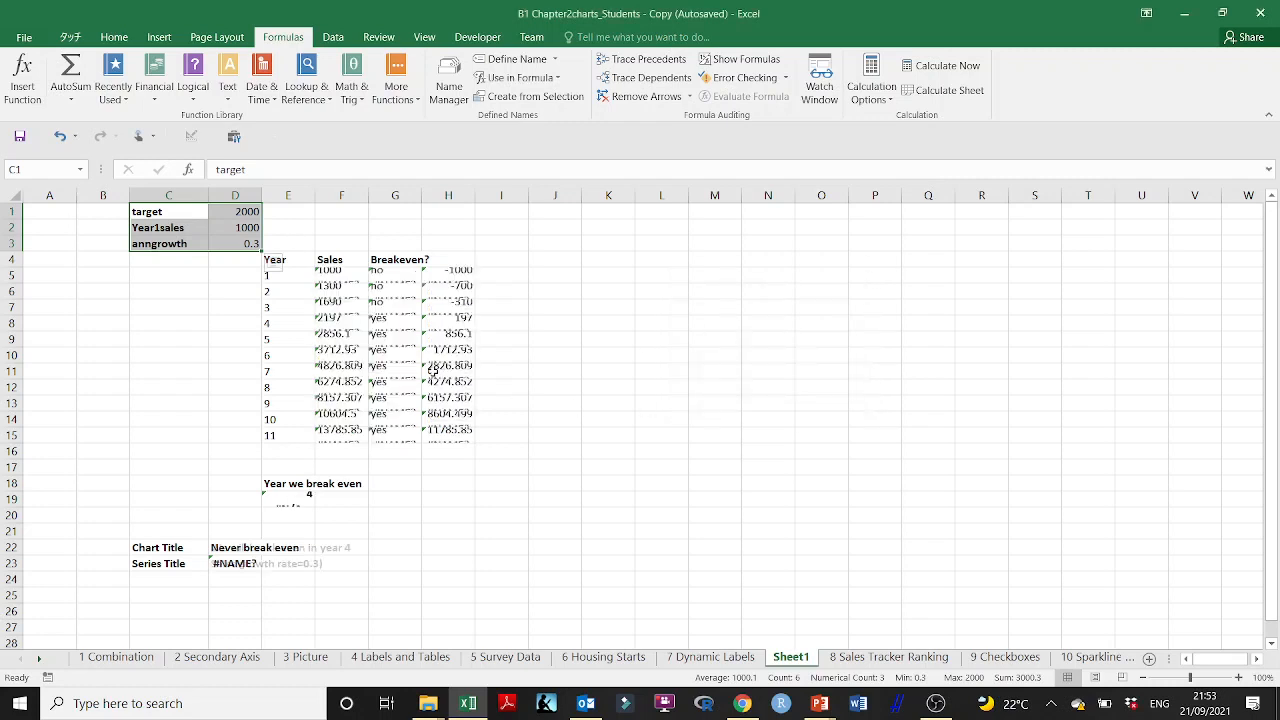
Step: Check the names assigned to cells D1, D2 and D3 on Sheet1
{"action": "left_click", "coordinate": [249, 211]}
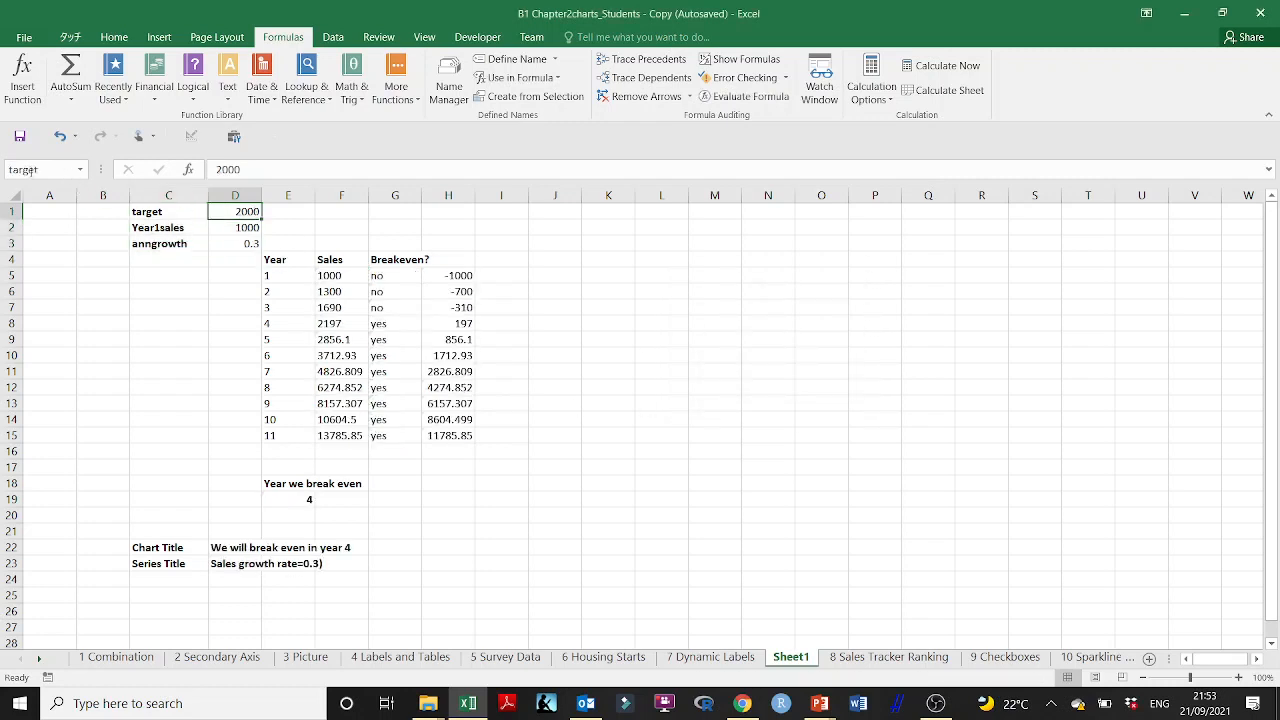
{"action": "left_click", "coordinate": [239, 228]}
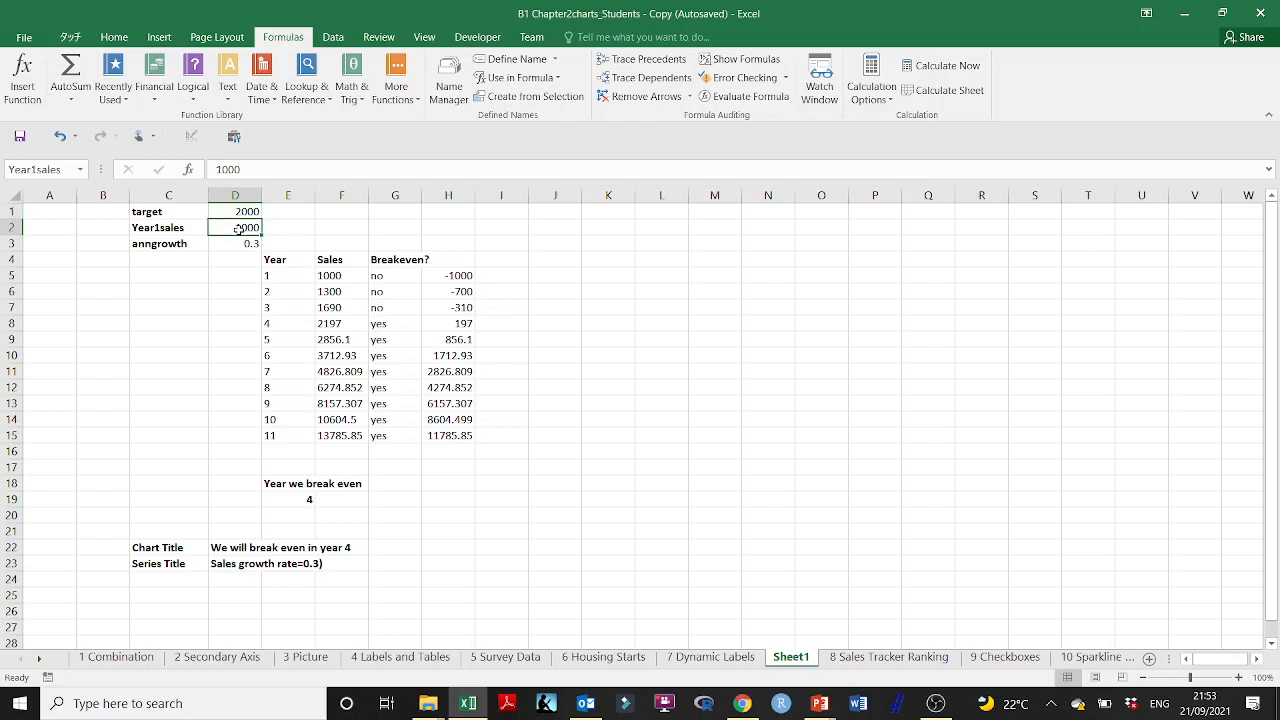
{"action": "left_click", "coordinate": [240, 213]}
{"action": "left_click", "coordinate": [240, 227]}
{"action": "left_click", "coordinate": [245, 245]}
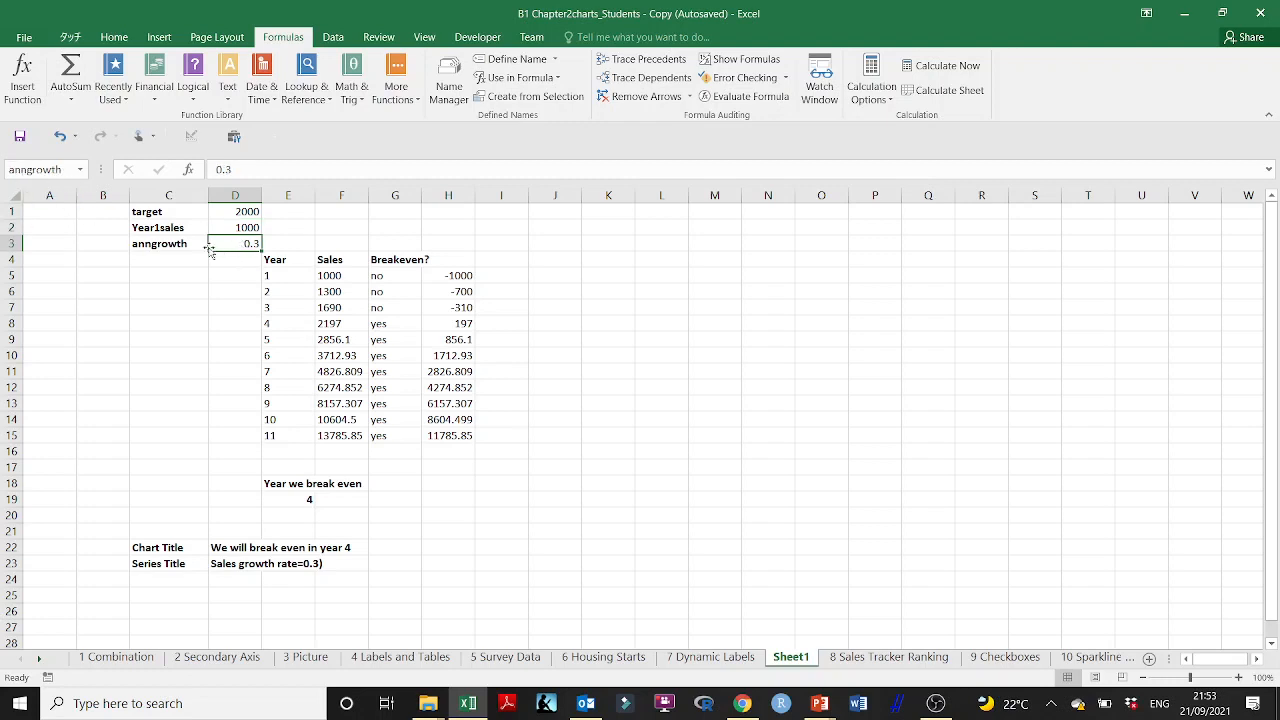
Step: Enter the heading Year in J4 of Sheet1 and the years 1 to 4 below it in J5:J8
{"action": "left_click", "coordinate": [269, 260]}
{"action": "left_click_drag", "start_coordinate": [269, 260], "coordinate": [431, 260]}
{"action": "left_click", "coordinate": [557, 259]}
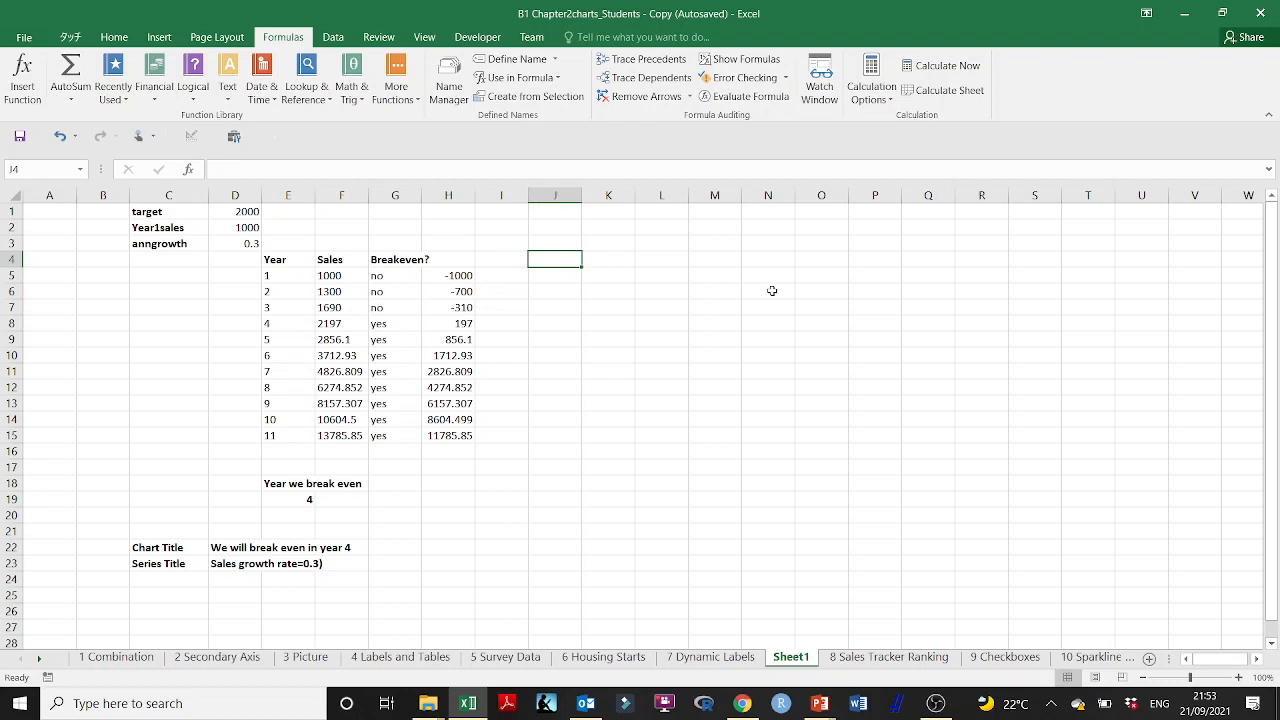
{"action": "type", "text": "Year"}
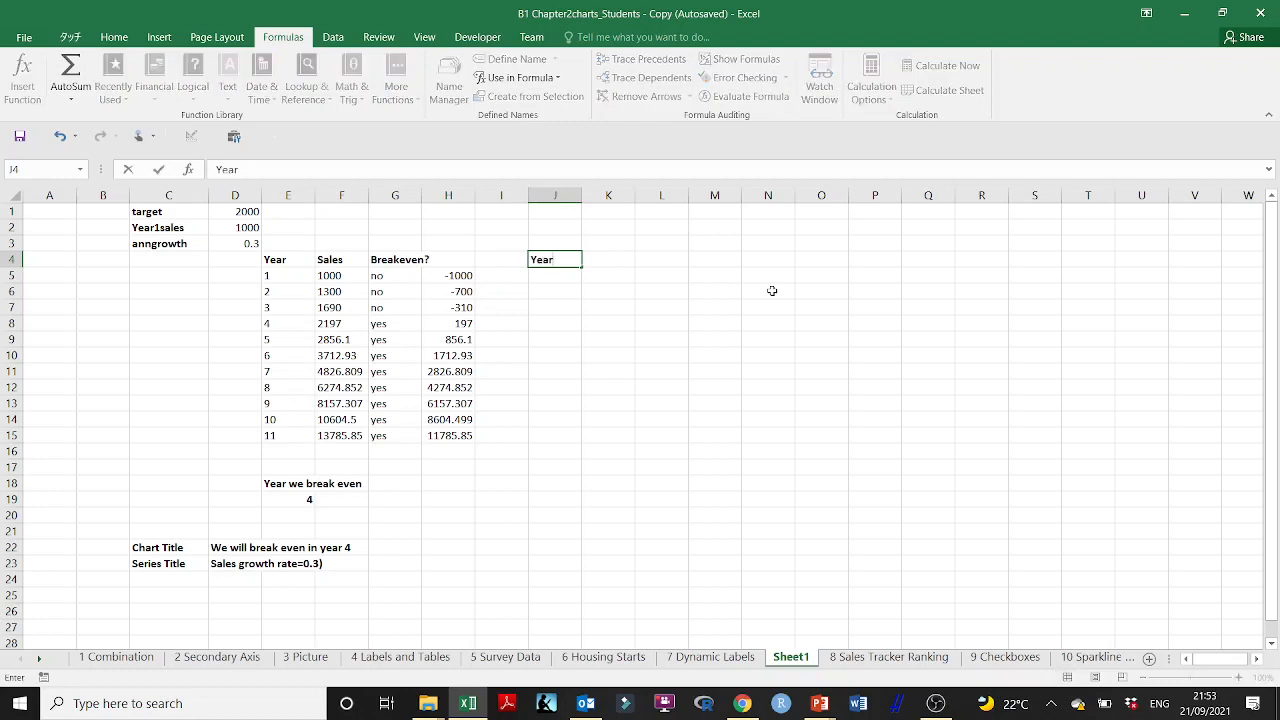
{"action": "key", "text": "Return"}
{"action": "type", "text": "1"}
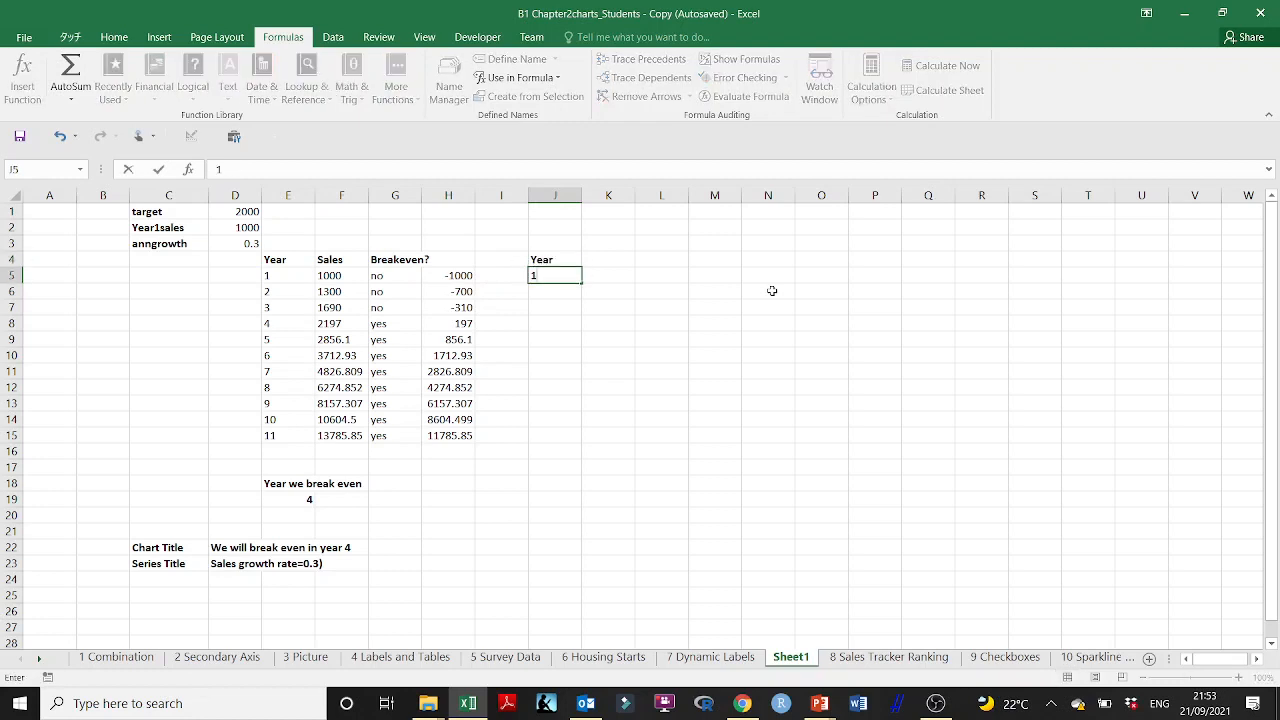
{"action": "key", "text": "Return"}
{"action": "type", "text": "2"}
{"action": "key", "text": "Return"}
{"action": "type", "text": "3"}
{"action": "key", "text": "Return"}
{"action": "type", "text": "4"}
Step: Continue the Year column with 5 to 8 in J9:J12, without a blank cell in between
{"action": "key", "text": "Return"}
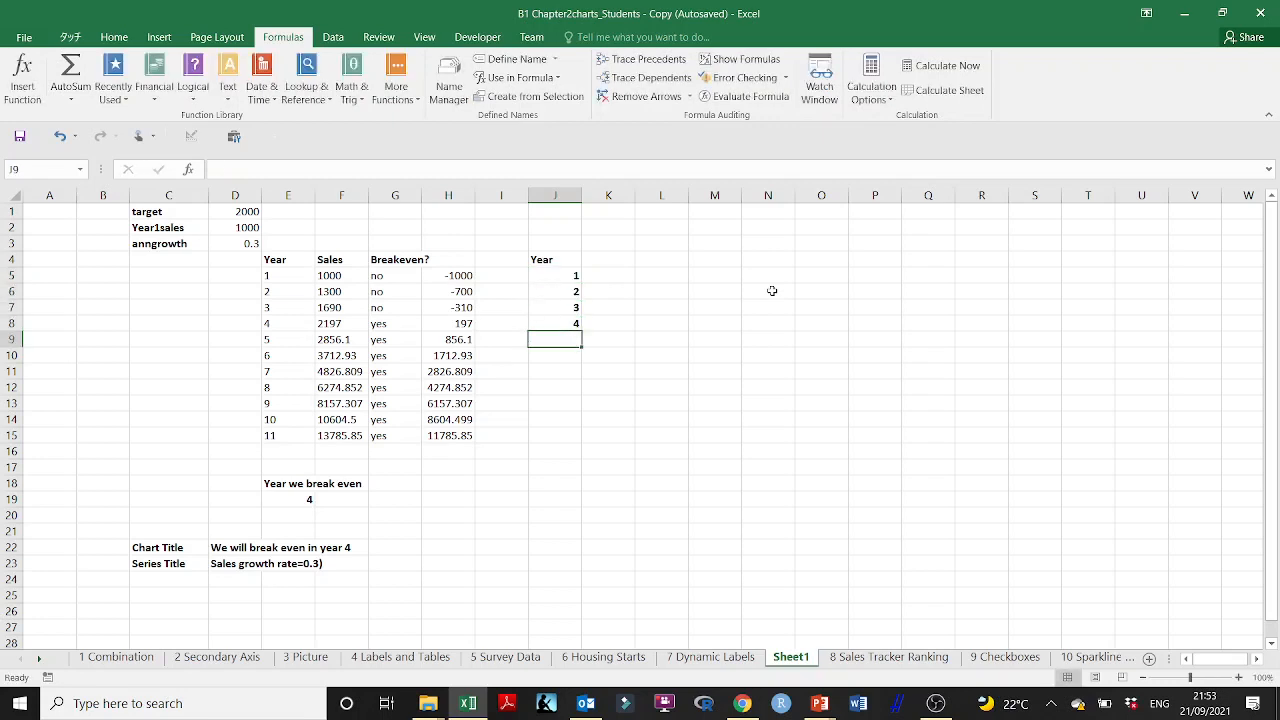
{"action": "type", "text": "5"}
{"action": "key", "text": "Return"}
{"action": "type", "text": "6"}
{"action": "key", "text": "Return"}
{"action": "key", "text": "Return"}
{"action": "type", "text": "7"}
{"action": "key", "text": "Return"}
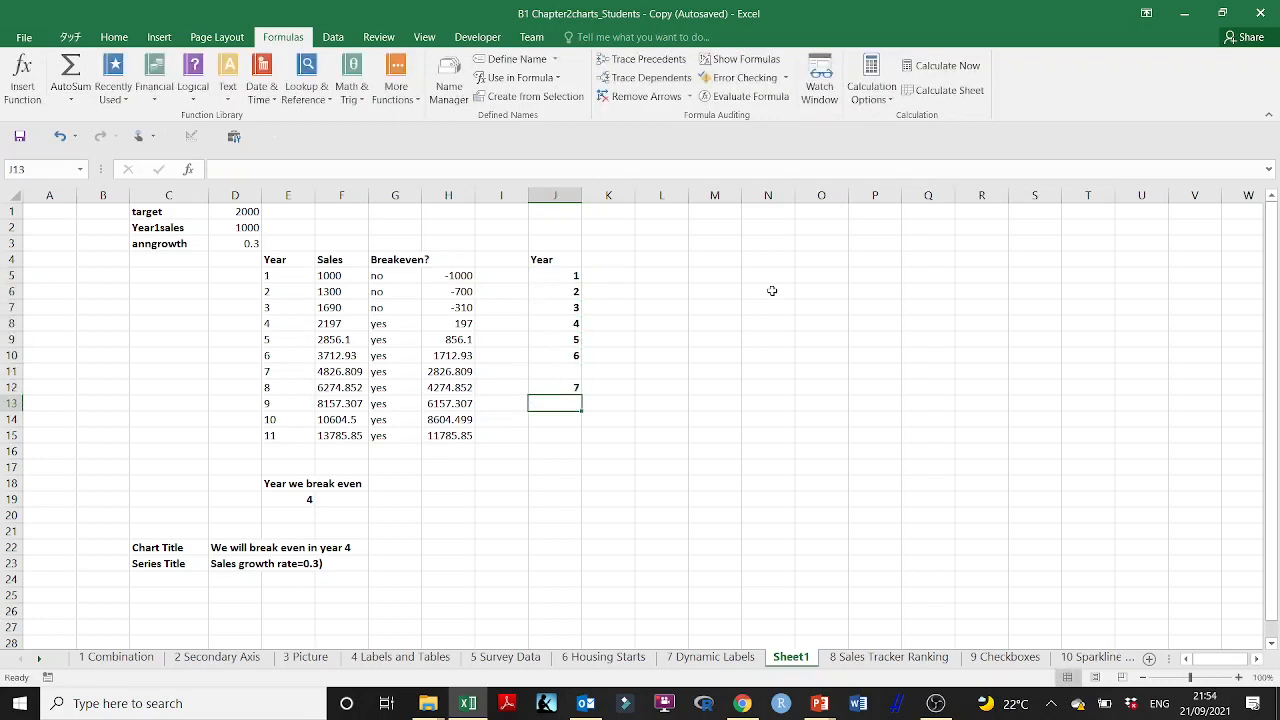
{"action": "key", "text": "Up"}
{"action": "key", "text": "Up"}
{"action": "type", "text": "7"}
{"action": "key", "text": "Return"}
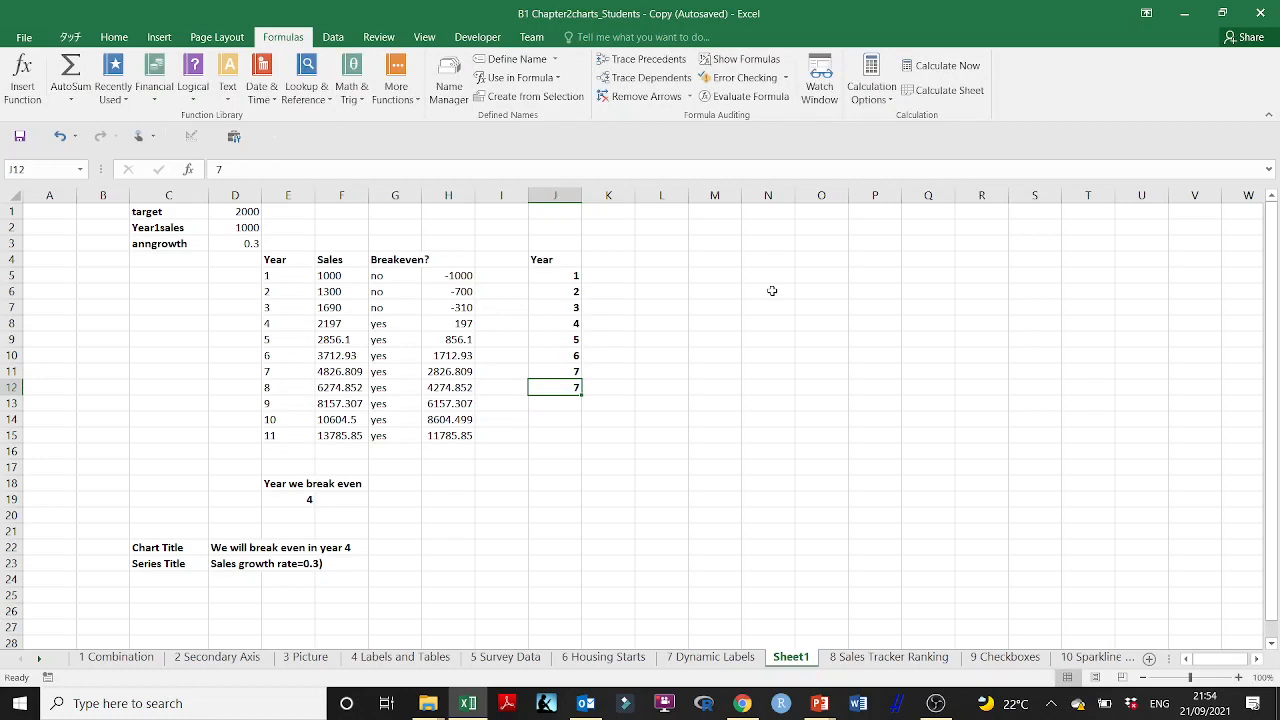
{"action": "type", "text": "8"}
{"action": "key", "text": "Return"}
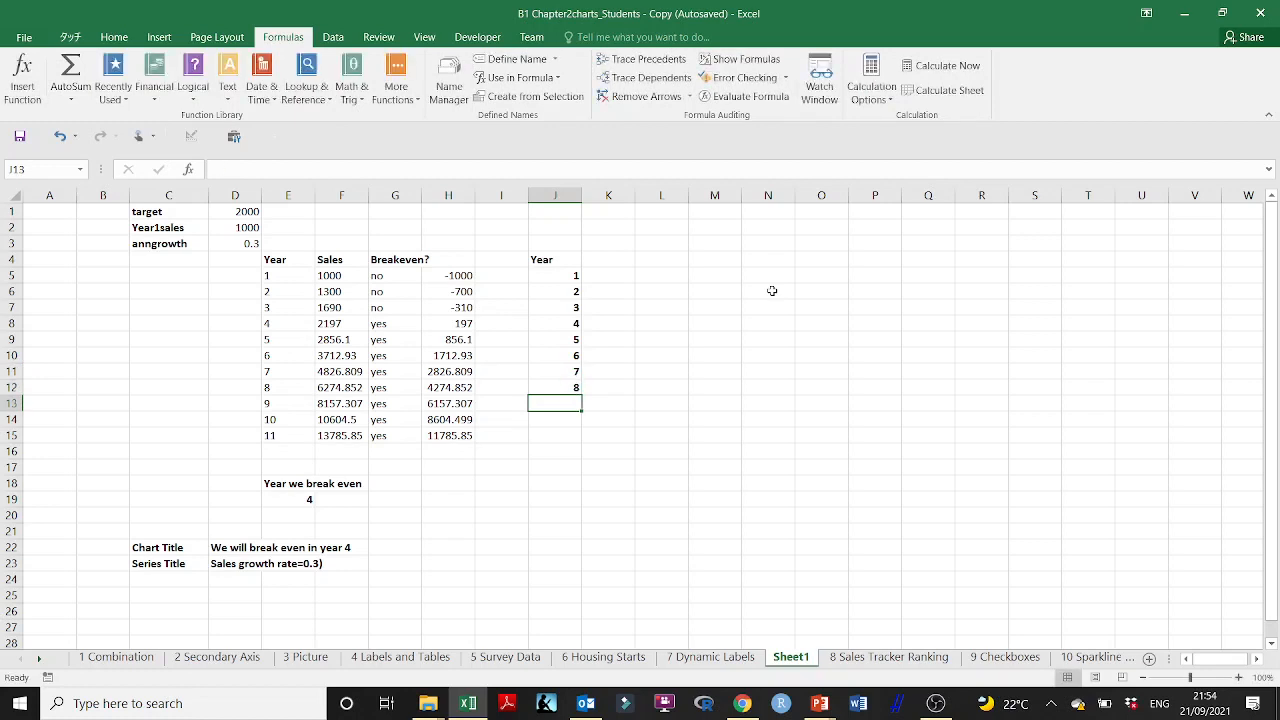
Step: Enter the heading Sales in K4 beside the Year heading
{"action": "left_click", "coordinate": [602, 262]}
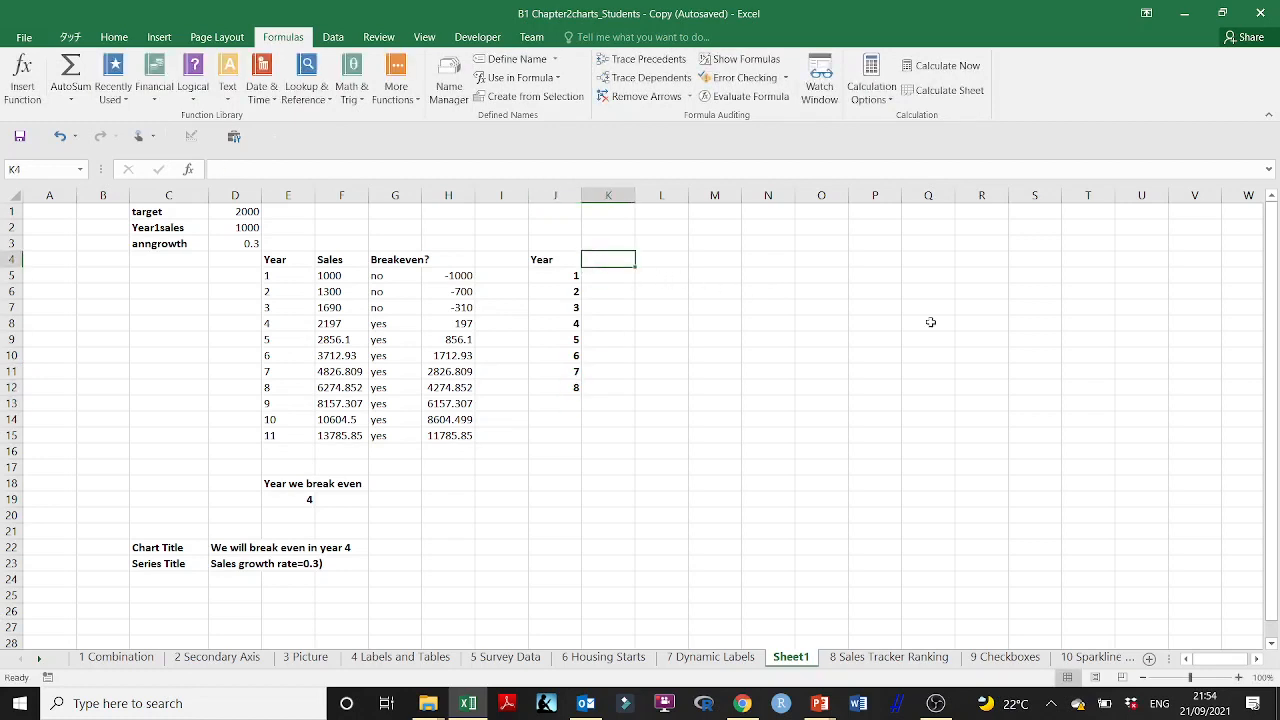
{"action": "type", "text": "Sales"}
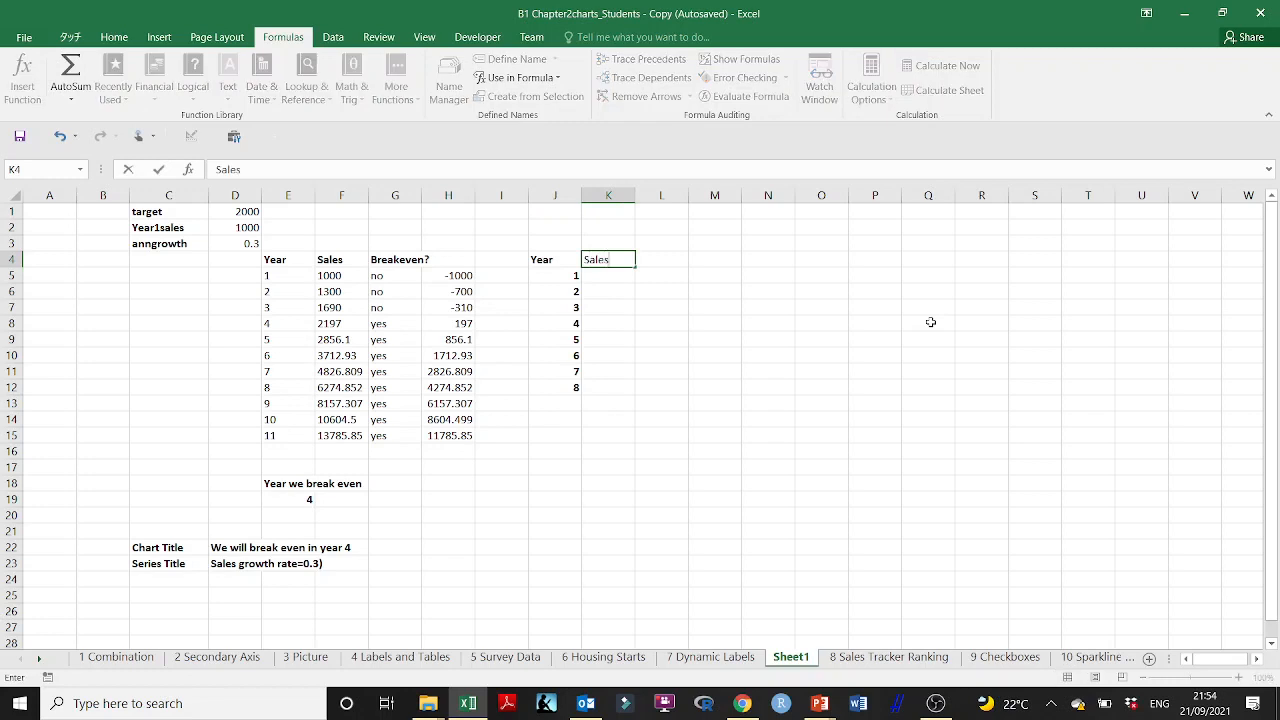
{"action": "key", "text": "Return"}
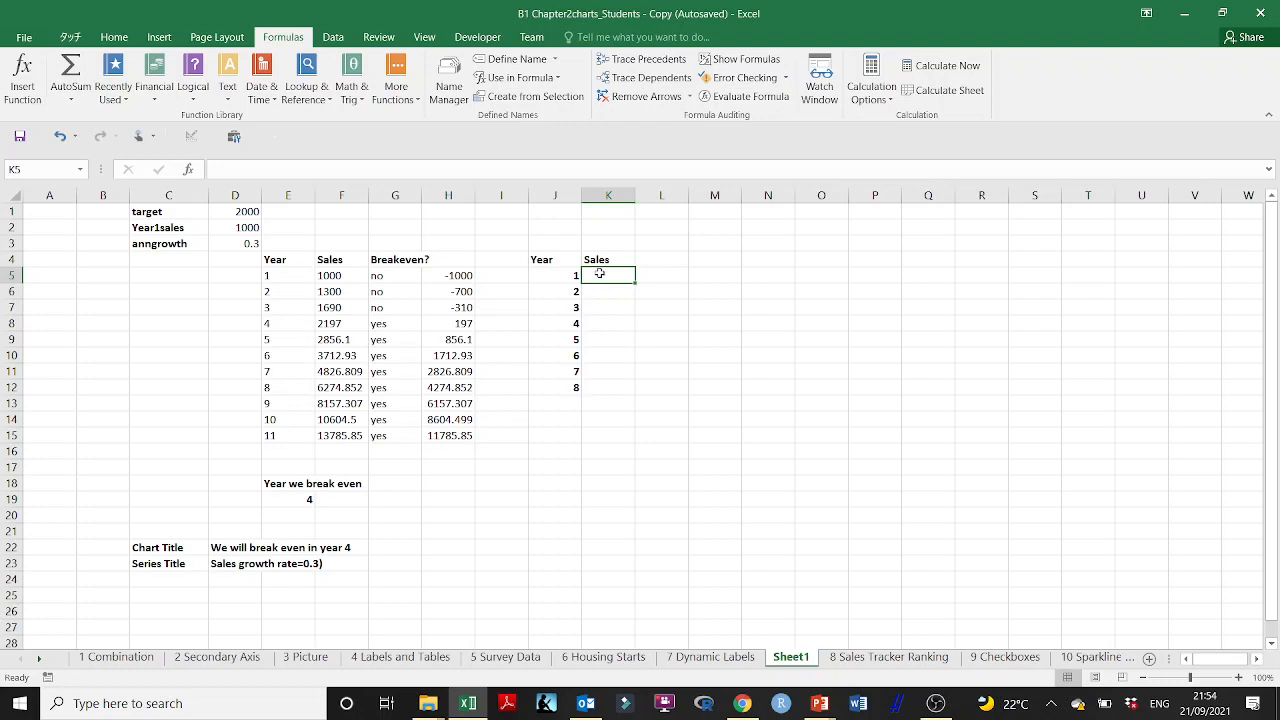
Step: Enter the formula =Year1sales in K5 for the first year's sales
{"action": "type", "text": "^"}
{"action": "key", "text": "BackSpace"}
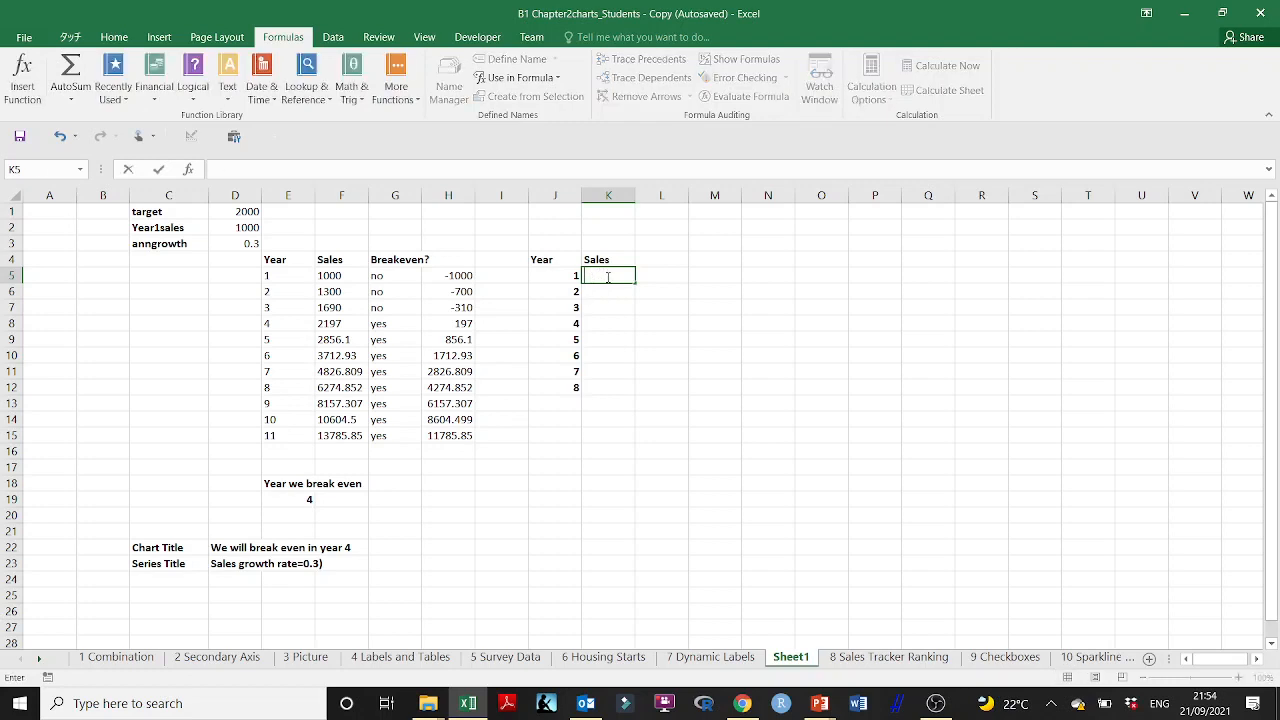
{"action": "type", "text": "-"}
{"action": "key", "text": "BackSpace"}
{"action": "type", "text": "="}
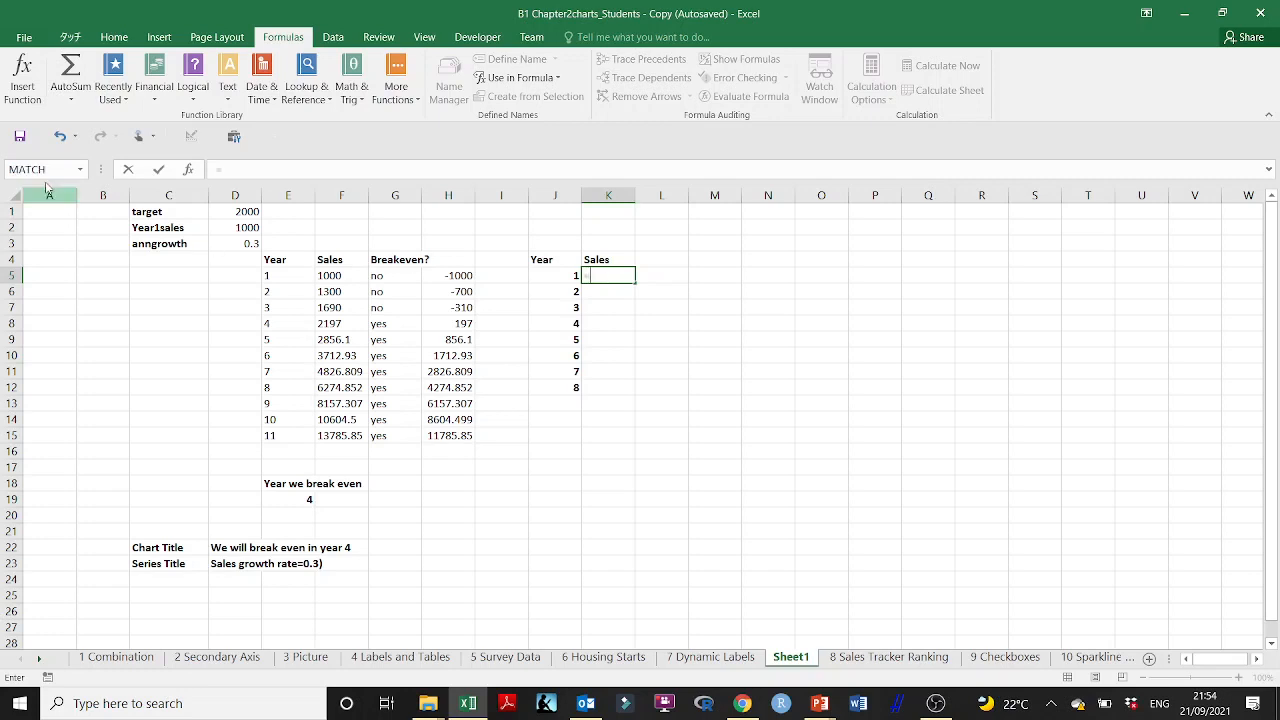
{"action": "left_click", "coordinate": [242, 227]}
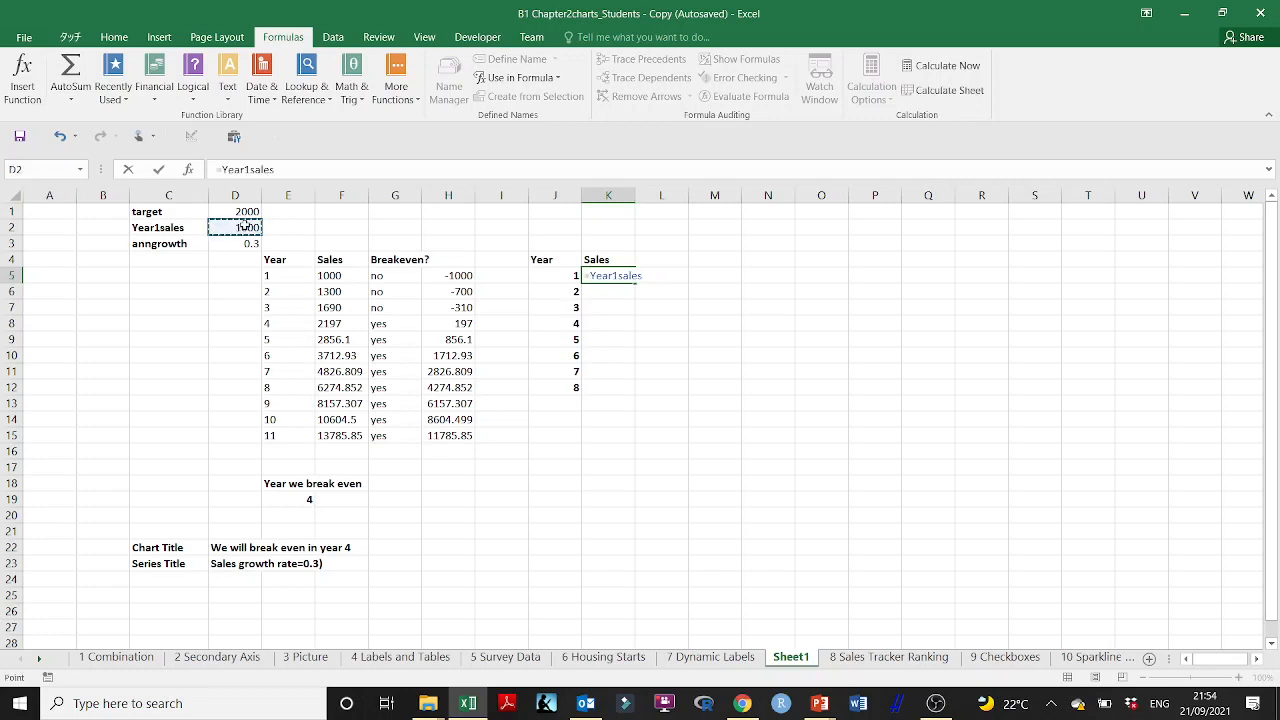
{"action": "key", "text": "Return"}
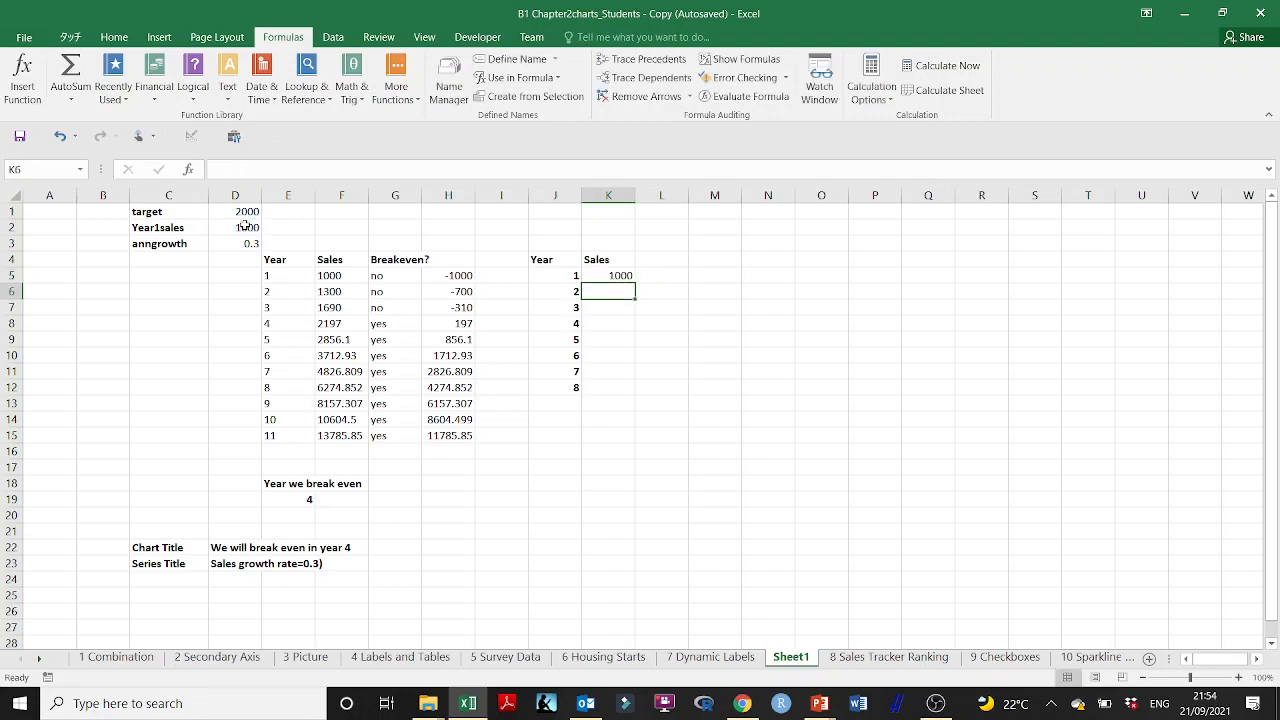
Step: Enter the formula =K5*(1+anngrowth) in K6 and fill it down to K12
{"action": "type", "text": "="}
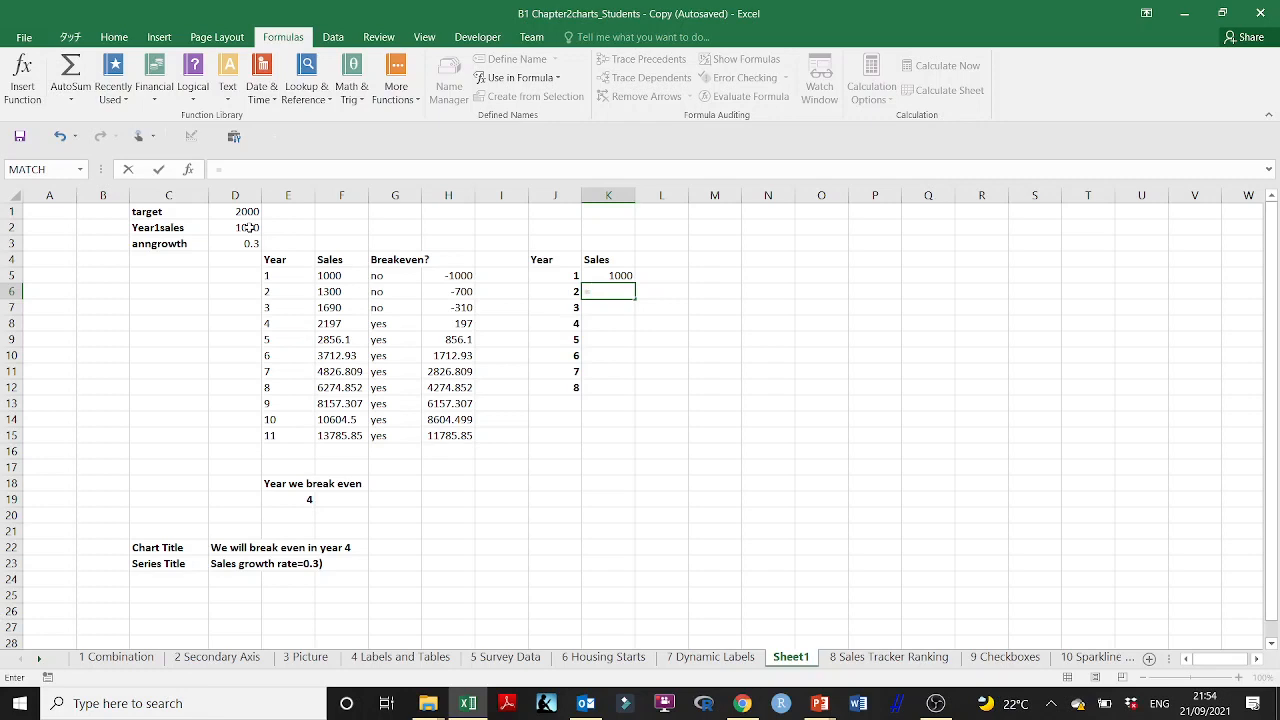
{"action": "left_click", "coordinate": [612, 275]}
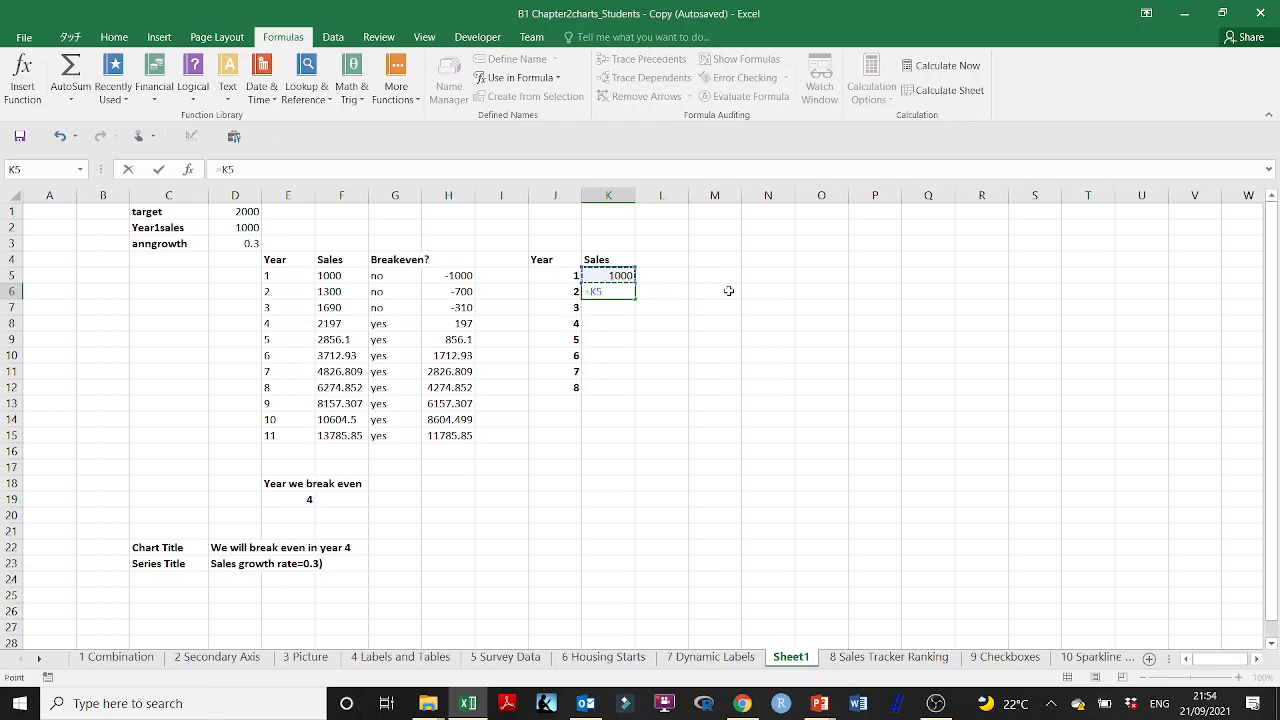
{"action": "type", "text": "("}
{"action": "type", "text": "&"}
{"action": "type", "text": "\"%%"}
{"action": "key", "text": "BackSpace"}
{"action": "key", "text": "BackSpace"}
{"action": "key", "text": "BackSpace"}
{"action": "key", "text": "BackSpace"}
{"action": "type", "text": "*(1+"}
{"action": "left_click", "coordinate": [245, 243]}
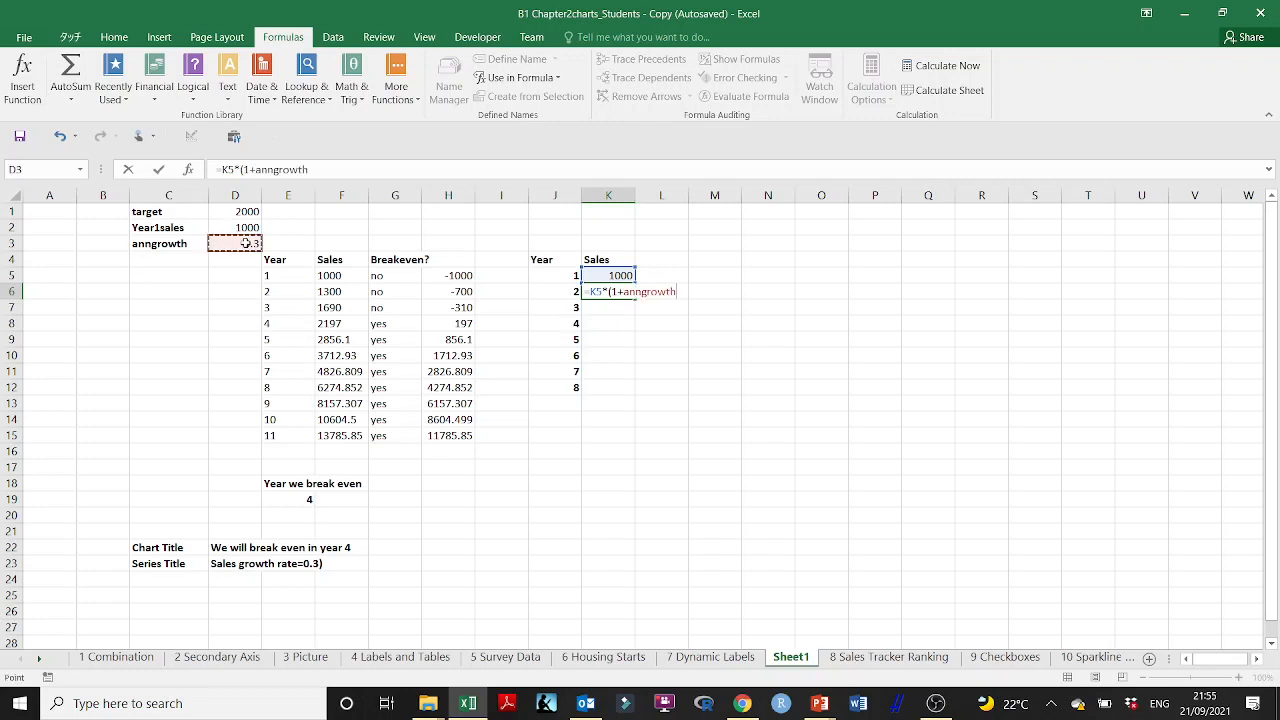
{"action": "type", "text": ")"}
{"action": "key", "text": "Return"}
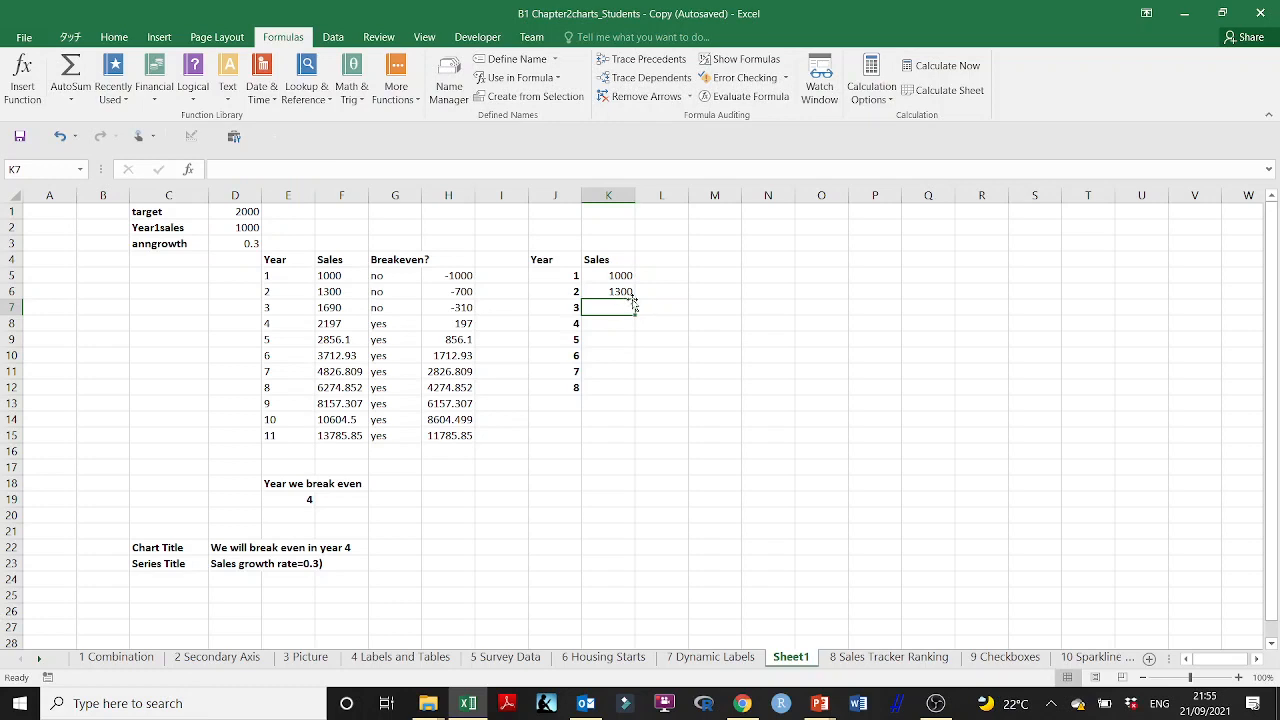
{"action": "left_click", "coordinate": [628, 291]}
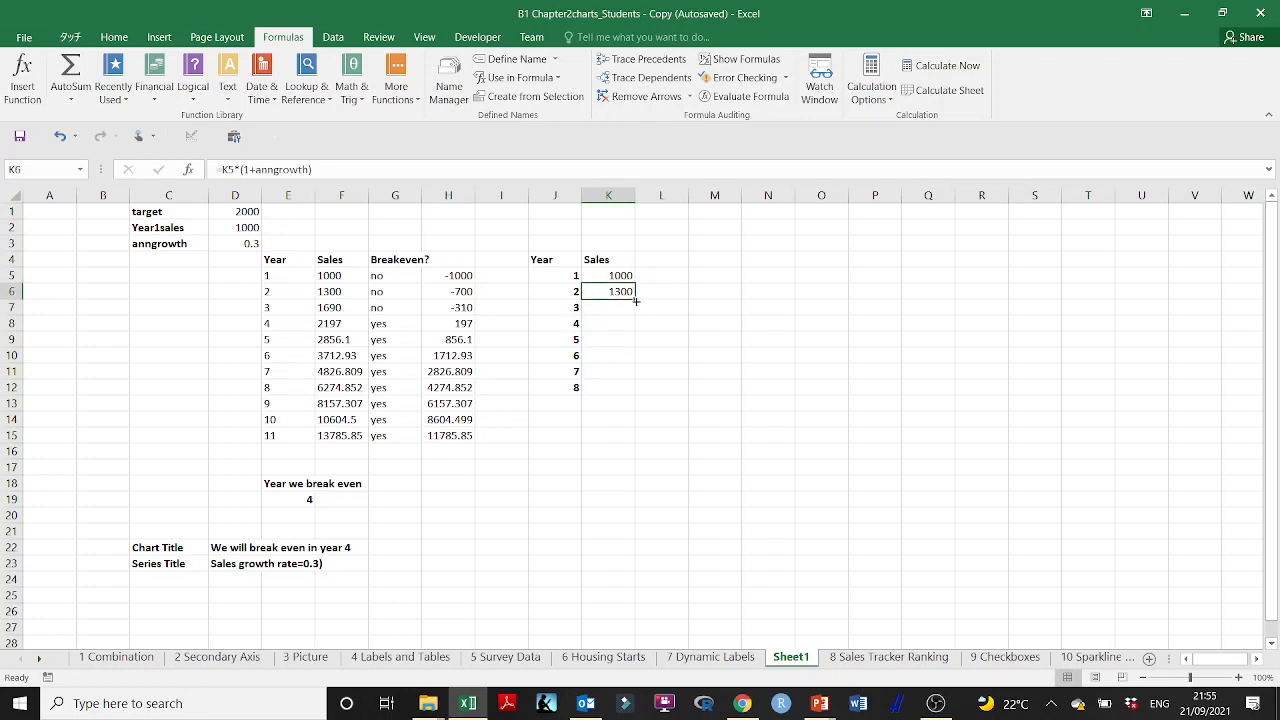
{"action": "left_click_drag", "start_coordinate": [635, 298], "coordinate": [636, 398]}
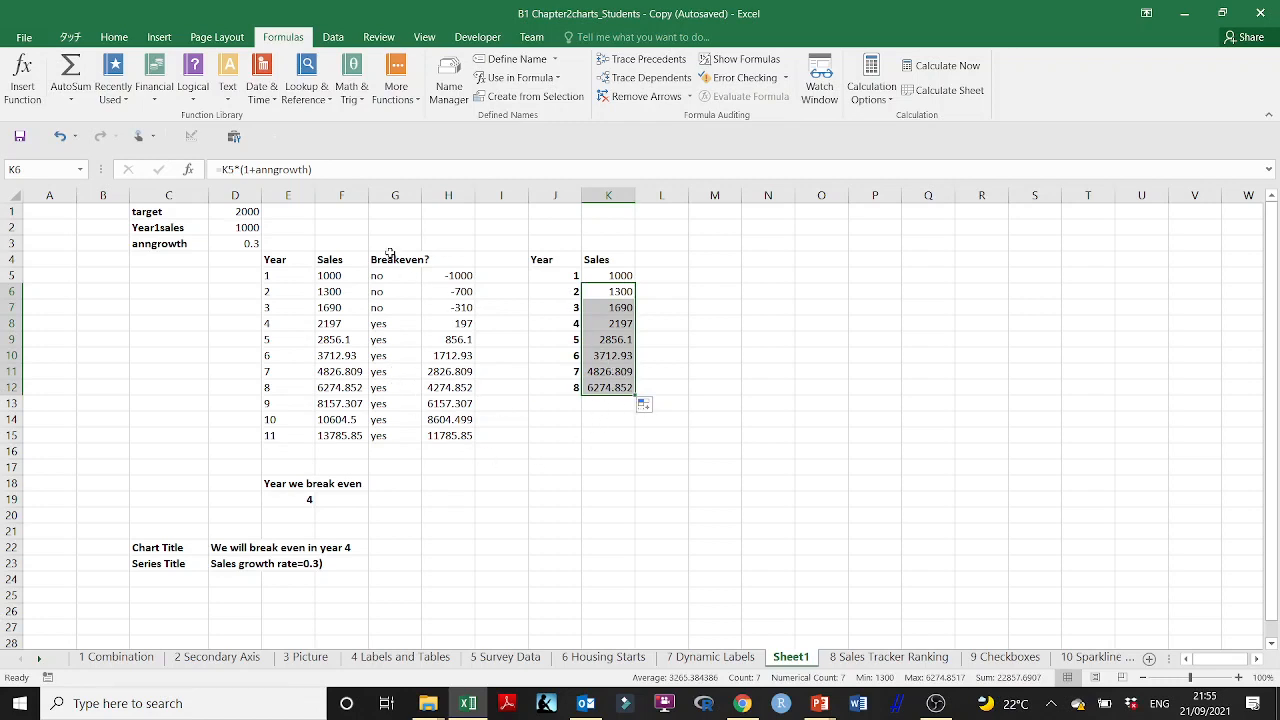
Step: Enter the formula =IF(K5>=target,1,0) in L5 to flag whether sales reach the target
{"action": "left_click", "coordinate": [664, 276]}
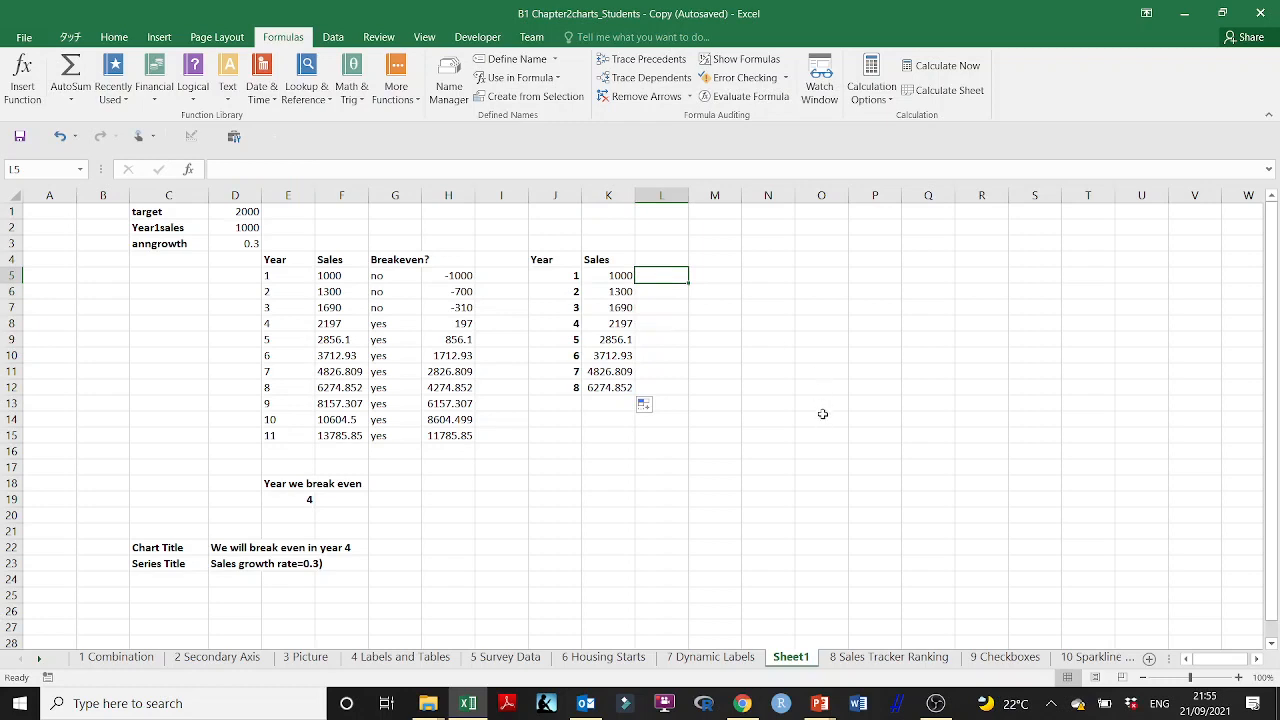
{"action": "type", "text": "^"}
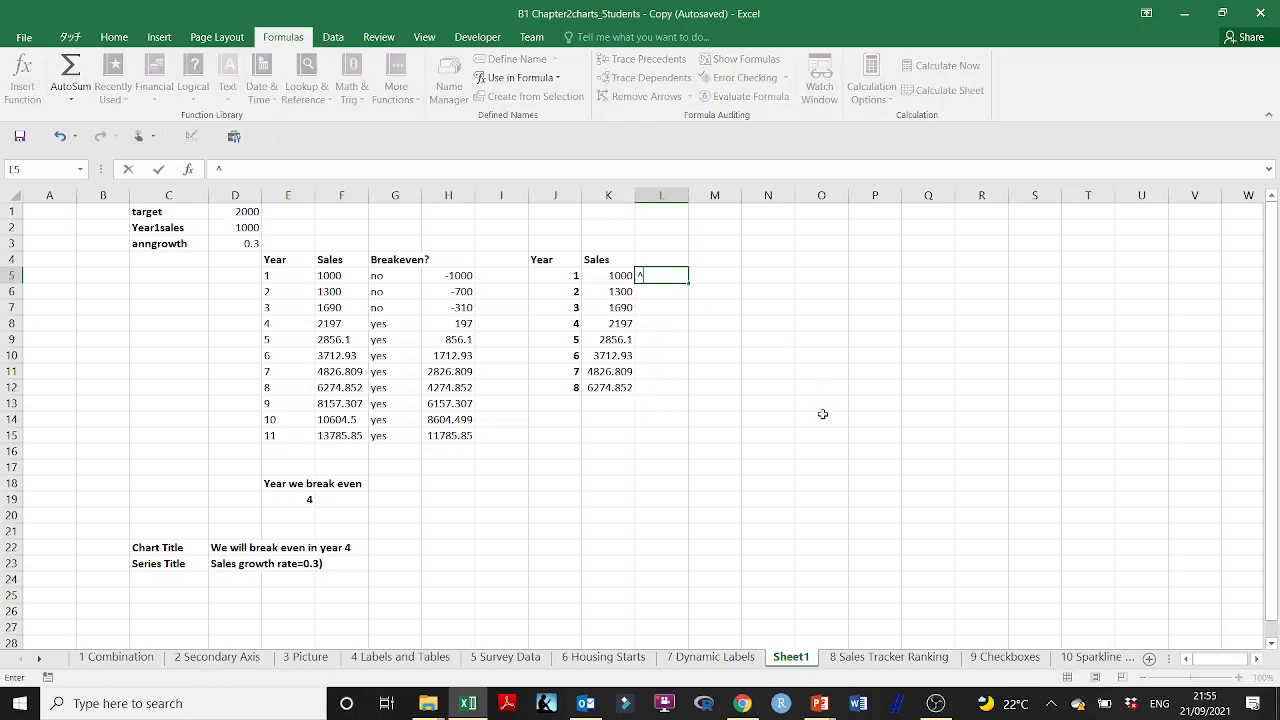
{"action": "key", "text": "BackSpace"}
{"action": "type", "text": "="}
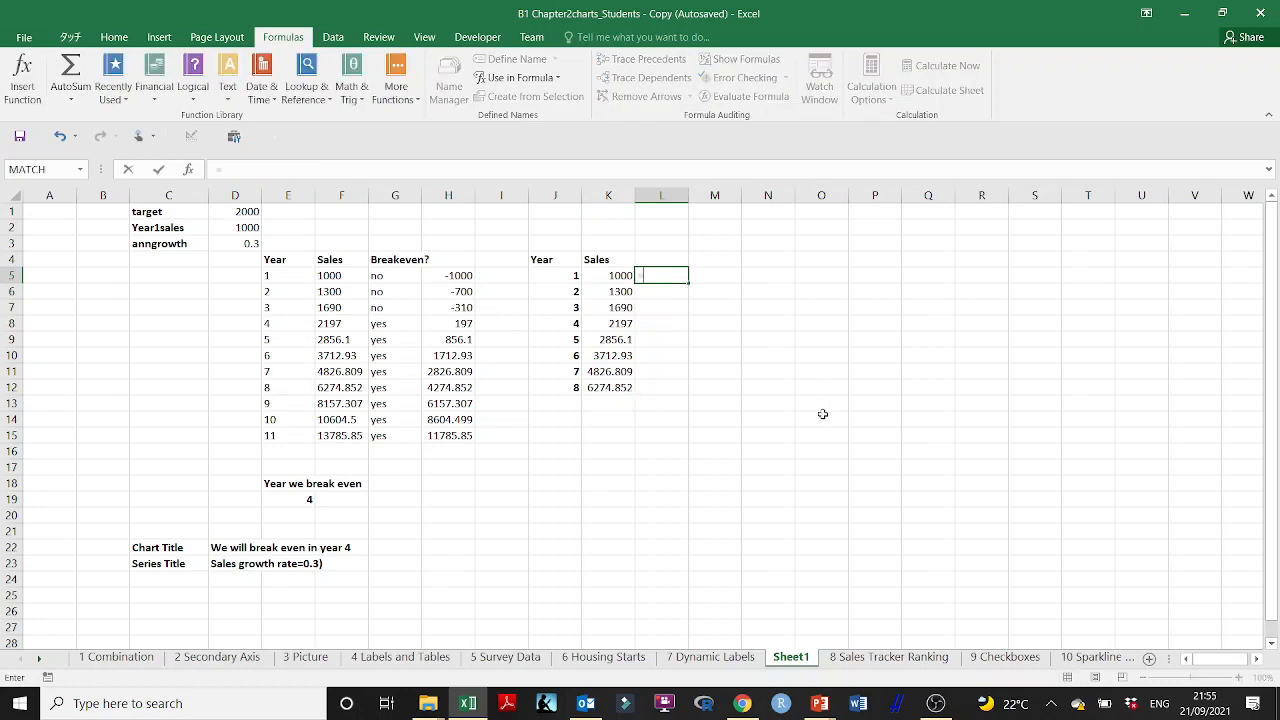
{"action": "type", "text": "if"}
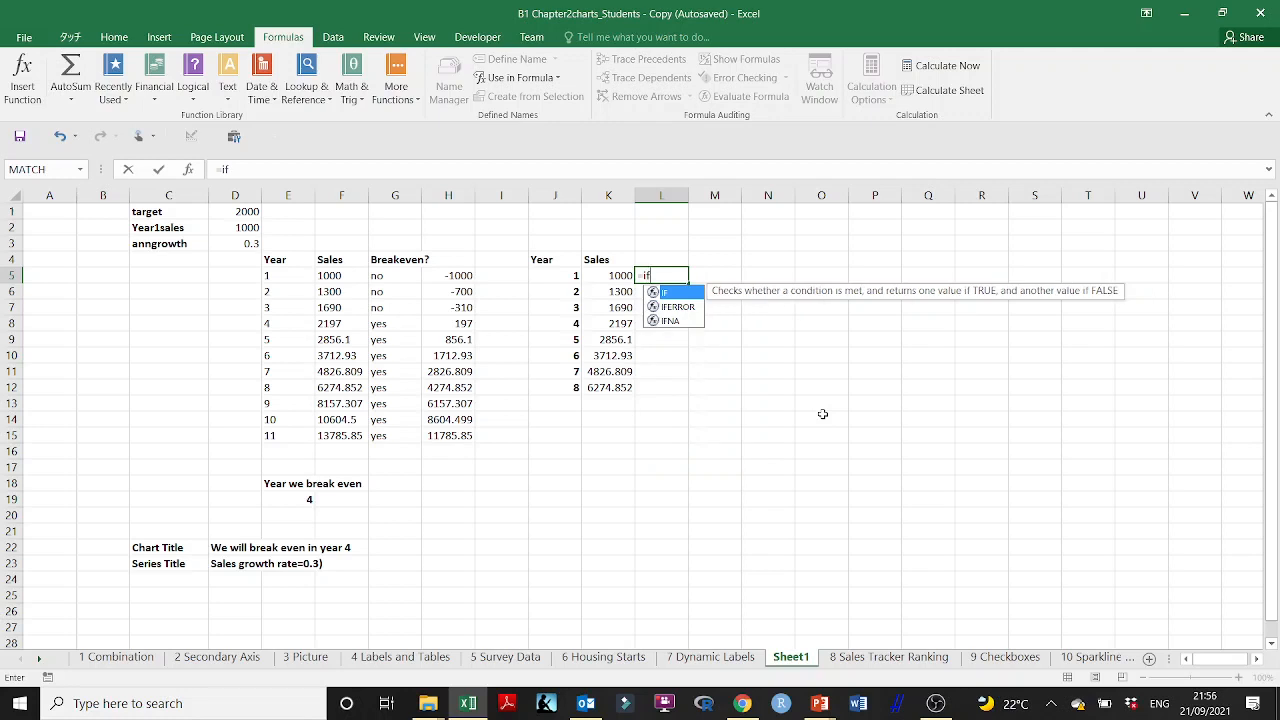
{"action": "type", "text": "("}
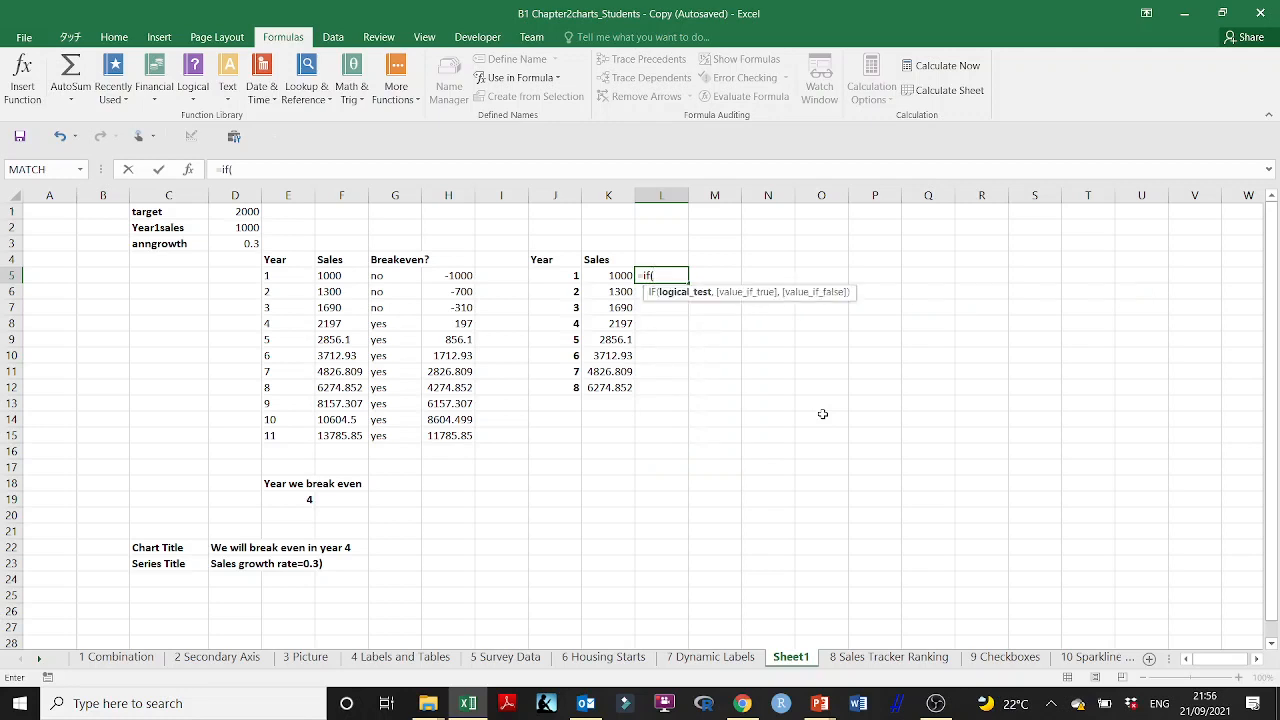
{"action": "left_click", "coordinate": [625, 282]}
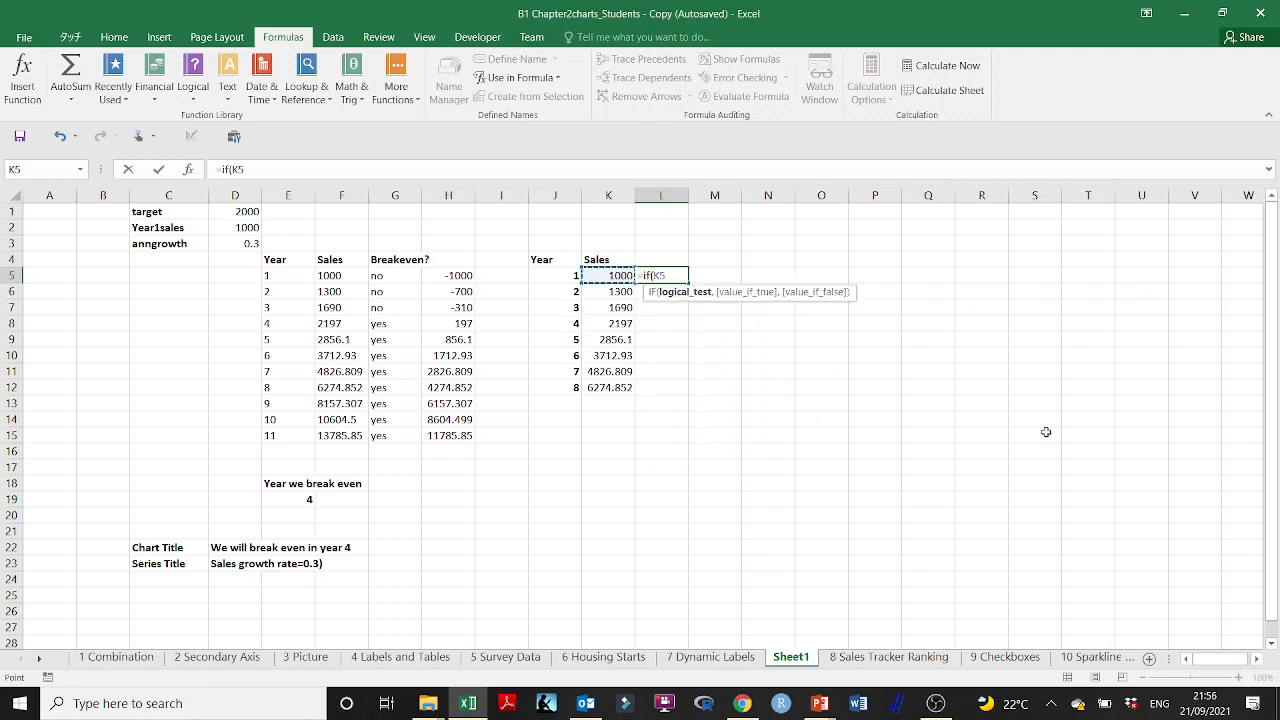
{"action": "type", "text": ">^"}
{"action": "type", "text": "="}
{"action": "left_click", "coordinate": [248, 212]}
{"action": "type", "text": ","}
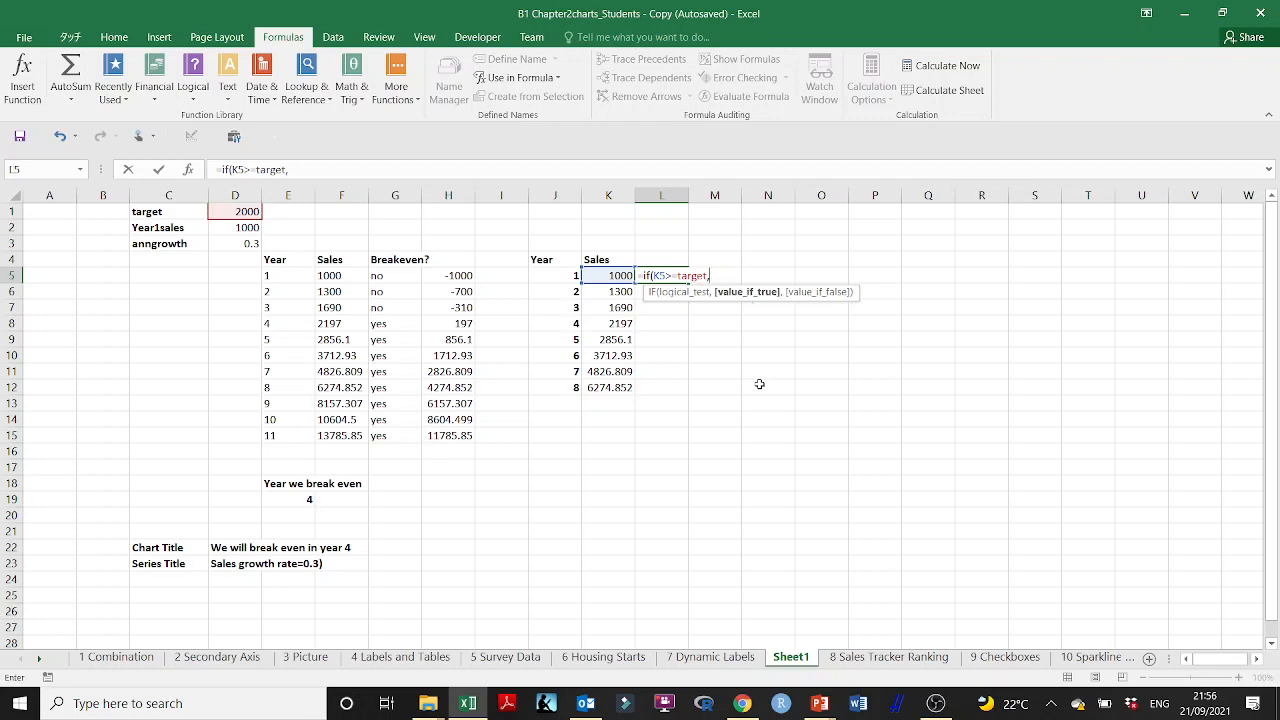
{"action": "type", "text": "\""}
{"action": "key", "text": "BackSpace"}
{"action": "type", "text": "1,0"}
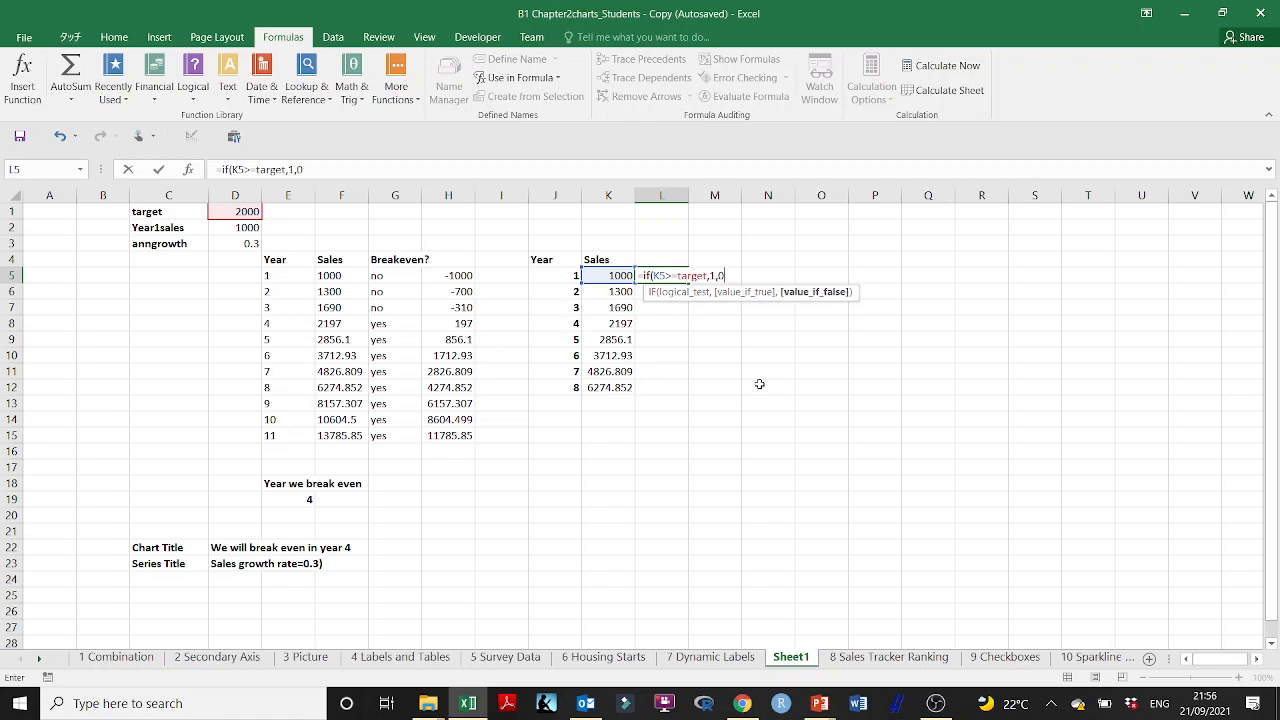
{"action": "type", "text": ")"}
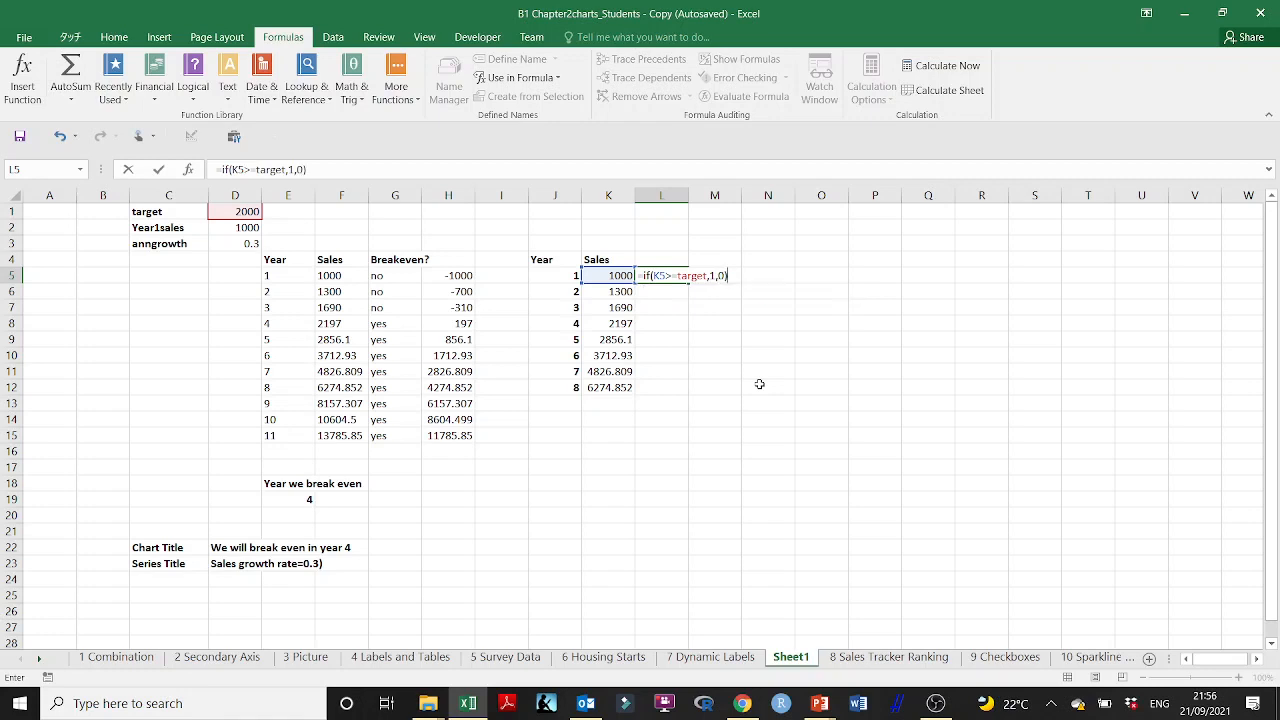
{"action": "key", "text": "Return"}
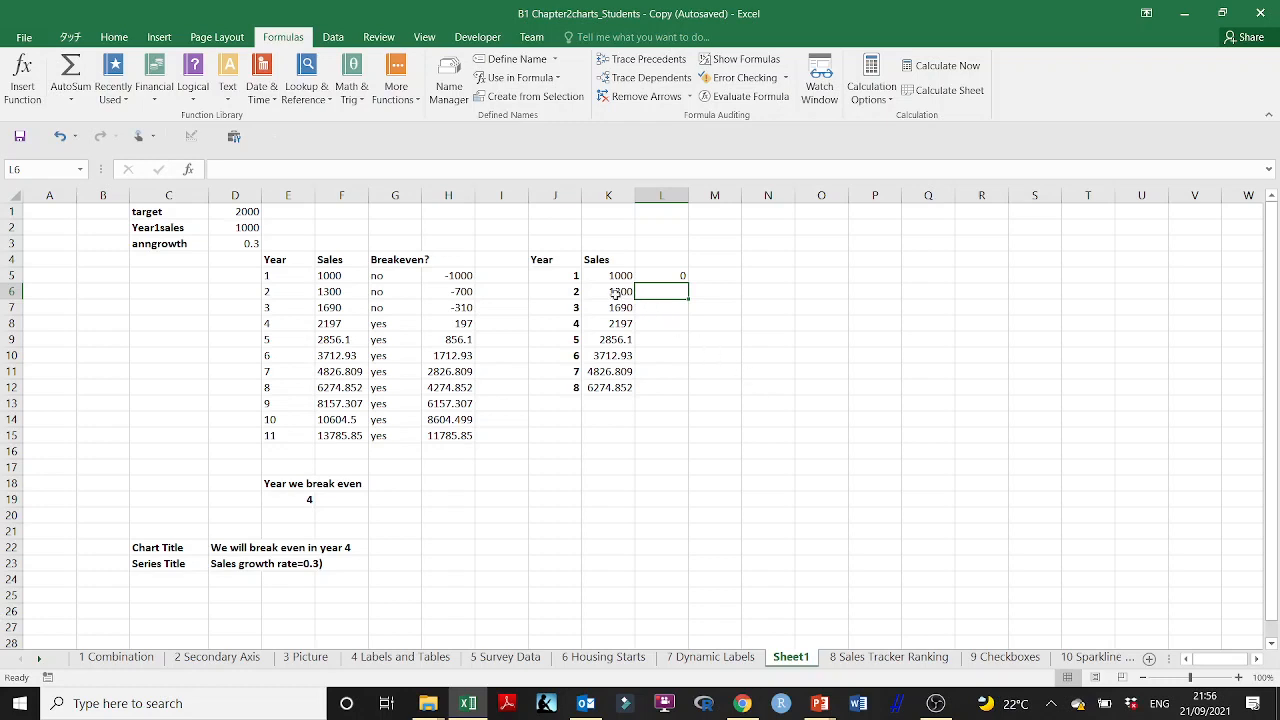
Step: Fill the target test formula from L5 down to L12 and highlight the year 4 row, J8:L8
{"action": "left_click", "coordinate": [665, 277]}
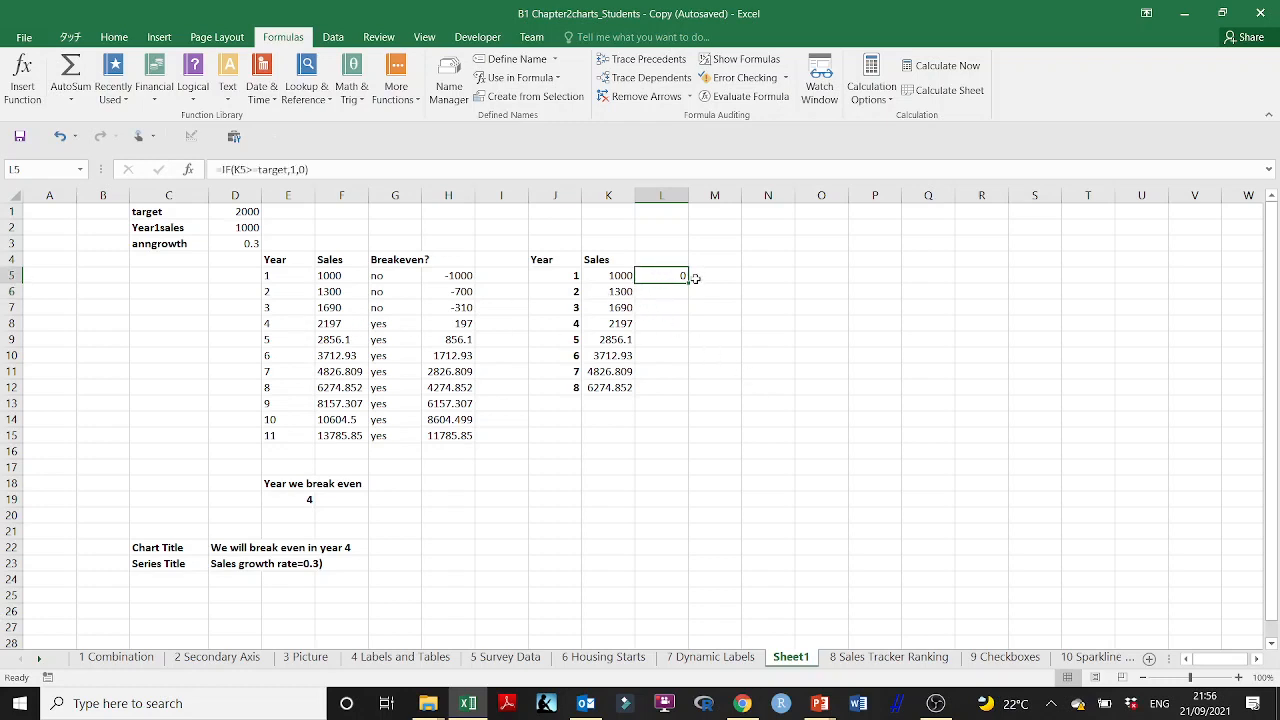
{"action": "left_click_drag", "start_coordinate": [690, 284], "coordinate": [683, 391]}
{"action": "left_click", "coordinate": [664, 325]}
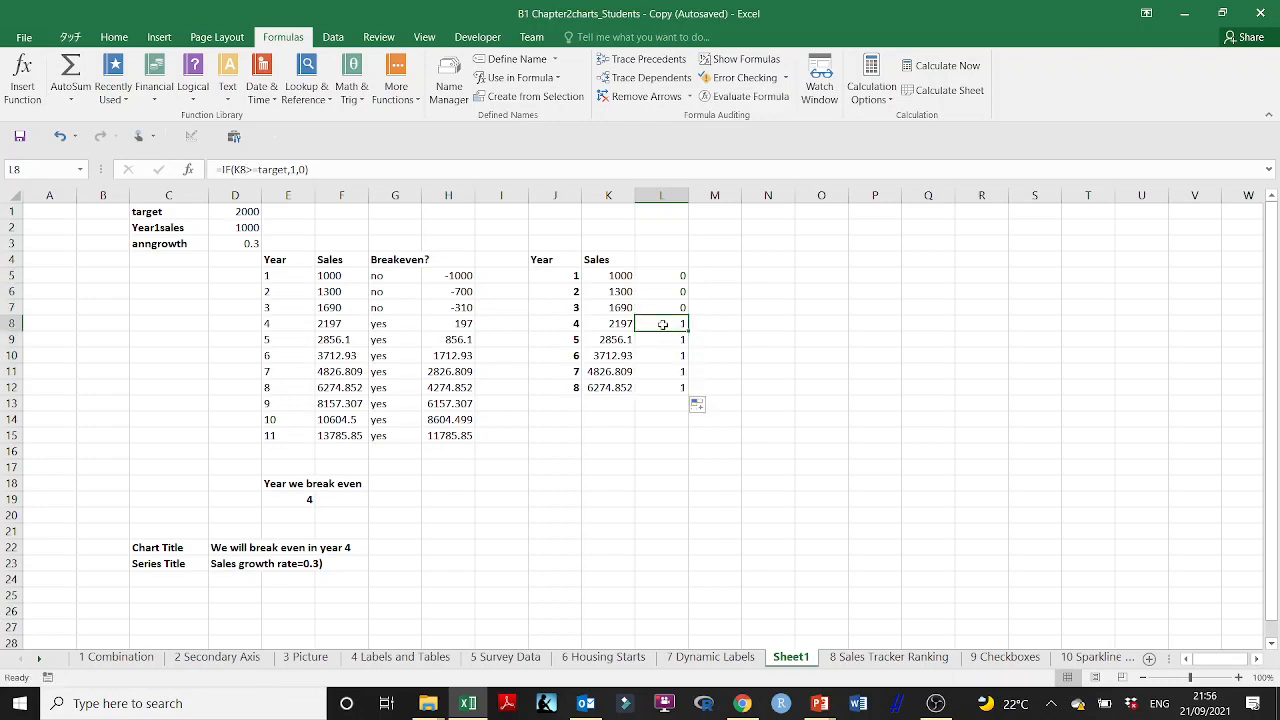
{"action": "left_click_drag", "start_coordinate": [576, 324], "coordinate": [660, 326]}
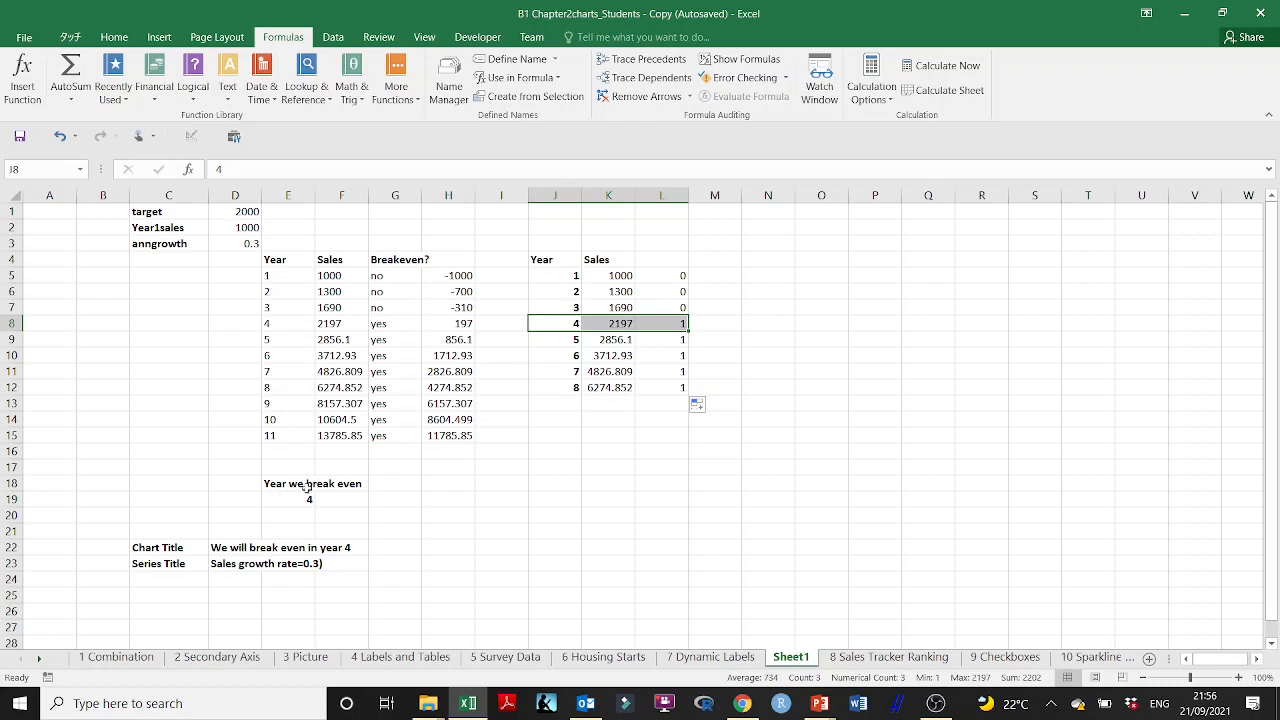
Step: Review the break-even formula in E19 and copy the label Year we break even from E18 to K18
{"action": "left_click", "coordinate": [303, 500]}
{"action": "double_click", "coordinate": [303, 500]}
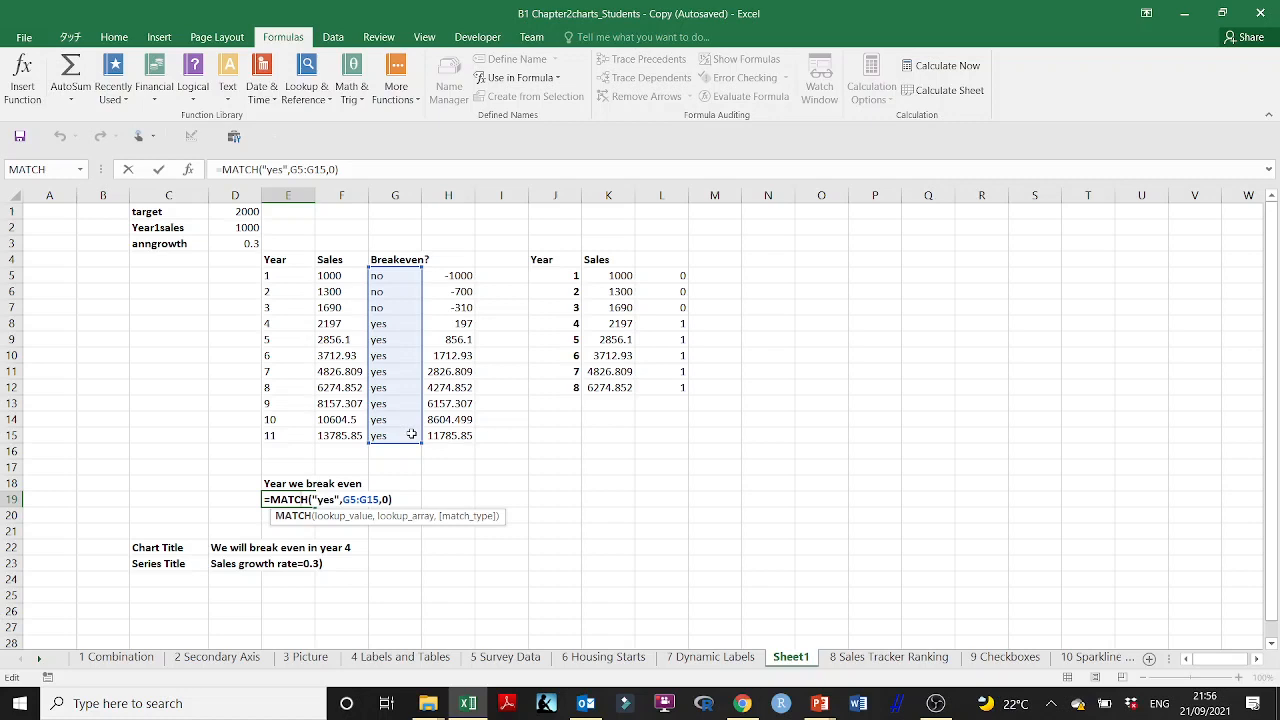
{"action": "key", "text": "Escape"}
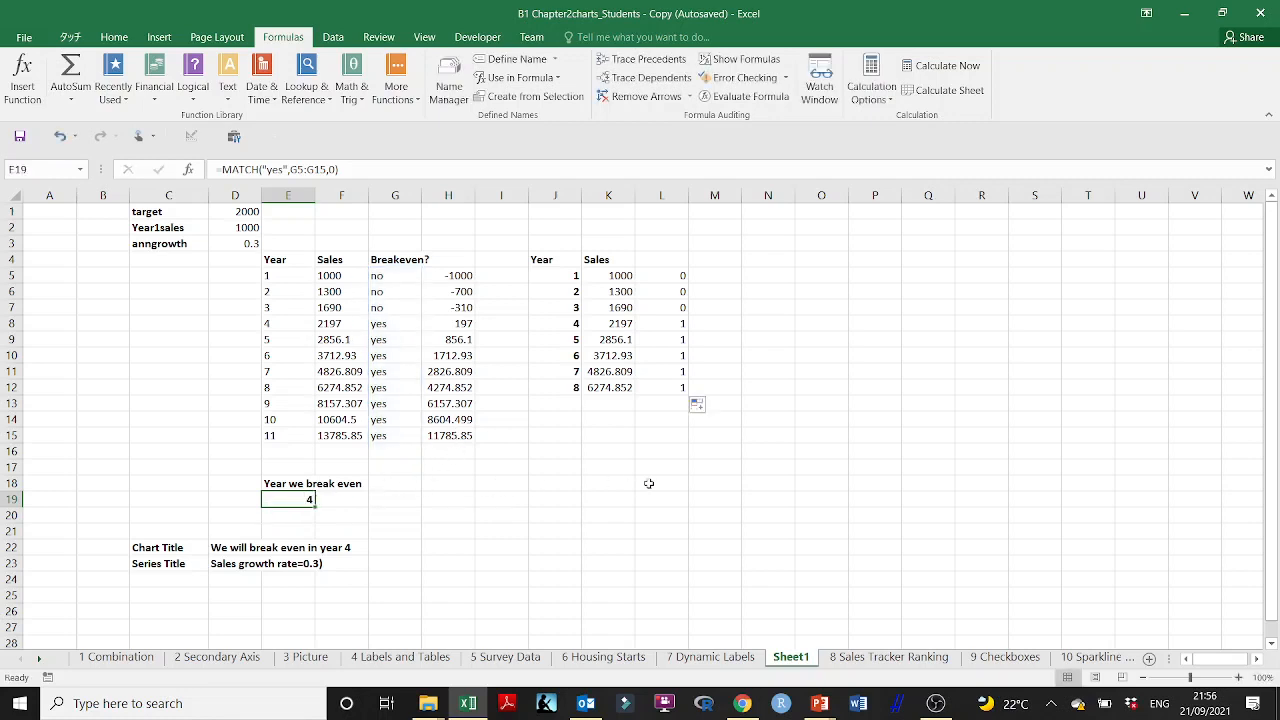
{"action": "left_click", "coordinate": [287, 485]}
{"action": "key", "text": "ctrl+c"}
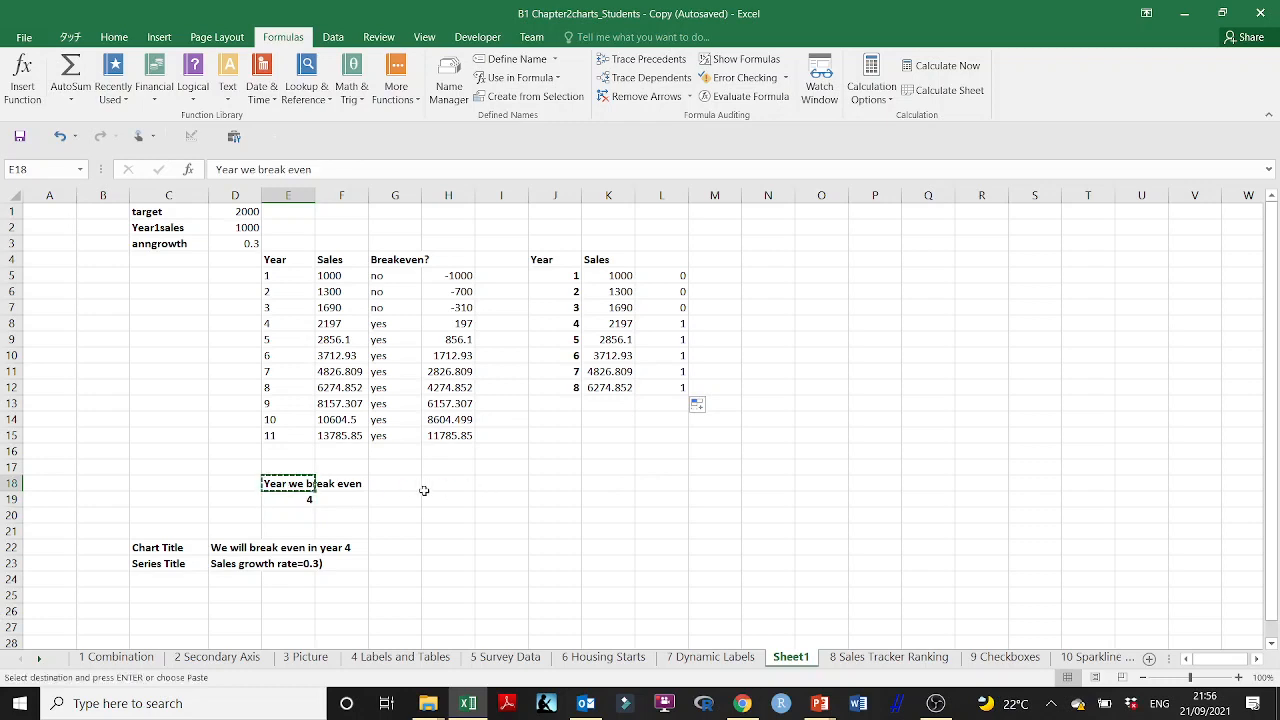
{"action": "left_click", "coordinate": [612, 486]}
{"action": "key", "text": "ctrl+v"}
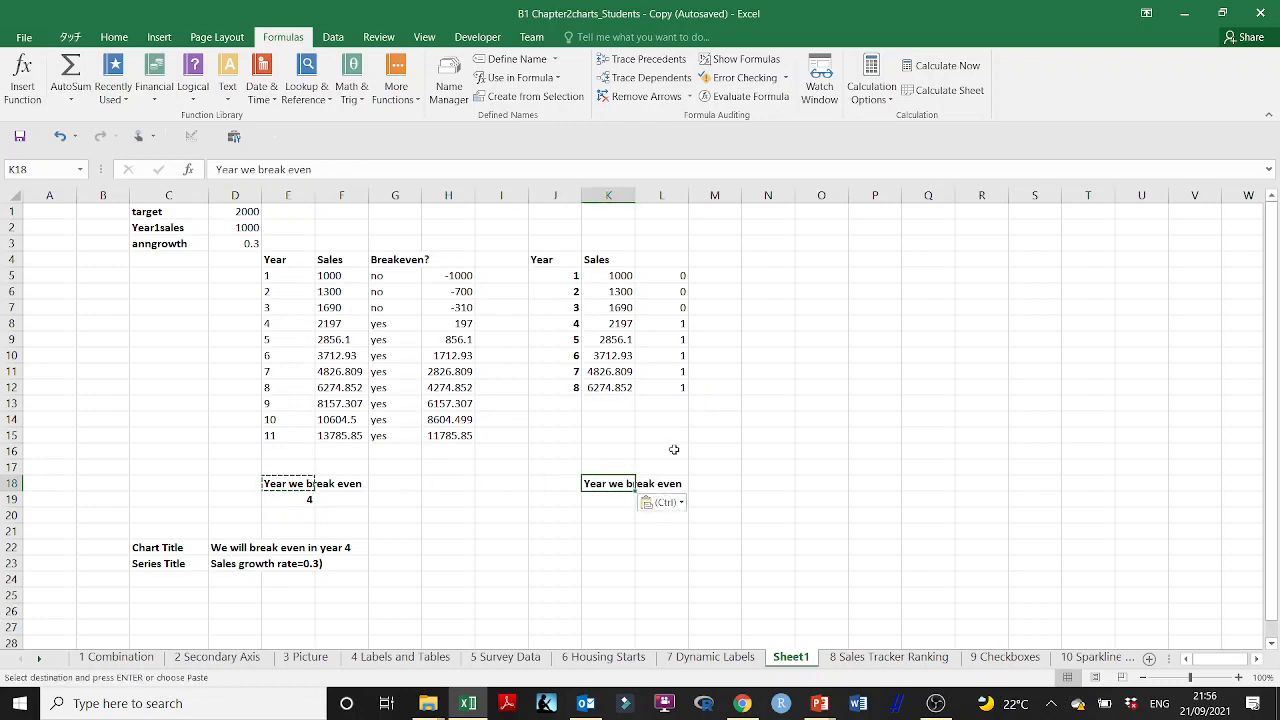
Step: Enter the formula =MATCH(1,L5:L12,0) in L19 to find the first year that reaches the target
{"action": "left_click", "coordinate": [664, 470]}
{"action": "left_click", "coordinate": [666, 514]}
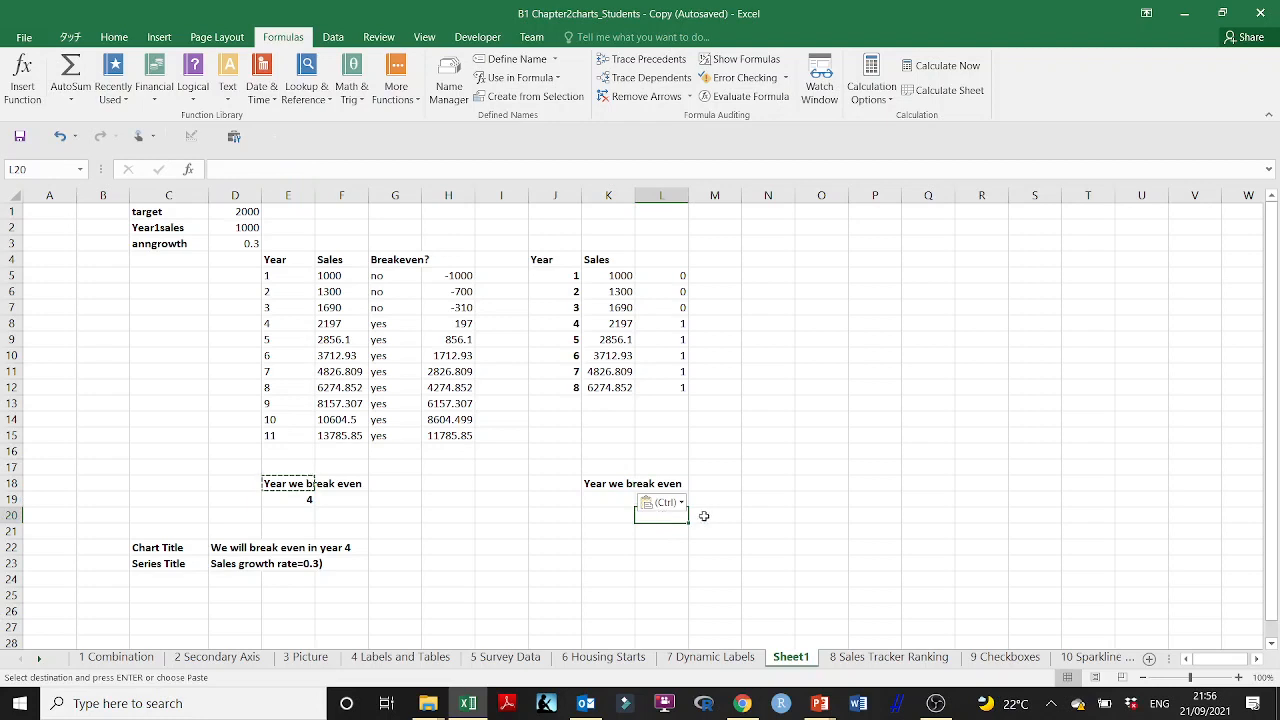
{"action": "key", "text": "Up"}
{"action": "type", "text": "="}
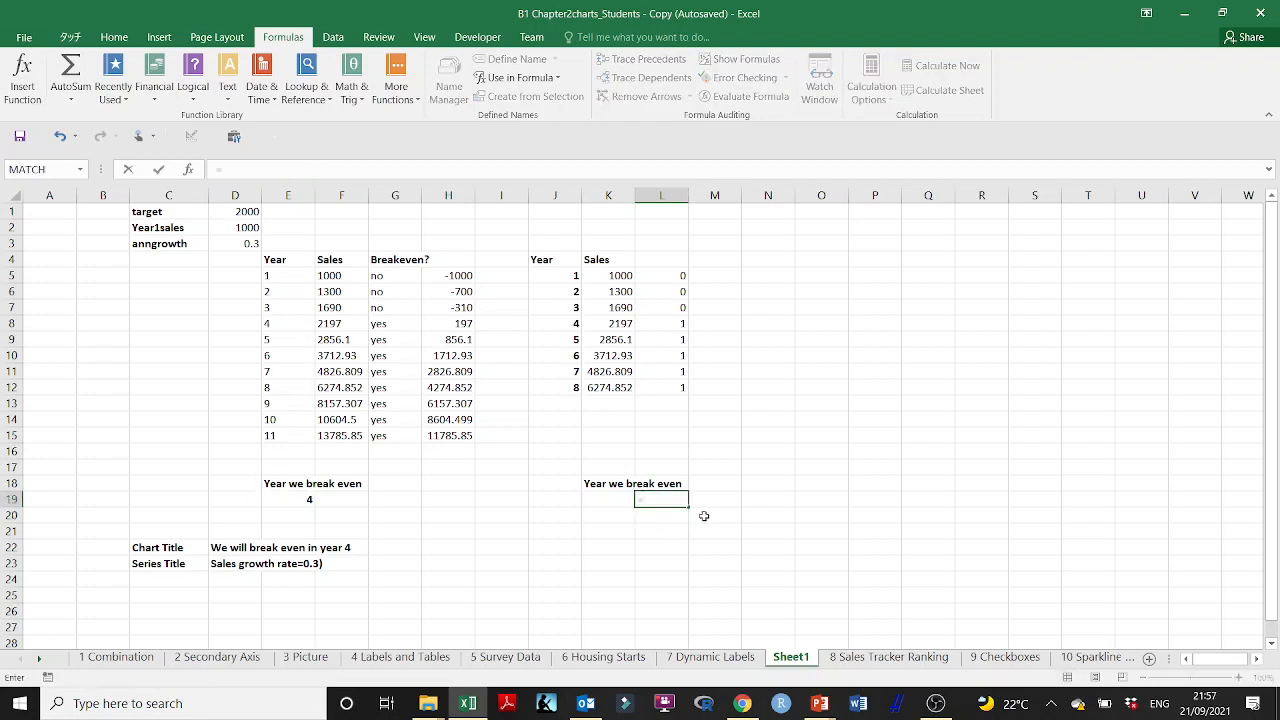
{"action": "type", "text": "Match"}
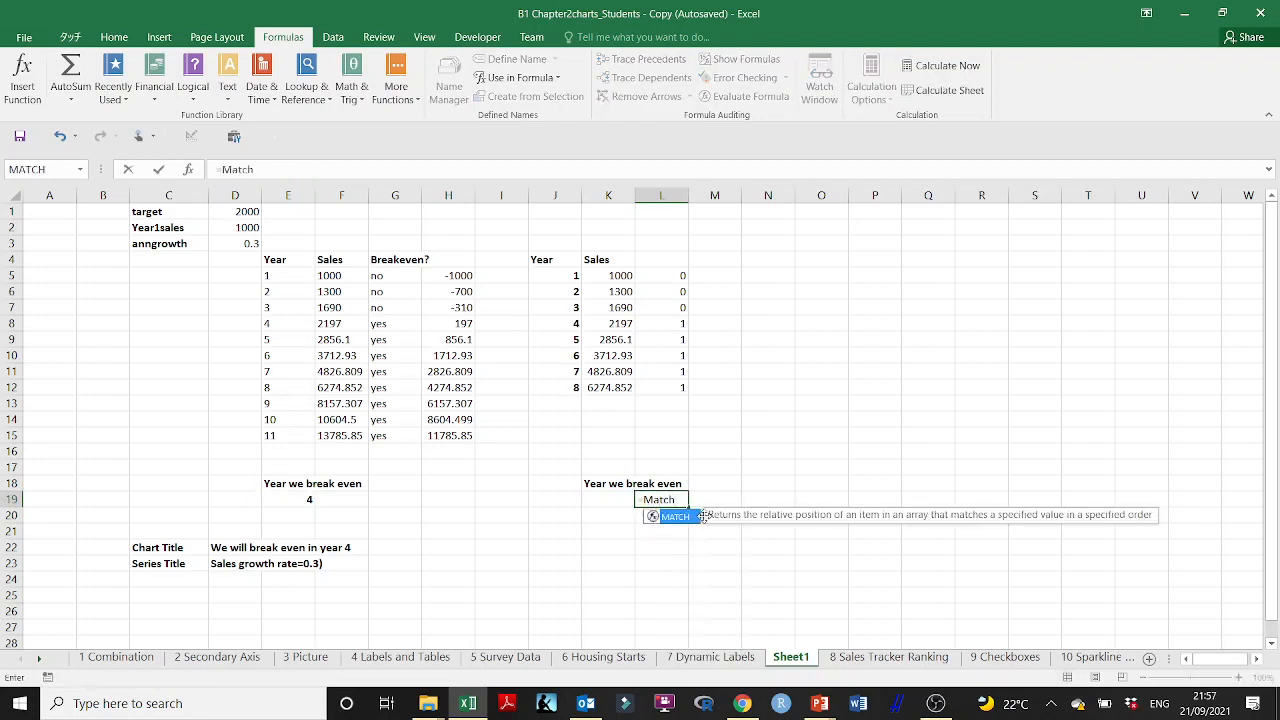
{"action": "type", "text": "("}
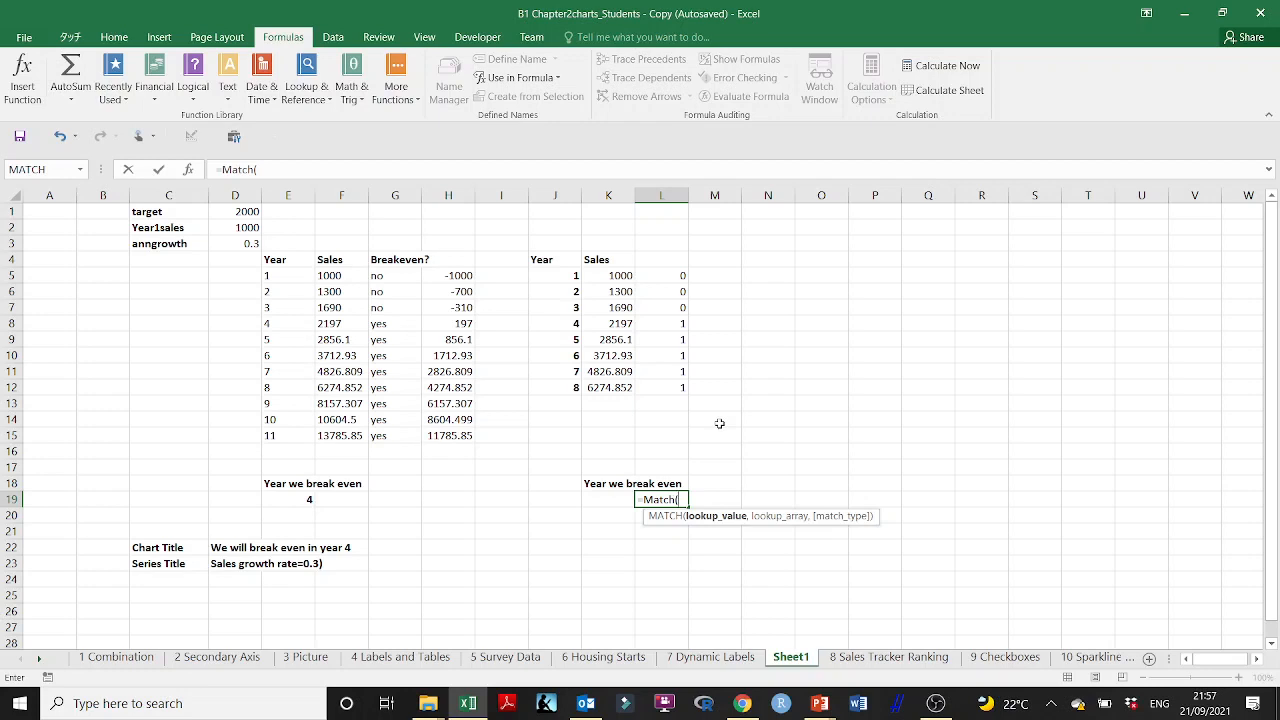
{"action": "type", "text": ","}
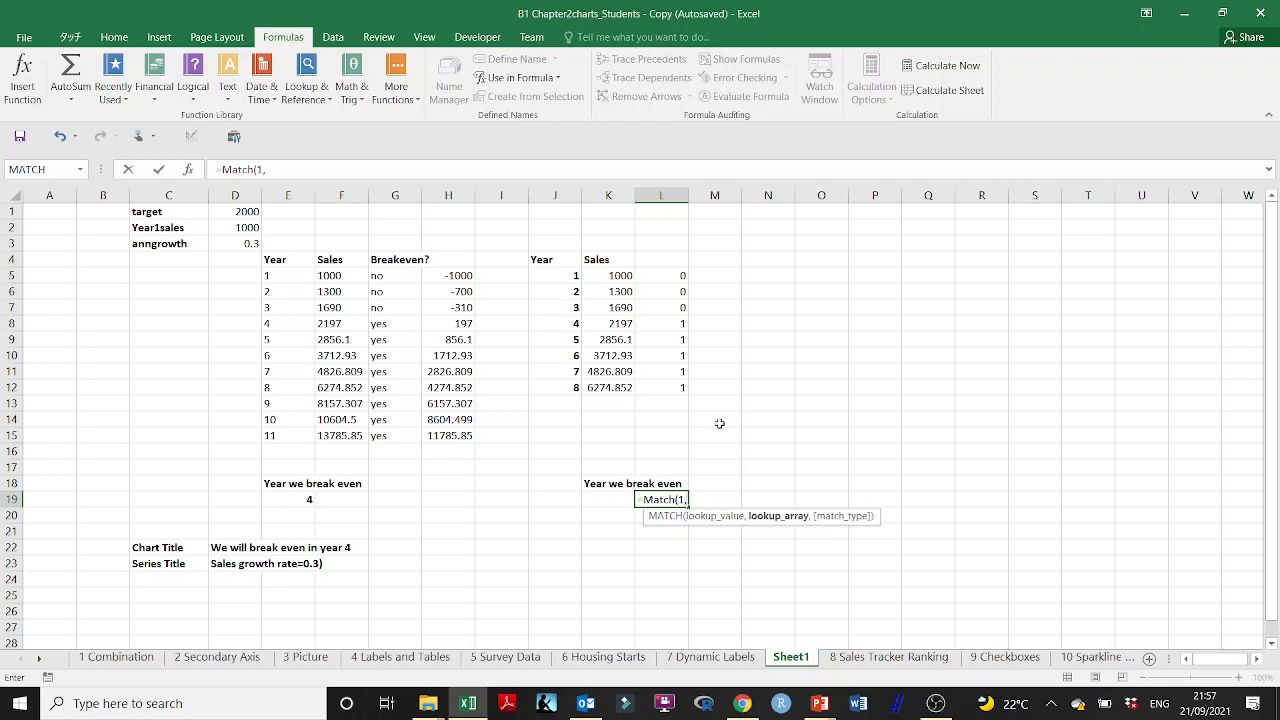
{"action": "left_click_drag", "start_coordinate": [680, 277], "coordinate": [670, 384]}
{"action": "type", "text": ","}
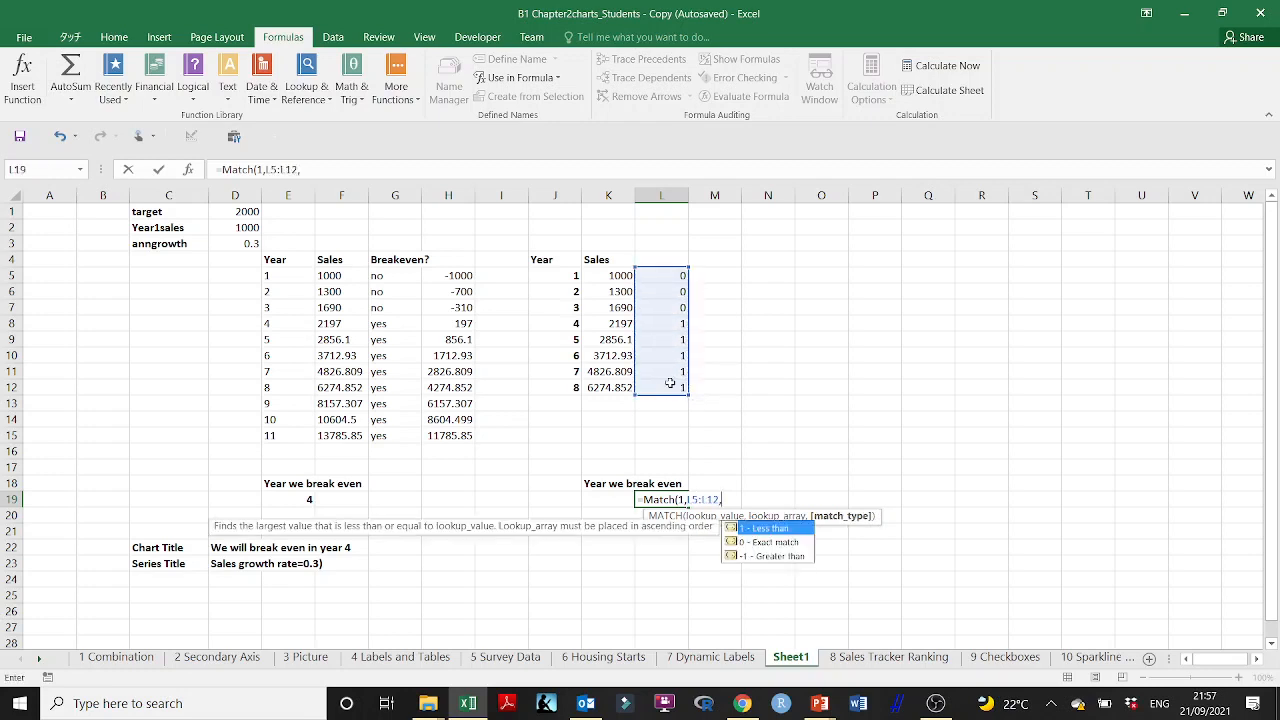
{"action": "double_click", "coordinate": [788, 542]}
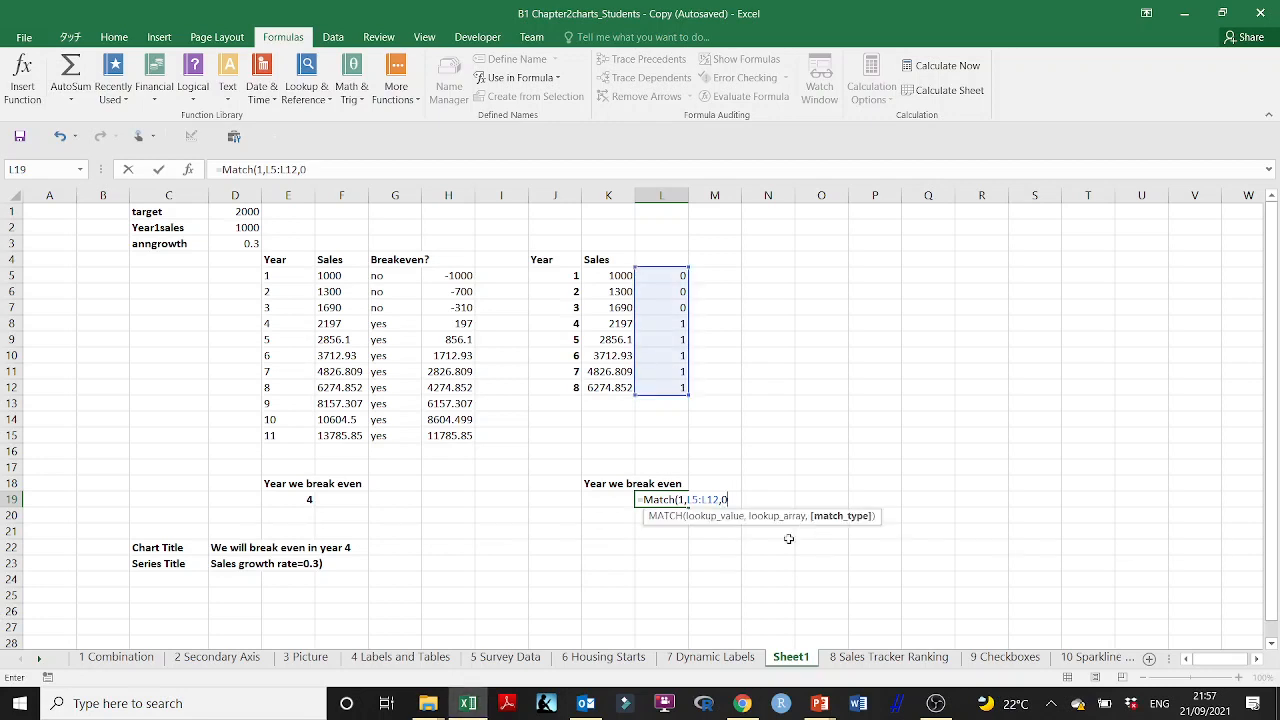
{"action": "type", "text": ")"}
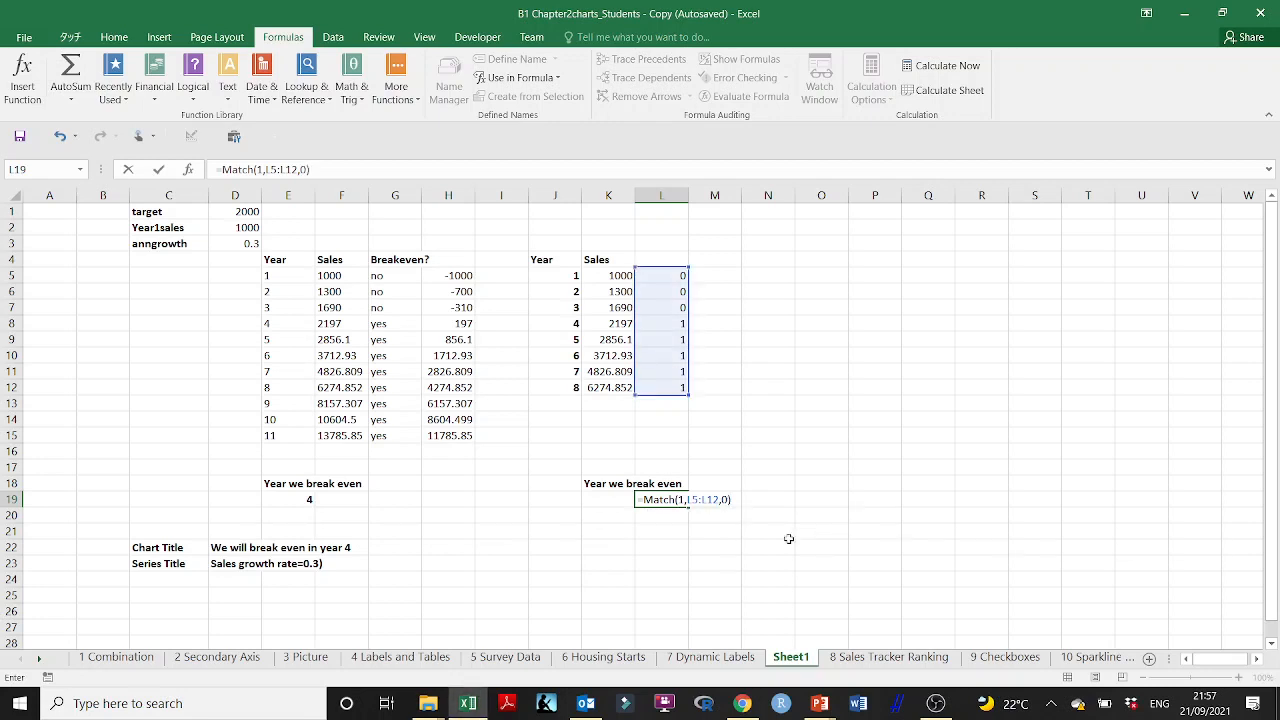
{"action": "key", "text": "Return"}
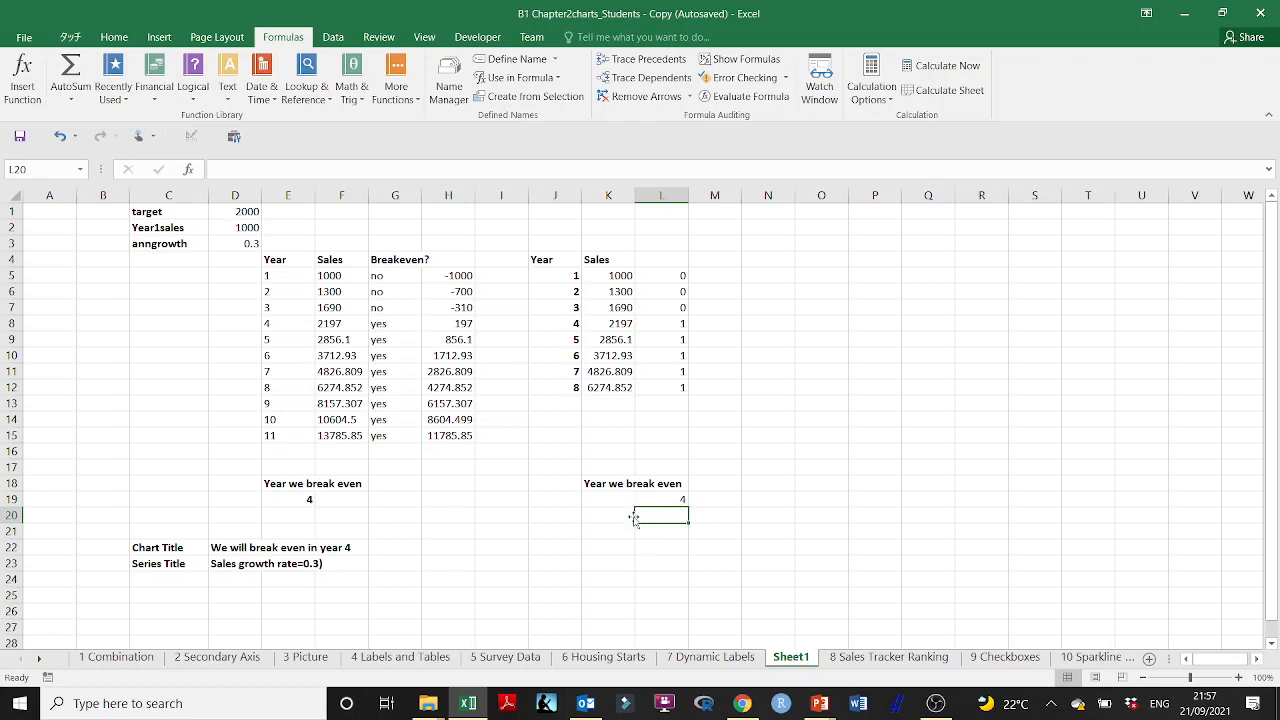
Step: Review the IFERROR formula behind the chart title text in D22
{"action": "left_click", "coordinate": [600, 531]}
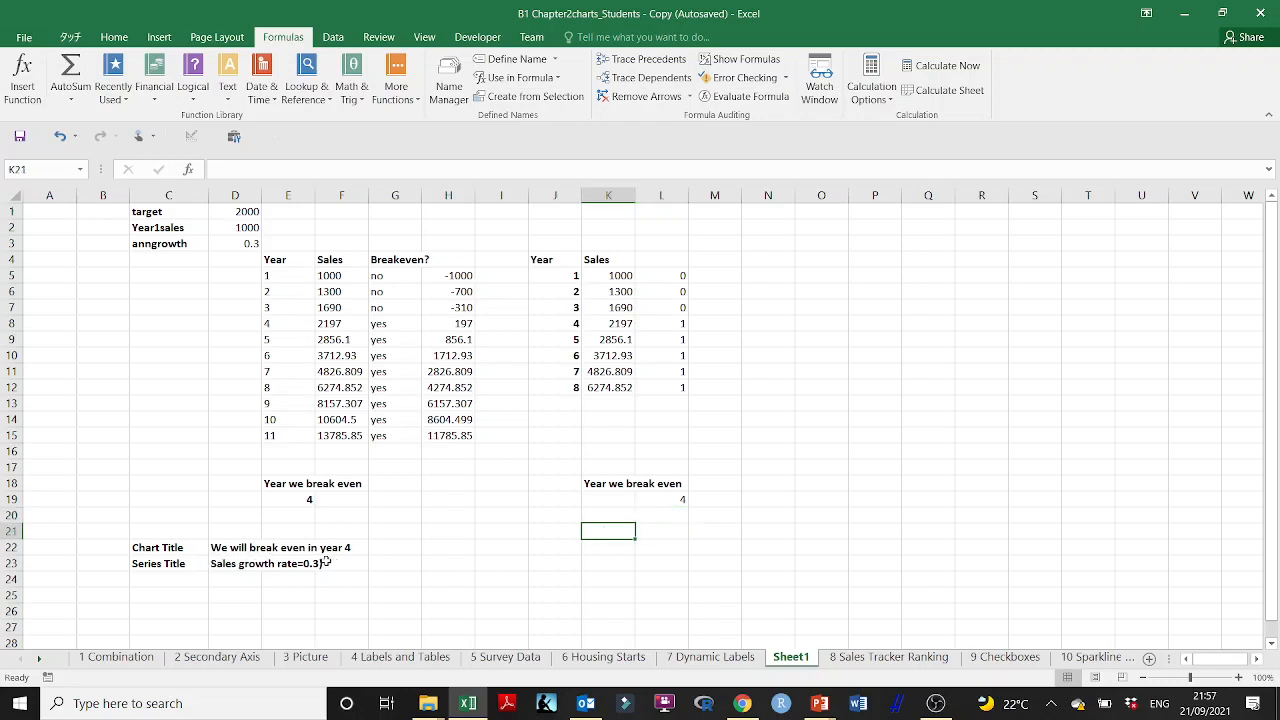
{"action": "double_click", "coordinate": [224, 548]}
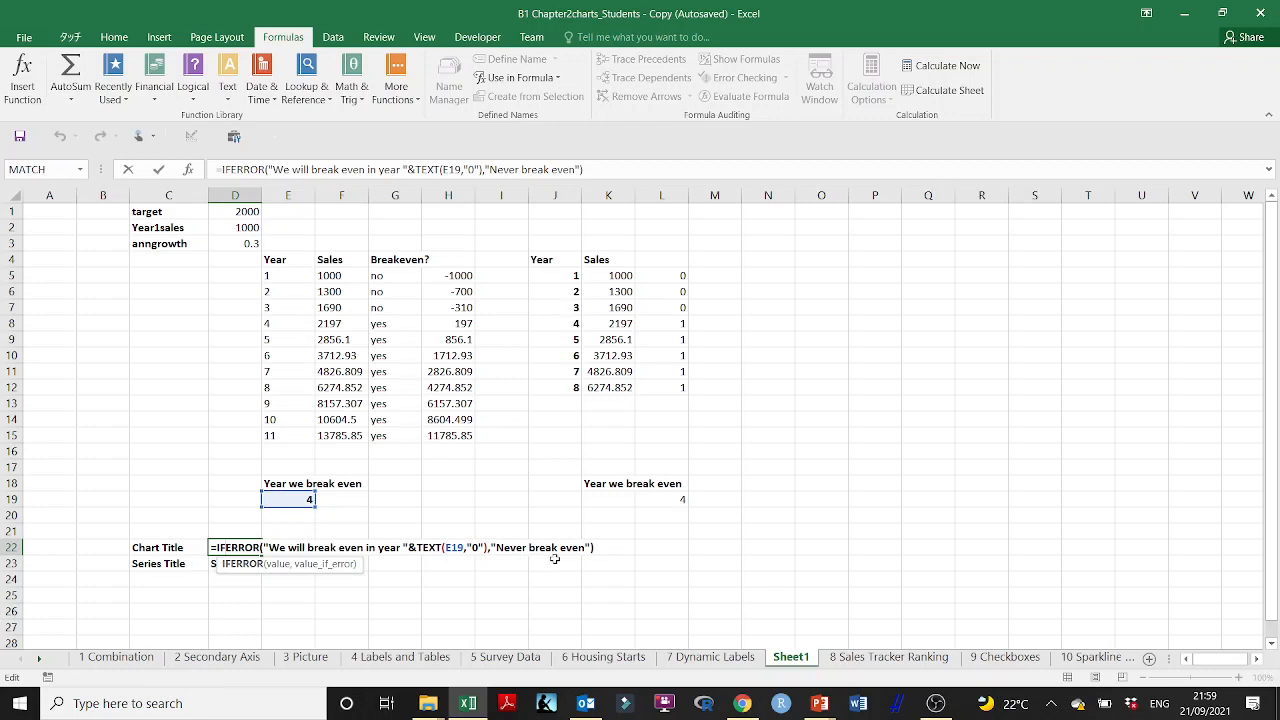
{"action": "key", "text": "Return"}
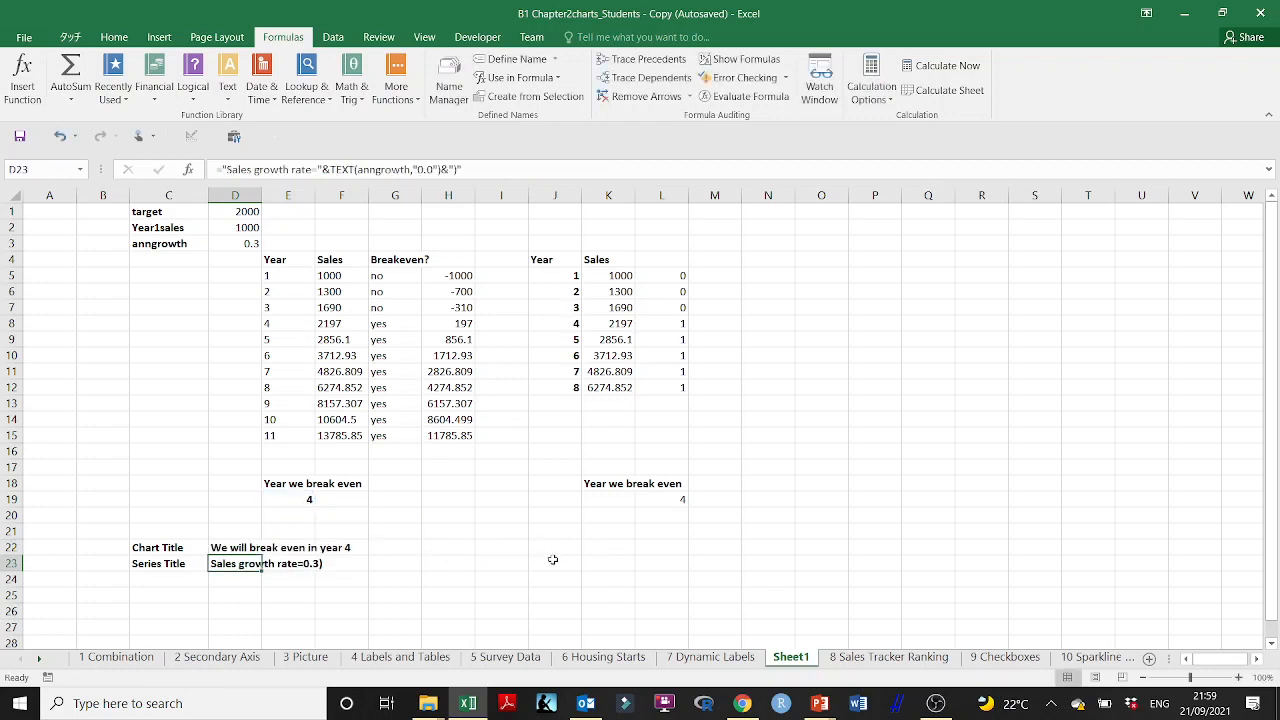
{"action": "double_click", "coordinate": [233, 549]}
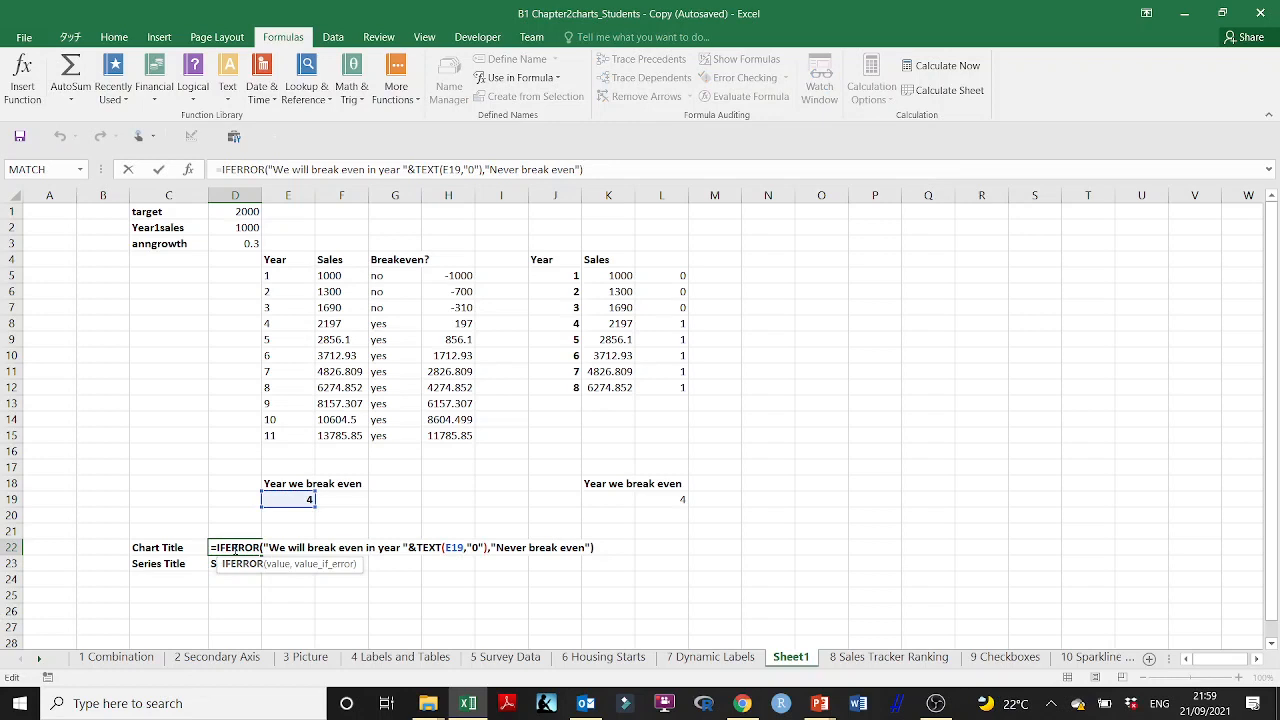
{"action": "key", "text": "Escape"}
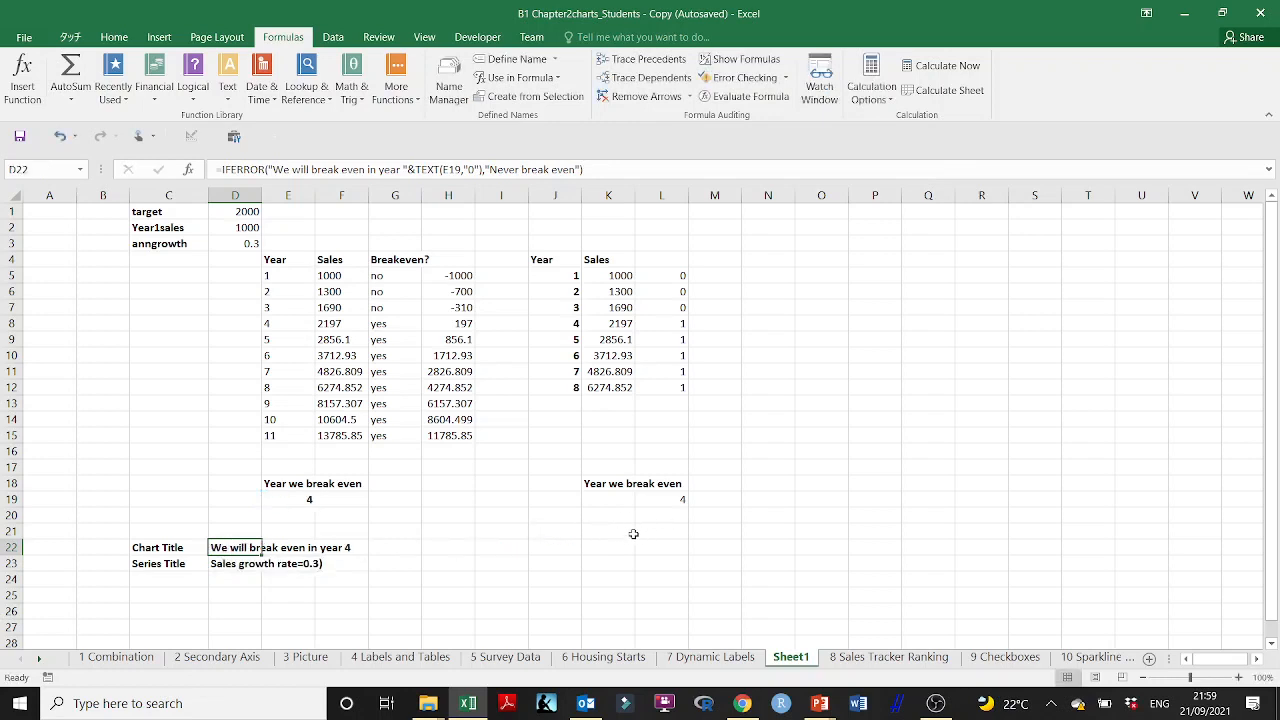
Step: Begin an IFERROR formula in L21 whose value opens with "We will break even in year "&
{"action": "left_click", "coordinate": [636, 532]}
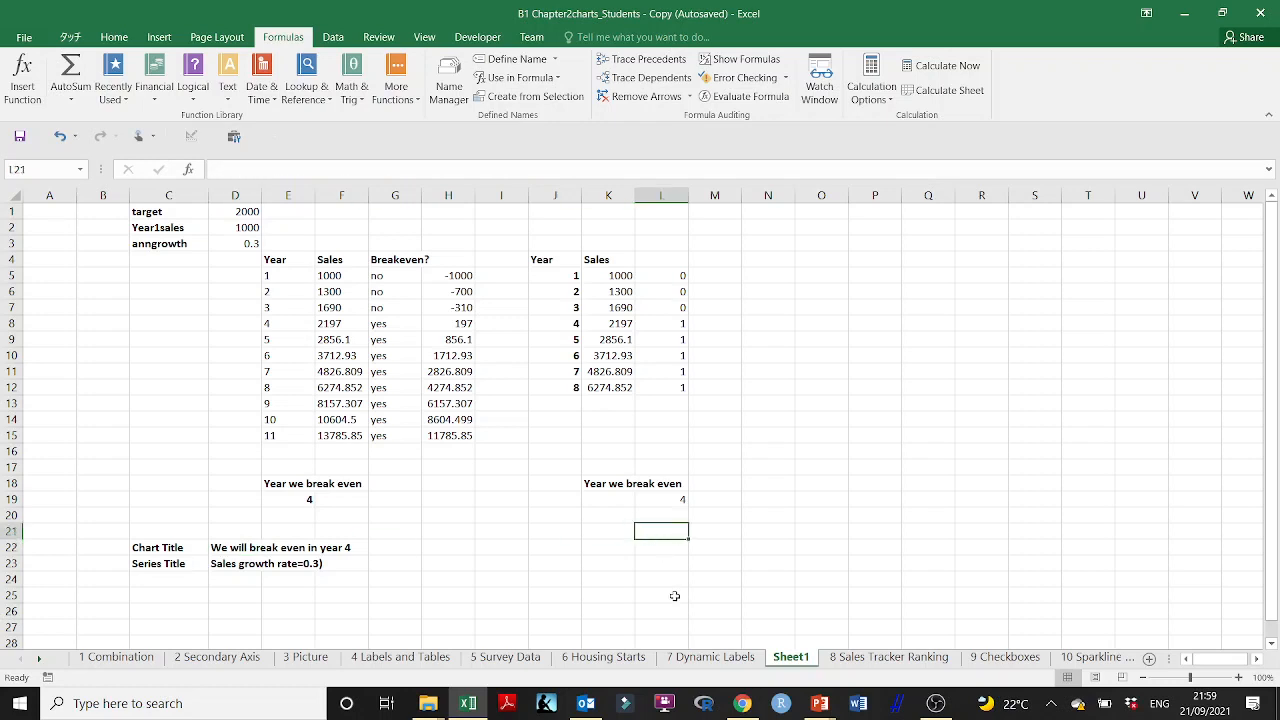
{"action": "type", "text": "="}
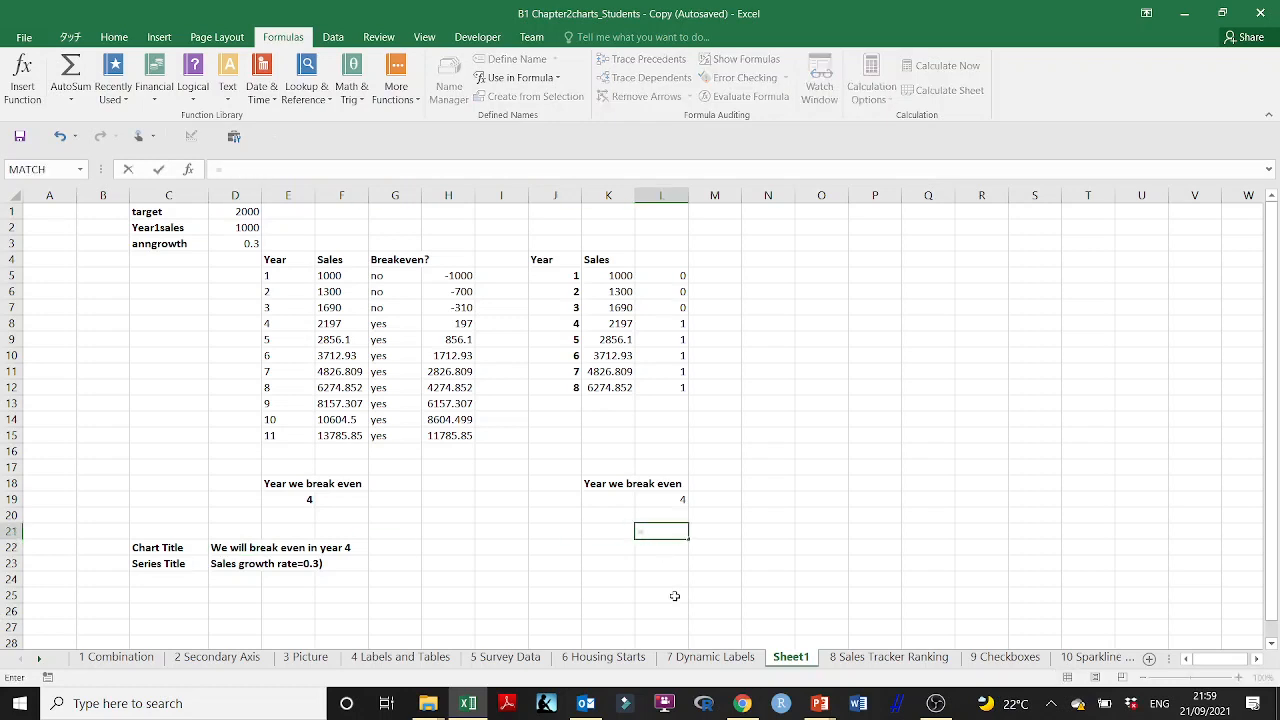
{"action": "type", "text": "IFER"}
{"action": "type", "text": "ROR"}
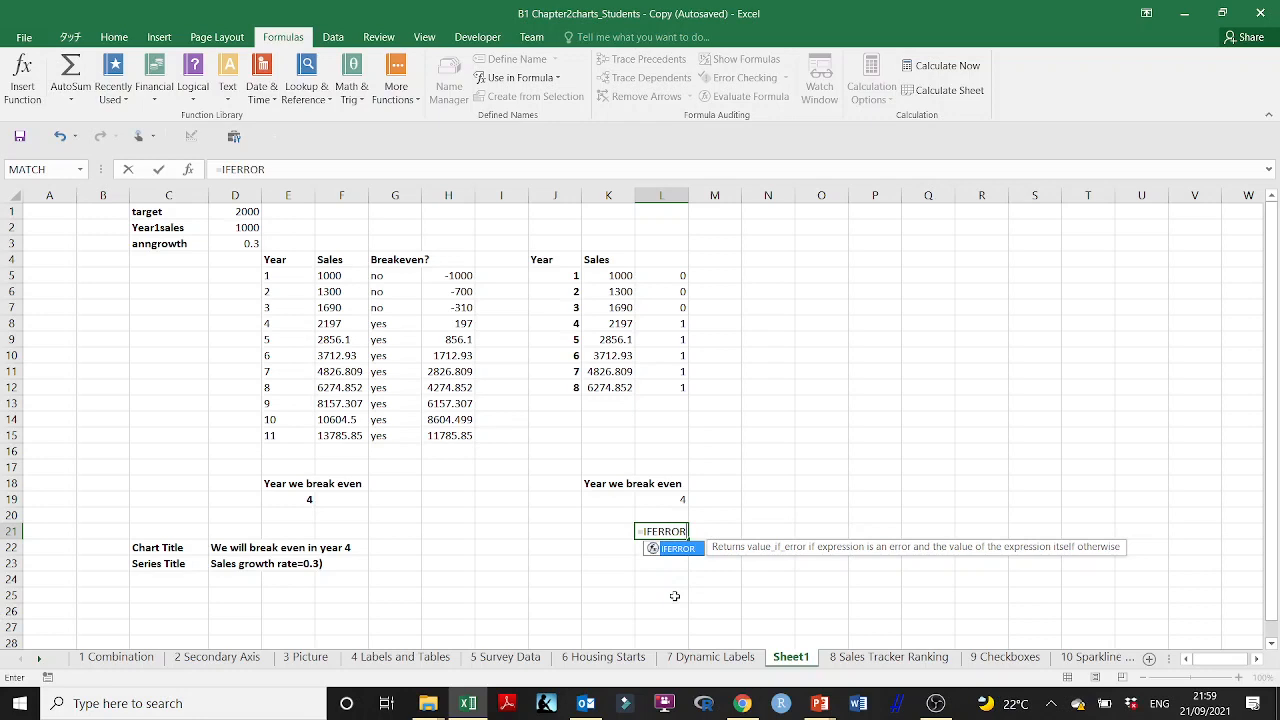
{"action": "type", "text": "("}
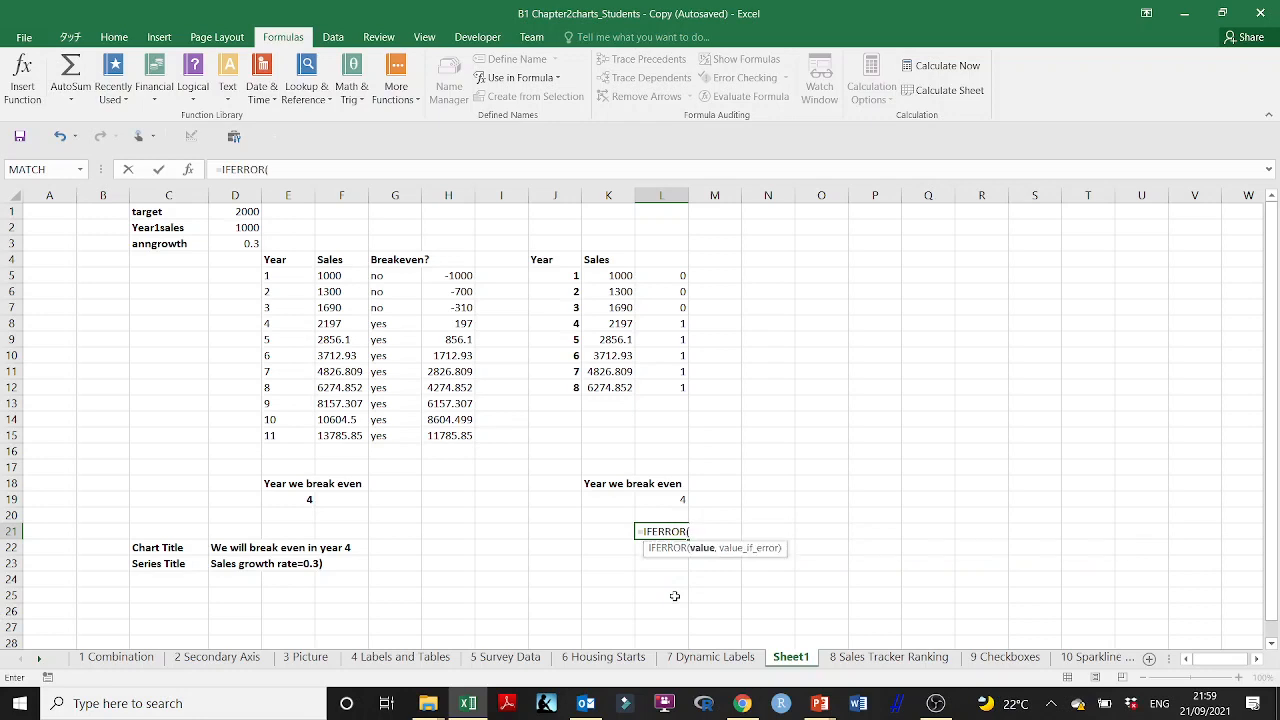
{"action": "type", "text": "\""}
{"action": "key", "text": "BackSpace"}
{"action": "type", "text": "\"We will break even i"}
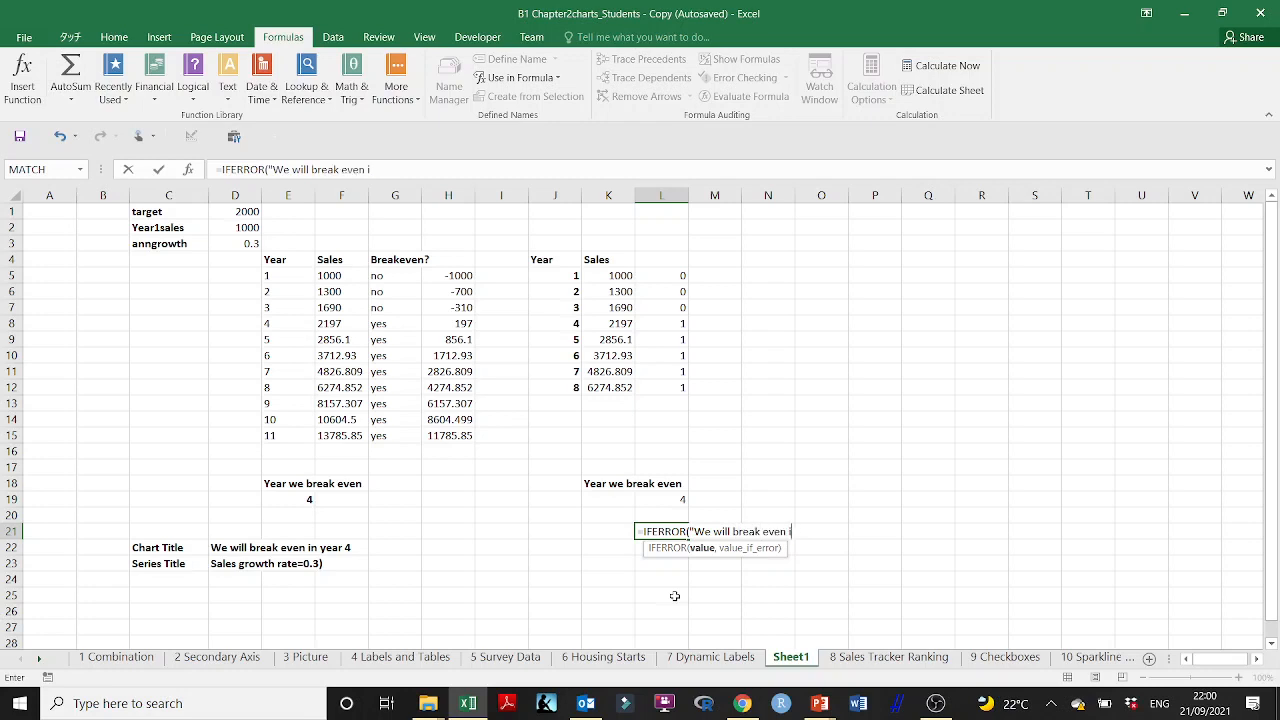
{"action": "type", "text": "n year"}
{"action": "type", "text": "\"&TEX"}
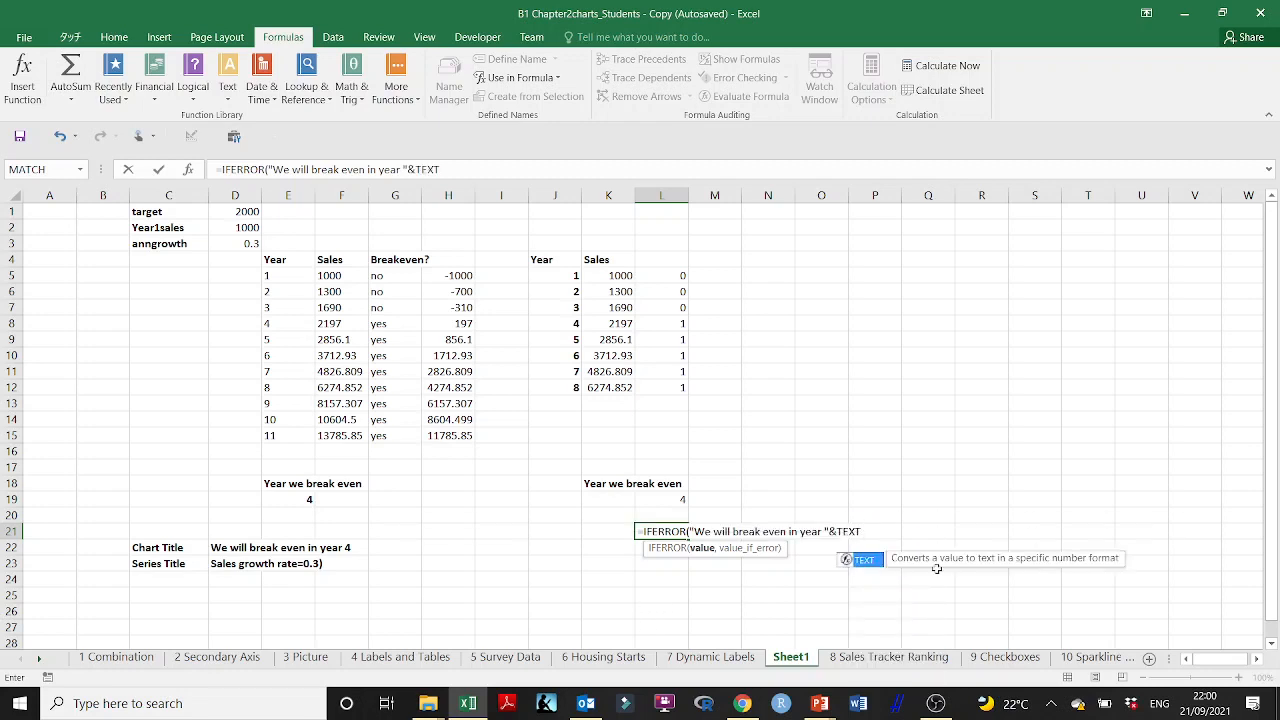
{"action": "type", "text": "T"}
Step: Append TEXT(E19,"0.0") to the L21 formula to convert the break-even year to text
{"action": "double_click", "coordinate": [866, 561]}
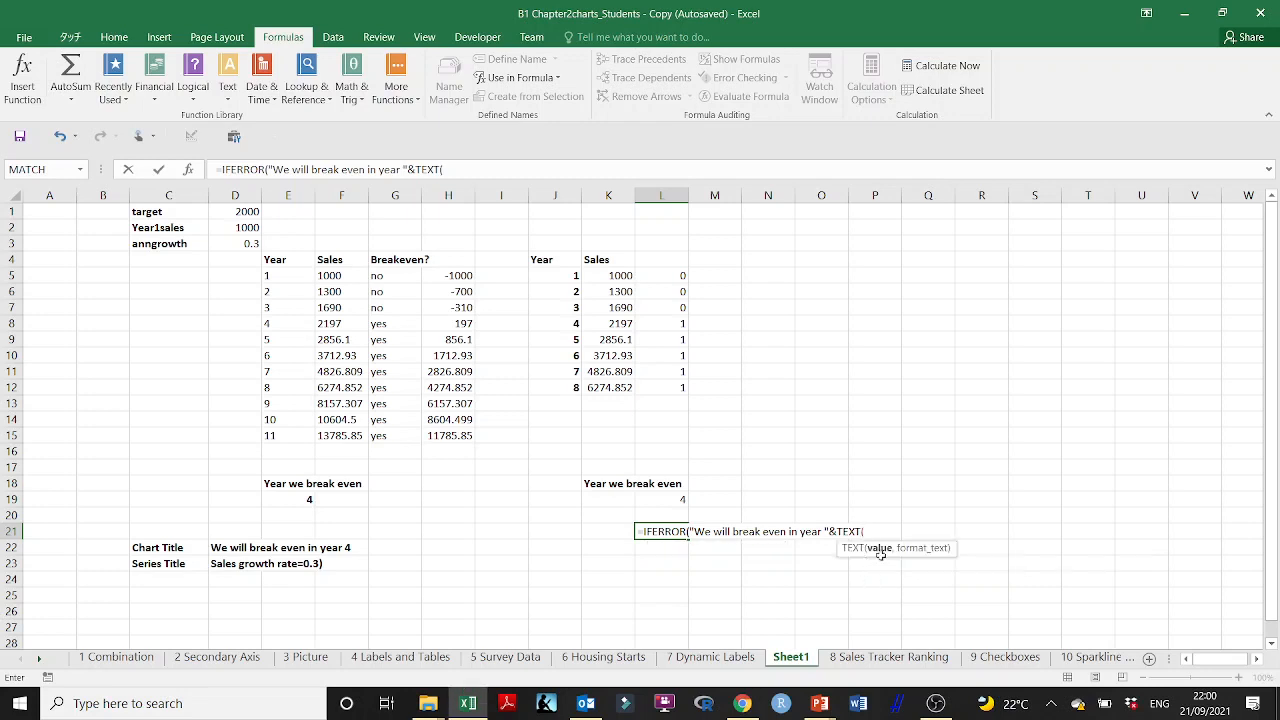
{"action": "left_click", "coordinate": [305, 498]}
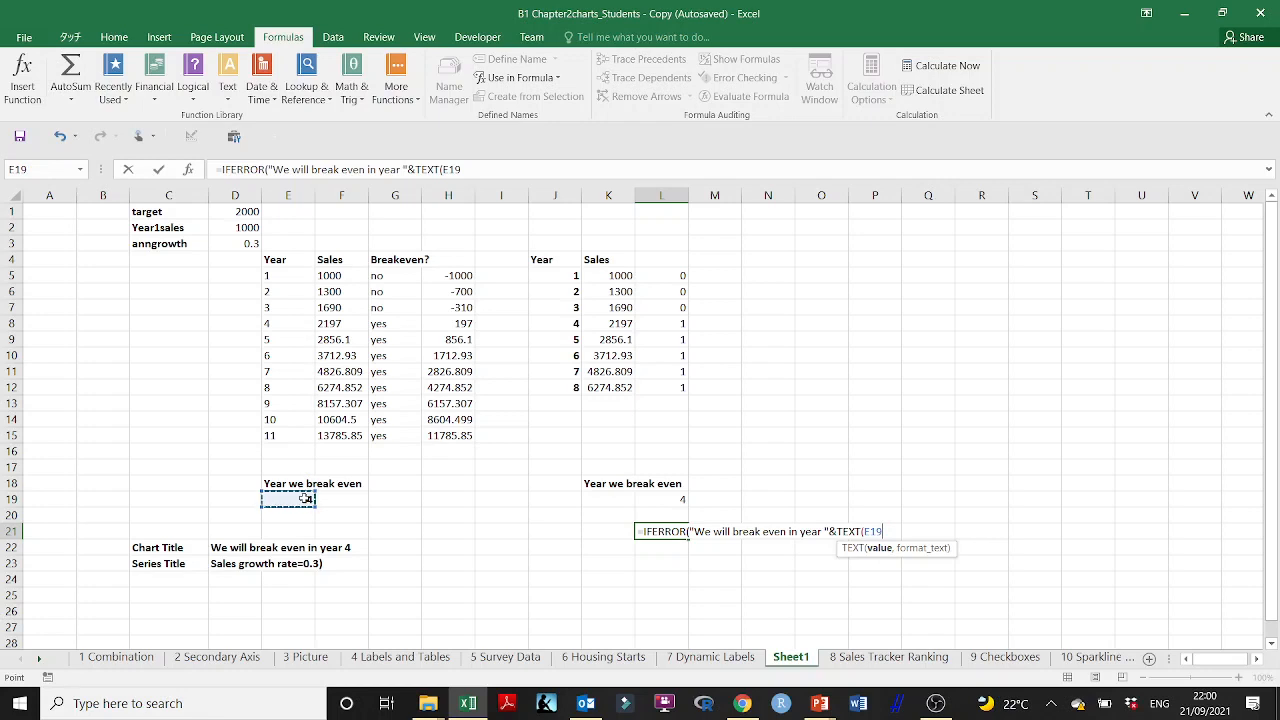
{"action": "type", "text": ","}
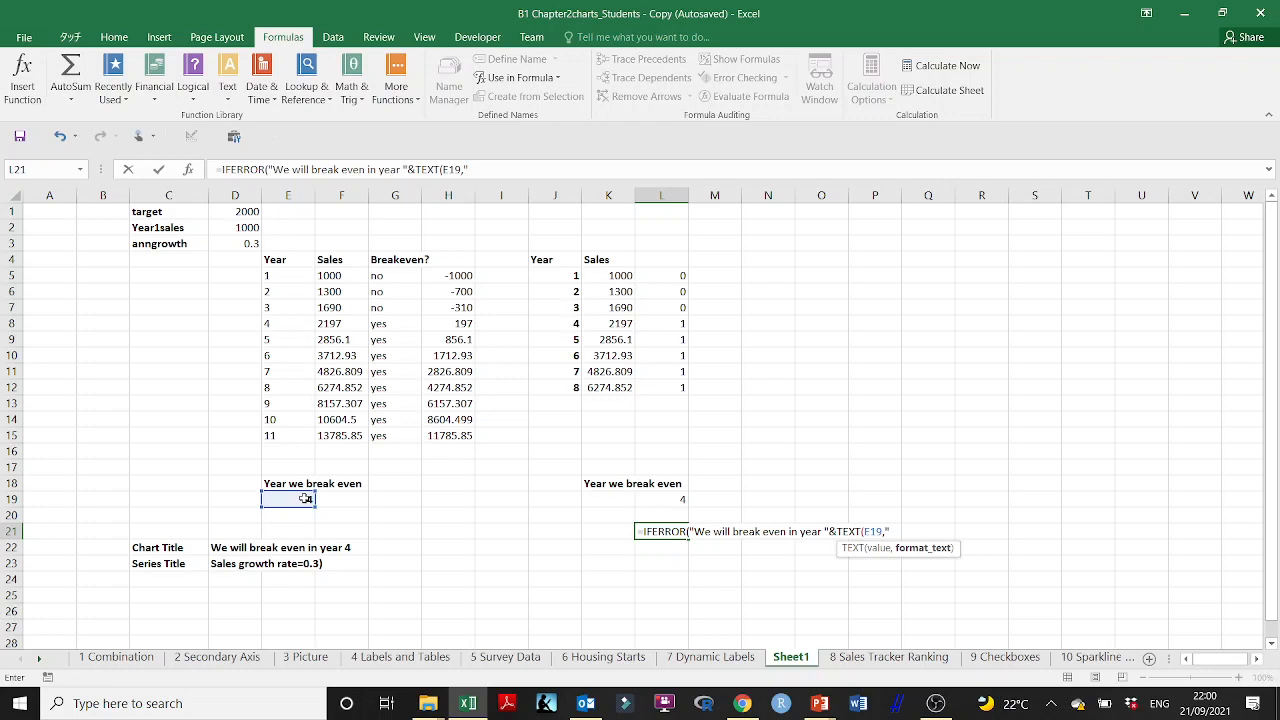
{"action": "type", "text": "\"0.0\")"}
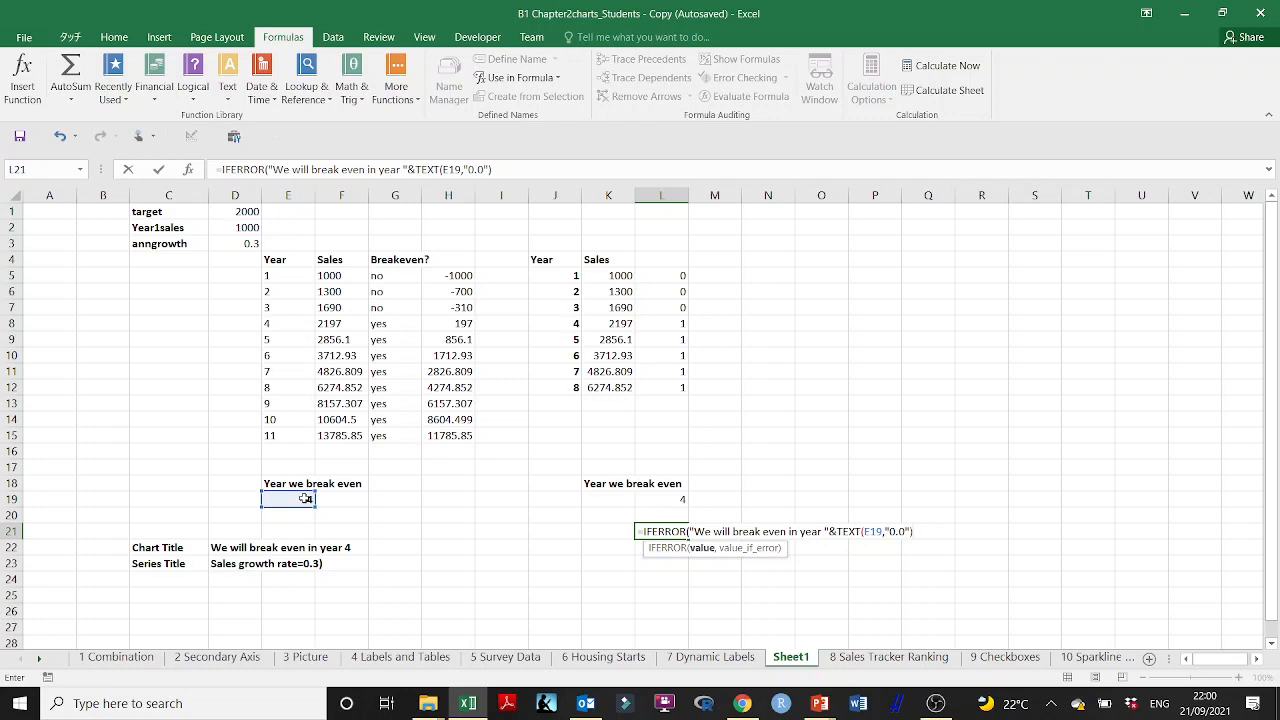
Step: Complete the L21 formula with "Never Break Even" as the value returned on error
{"action": "type", "text": ",\"Never Break"}
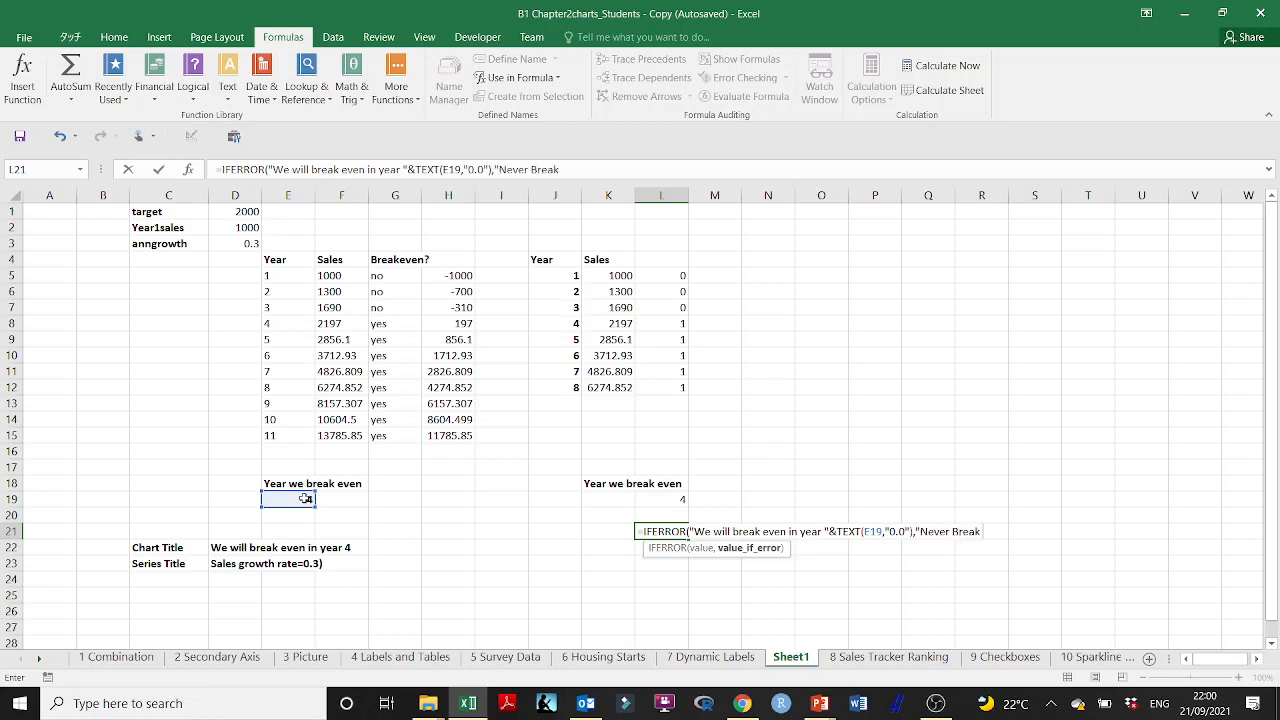
{"action": "type", "text": " Even"}
{"action": "key", "text": "BackSpace"}
{"action": "type", "text": ")"}
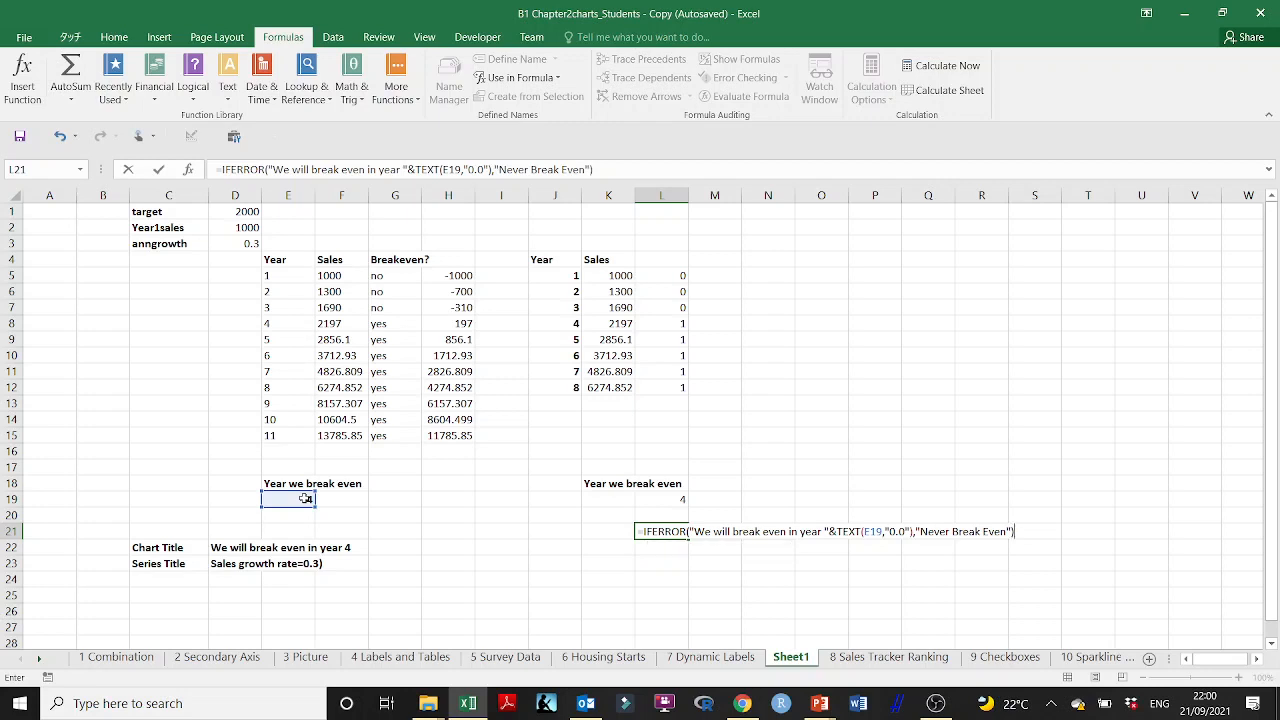
{"action": "key", "text": "Return"}
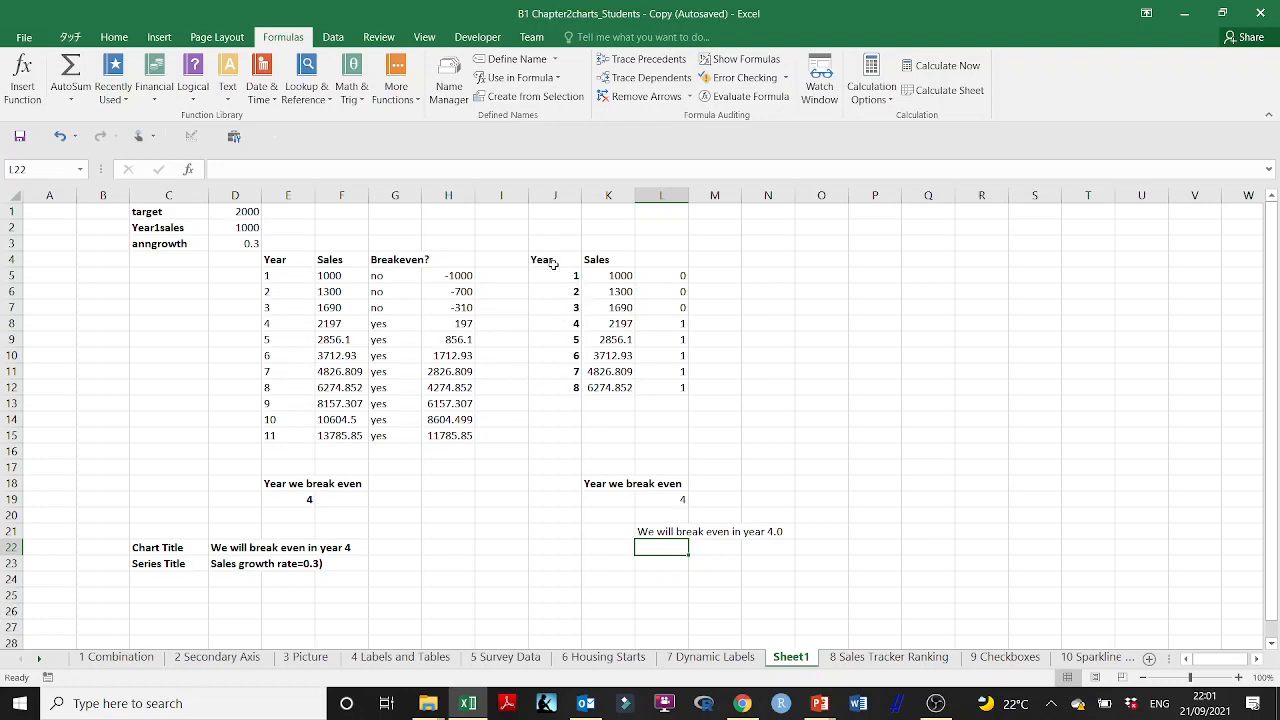
Step: Insert a basic 2-D line chart of the Year and Sales data in J4:K12 and place it over columns N to U
{"action": "left_click_drag", "start_coordinate": [548, 262], "coordinate": [610, 390]}
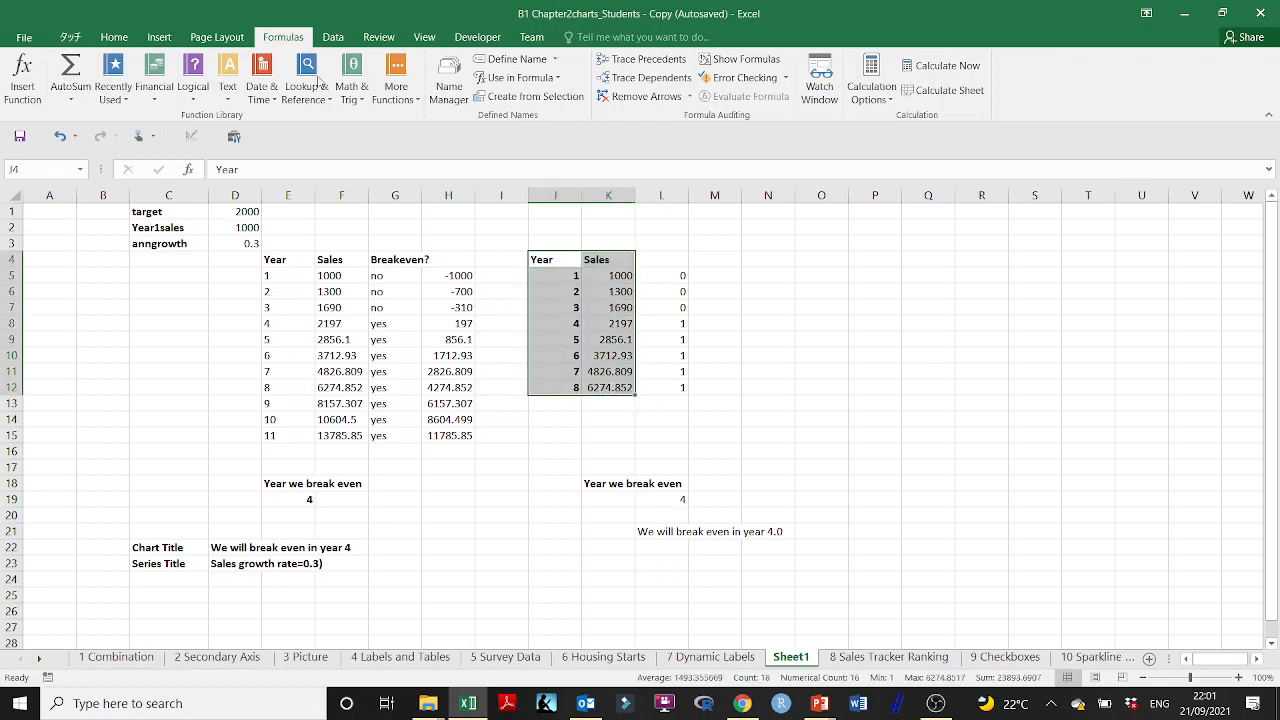
{"action": "left_click", "coordinate": [158, 40]}
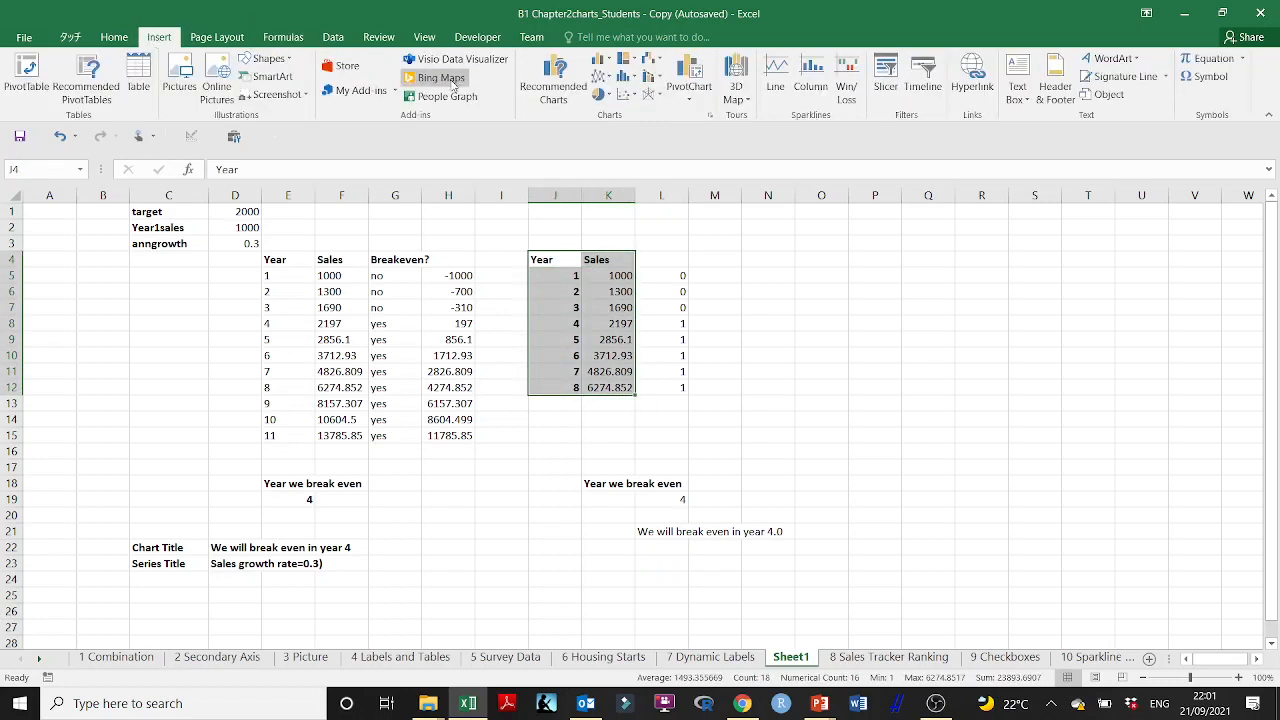
{"action": "left_click", "coordinate": [606, 84]}
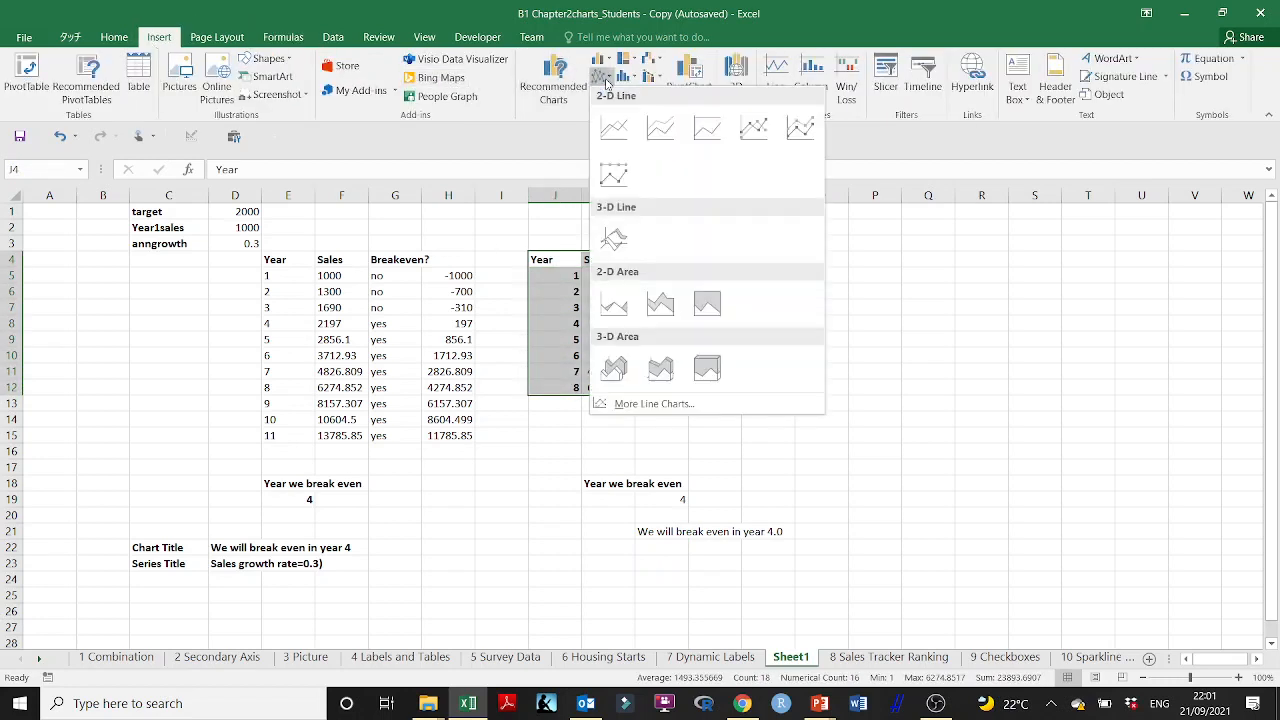
{"action": "left_click", "coordinate": [606, 131]}
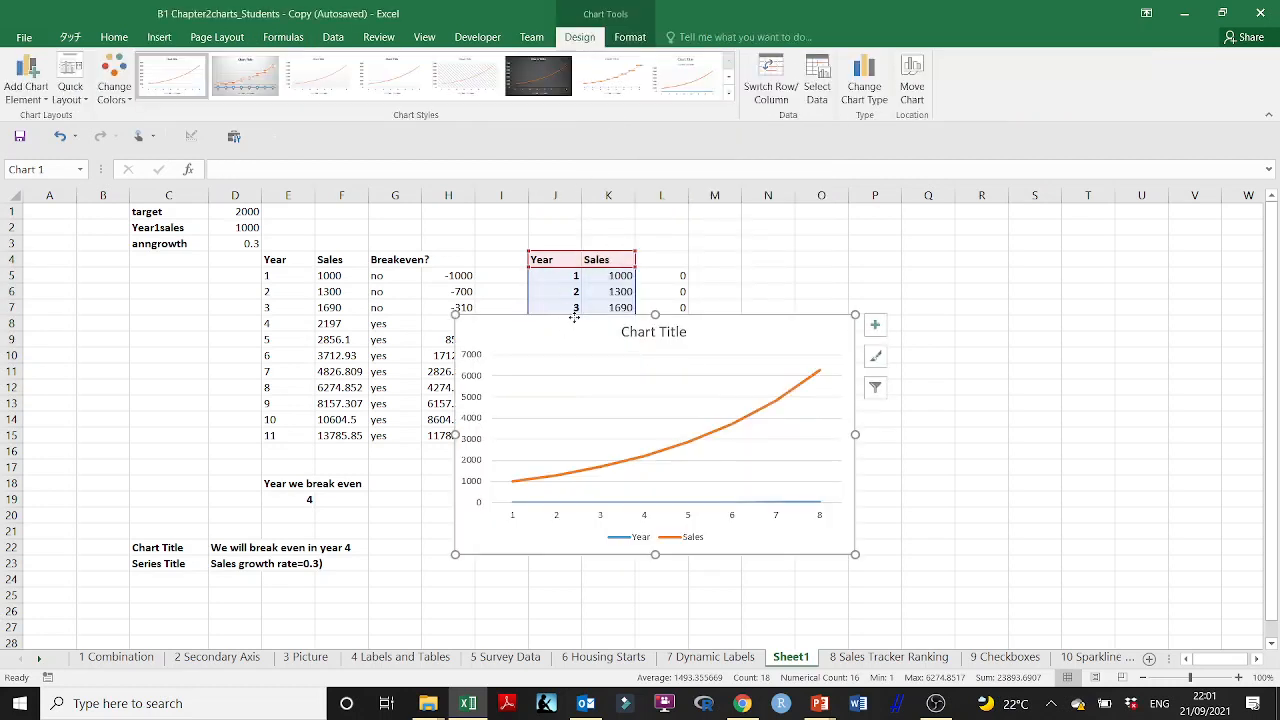
{"action": "left_click_drag", "start_coordinate": [561, 322], "coordinate": [857, 229]}
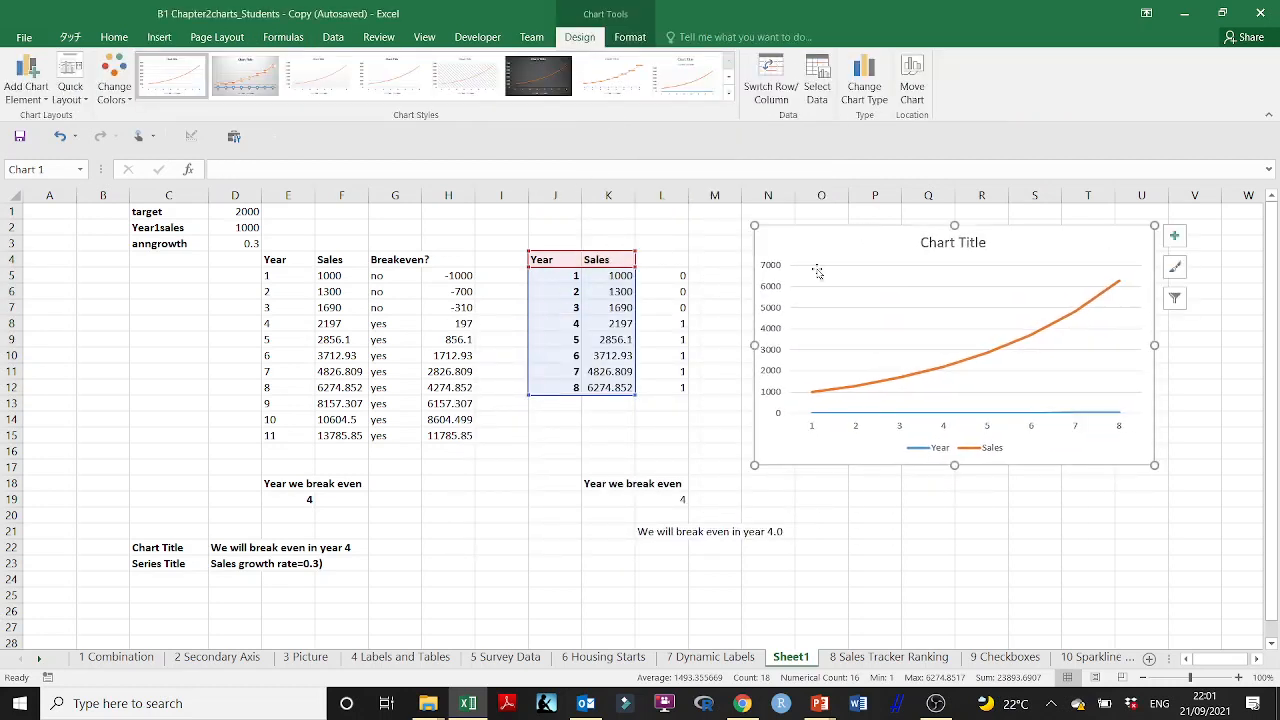
Step: Remove the Year series from the chart's data source so that only Sales is plotted
{"action": "left_click", "coordinate": [817, 88]}
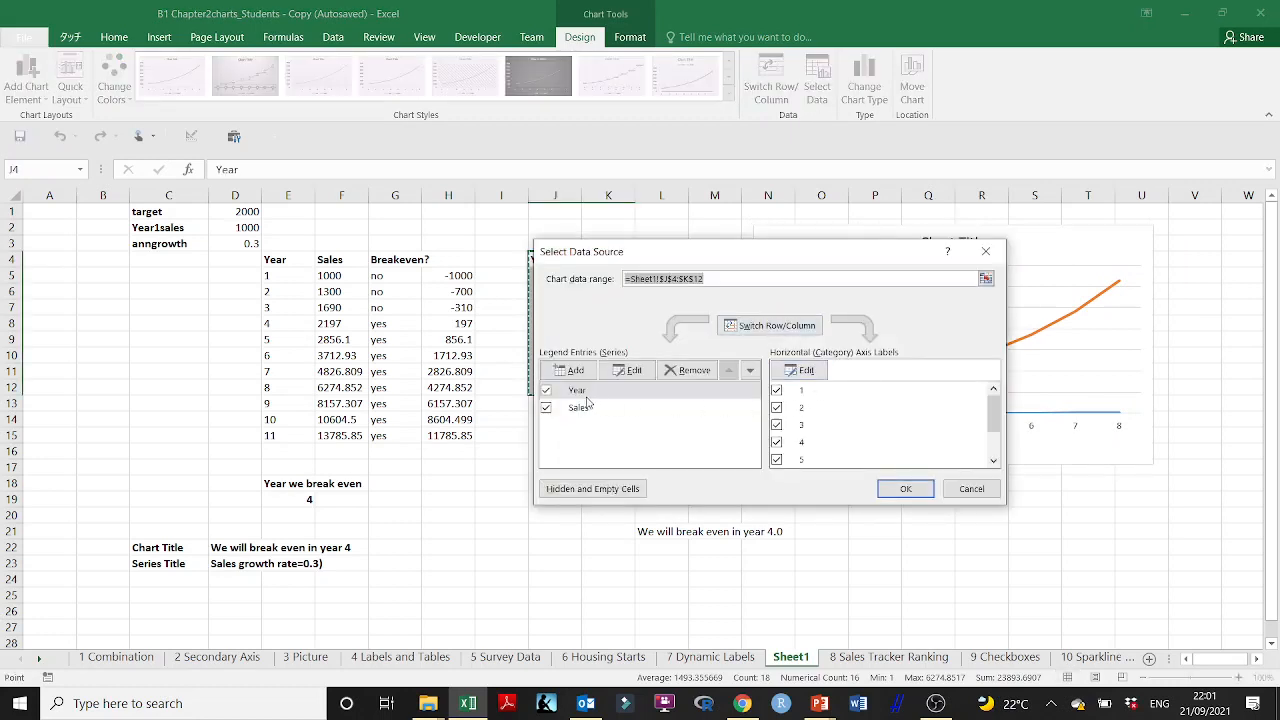
{"action": "left_click", "coordinate": [546, 391]}
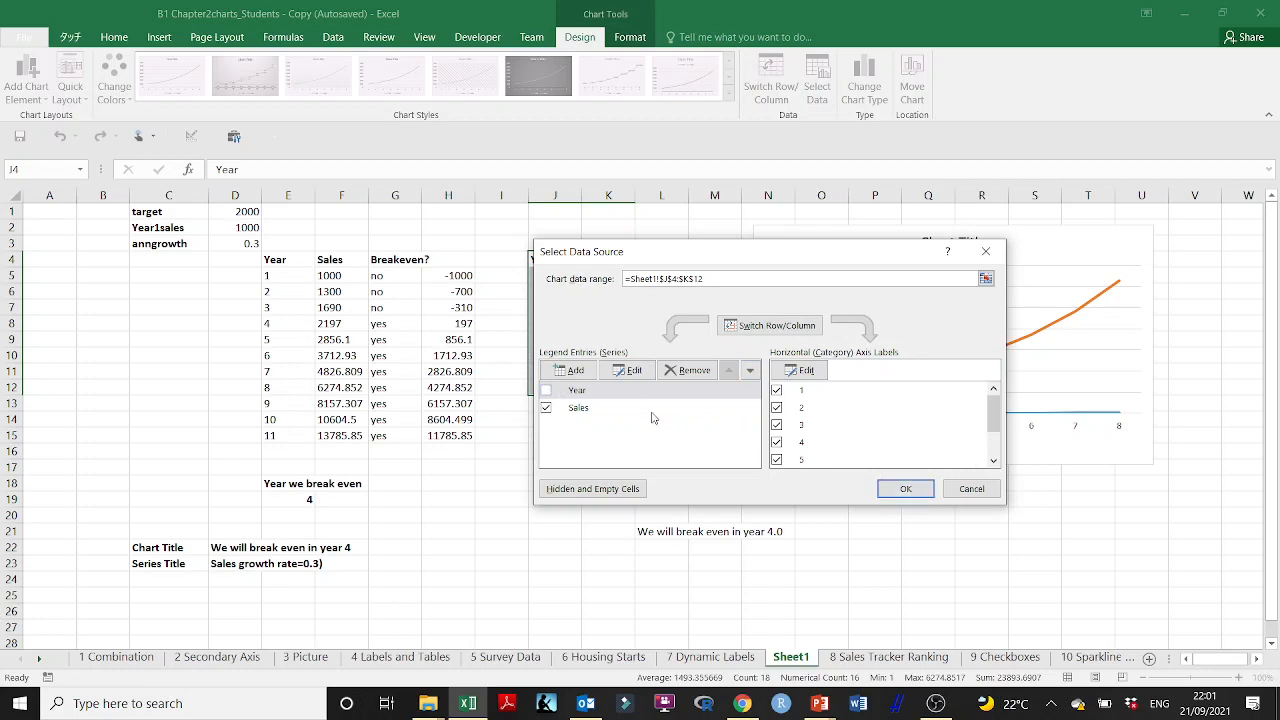
{"action": "left_click", "coordinate": [669, 380]}
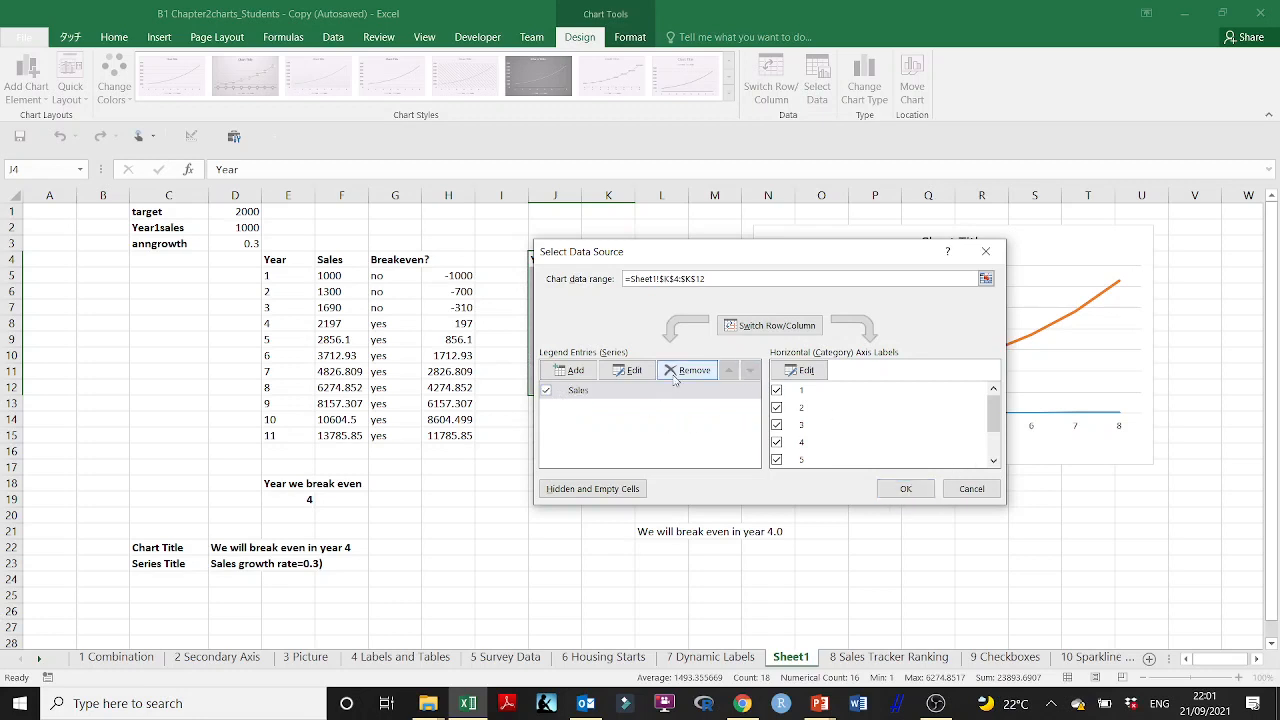
{"action": "left_click", "coordinate": [906, 489]}
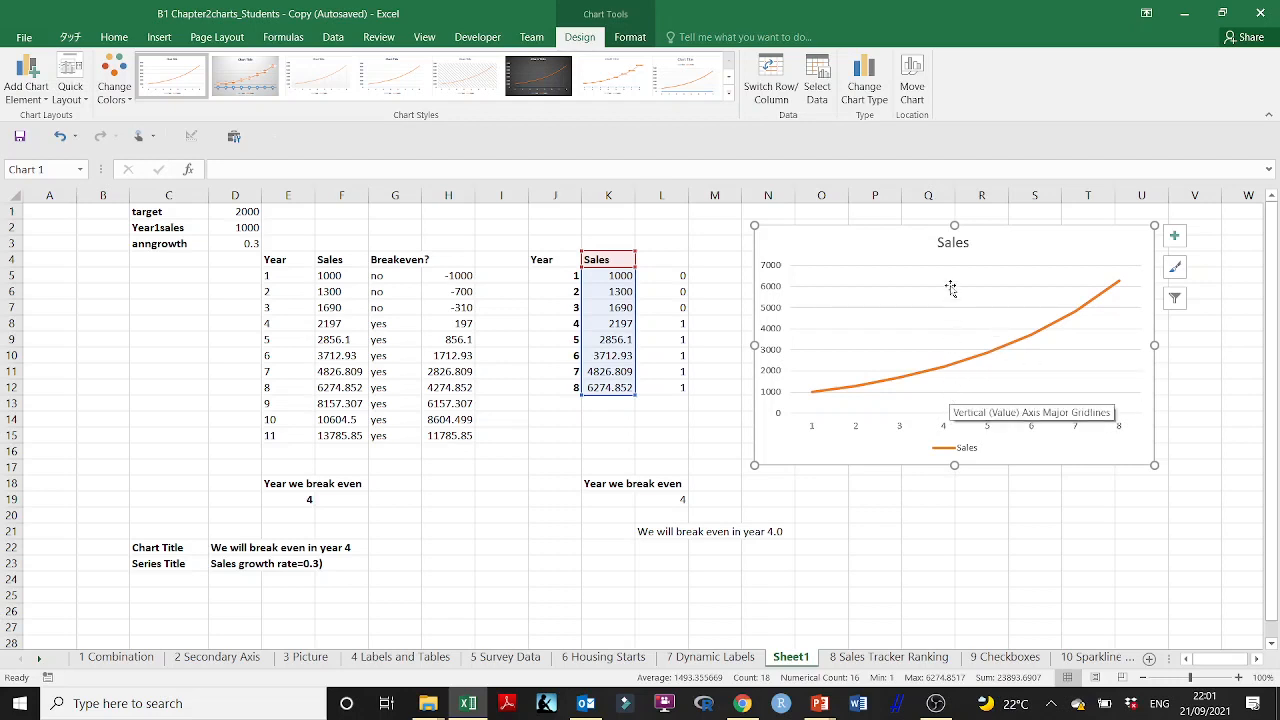
Step: Try to replace the Sales chart title with an "=" reference to the break-even text in L21
{"action": "left_click", "coordinate": [952, 242]}
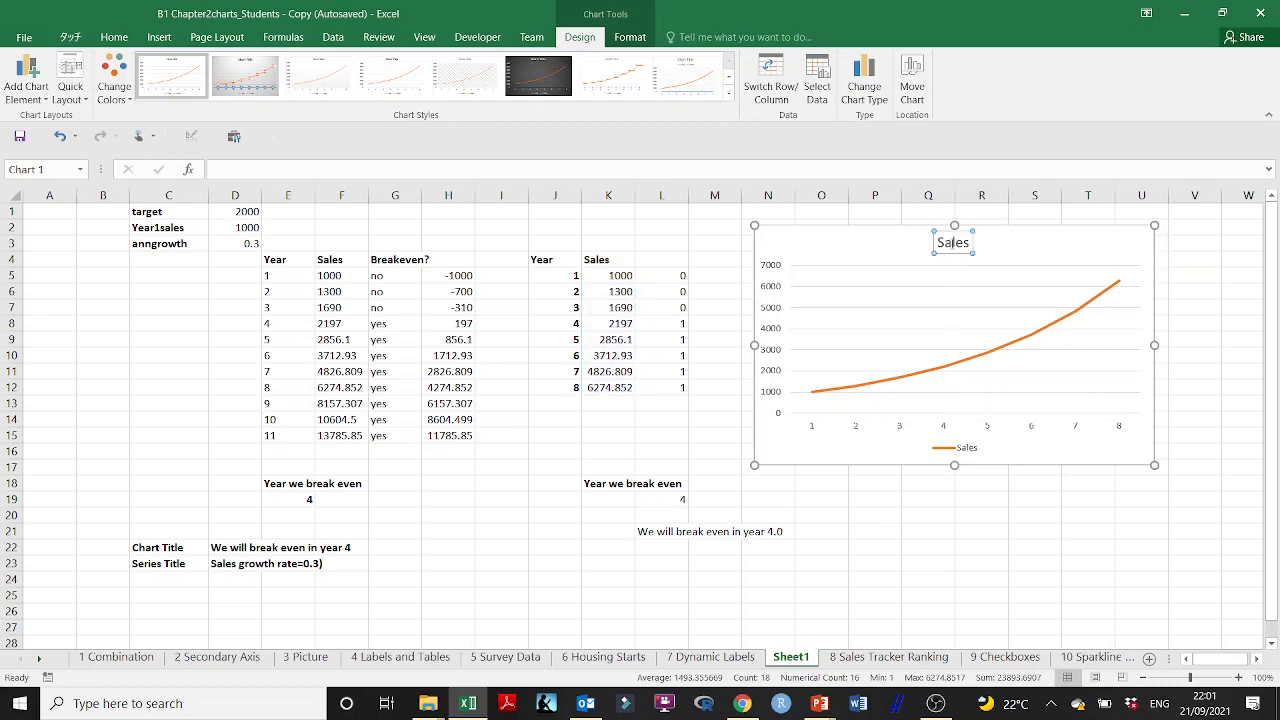
{"action": "double_click", "coordinate": [952, 242]}
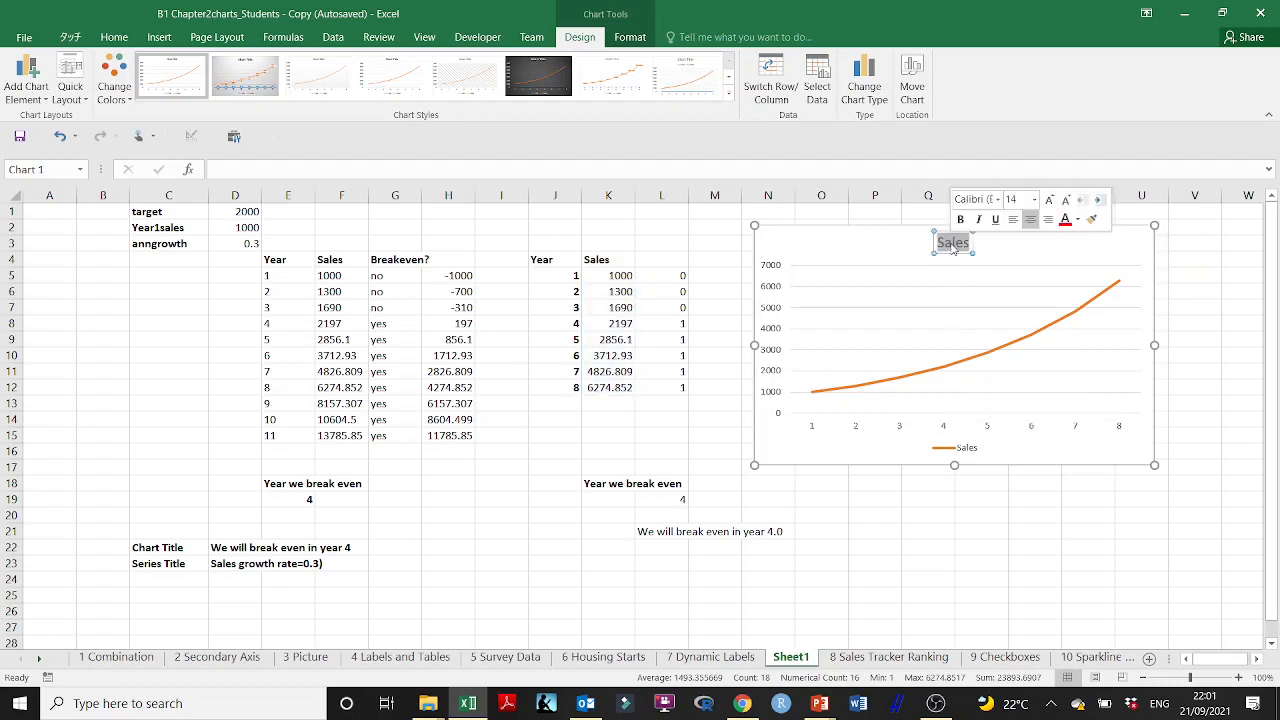
{"action": "key", "text": "BackSpace"}
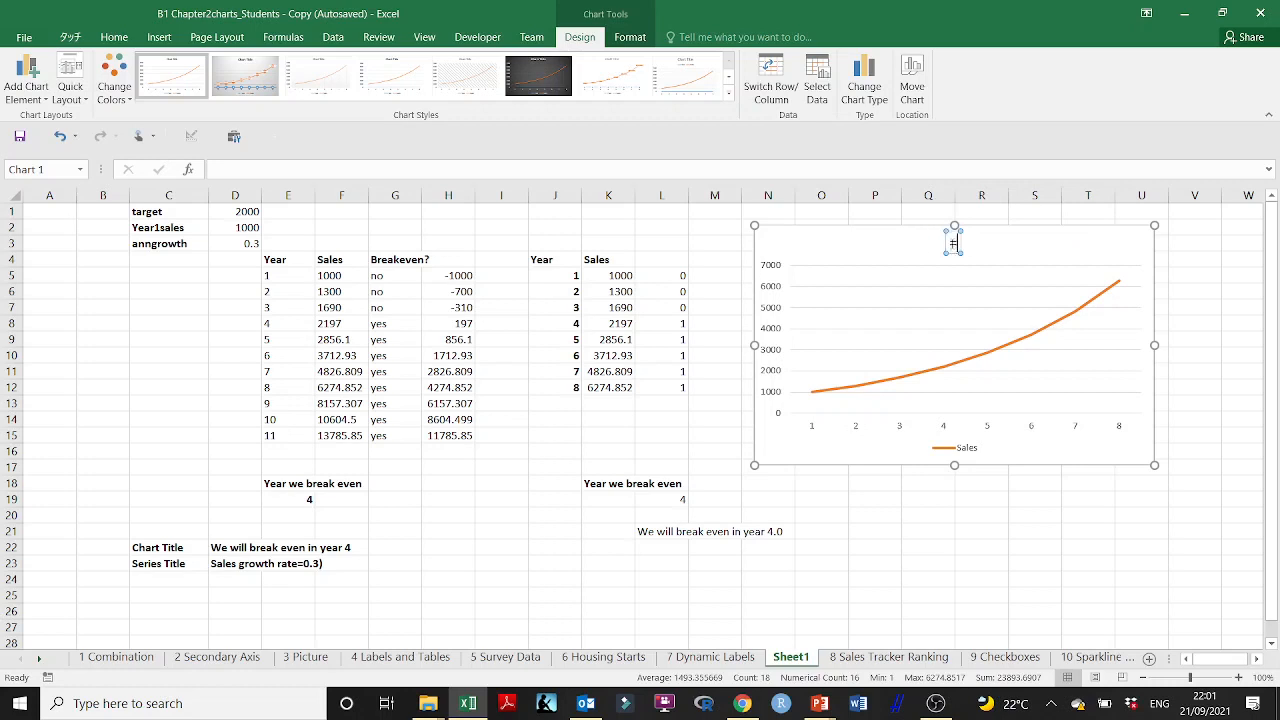
{"action": "type", "text": "="}
{"action": "left_click", "coordinate": [667, 531]}
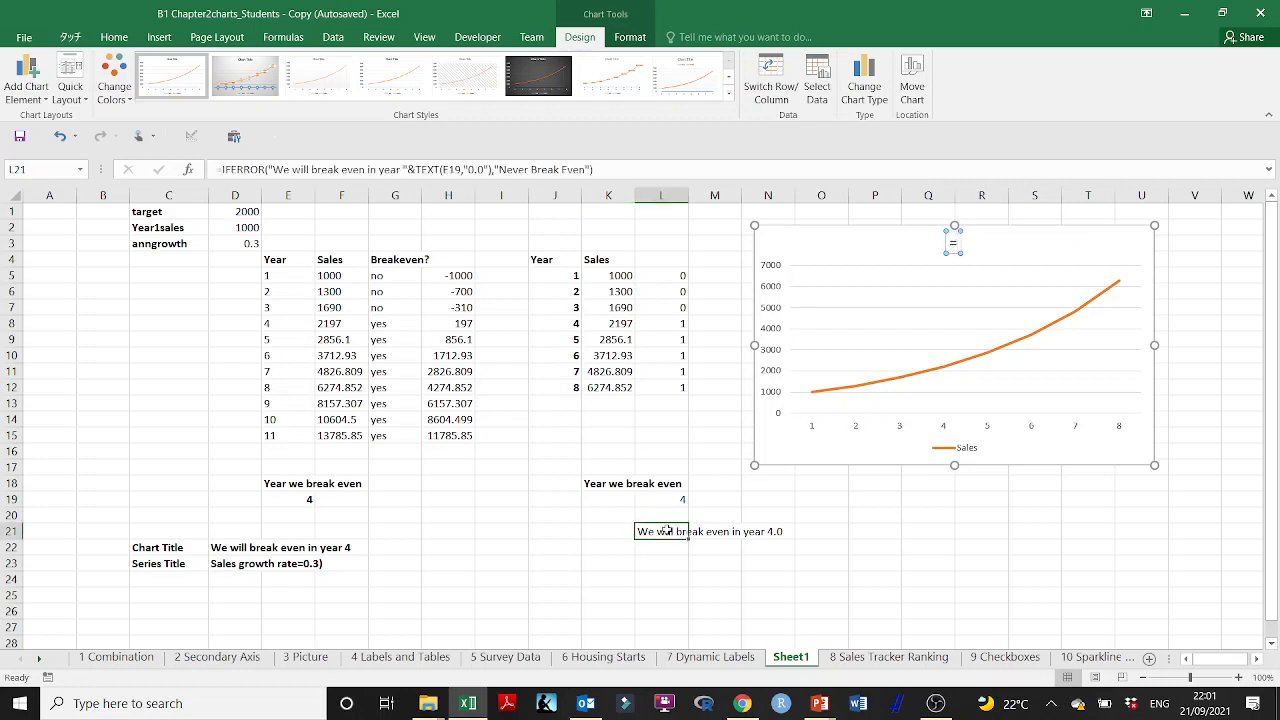
{"action": "key", "text": "Return"}
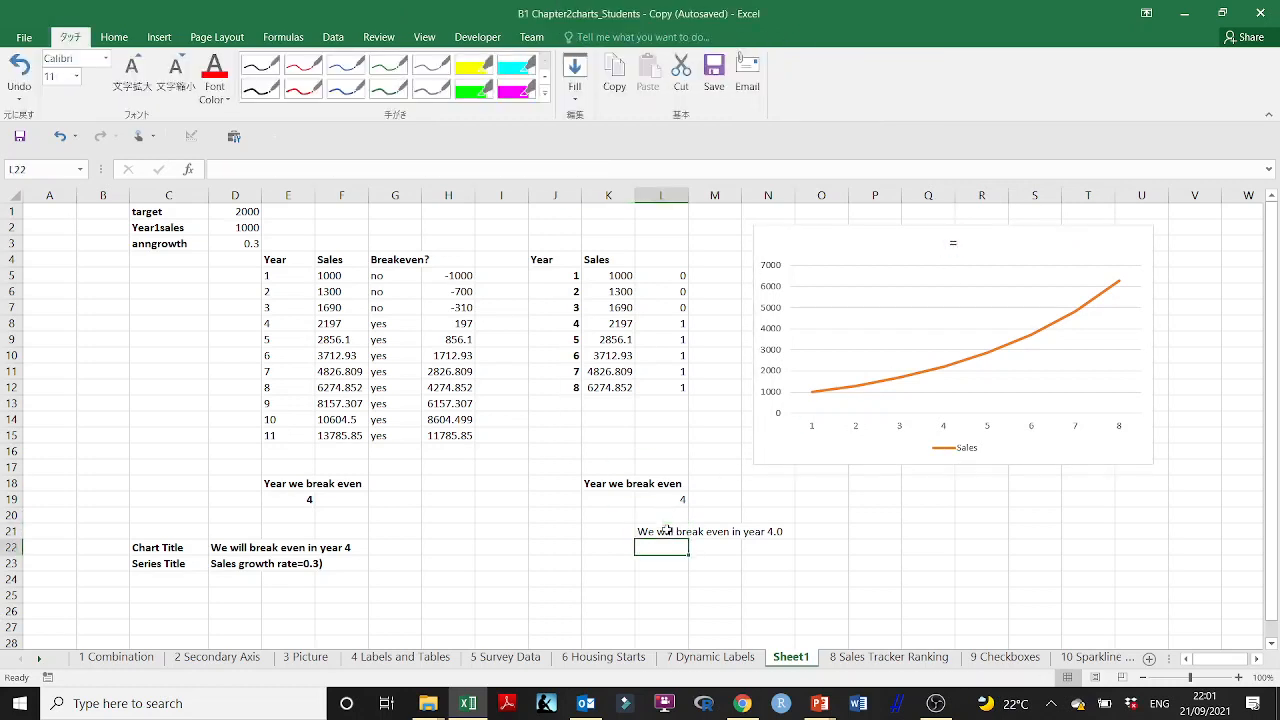
{"action": "left_click", "coordinate": [667, 531]}
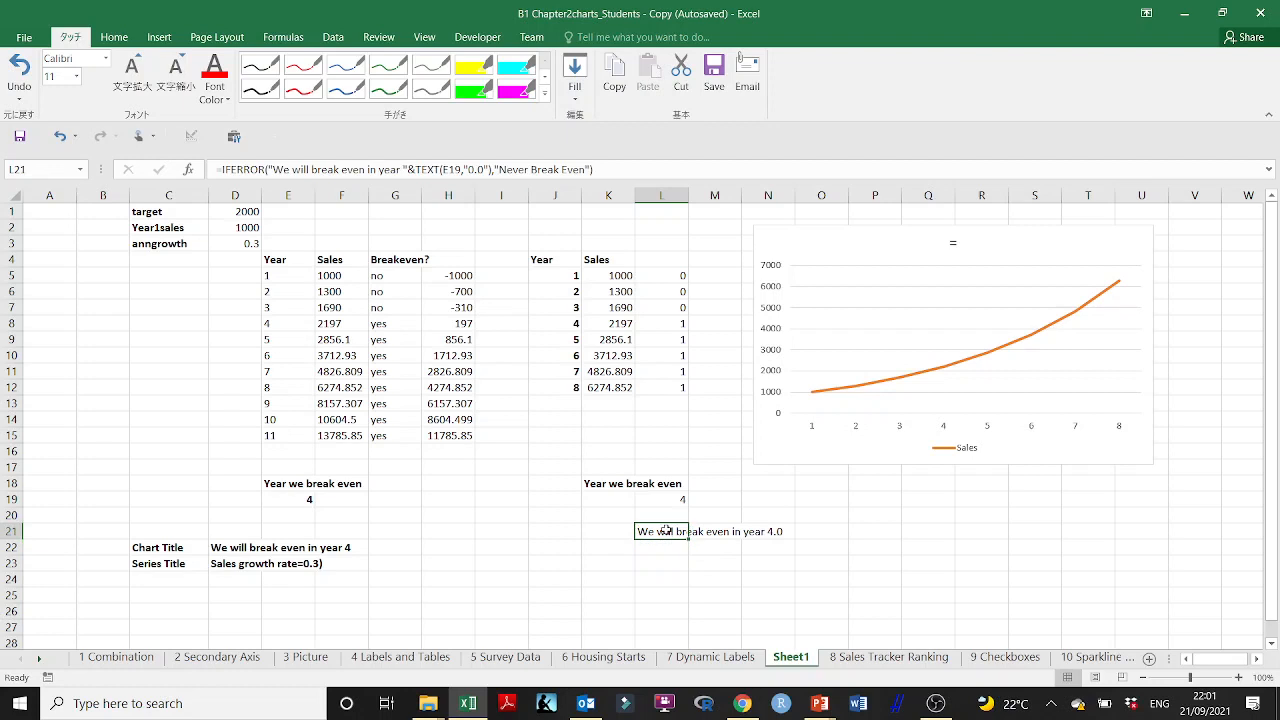
{"action": "double_click", "coordinate": [667, 531]}
{"action": "key", "text": "Return"}
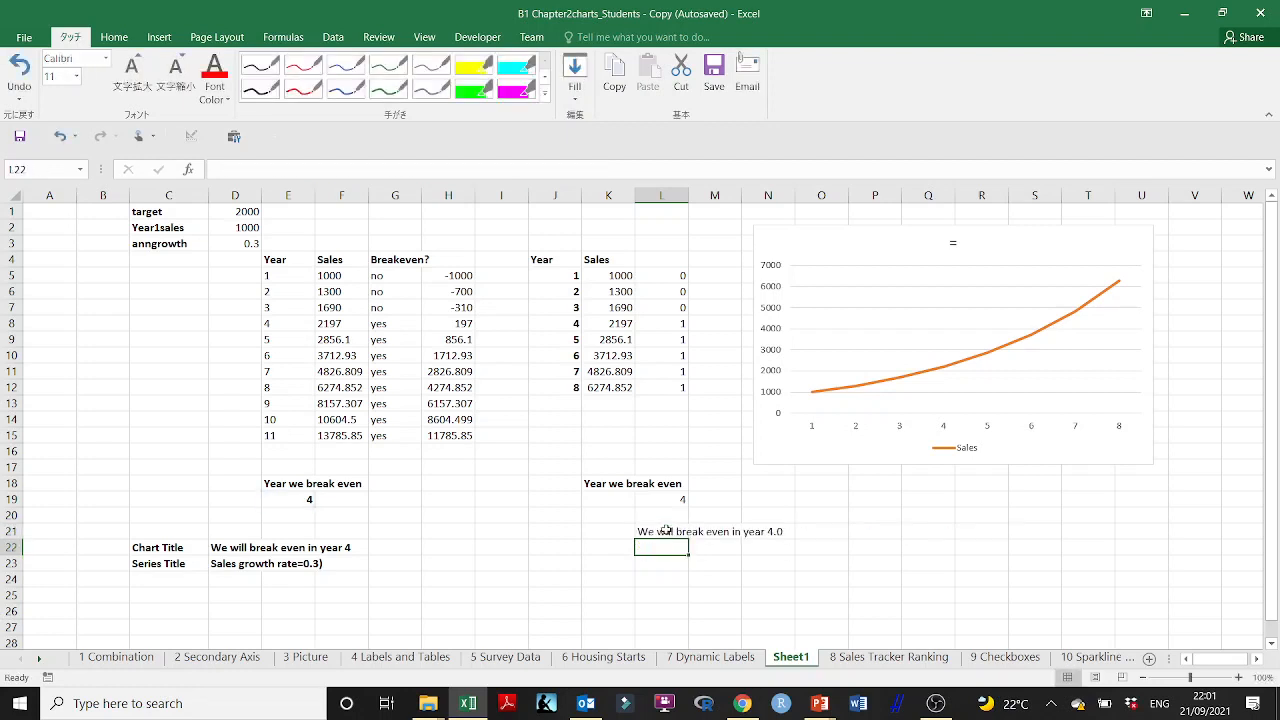
Step: Clear the "=" from the chart title, retry pointing it to L21, and close the formatting pane
{"action": "double_click", "coordinate": [949, 242]}
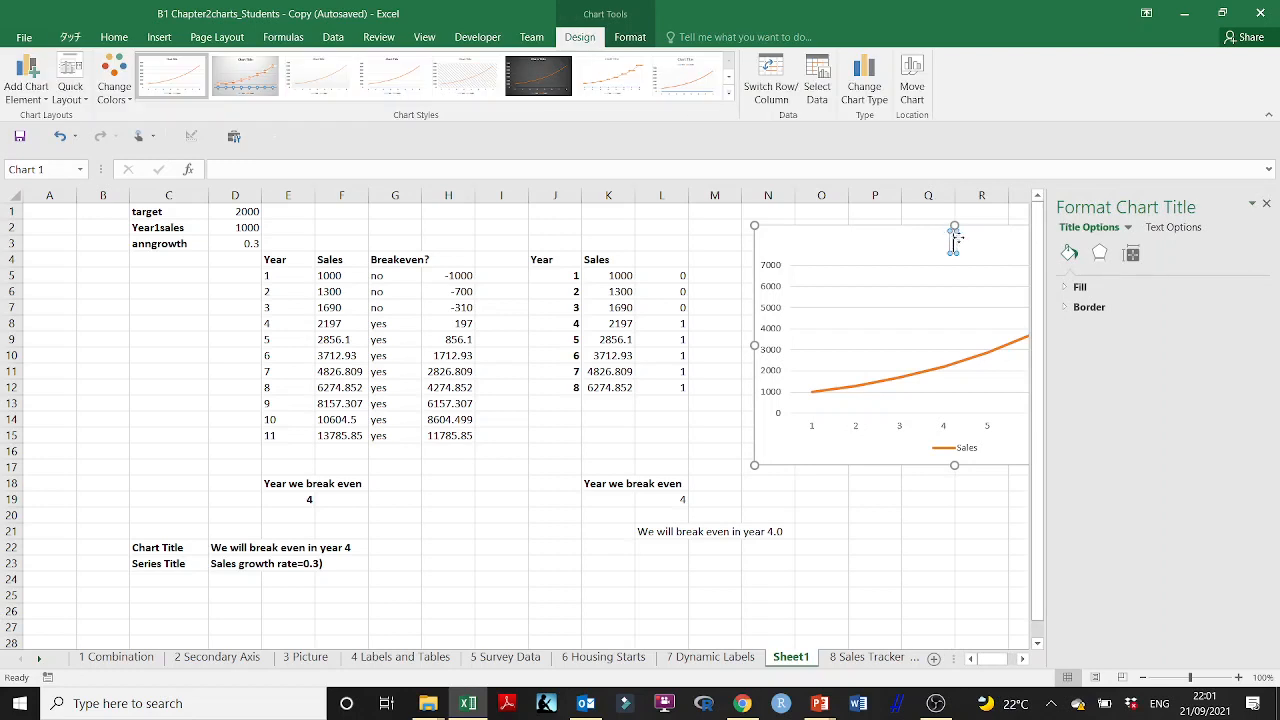
{"action": "left_click", "coordinate": [679, 531]}
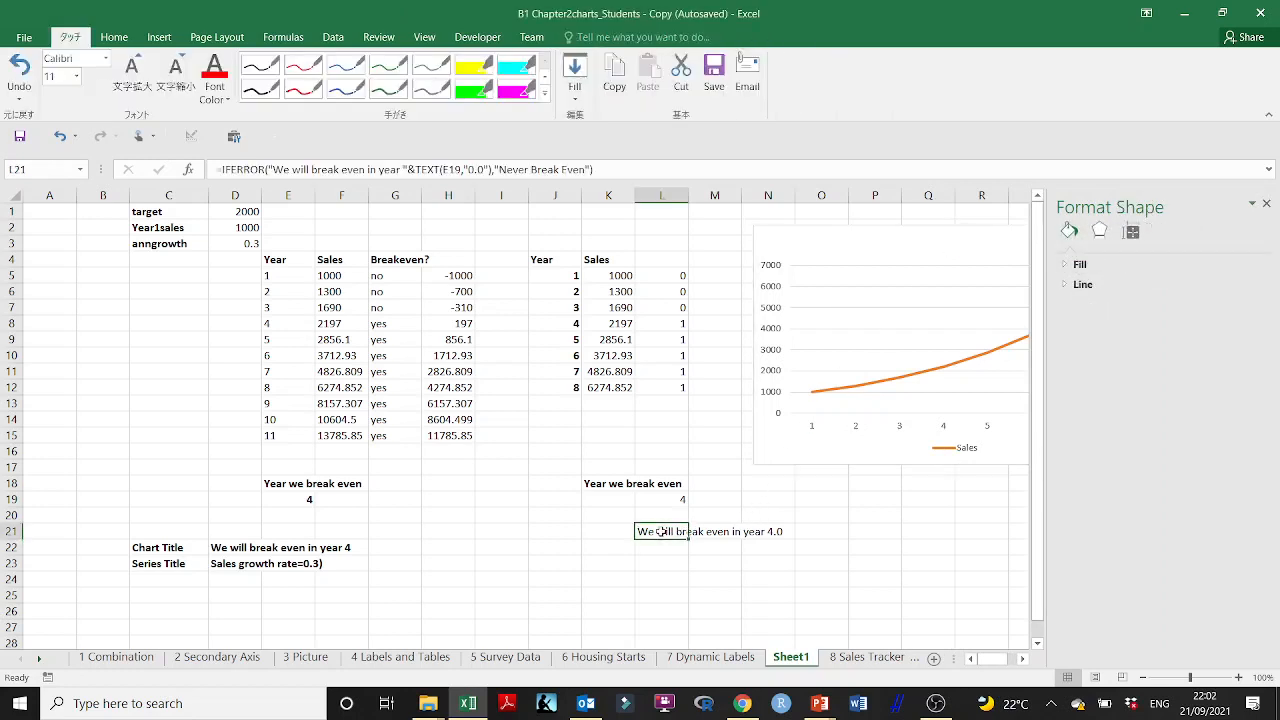
{"action": "key", "text": "Return"}
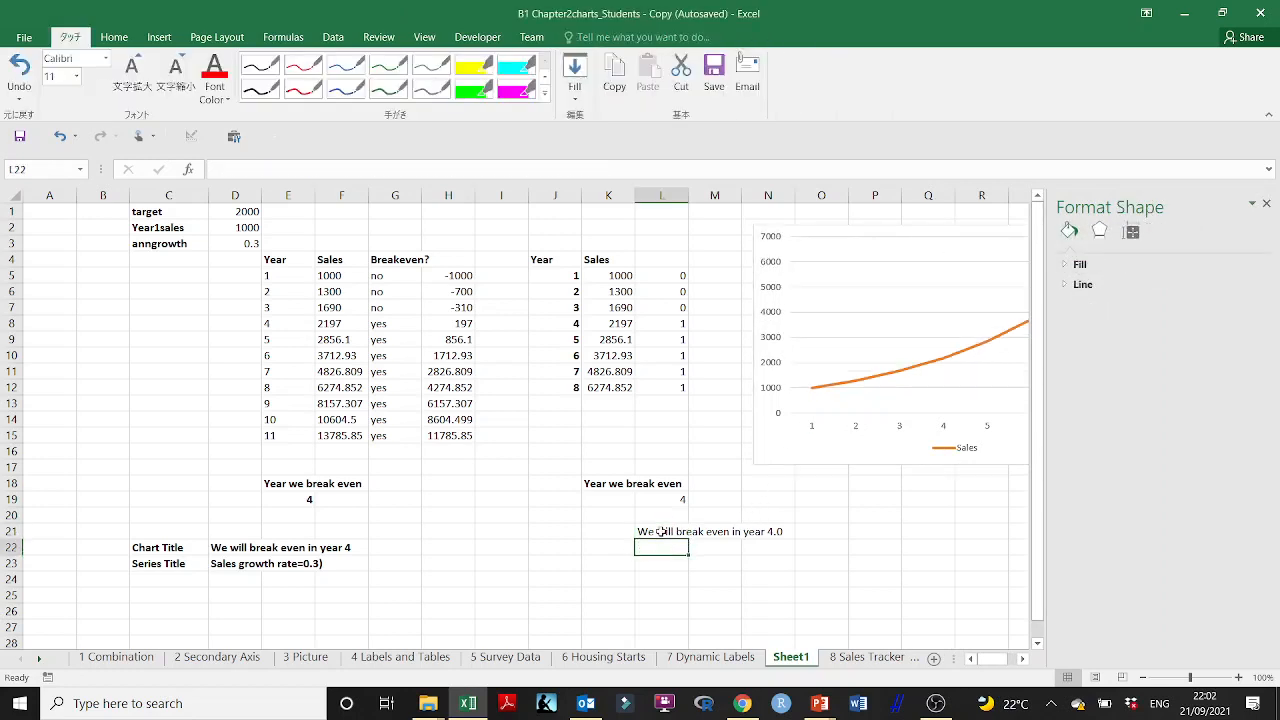
{"action": "left_click", "coordinate": [1266, 204]}
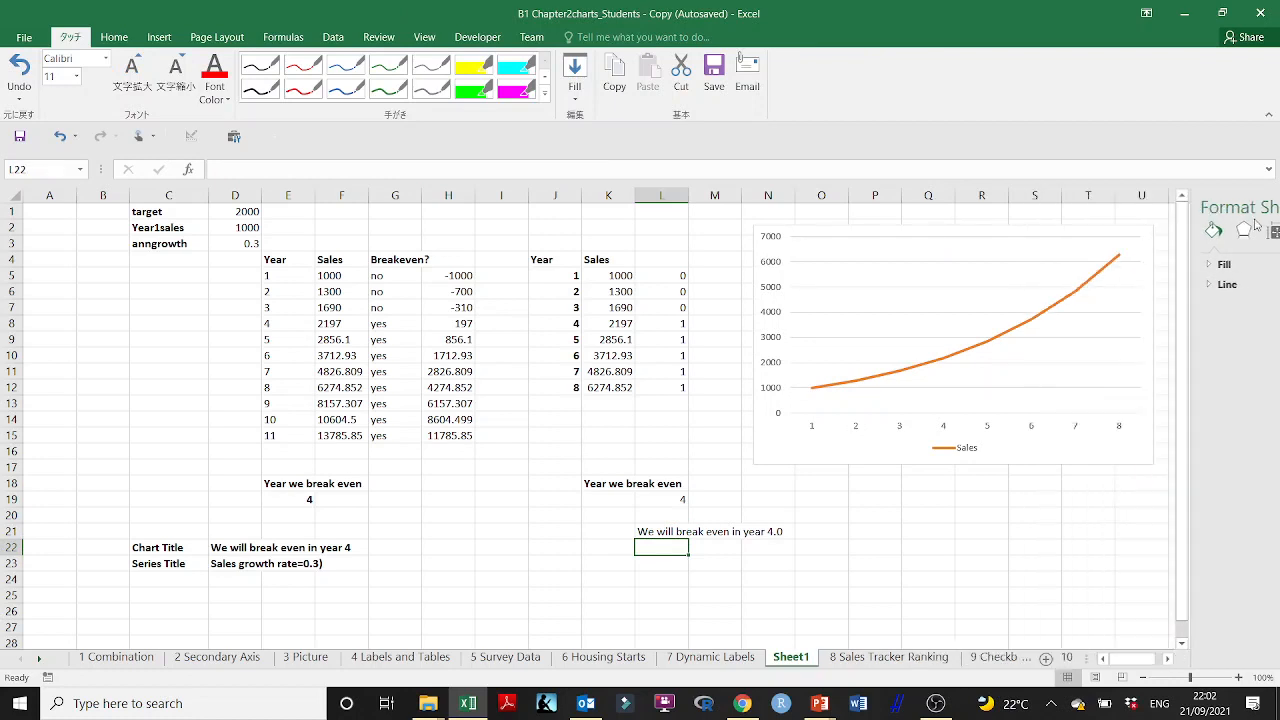
Step: Undo the chart title edits back to the original Sales title and select the title
{"action": "left_click", "coordinate": [1002, 372]}
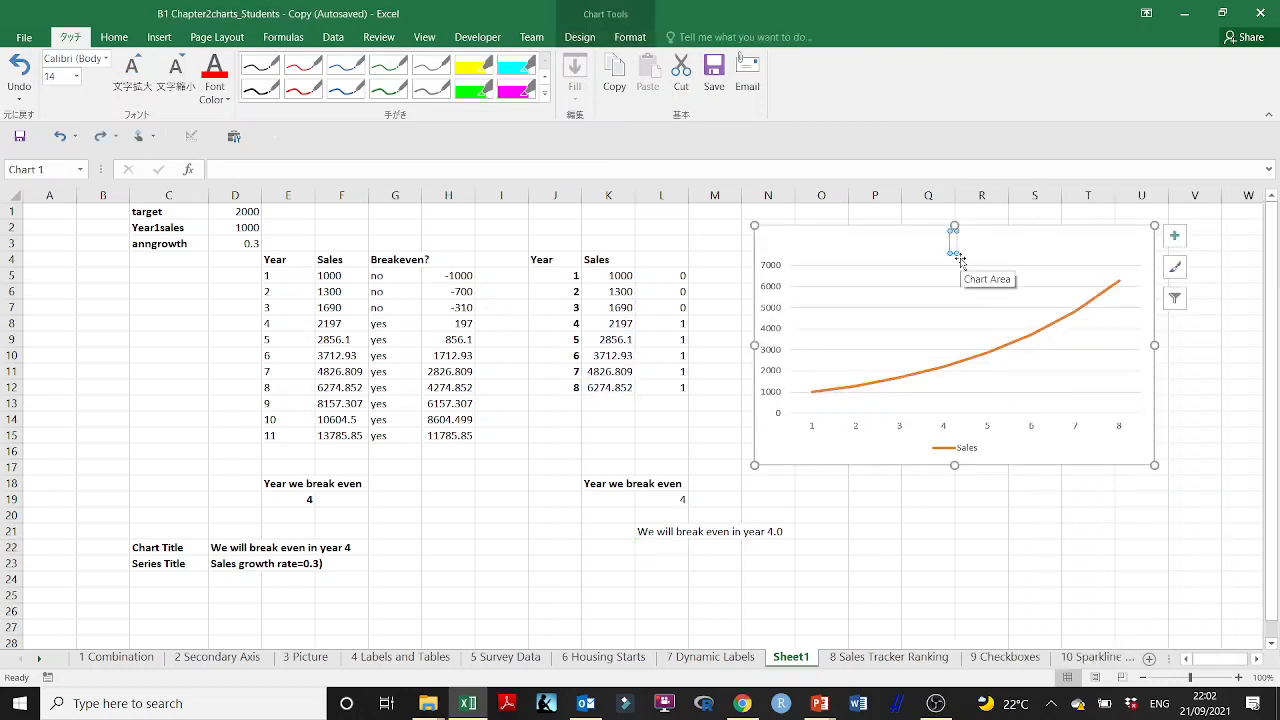
{"action": "key", "text": "ctrl+z"}
{"action": "key", "text": "ctrl+z"}
{"action": "key", "text": "ctrl+z"}
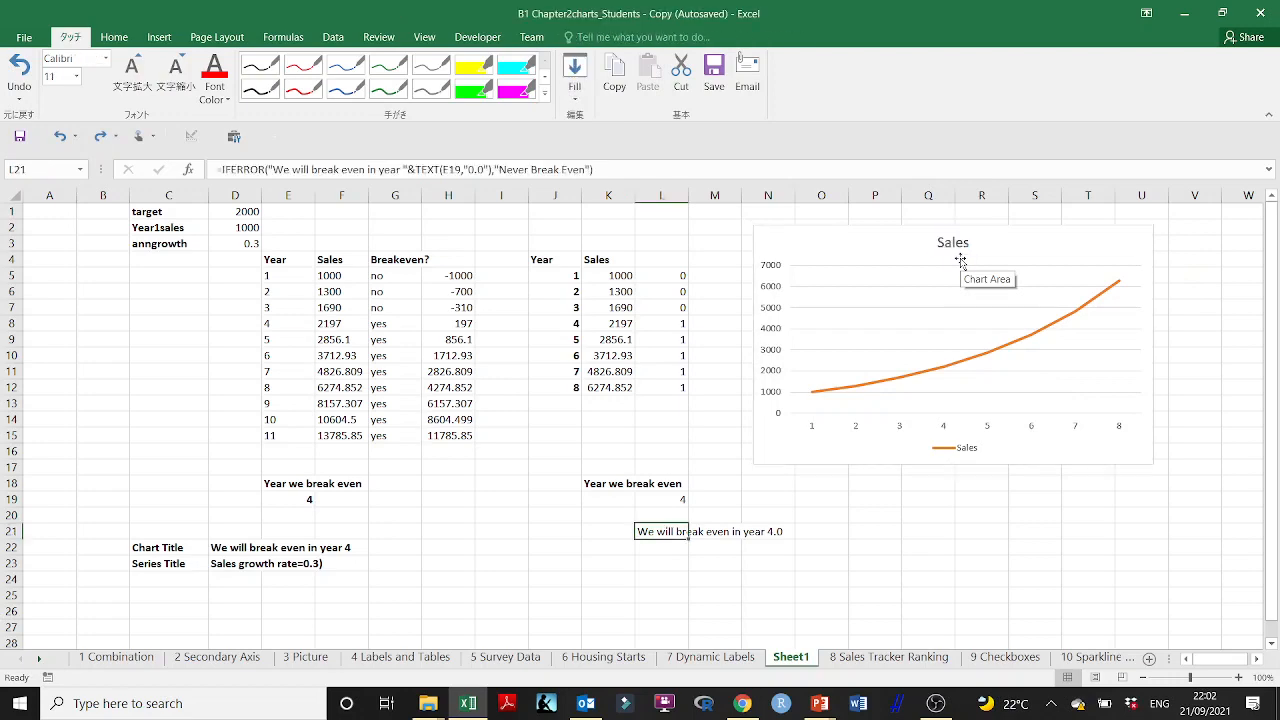
{"action": "left_click", "coordinate": [956, 243]}
Step: Switch to the B Creating Charts presentation in PowerPoint and examine the IFERROR chart title formula on slide 33
{"action": "left_click", "coordinate": [819, 703]}
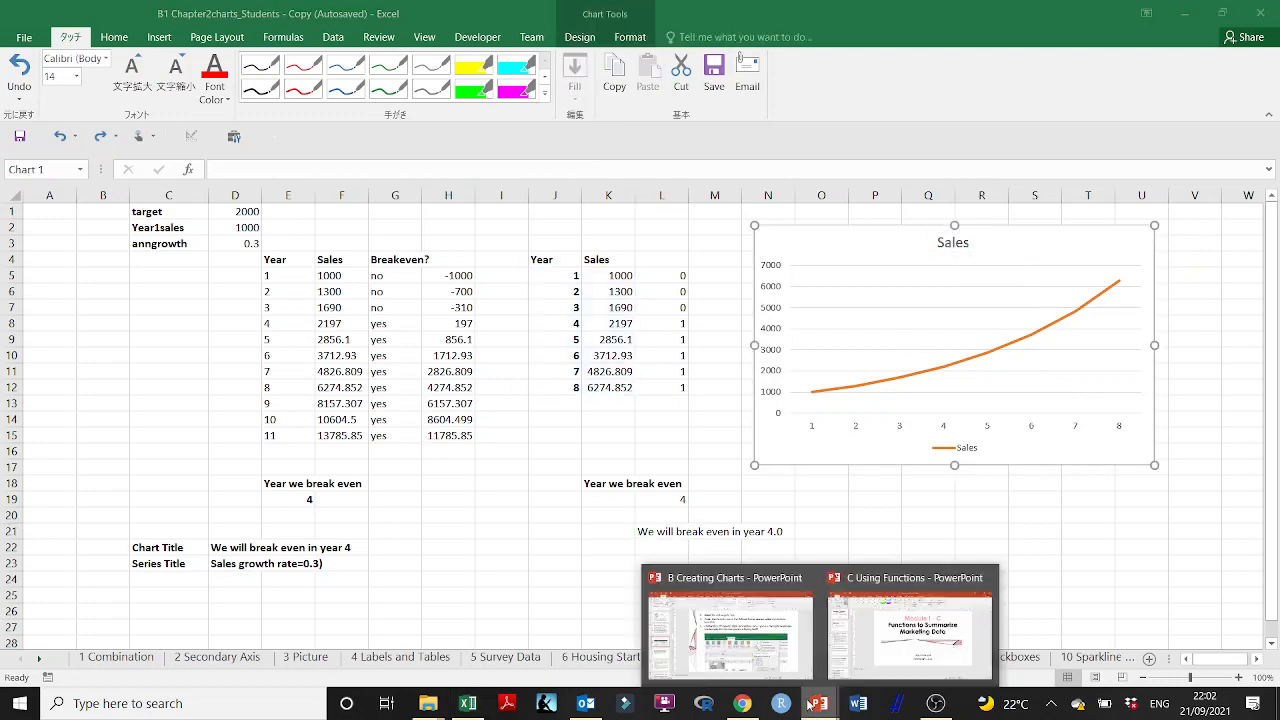
{"action": "left_click", "coordinate": [733, 590]}
{"action": "left_click", "coordinate": [93, 478]}
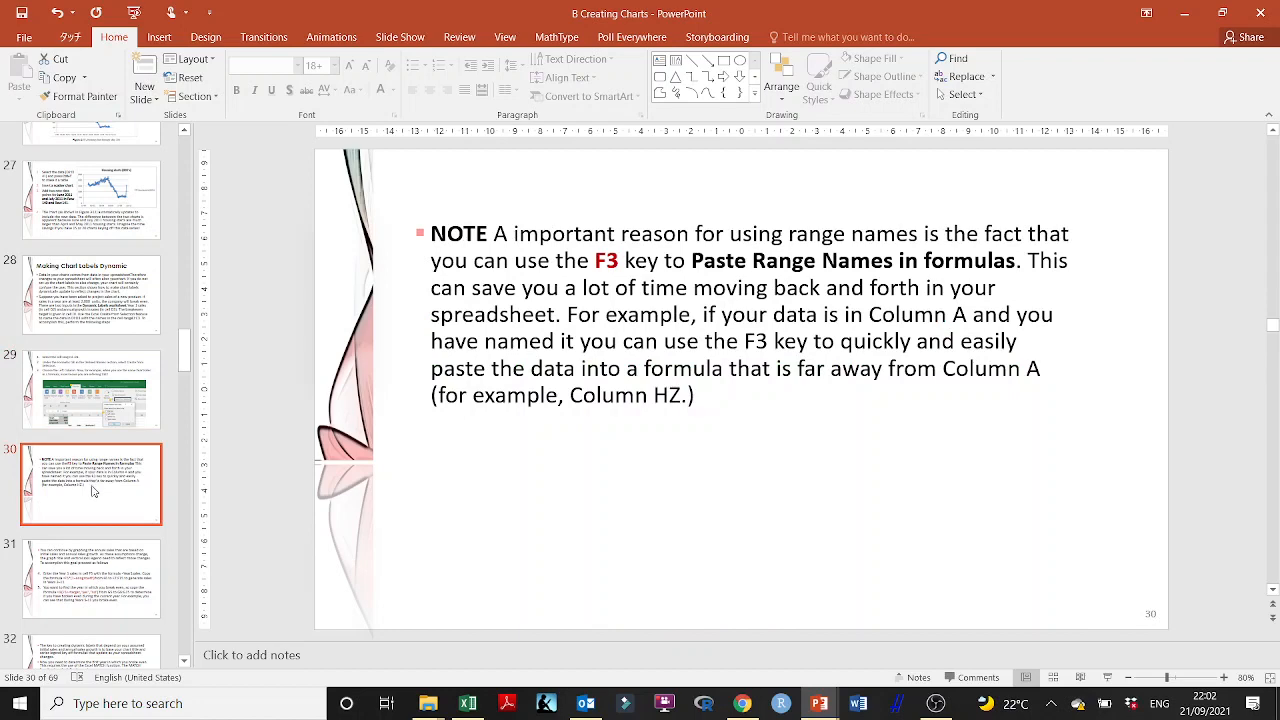
{"action": "scroll", "coordinate": [94, 491], "scroll_direction": "down", "scroll_amount": 3}
{"action": "left_click", "coordinate": [94, 437]}
{"action": "scroll", "coordinate": [95, 436], "scroll_direction": "down", "scroll_amount": 2}
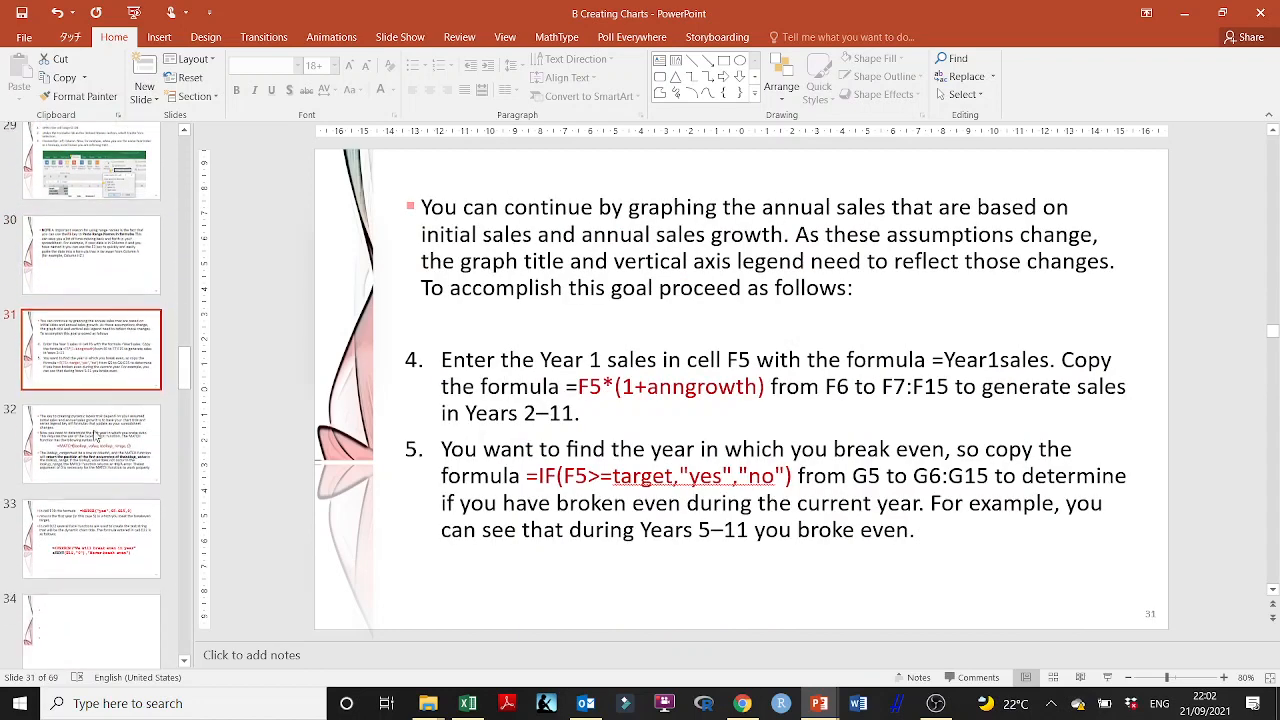
{"action": "scroll", "coordinate": [96, 436], "scroll_direction": "down", "scroll_amount": 3}
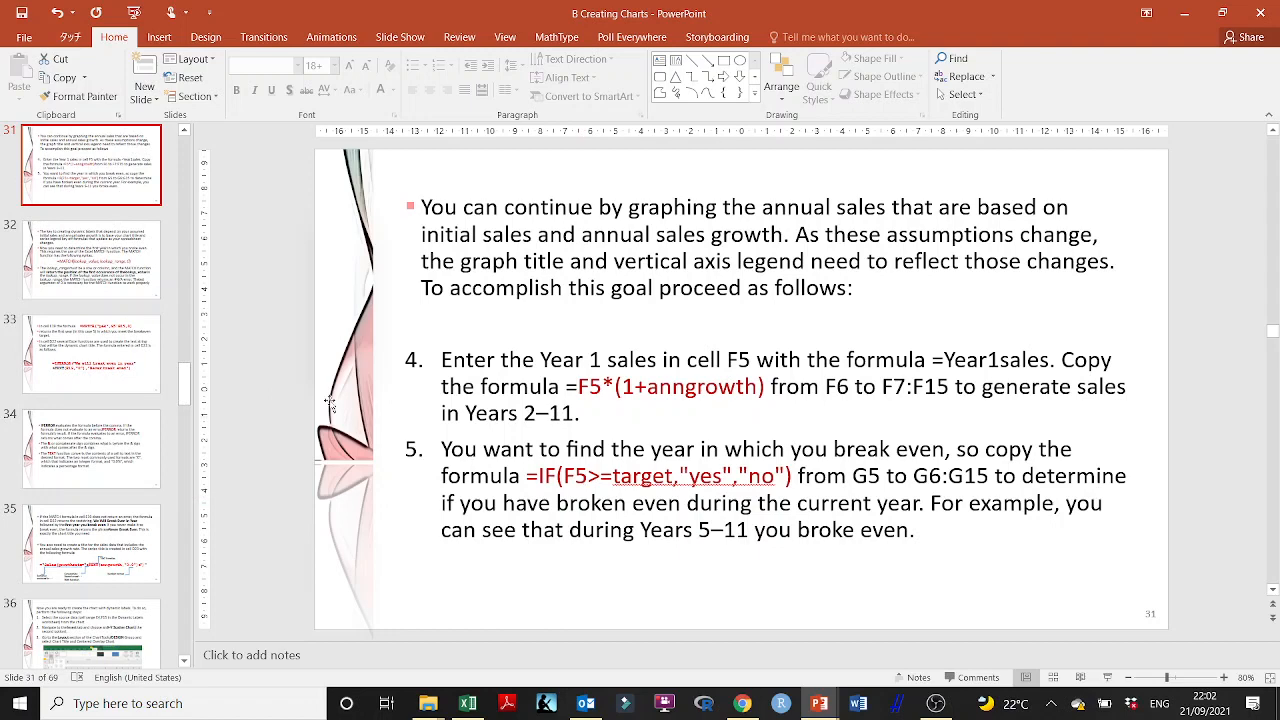
{"action": "left_click", "coordinate": [100, 345]}
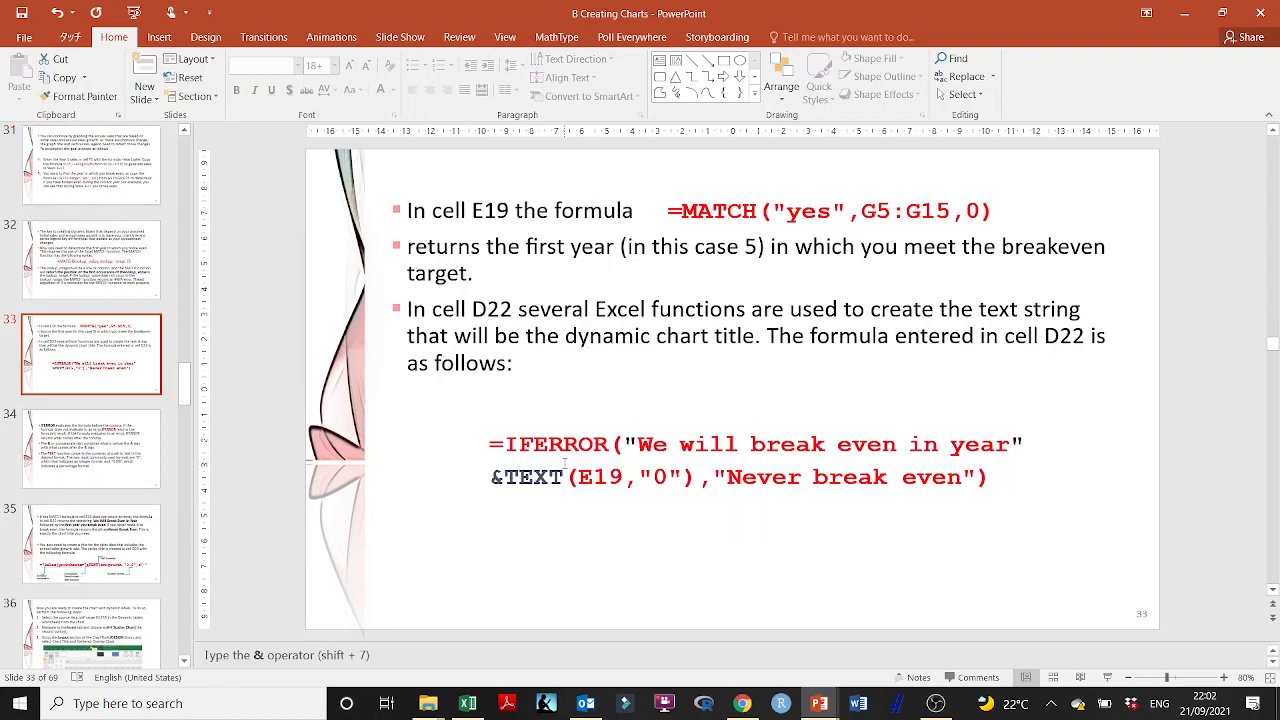
{"action": "left_click_drag", "start_coordinate": [502, 444], "coordinate": [957, 477]}
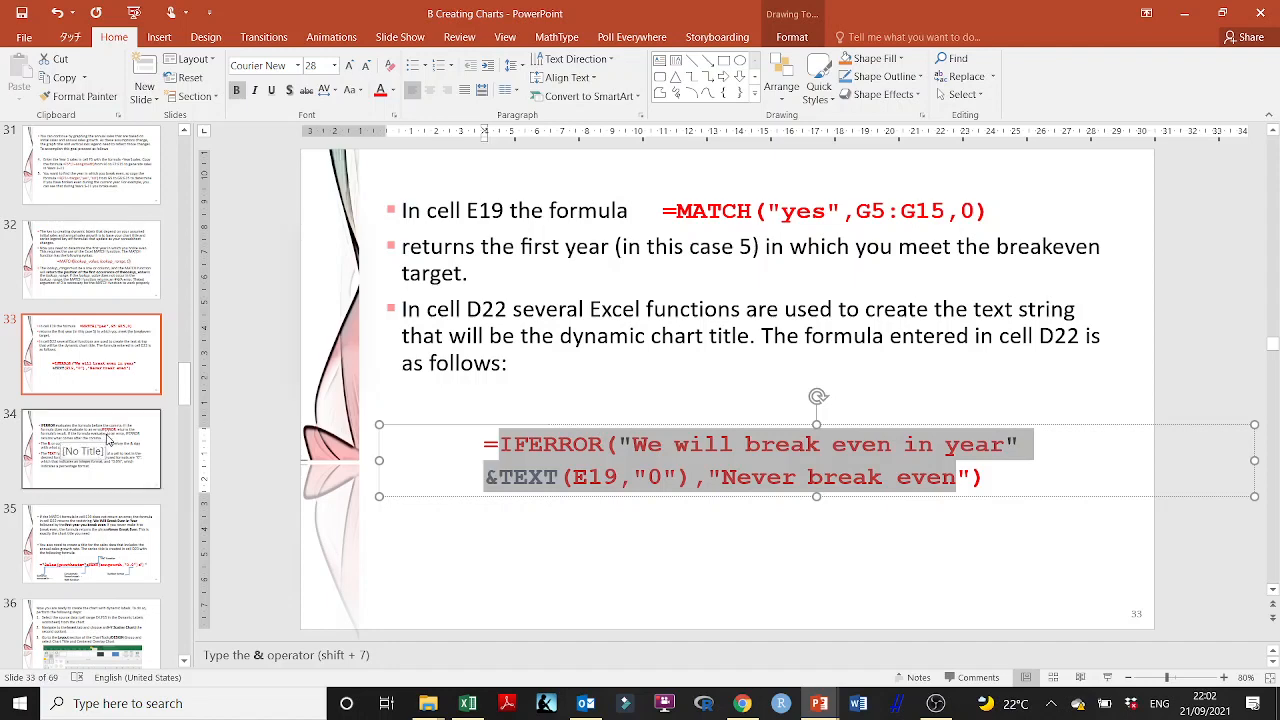
{"action": "left_click", "coordinate": [567, 312]}
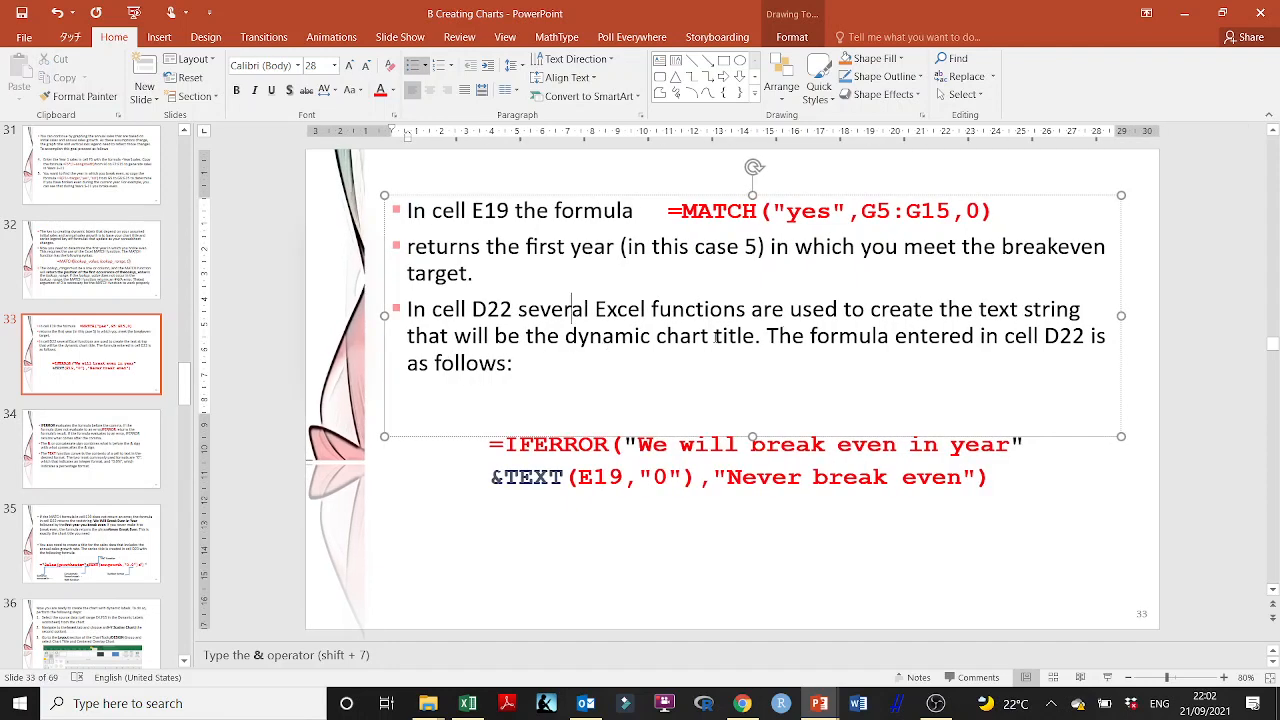
Step: Read slides 34 and 35 on the IFERROR and TEXT functions and the series title formula
{"action": "left_click", "coordinate": [88, 438]}
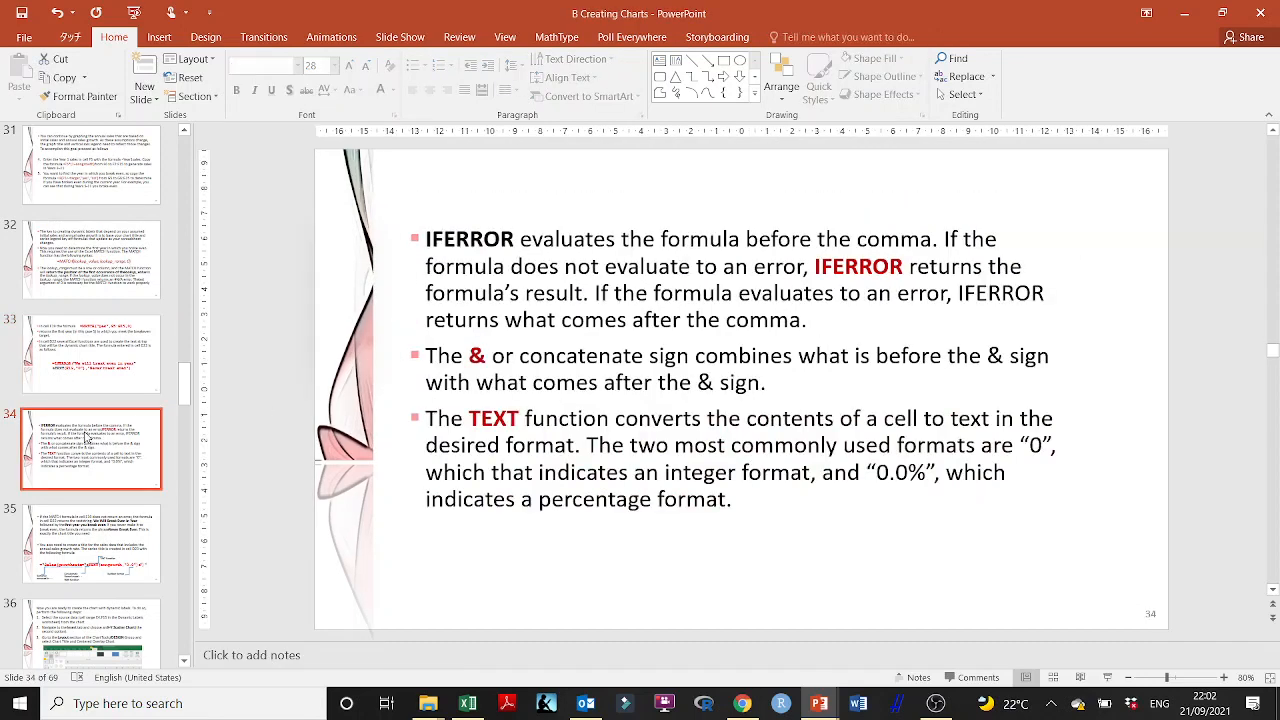
{"action": "scroll", "coordinate": [88, 438], "scroll_direction": "down", "scroll_amount": 3}
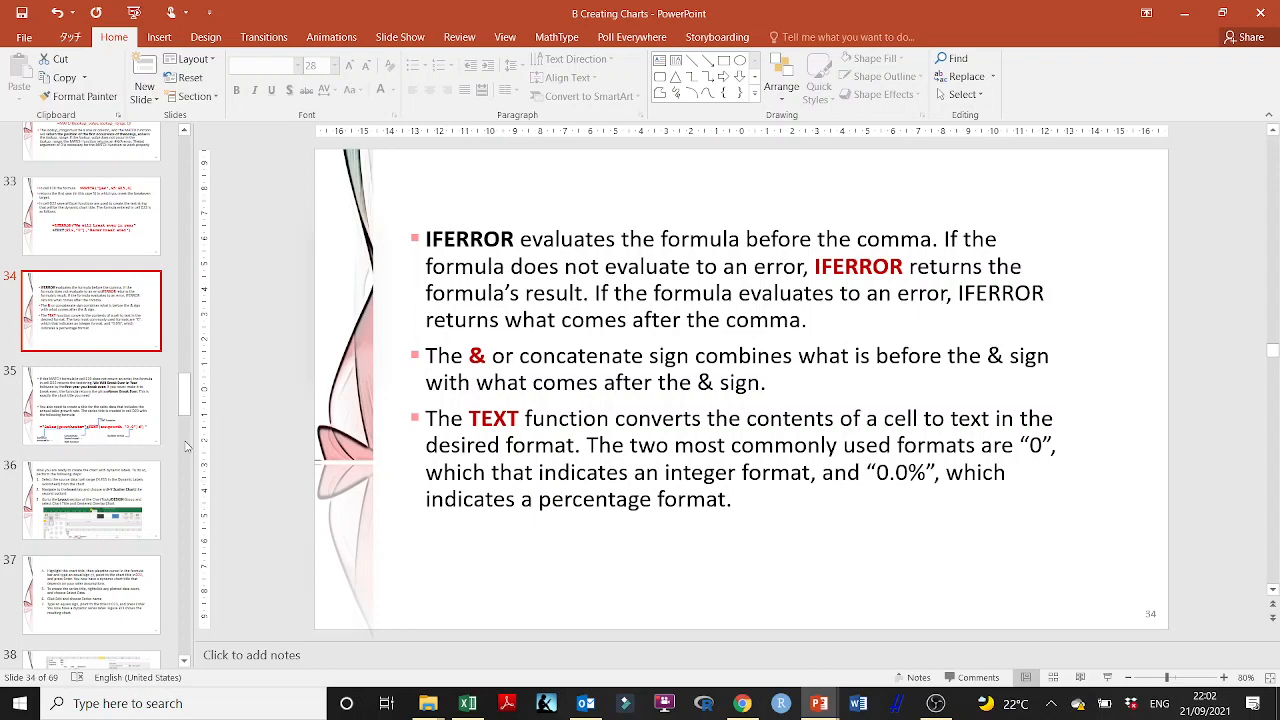
{"action": "left_click", "coordinate": [152, 436]}
{"action": "scroll", "coordinate": [82, 378], "scroll_direction": "down", "scroll_amount": 1}
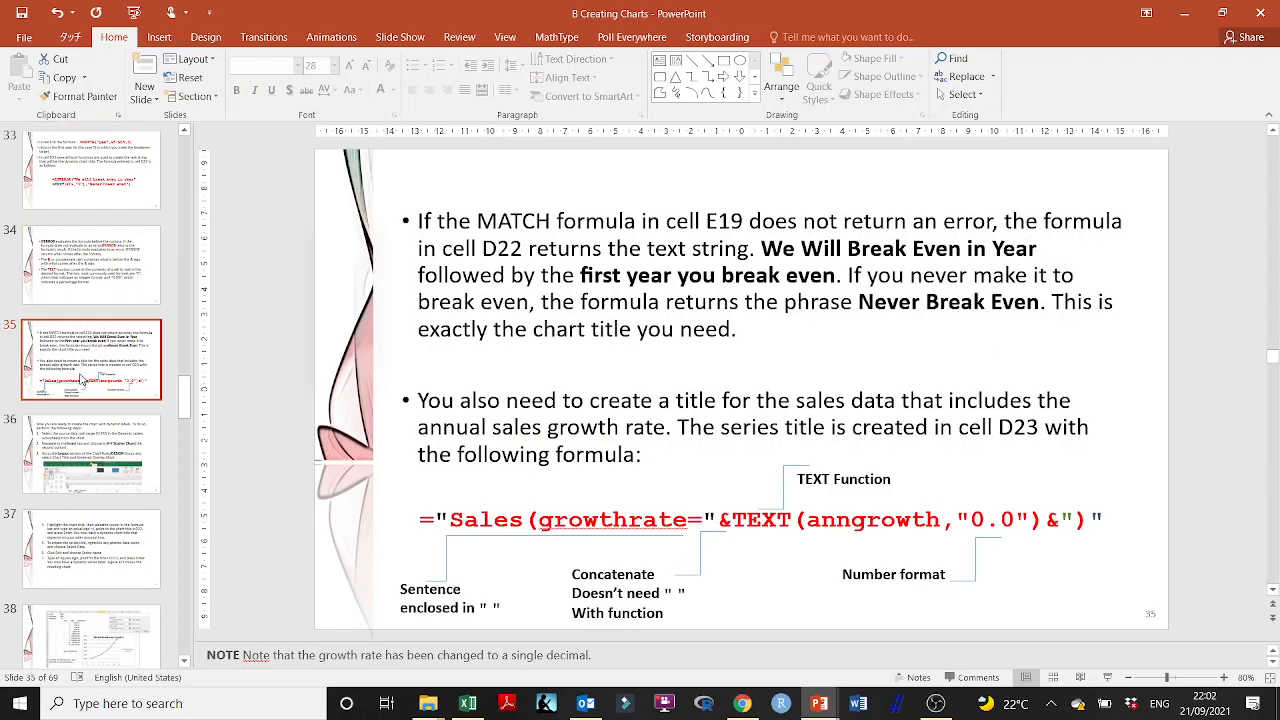
Step: Open slide 36 with the steps for a chart with dynamic labels and shift its Excel screenshot slightly
{"action": "left_click", "coordinate": [104, 453]}
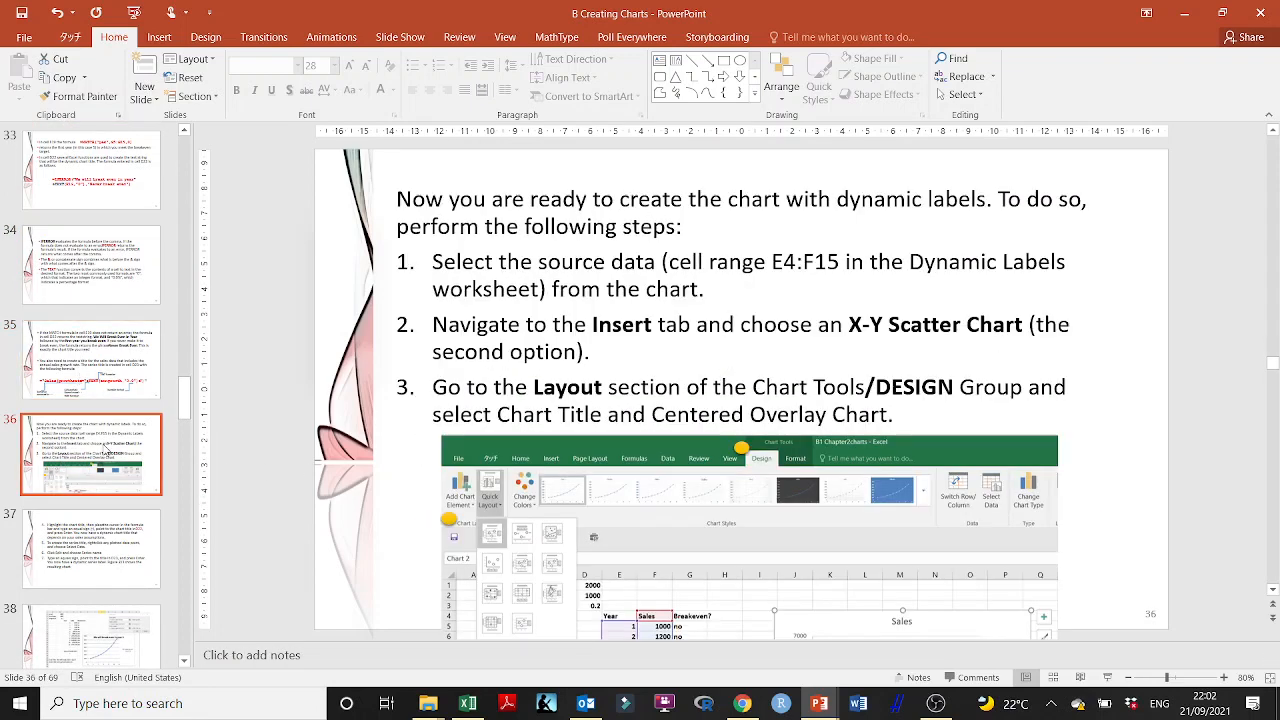
{"action": "scroll", "coordinate": [104, 453], "scroll_direction": "down", "scroll_amount": 2}
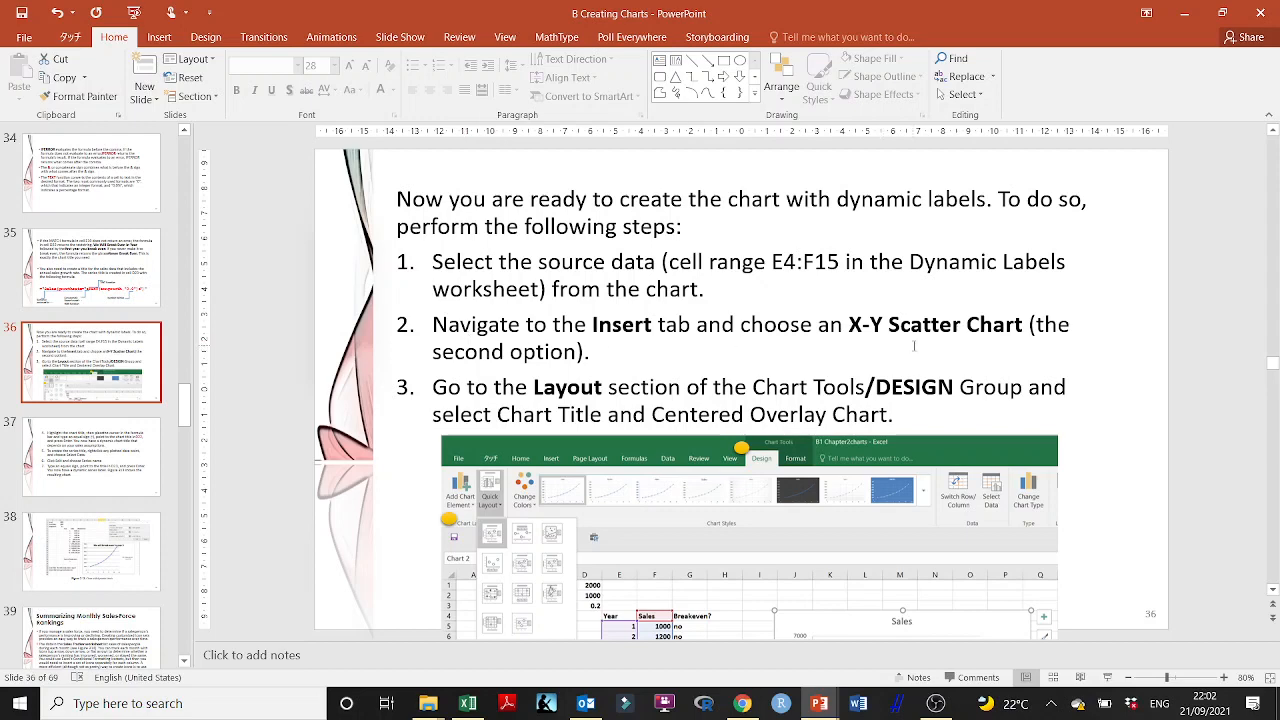
{"action": "mouse_move", "coordinate": [900, 460]}
{"action": "left_mouse_down"}
{"action": "mouse_move", "coordinate": [910, 390]}
{"action": "mouse_move", "coordinate": [900, 486]}
{"action": "mouse_move", "coordinate": [895, 460]}
{"action": "left_mouse_up"}
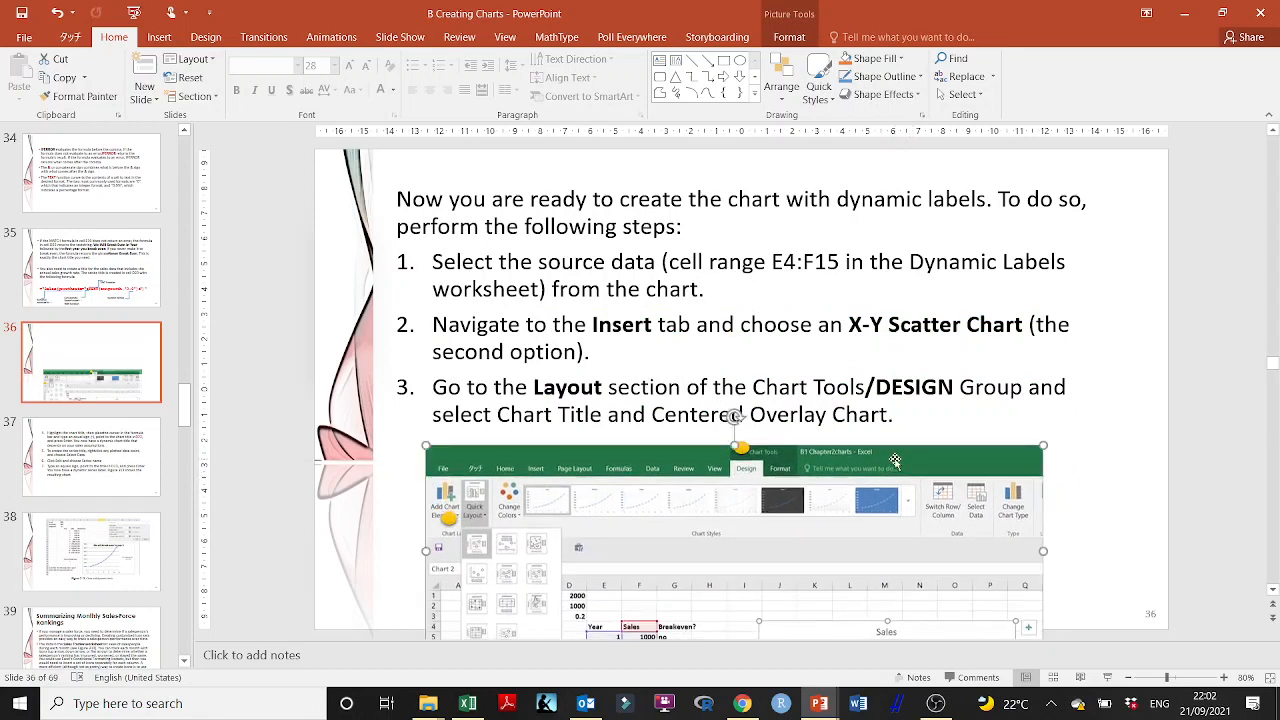